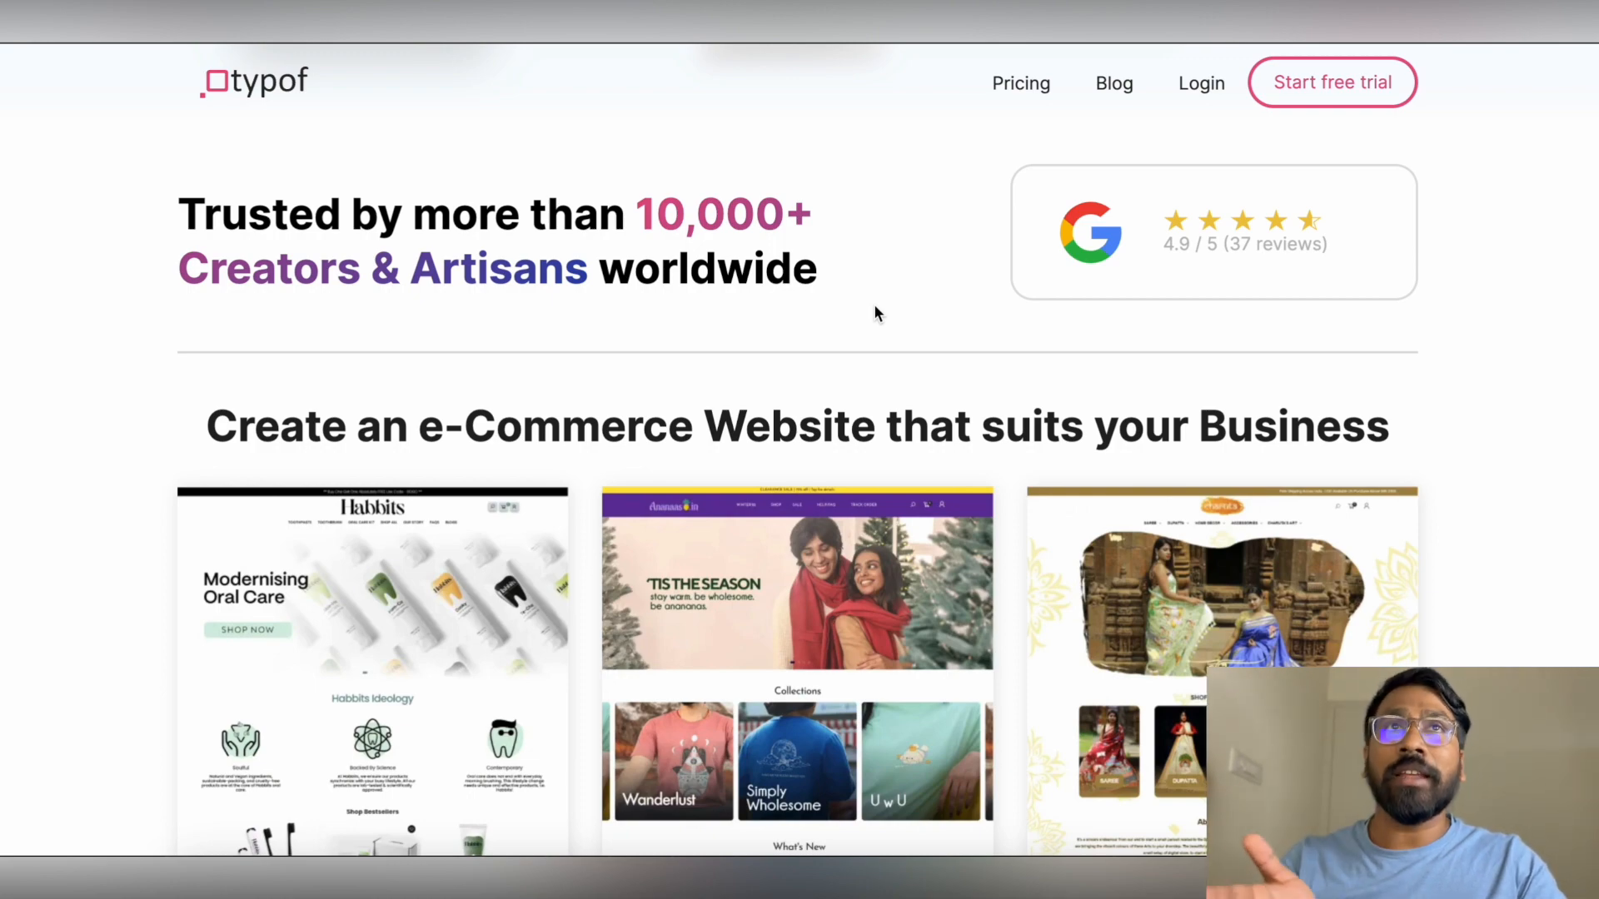
# Scroll back up the Typof homepage
pyautogui.scroll(10, 911, 323)
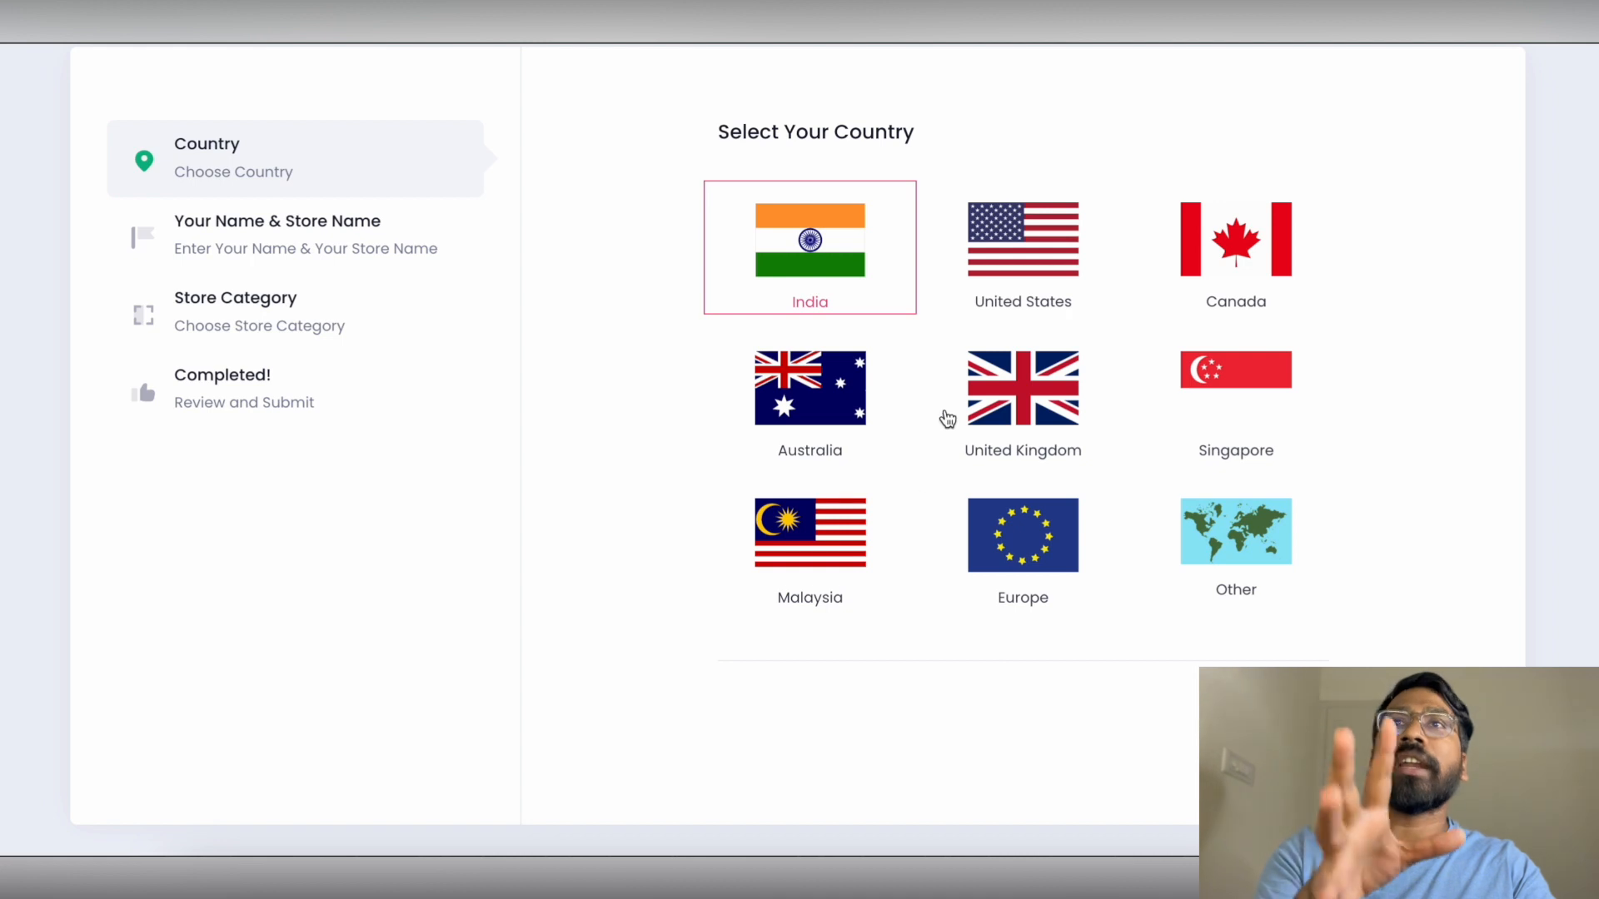
# Past the country step, enter the owner's full name, the store name and the mobile number
pyautogui.click(1277, 724)
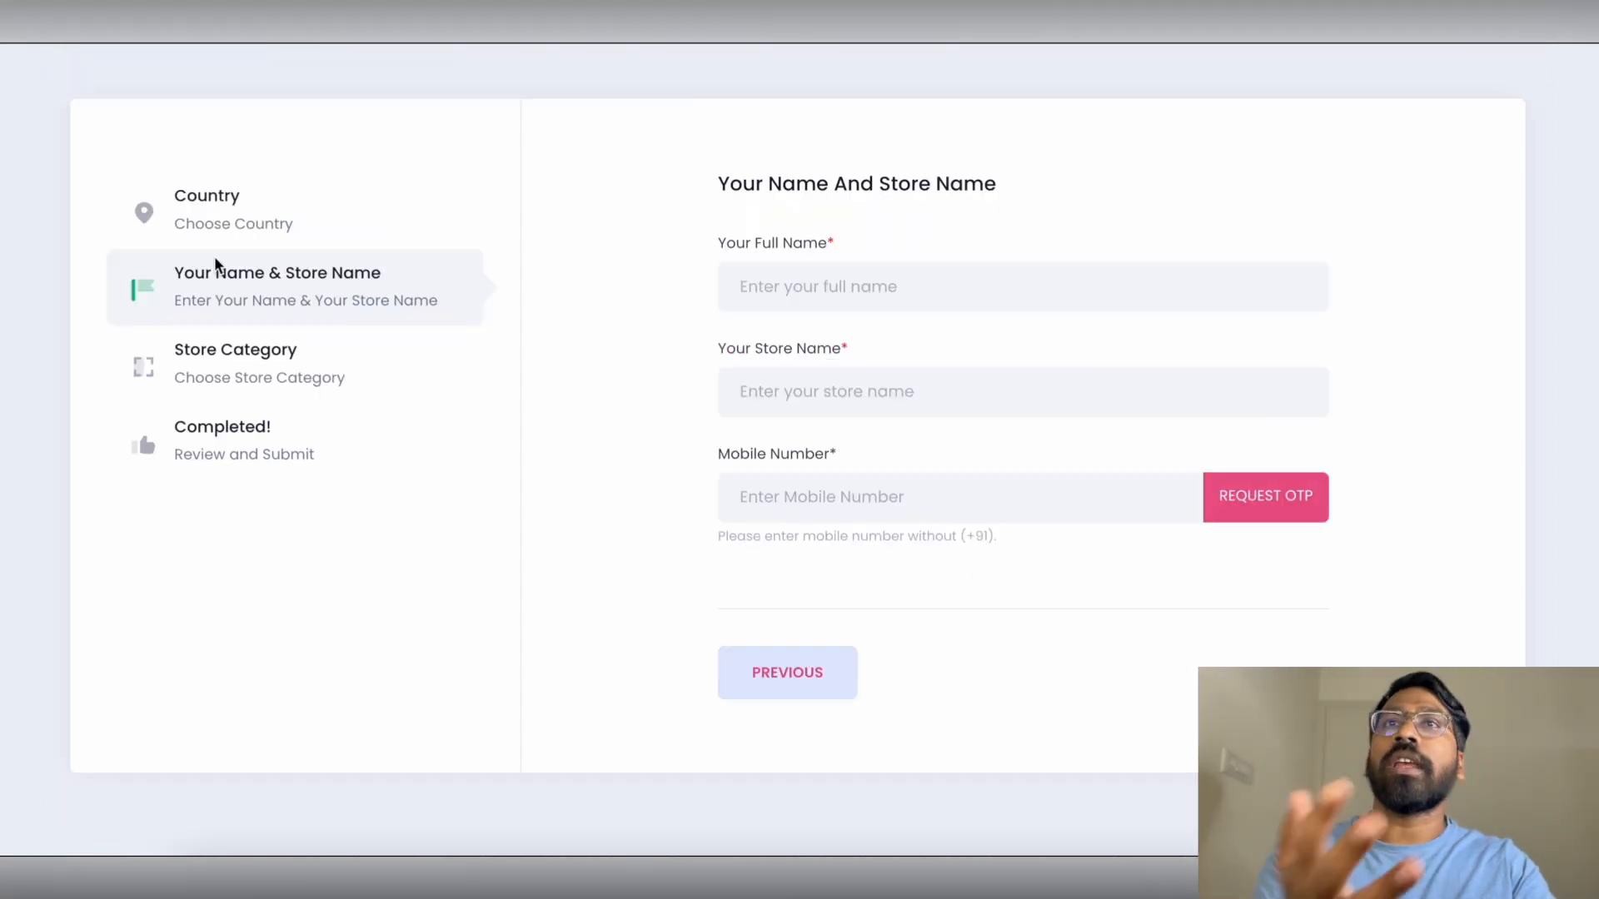
pyautogui.click(984, 299)
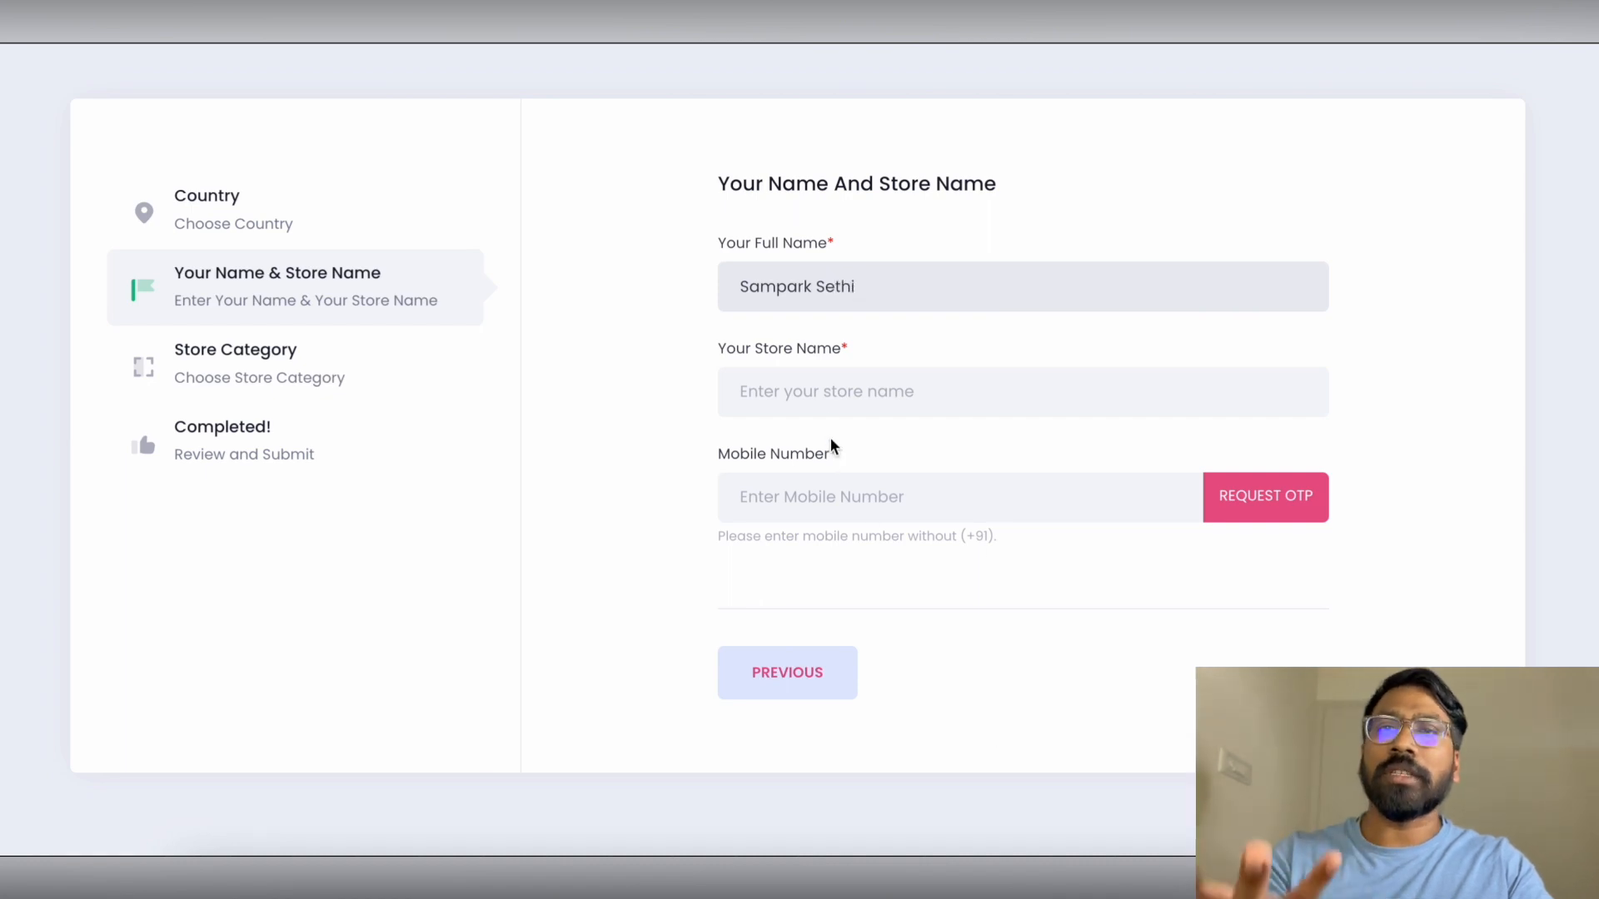
pyautogui.click(810, 372)
pyautogui.write('Sethii')
pyautogui.press('Tab')
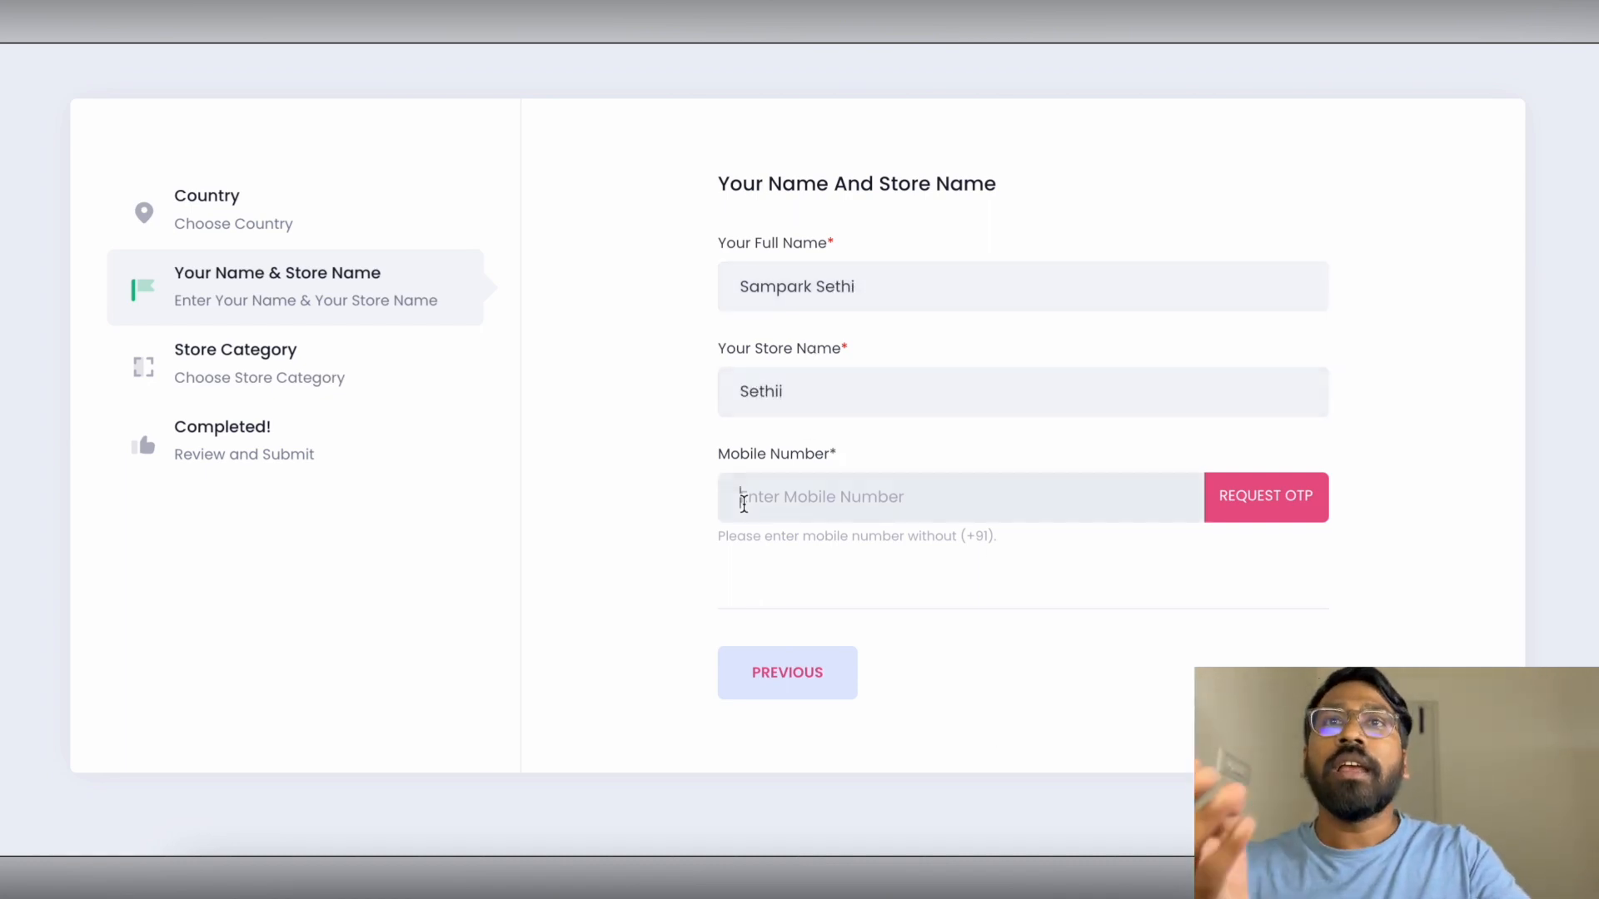
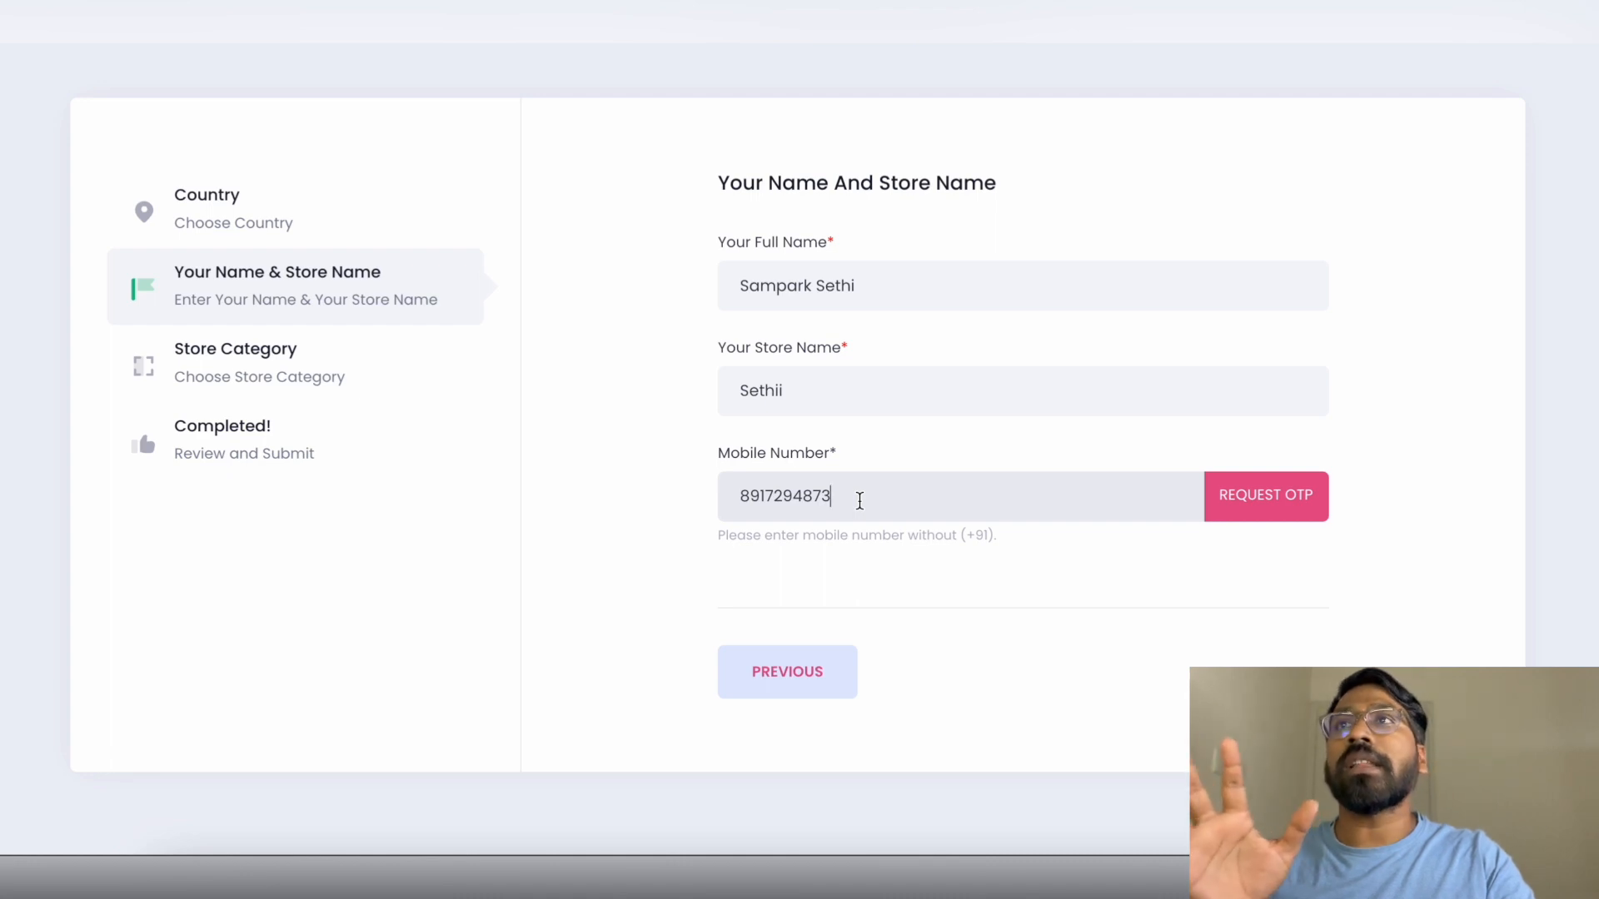
# Request a one-time code for the mobile number and verify it
pyautogui.click(1320, 508)
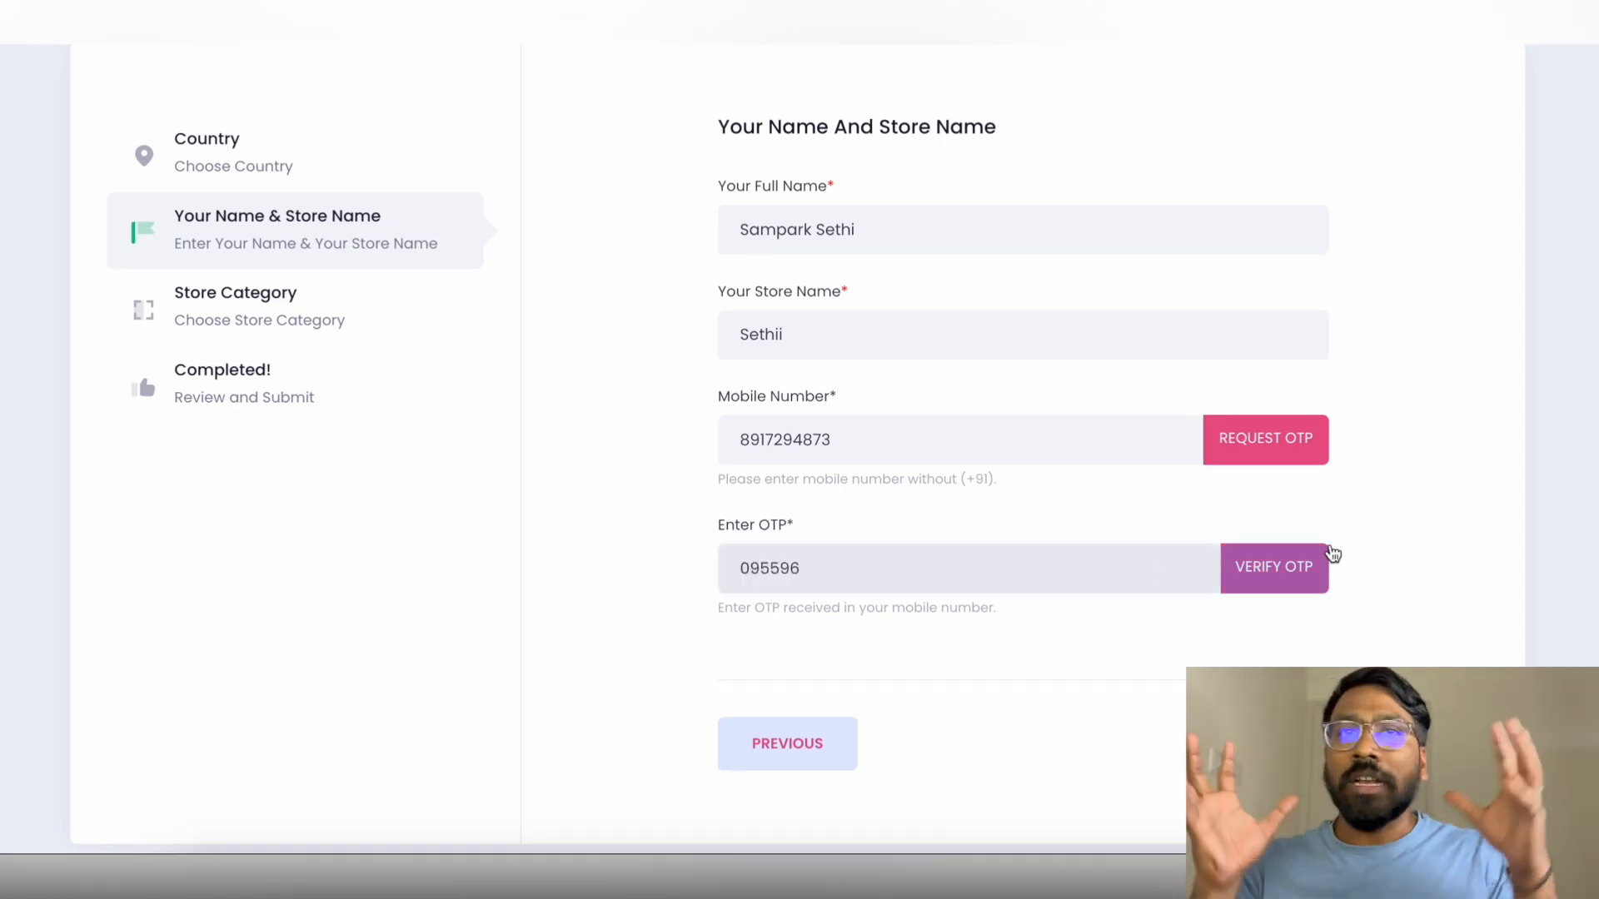
pyautogui.click(1303, 576)
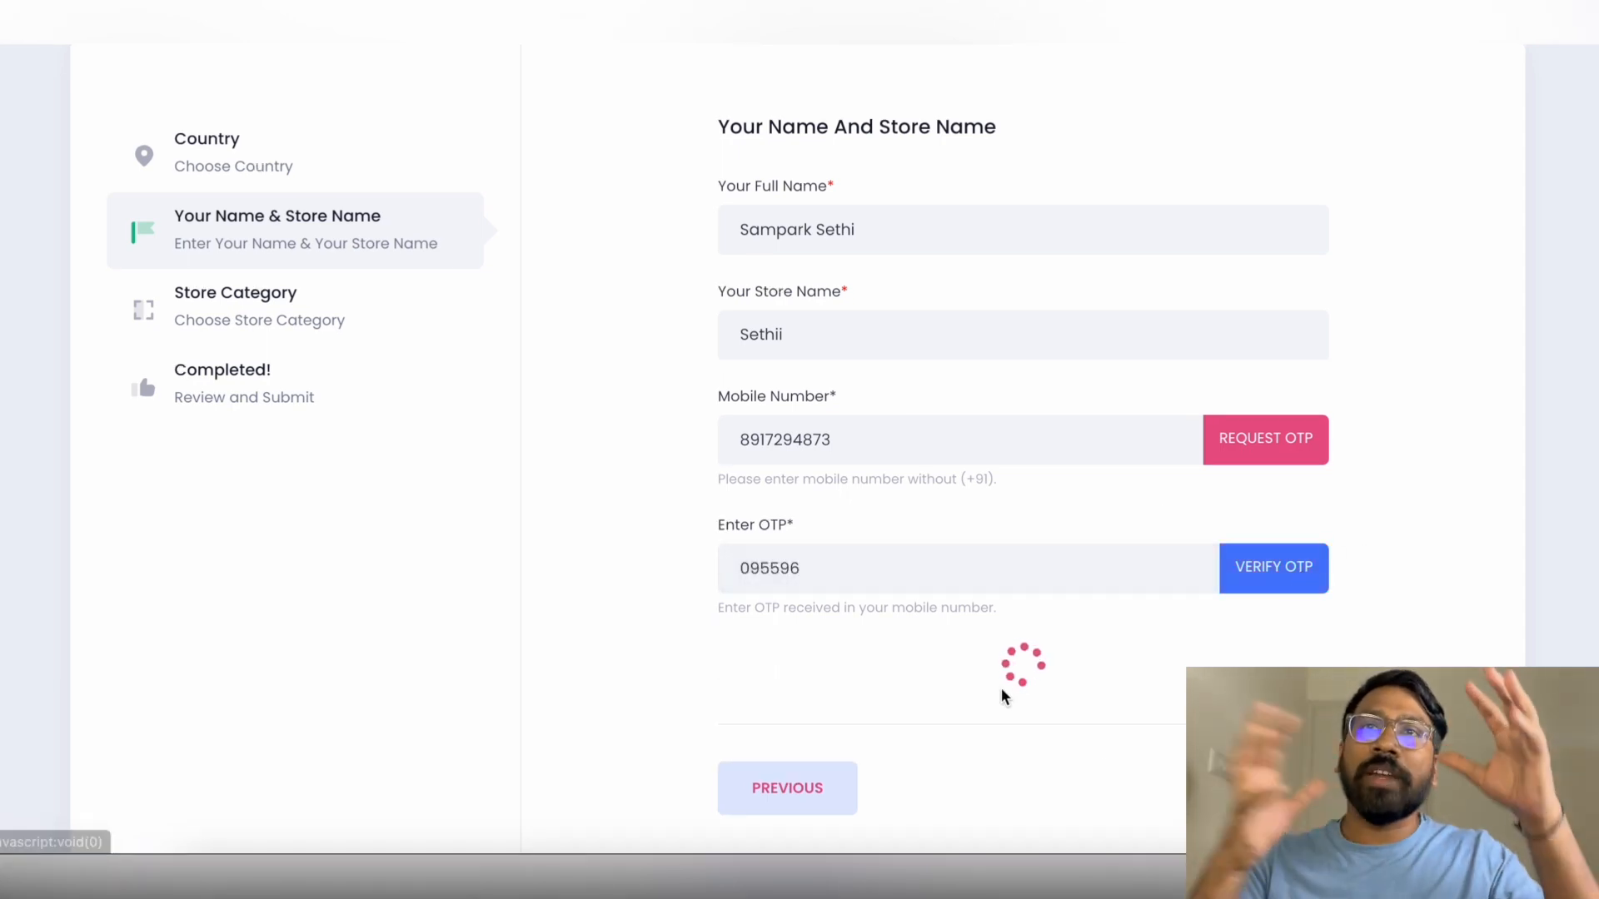
pyautogui.scroll(-1, 1056, 706)
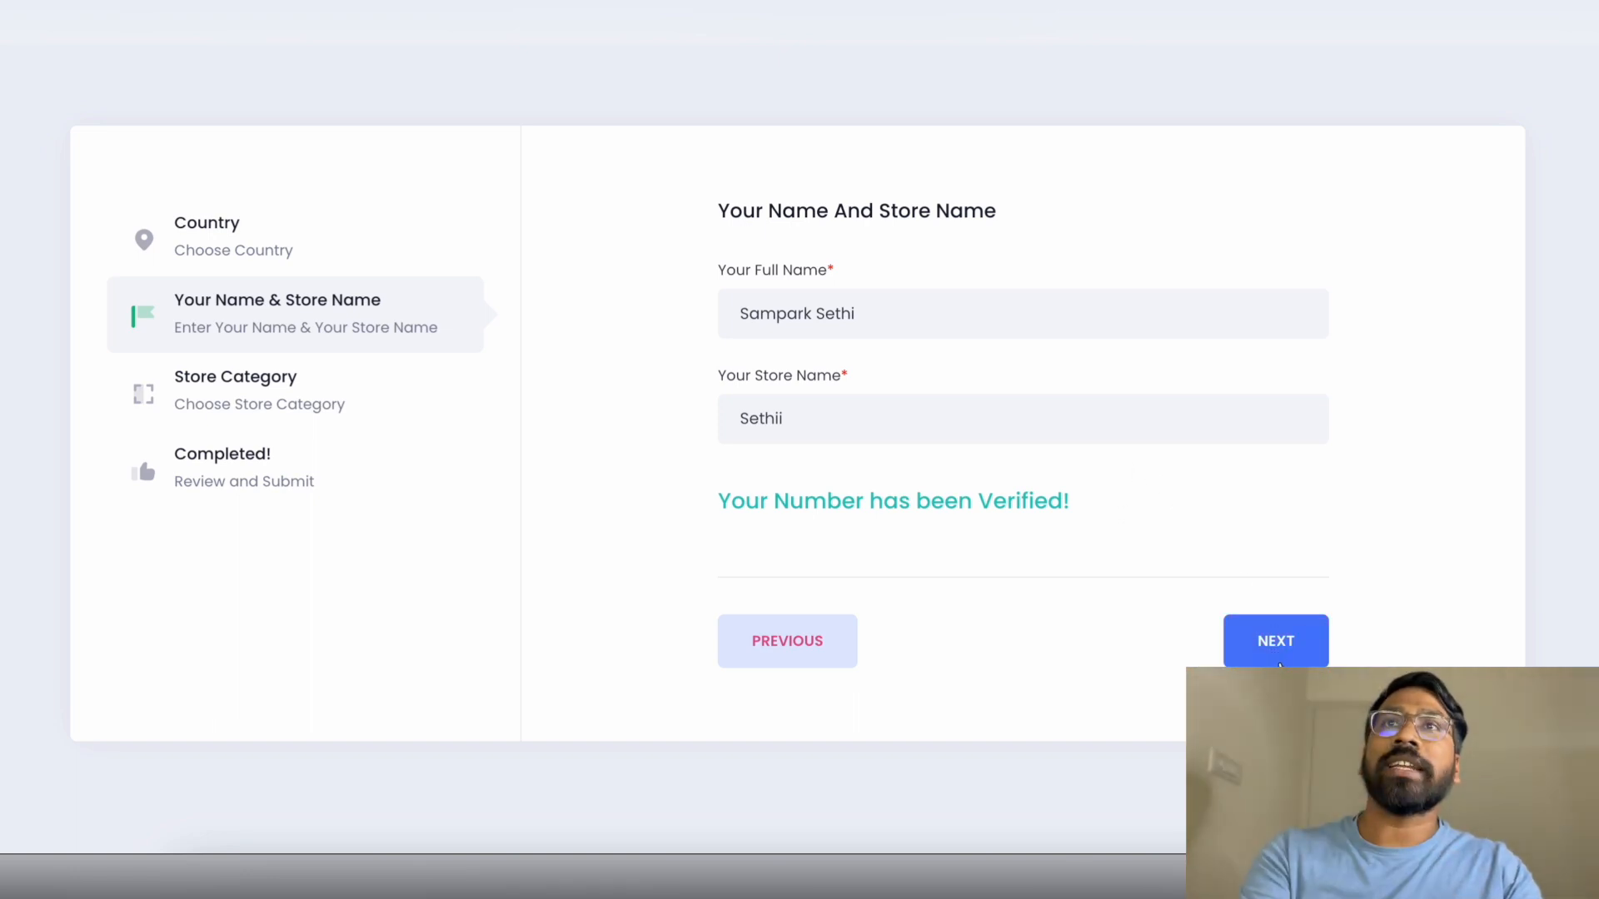
# Choose HOME & LIVING as the store category
pyautogui.click(1241, 641)
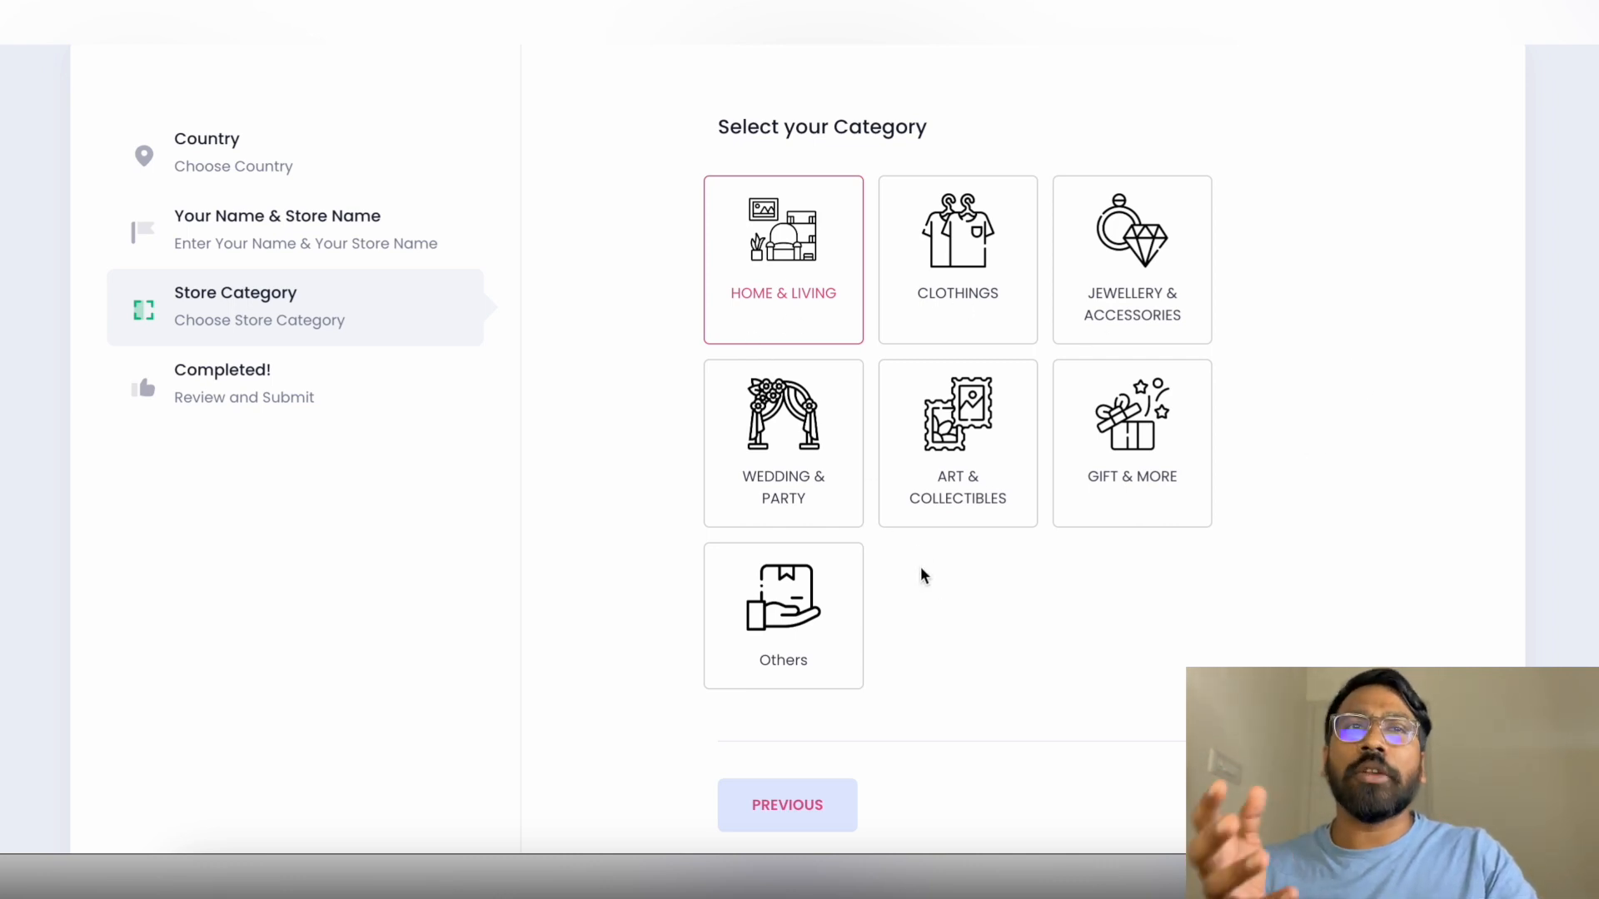
pyautogui.scroll(-1, 1097, 716)
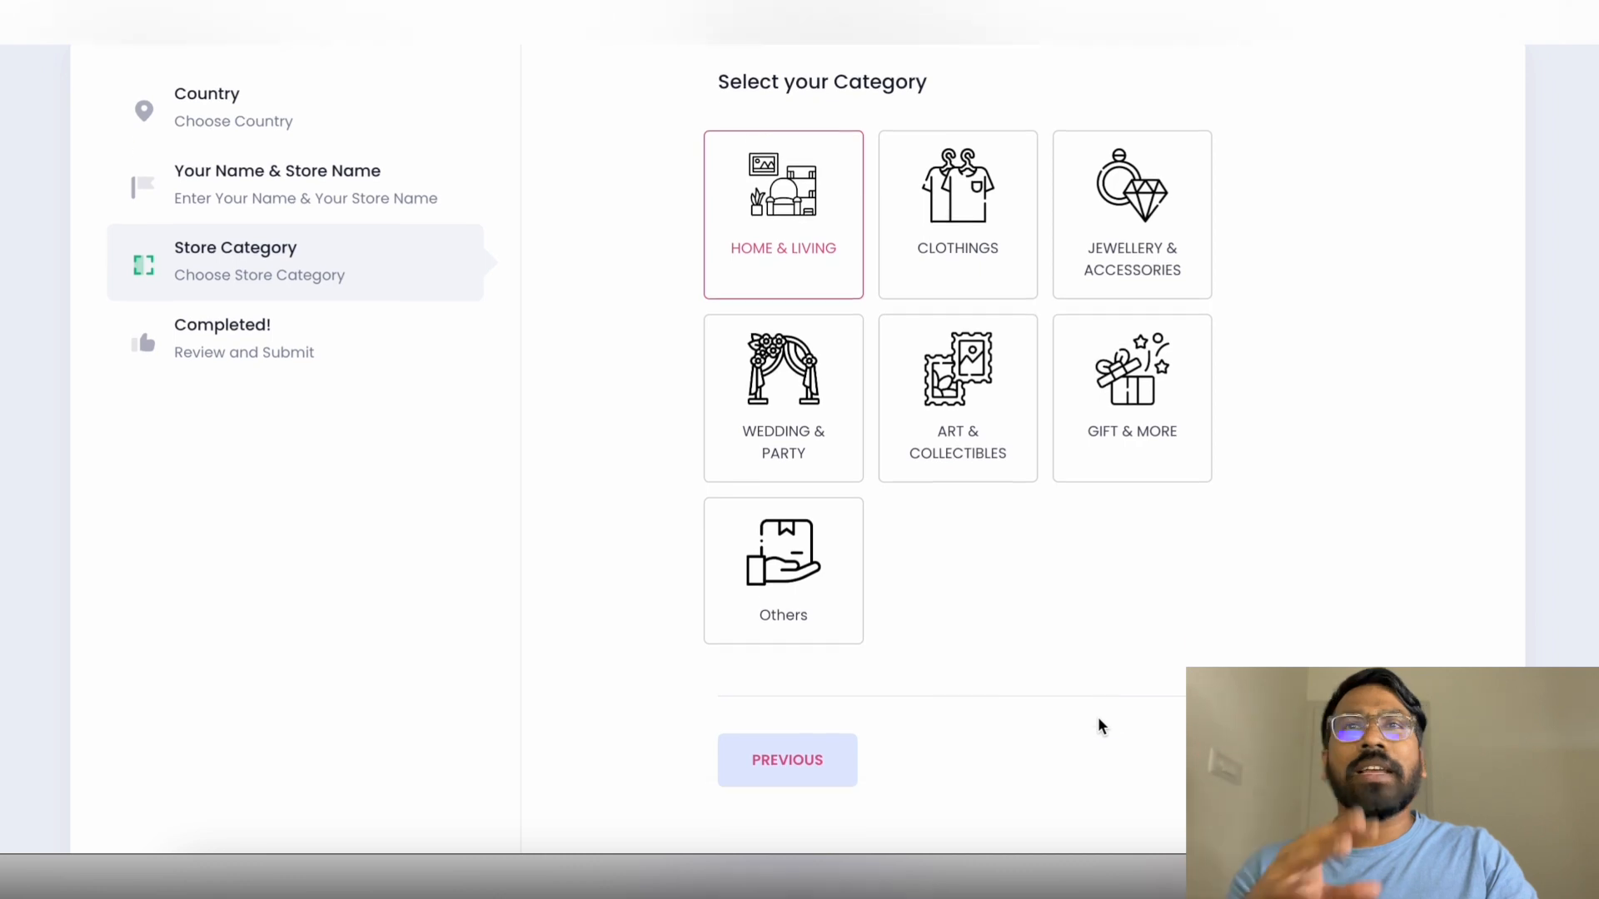
pyautogui.click(1261, 761)
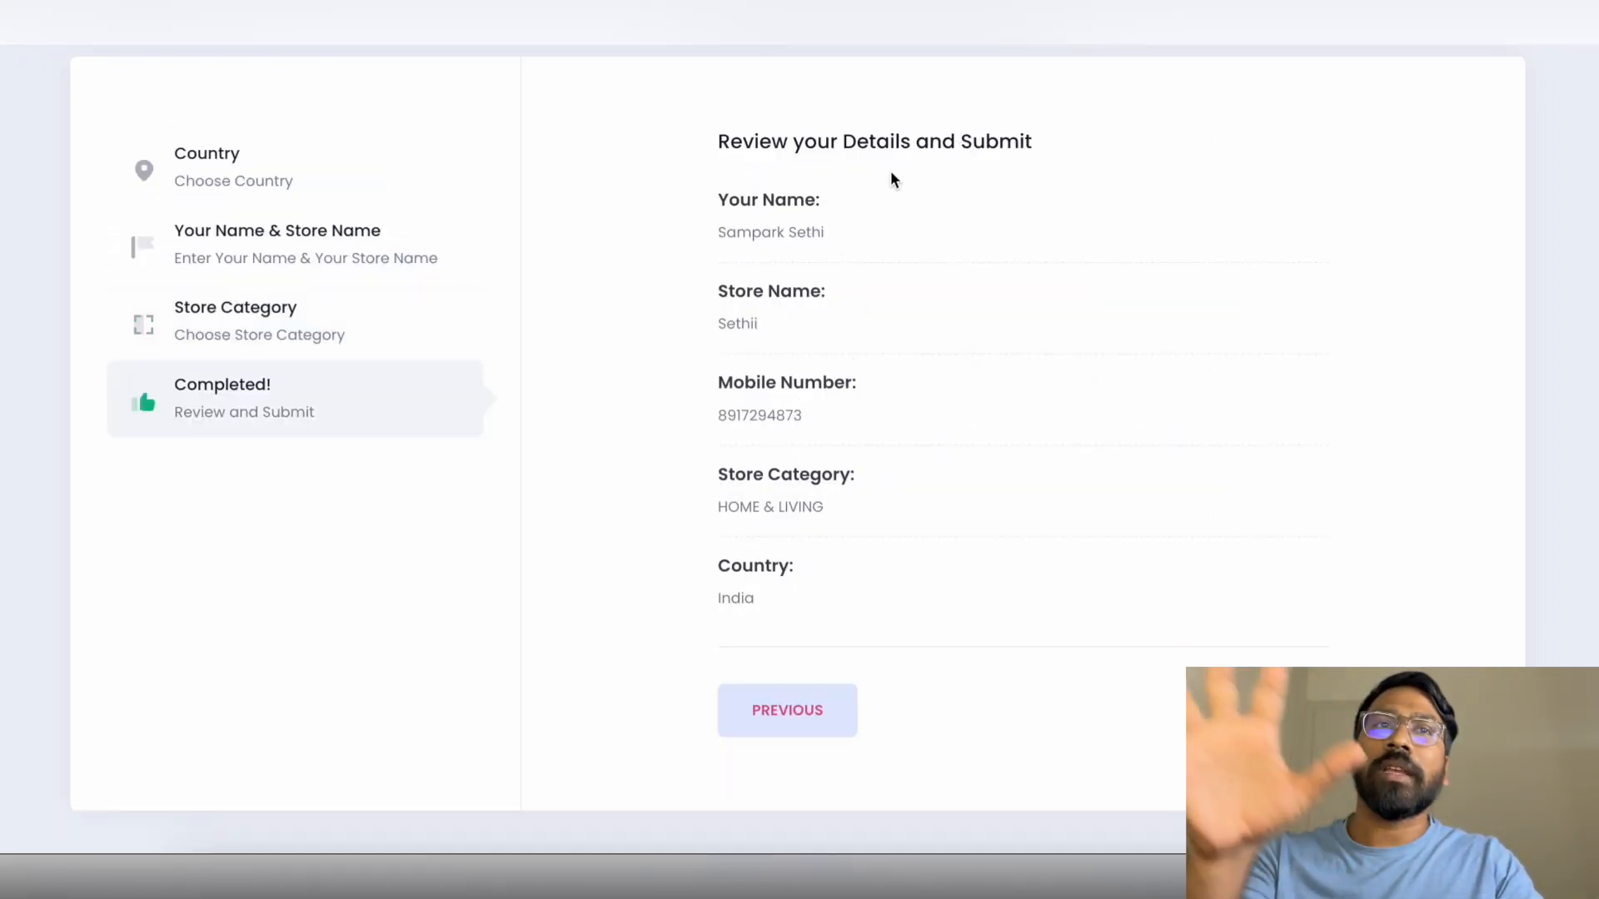
# Review the signup details, submit them and confirm with Yes, submit!
pyautogui.scroll(-1, 806, 568)
pyautogui.scroll(1, 806, 568)
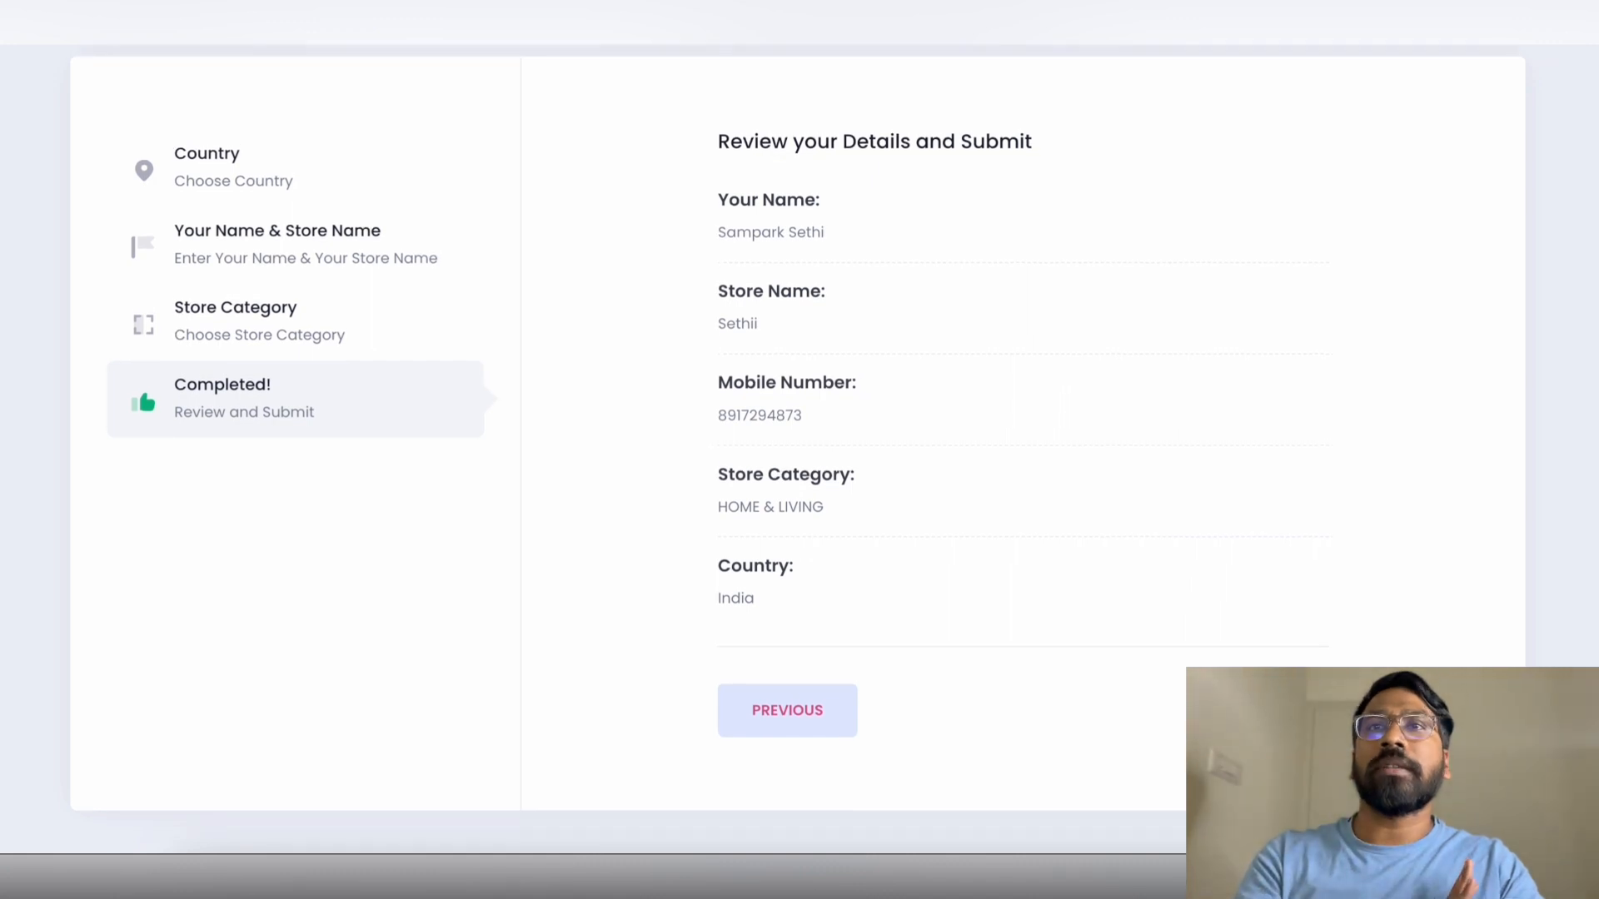
pyautogui.click(1264, 711)
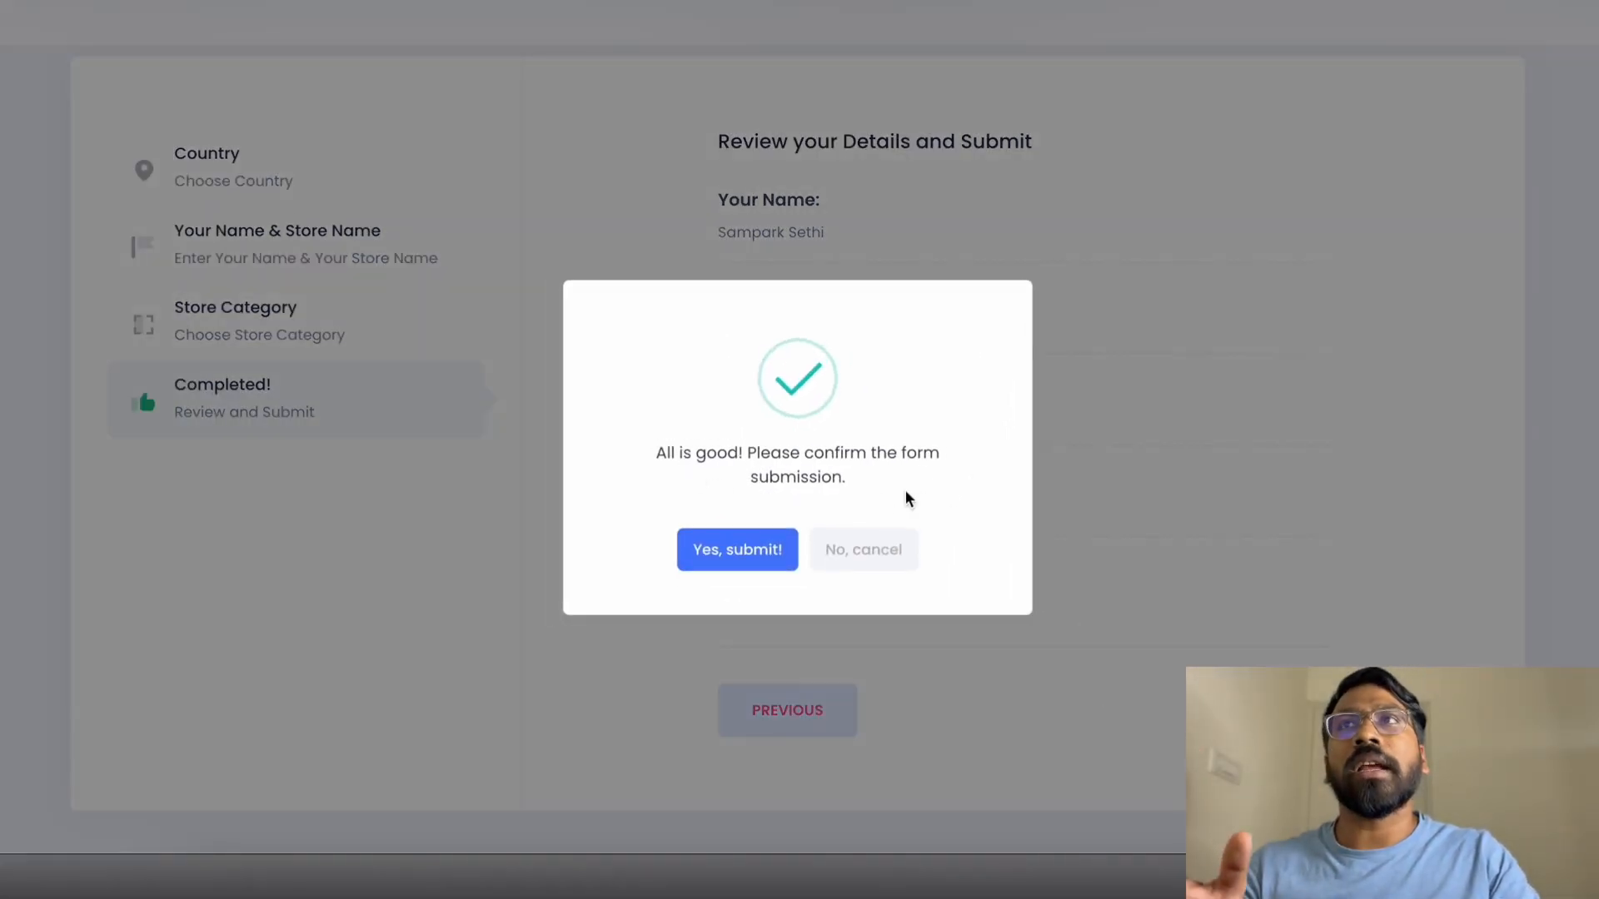
pyautogui.click(761, 554)
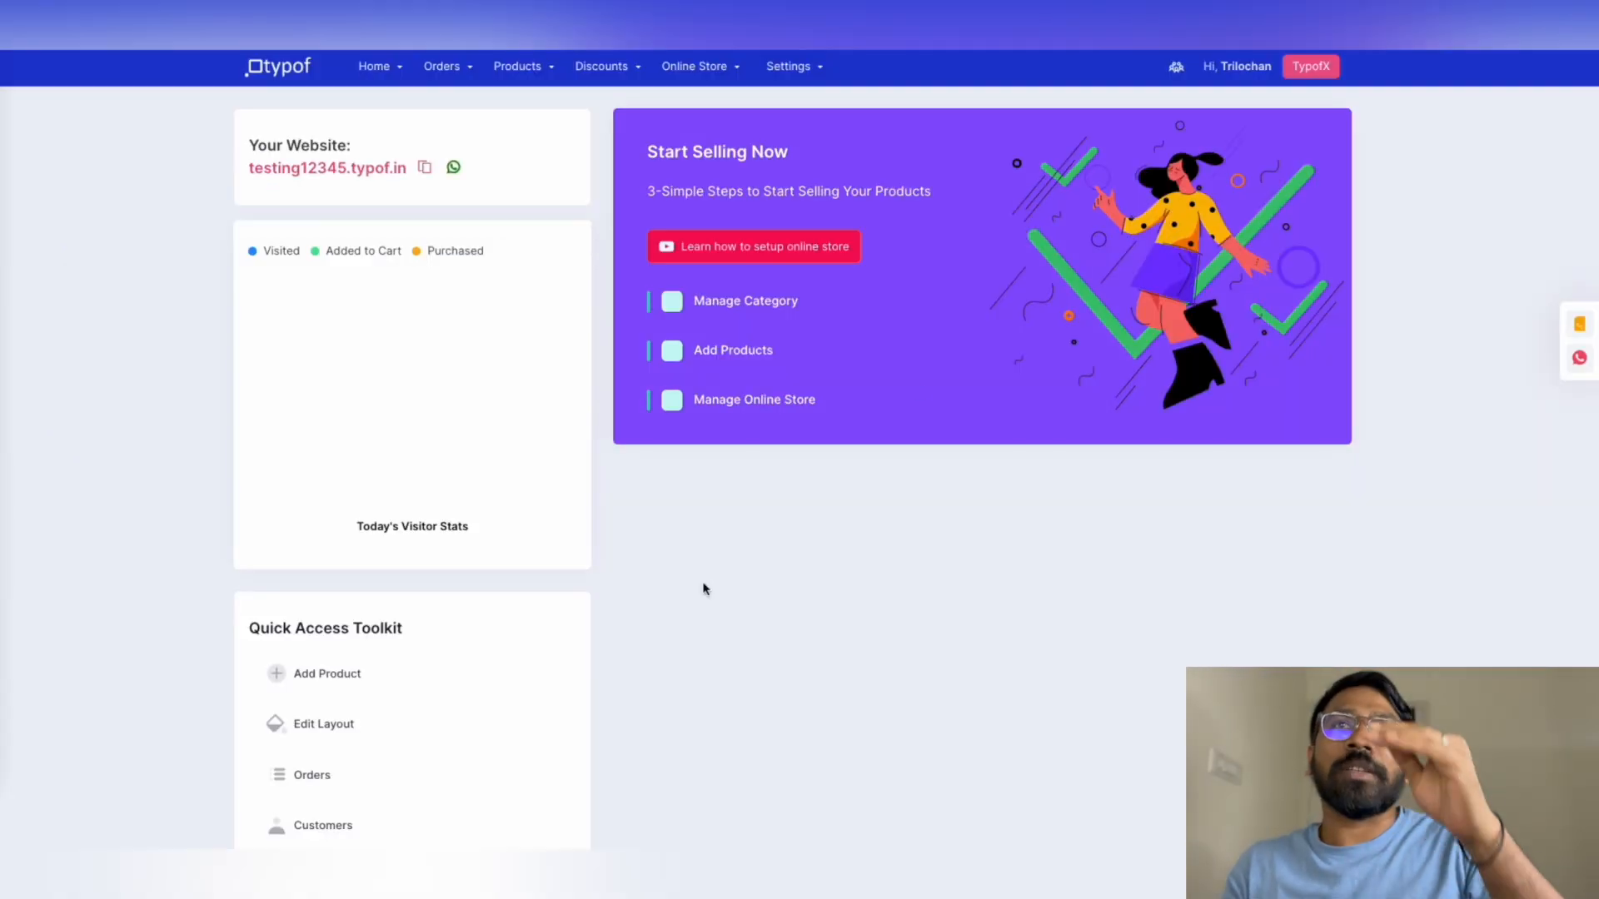
# Go to Manage Category and start a new category with Add New Category
pyautogui.click(741, 308)
pyautogui.click(1244, 140)
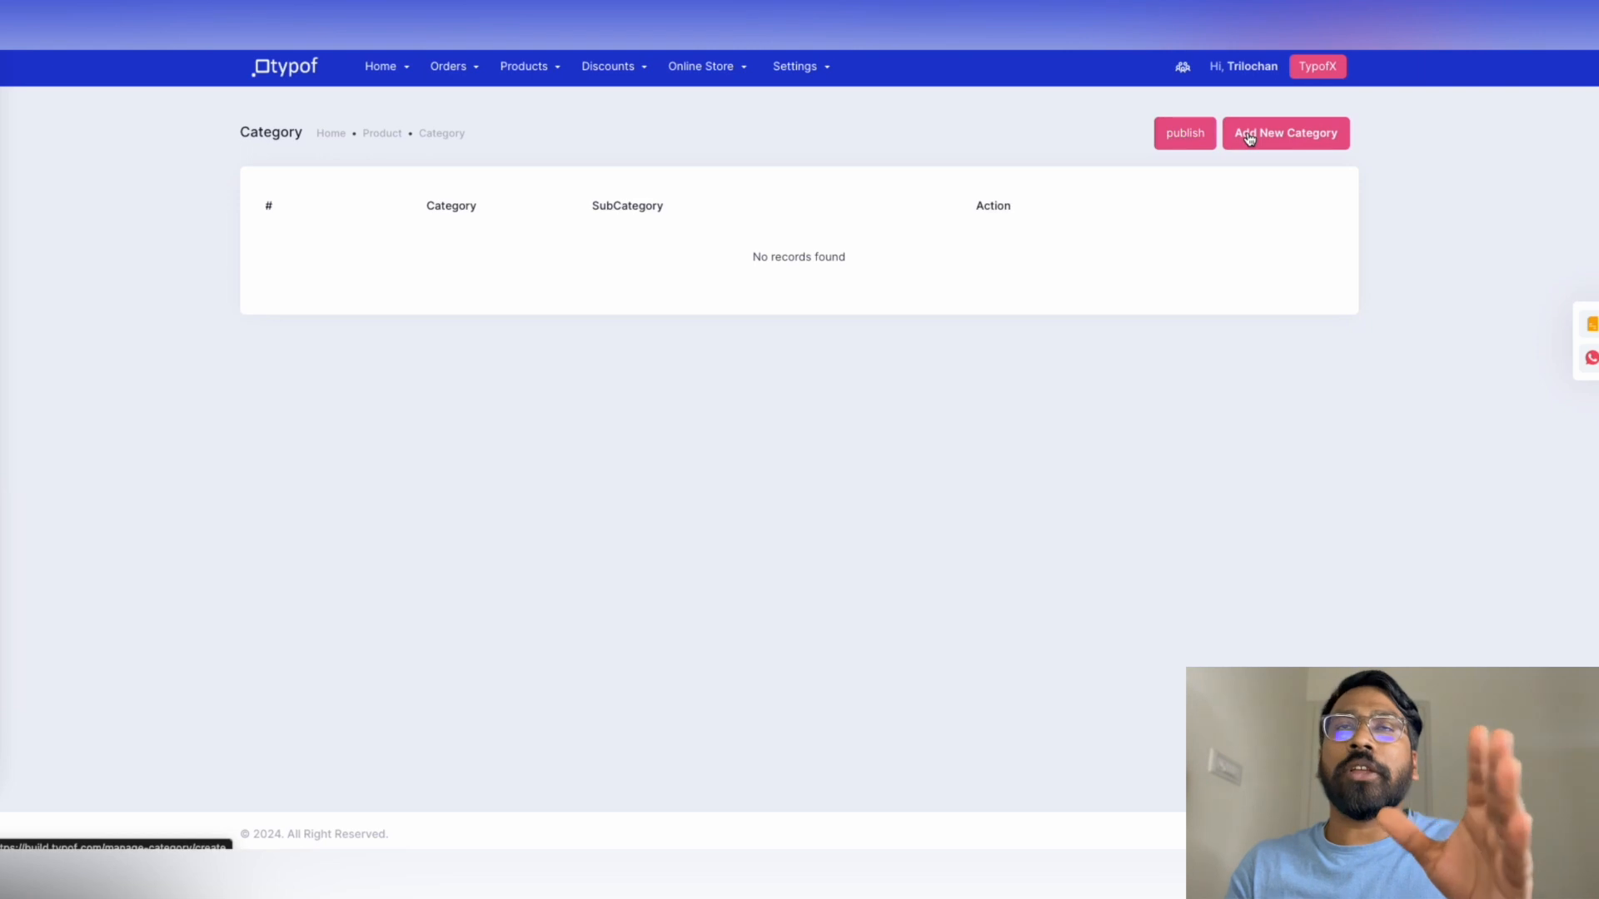
# Name the category Dresses with the lowercase slug 'dresses'
pyautogui.click(382, 271)
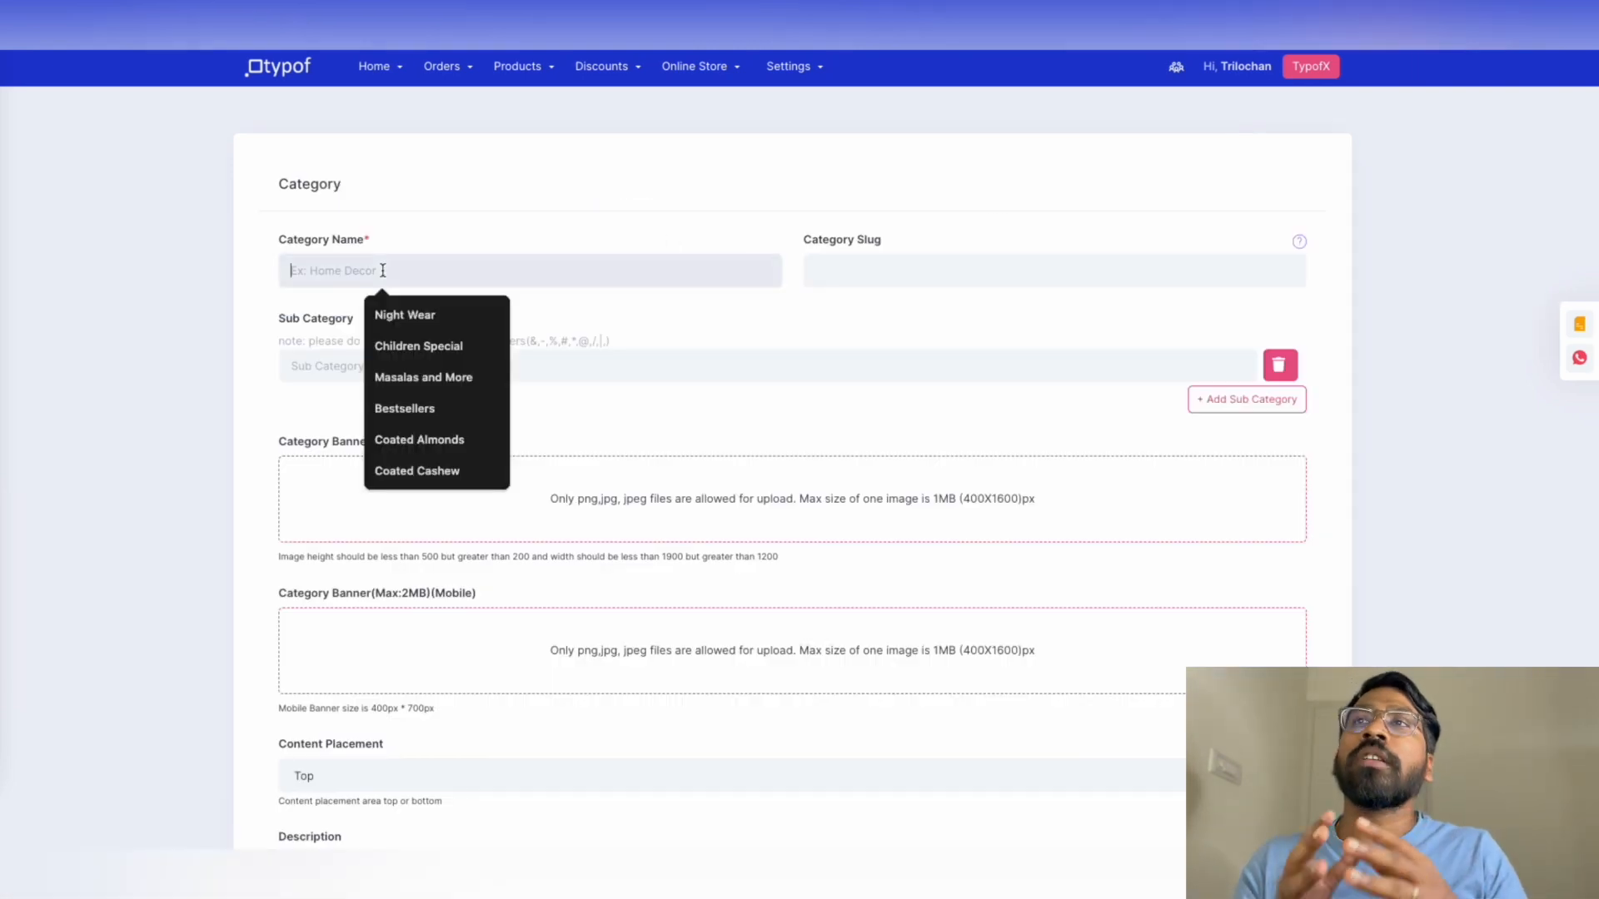
pyautogui.write('Dre')
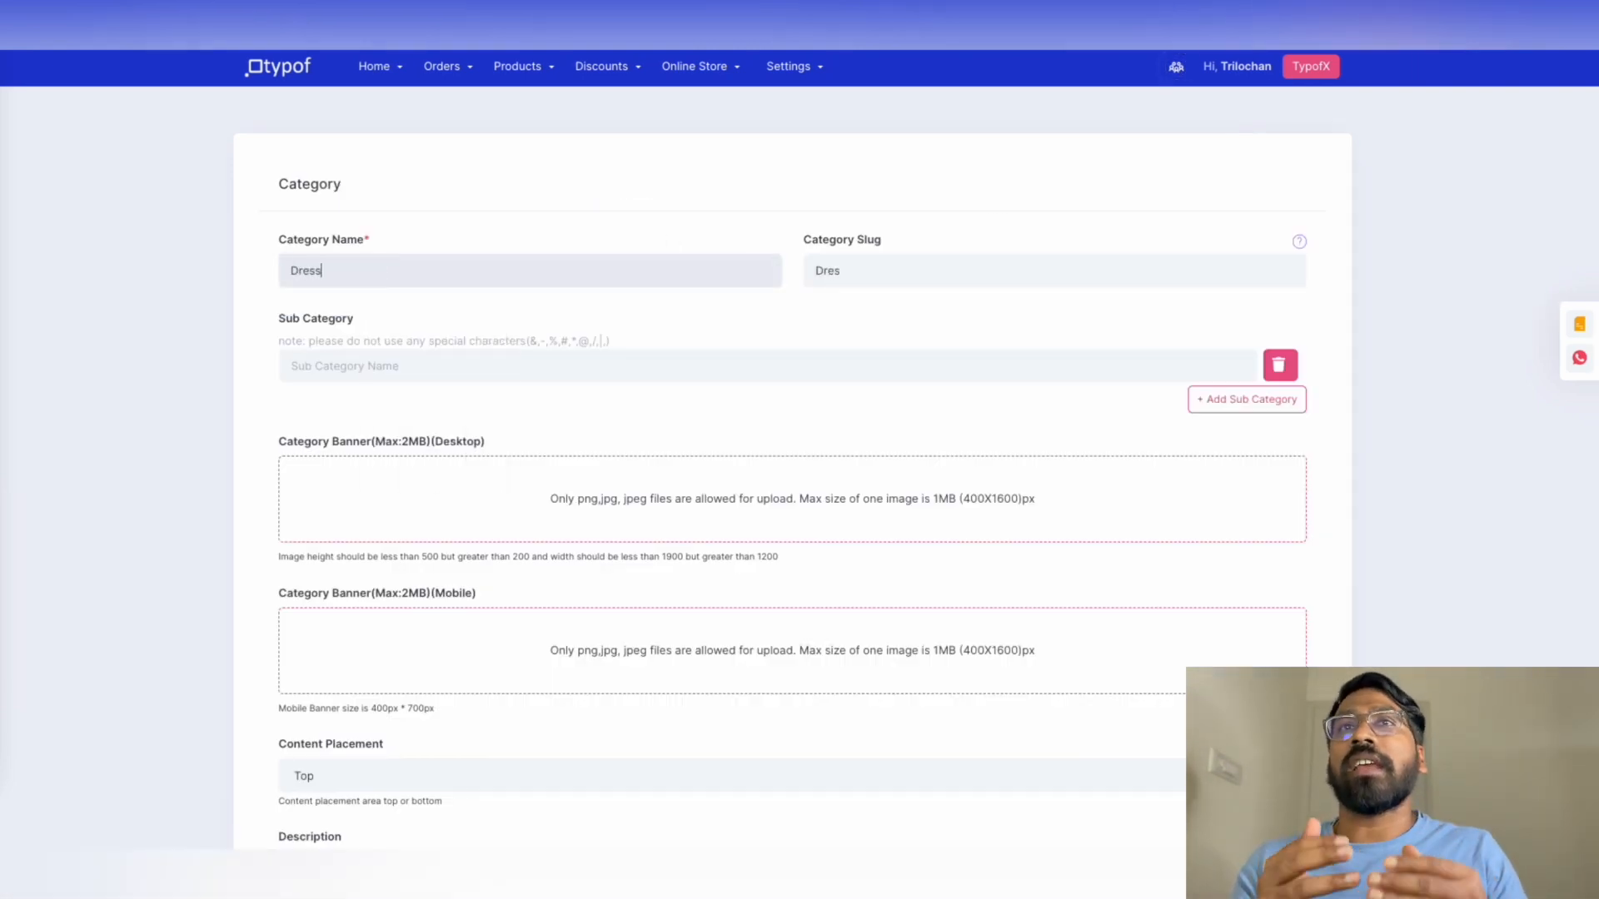
pyautogui.write('sses')
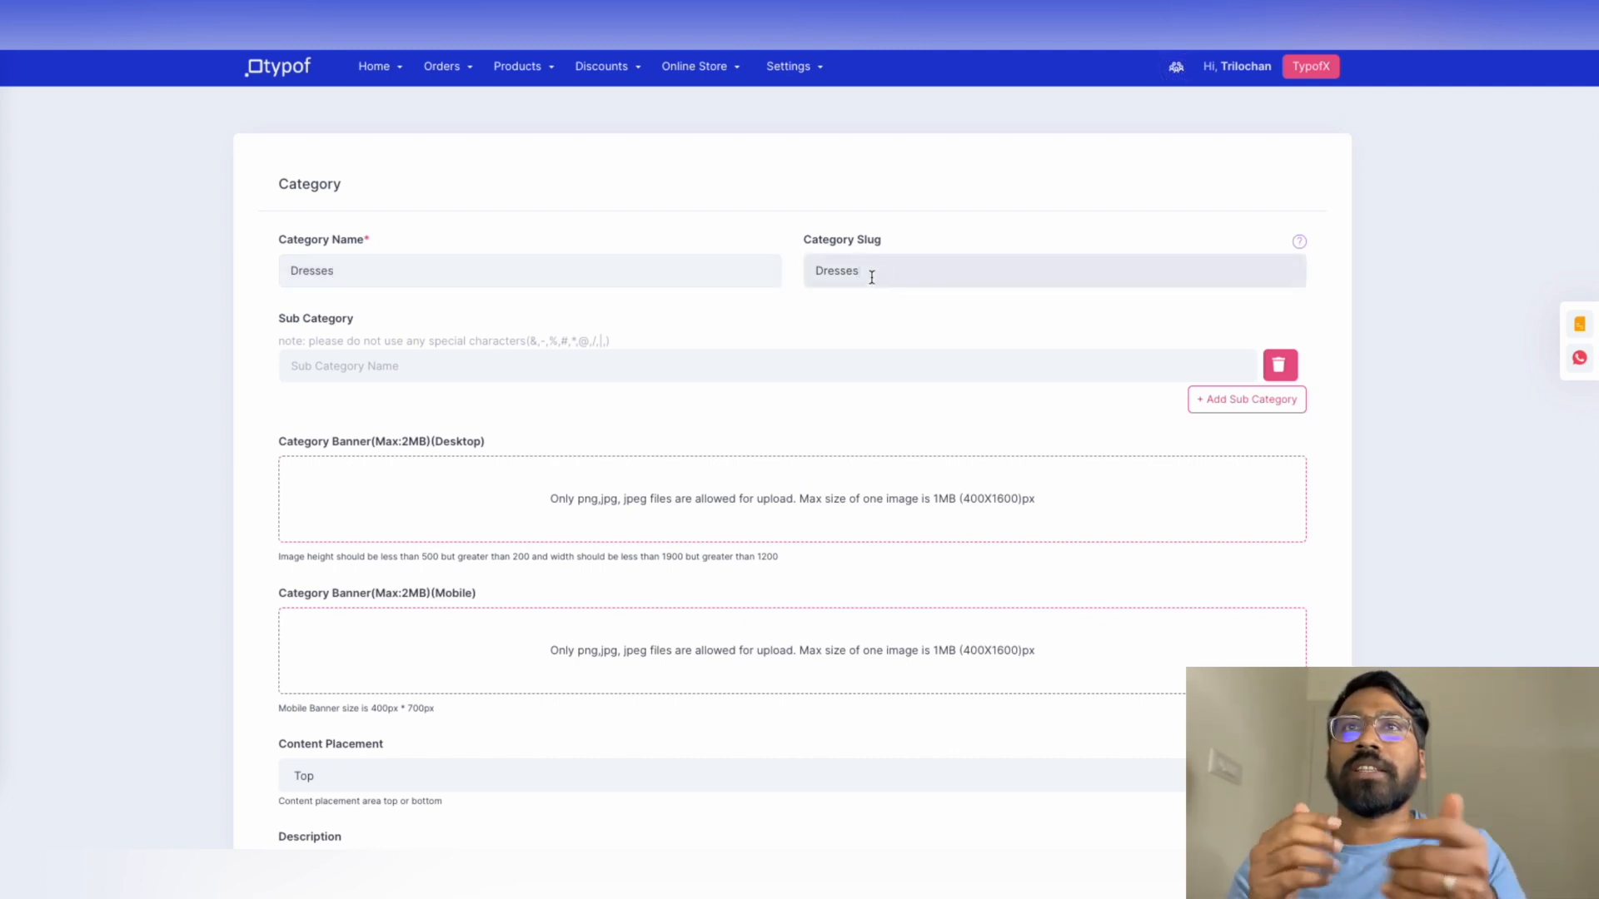
pyautogui.click(823, 272)
pyautogui.press('BackSpace')
pyautogui.write('d')
pyautogui.click(697, 334)
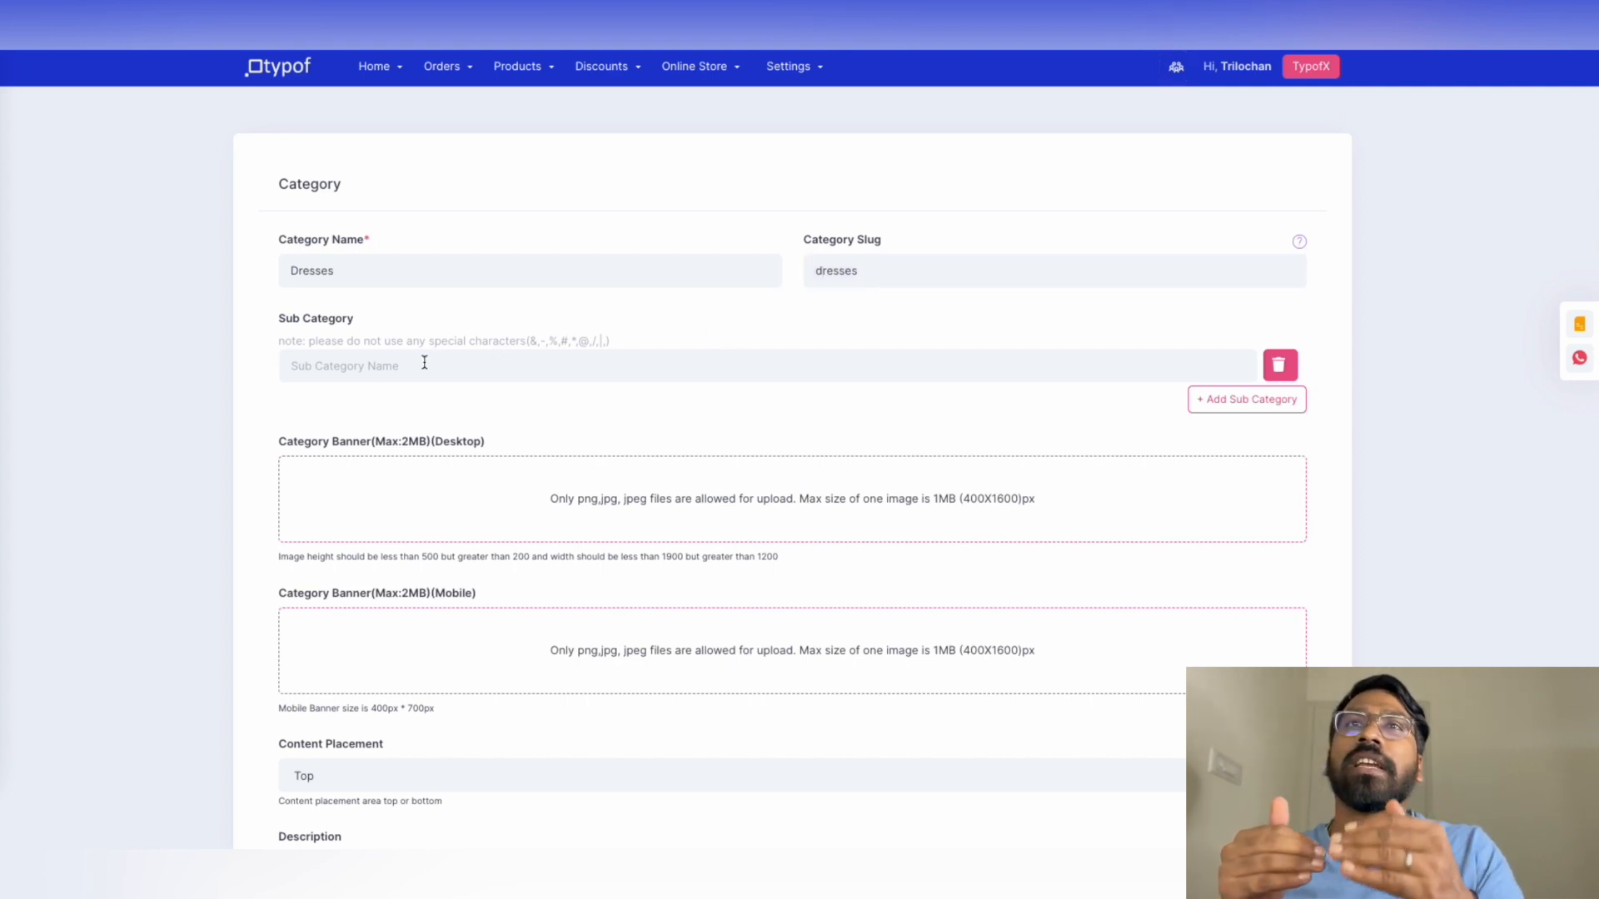
pyautogui.click(454, 379)
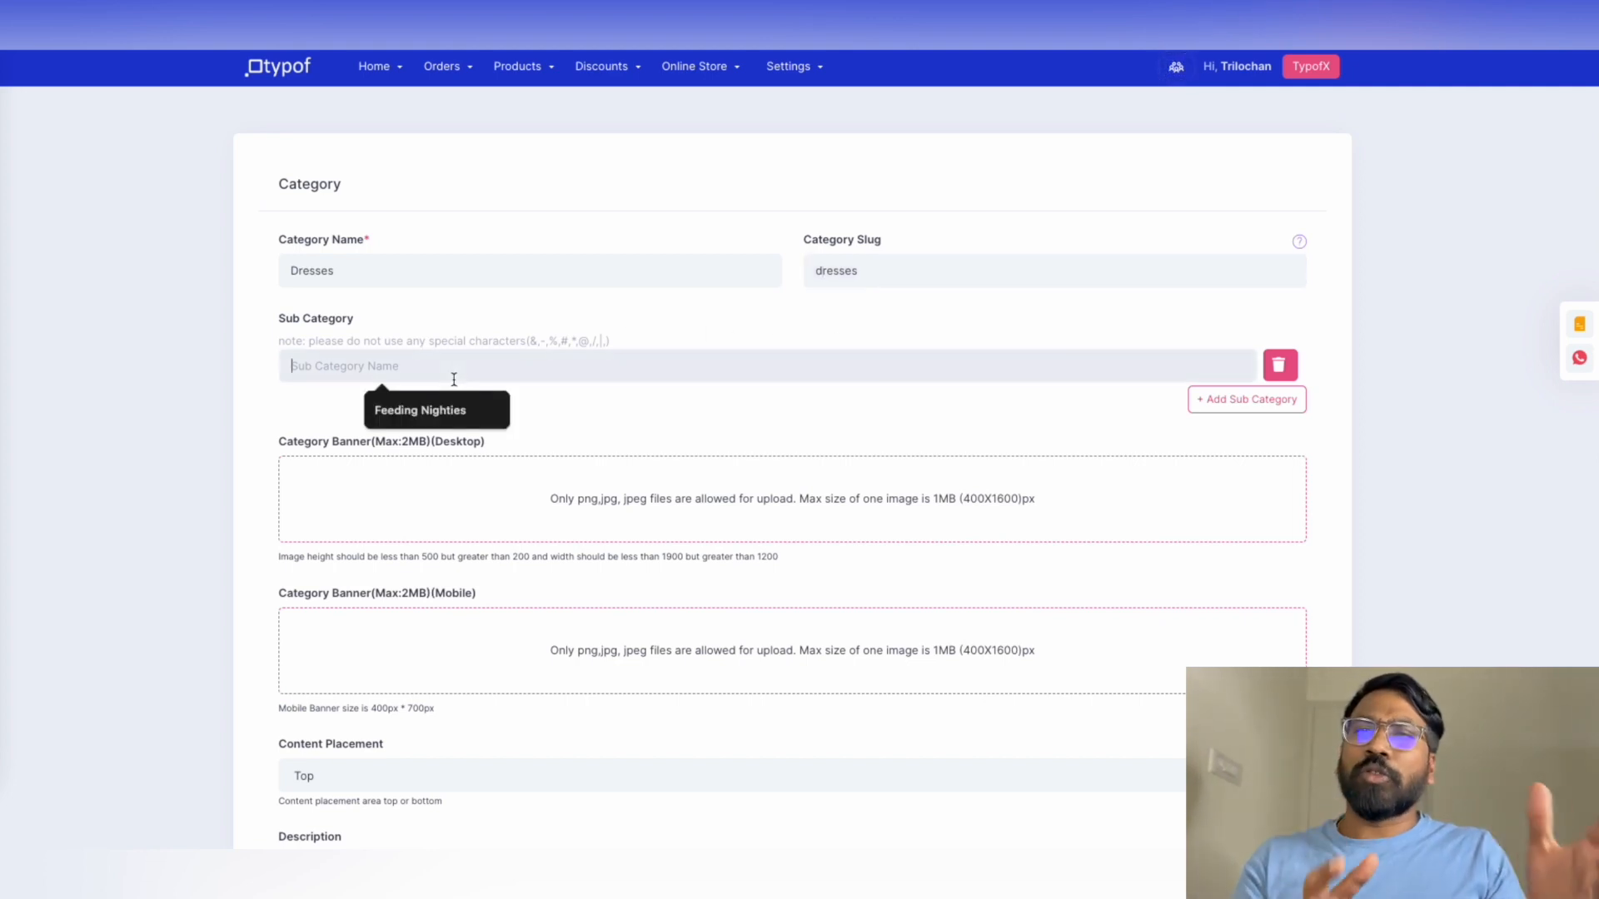
pyautogui.click(700, 431)
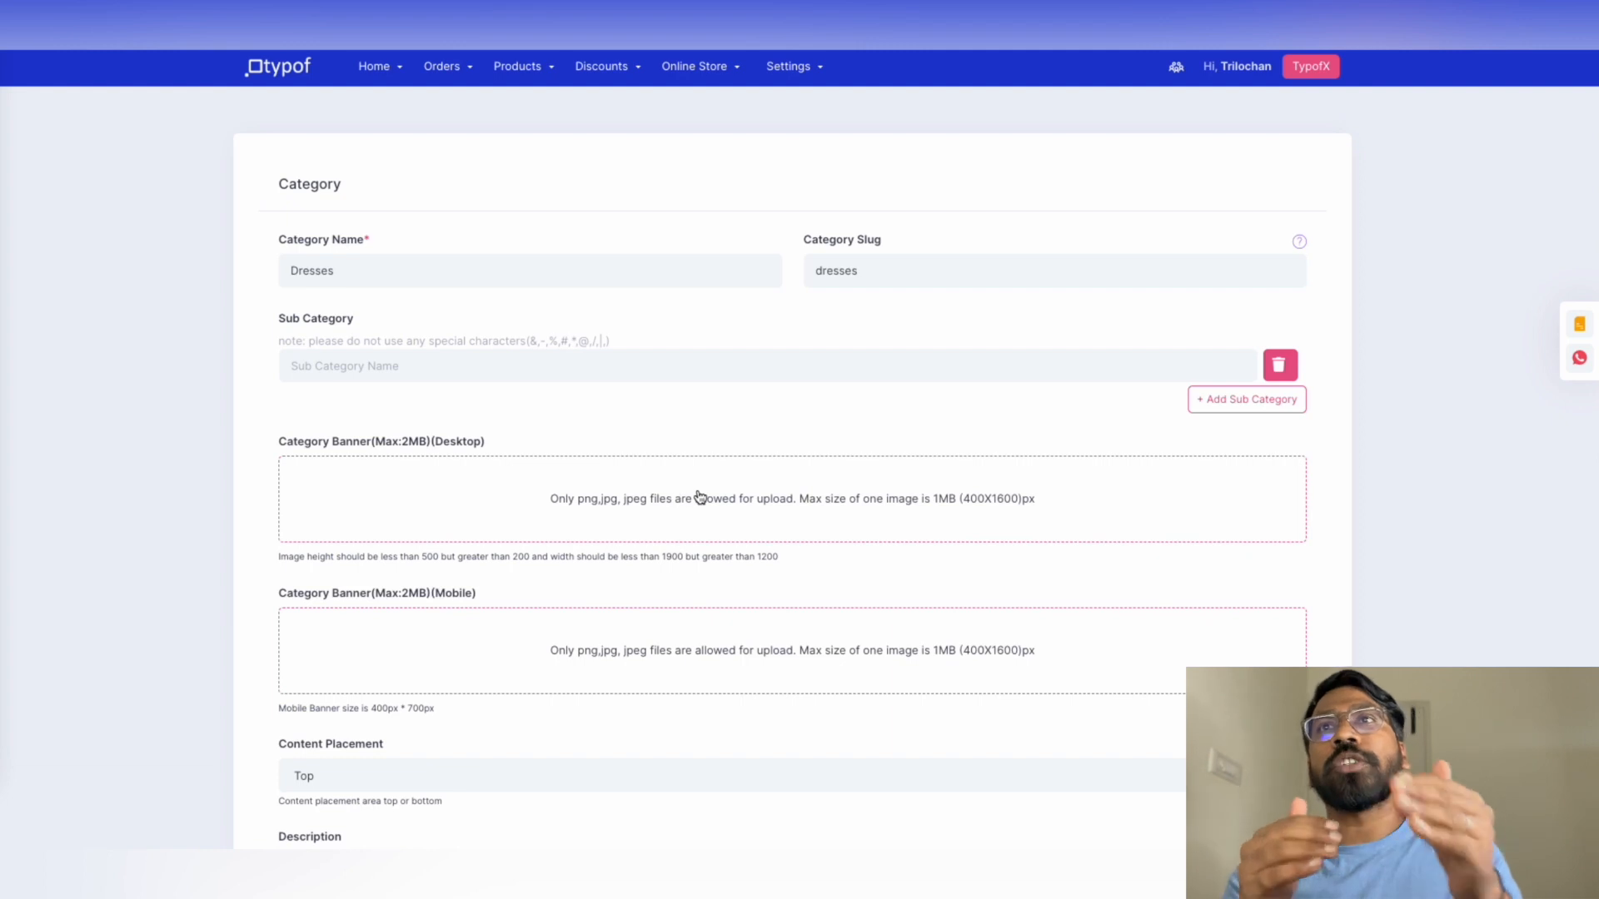
pyautogui.scroll(-3, 696, 496)
pyautogui.scroll(-2, 679, 495)
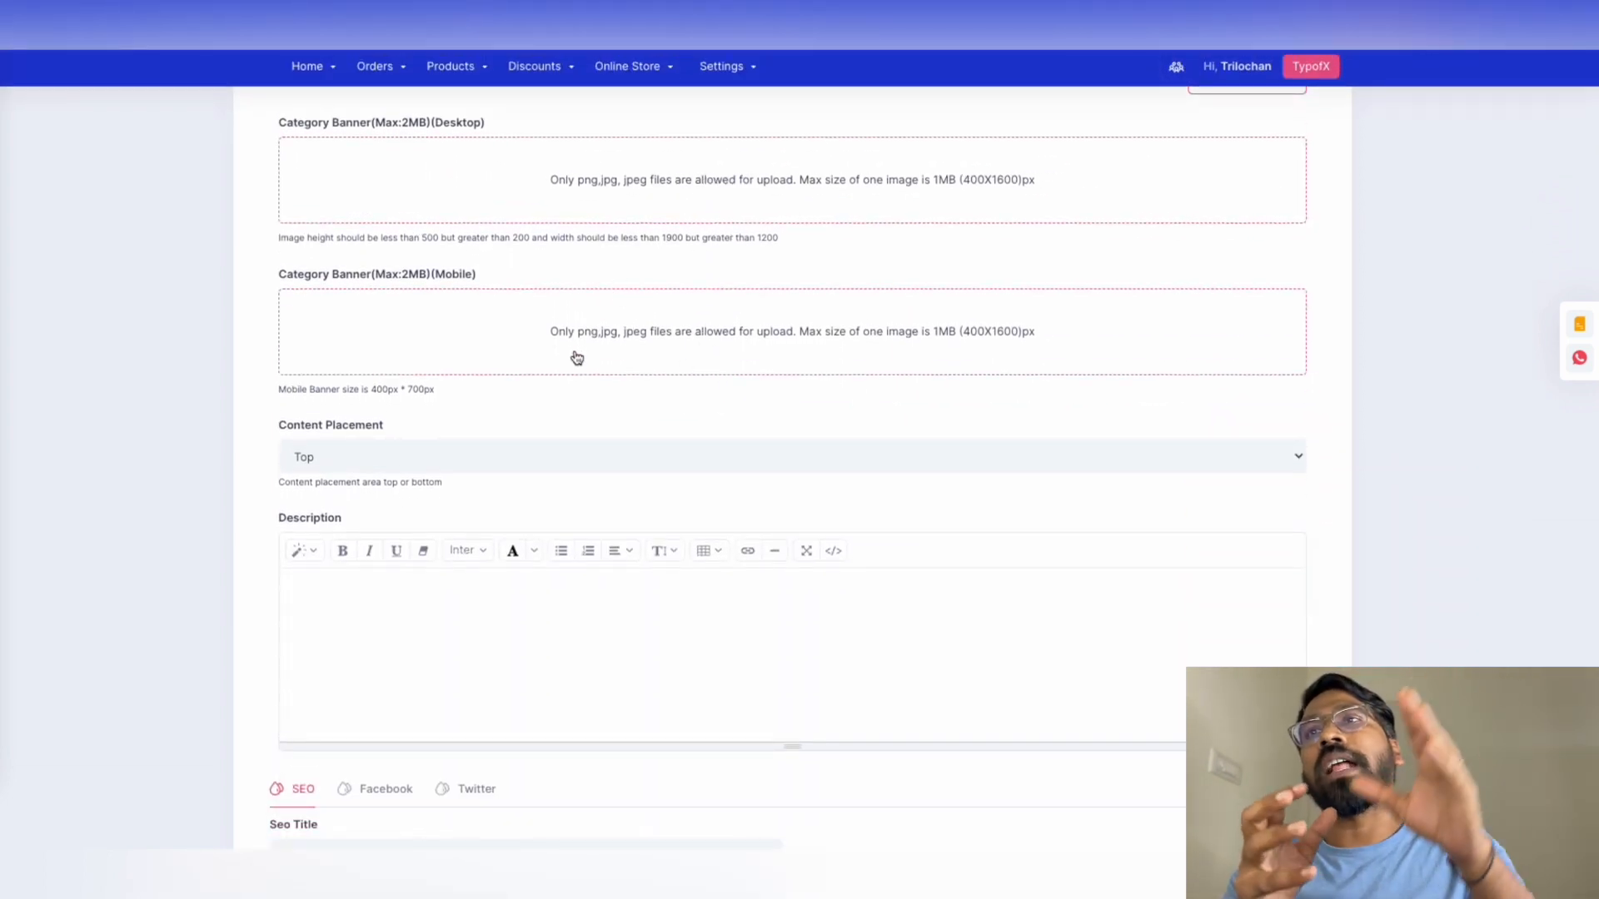
pyautogui.scroll(-1, 627, 353)
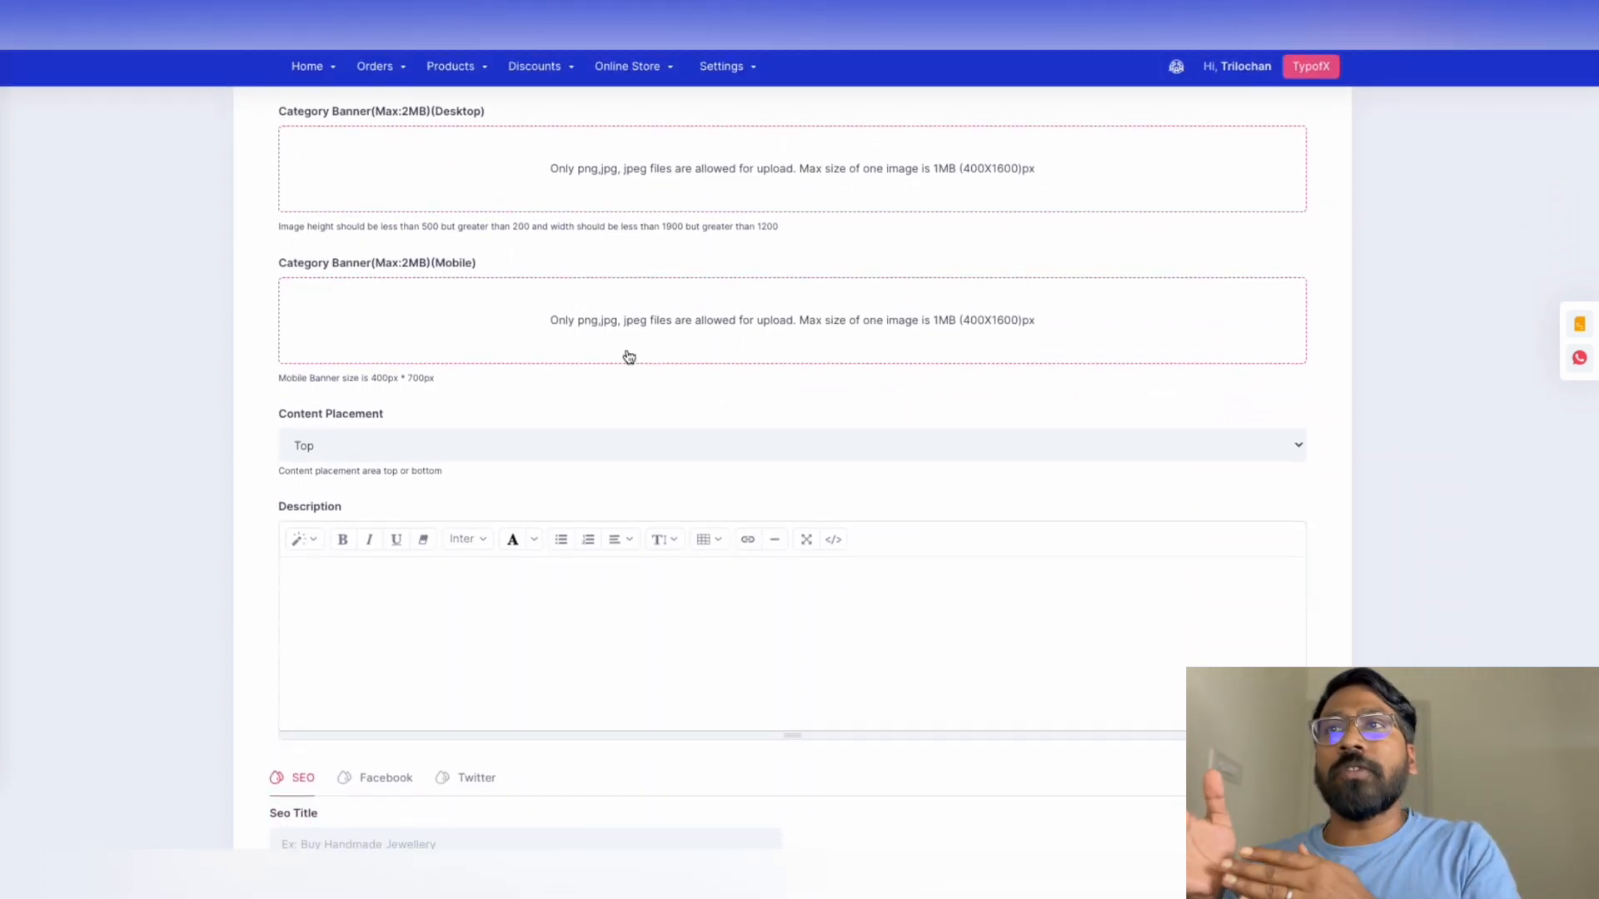
pyautogui.scroll(-4, 583, 650)
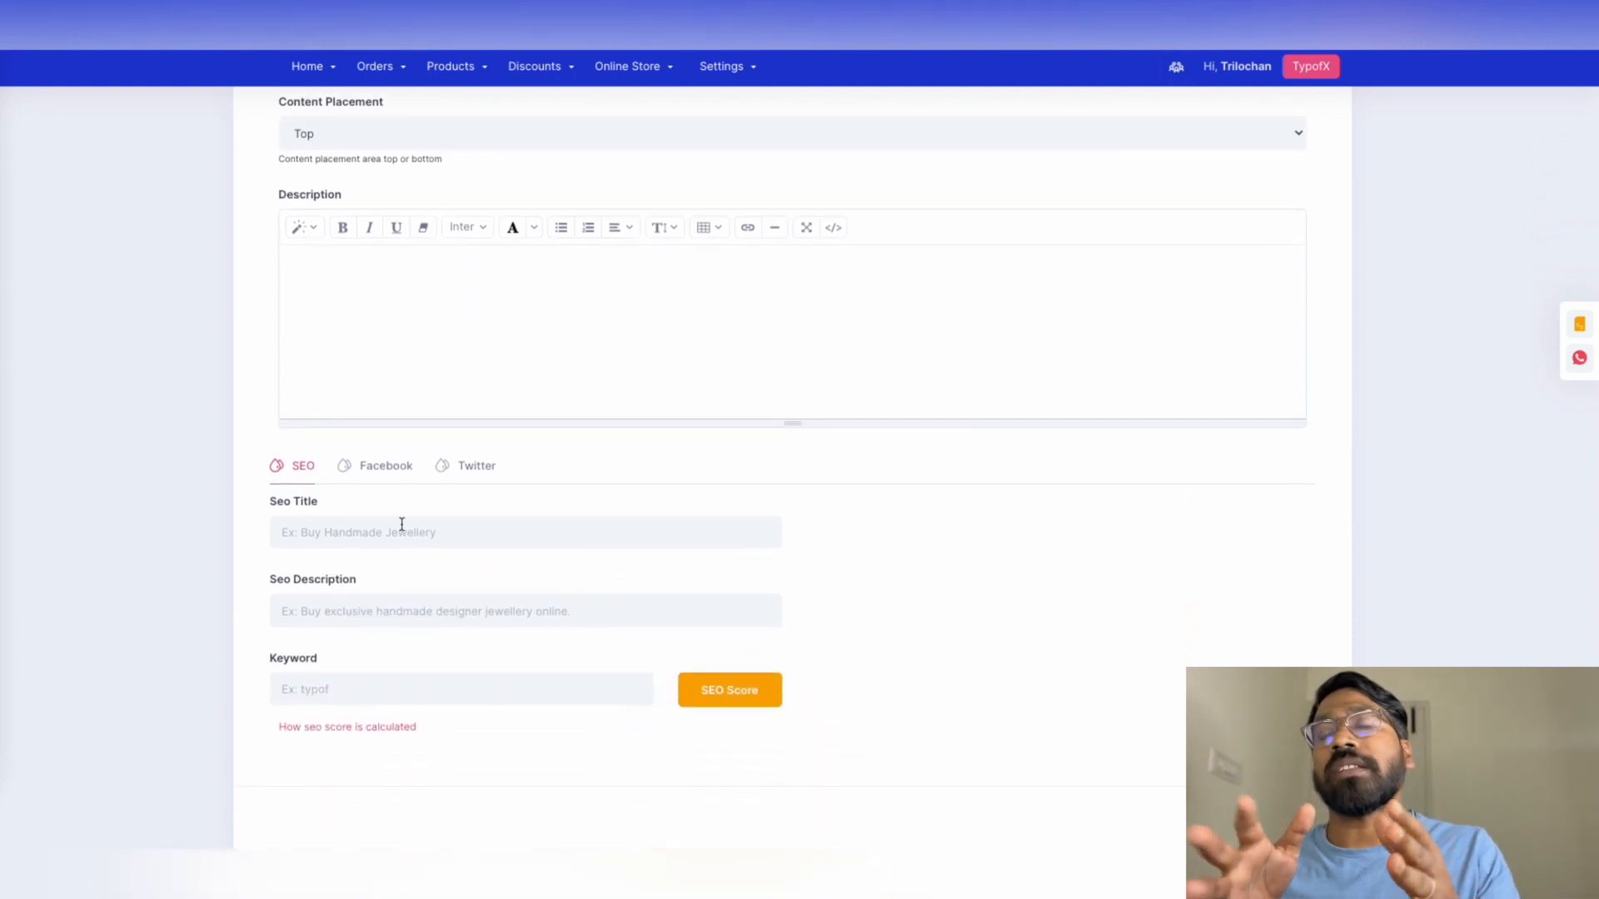
# Add SEO title 'Dresses for Girls', description 'best dresses available in bengaluru', keyword 'dresses', and check the SEO score
pyautogui.click(321, 531)
pyautogui.click(305, 607)
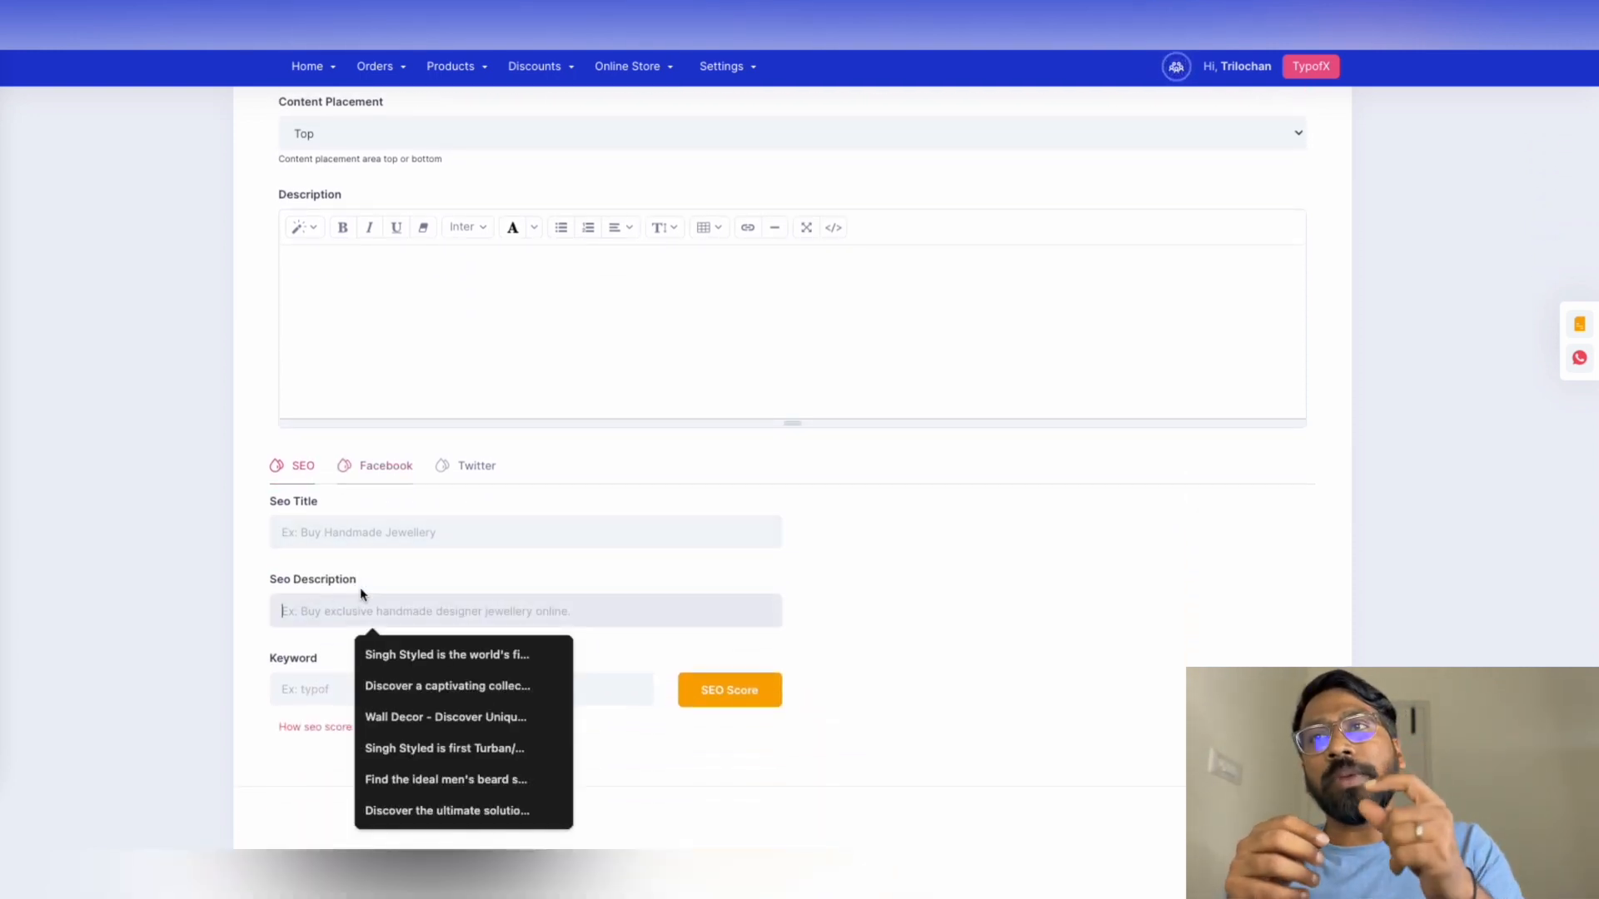
pyautogui.click(858, 623)
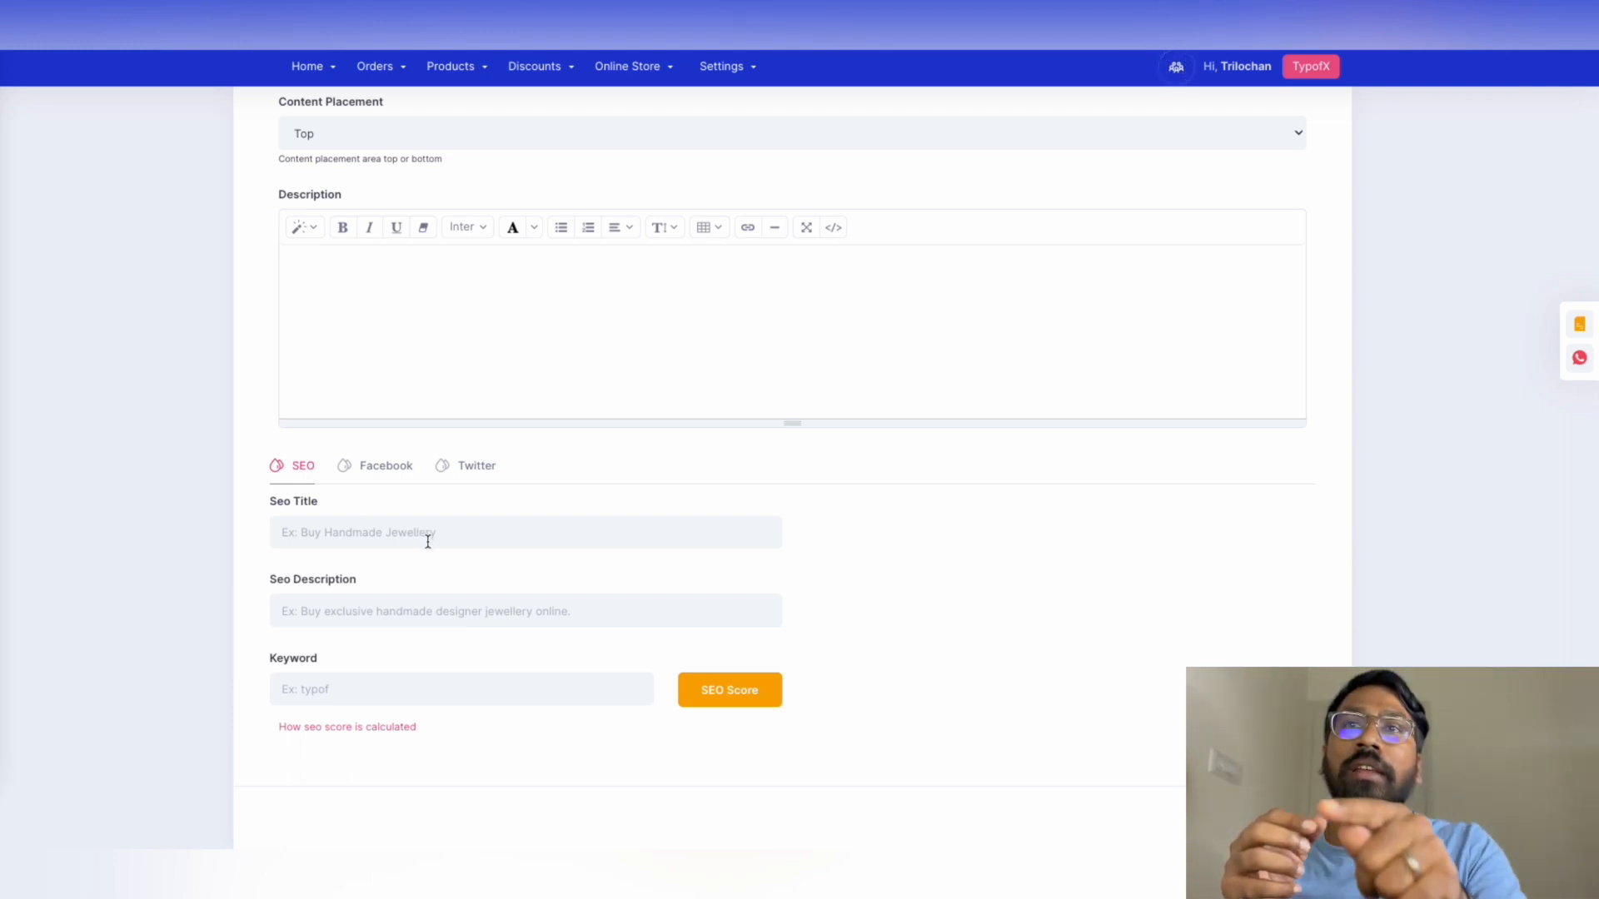
pyautogui.scroll(-1, 573, 461)
pyautogui.click(573, 463)
pyautogui.write('Dresses for')
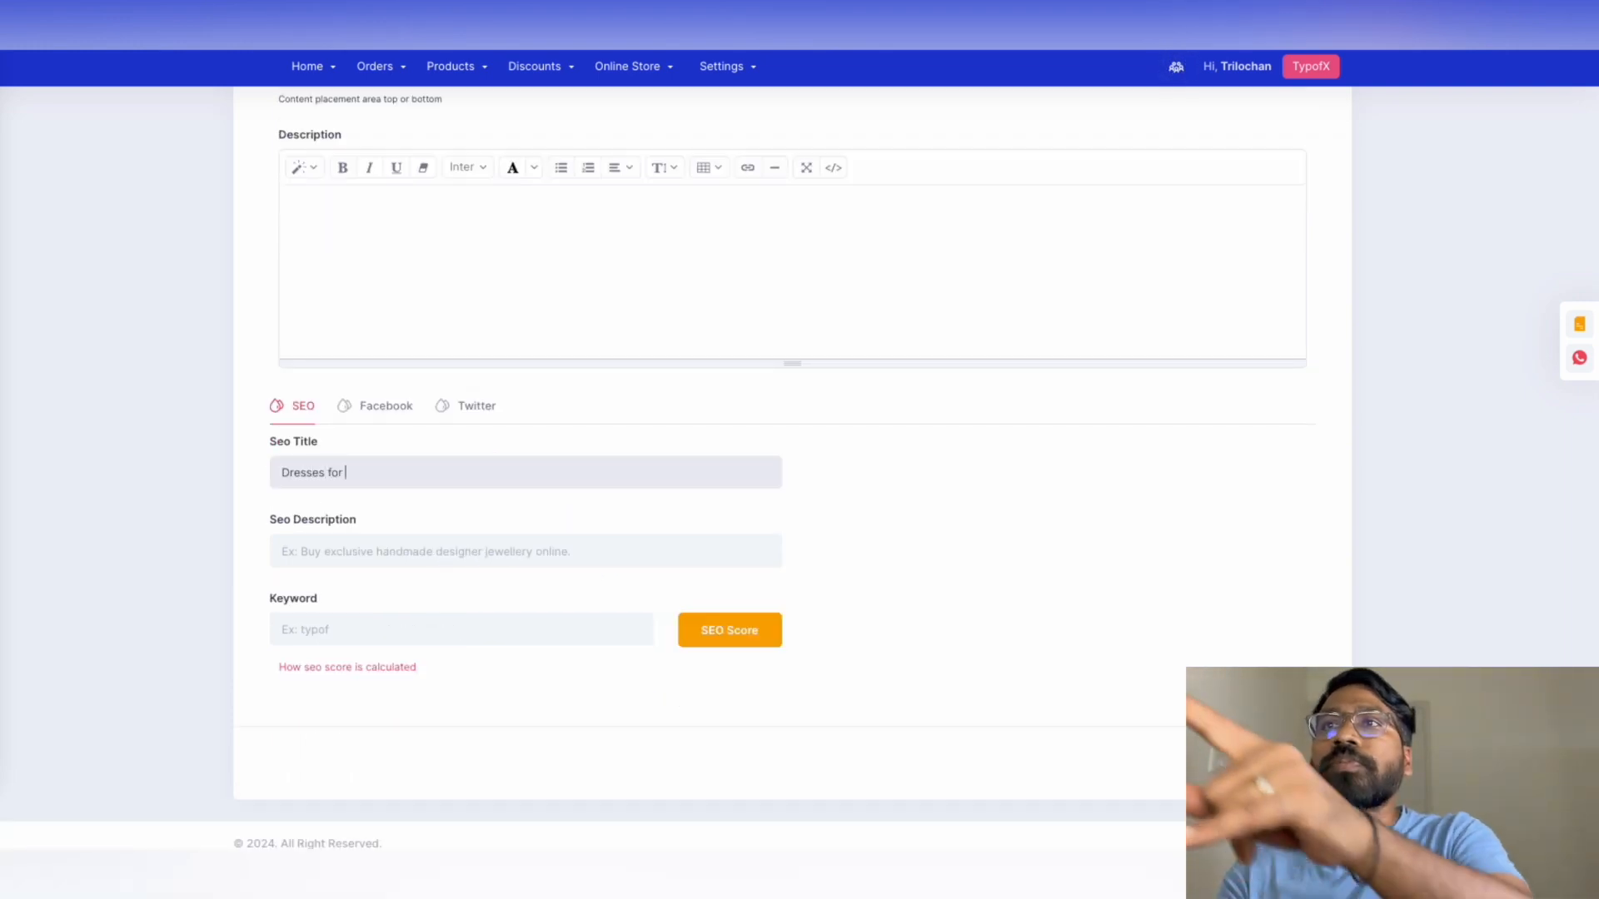
pyautogui.write(' Girls')
pyautogui.click(346, 552)
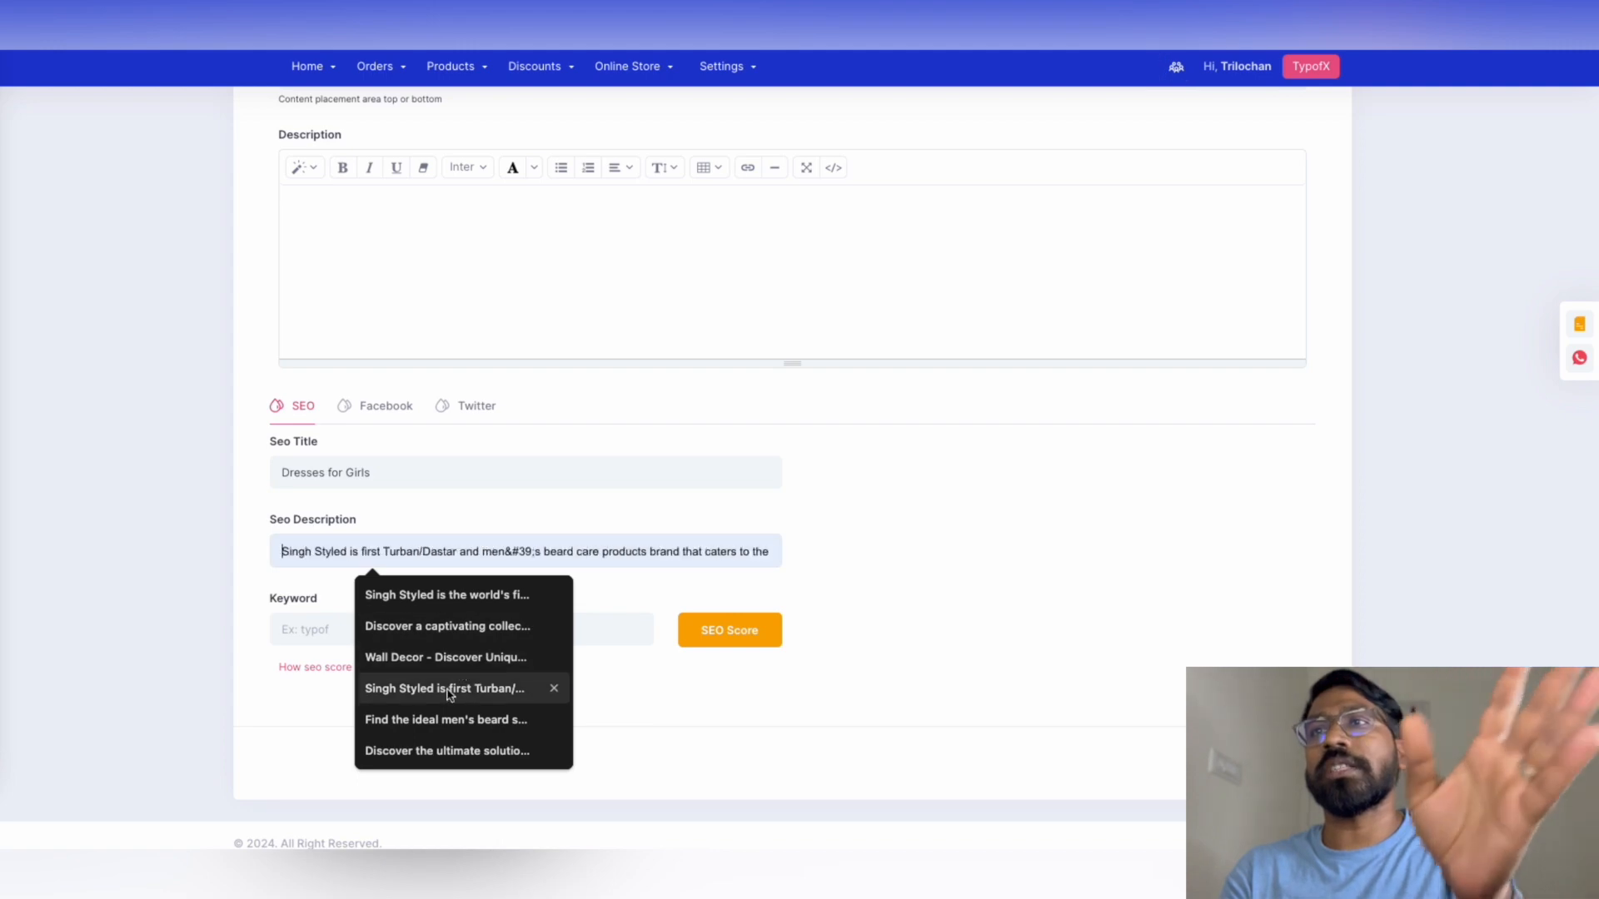
pyautogui.press('Escape')
pyautogui.click(450, 630)
pyautogui.write('dresses')
pyautogui.click(472, 551)
pyautogui.write('best dresses available in bengaluru')
pyautogui.click(730, 631)
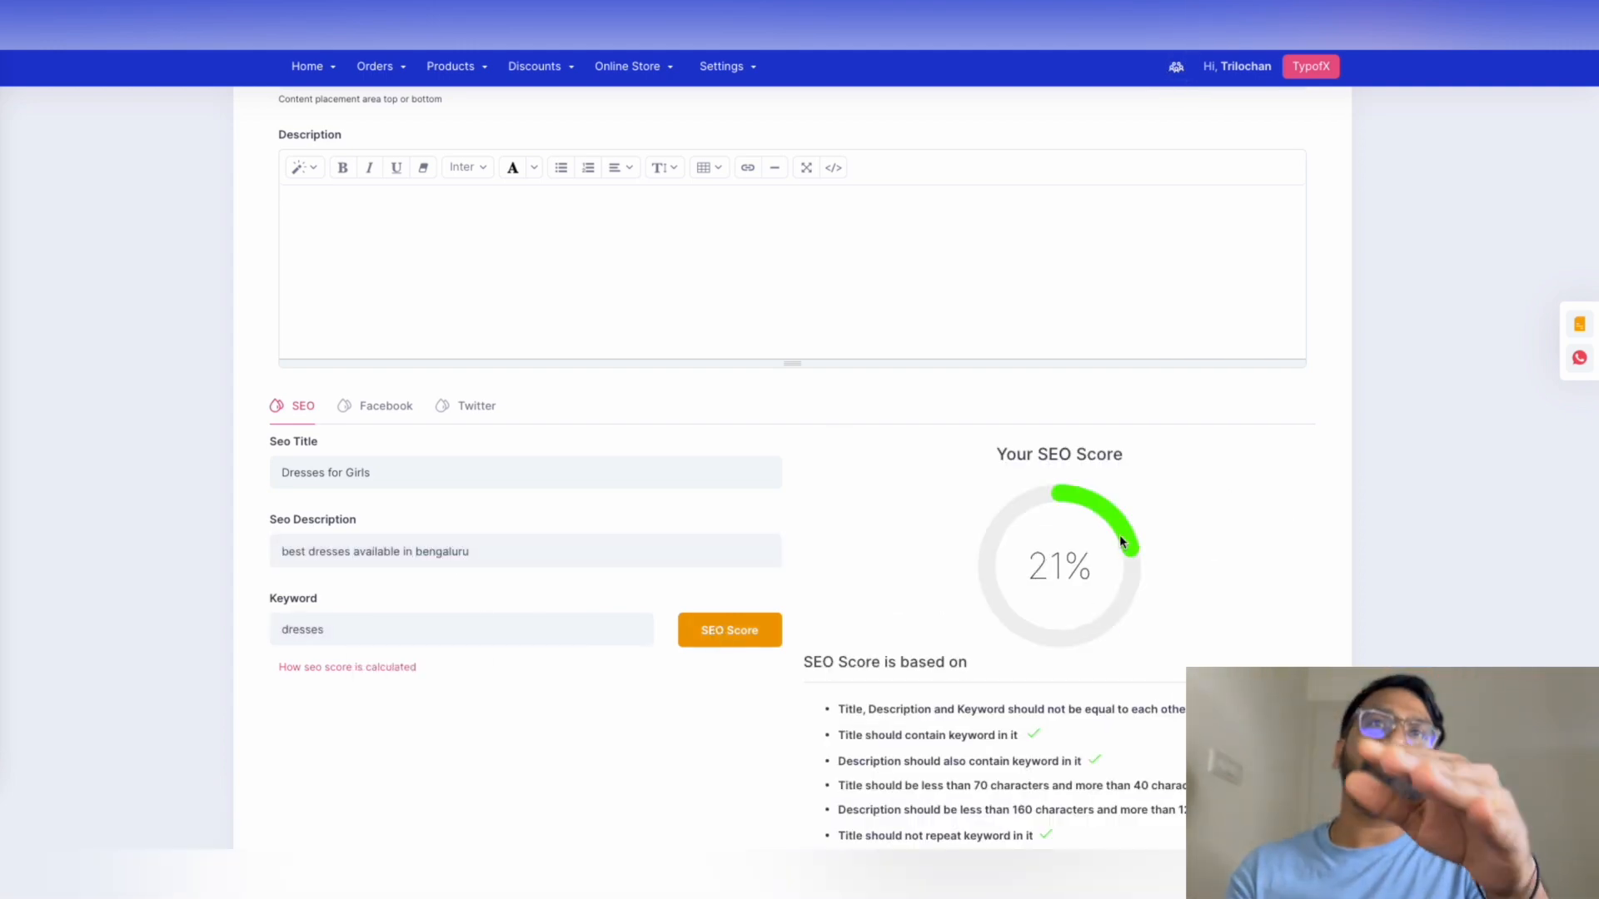
pyautogui.scroll(-3, 1194, 596)
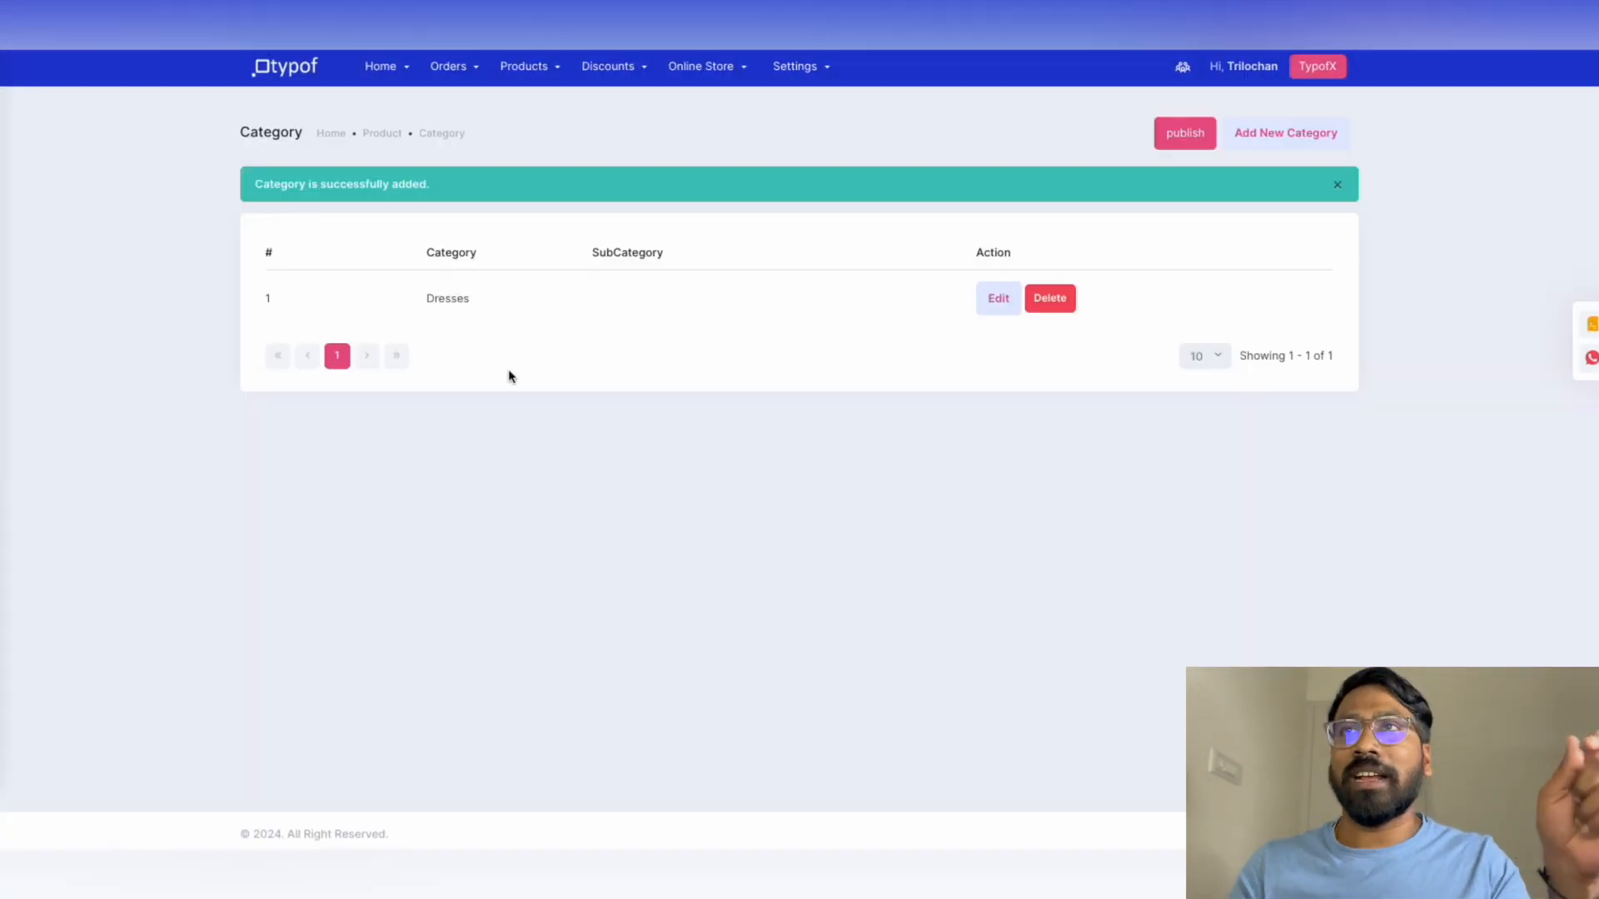
# Enter Jewellery as the new category name and adjust its slug
pyautogui.click(392, 267)
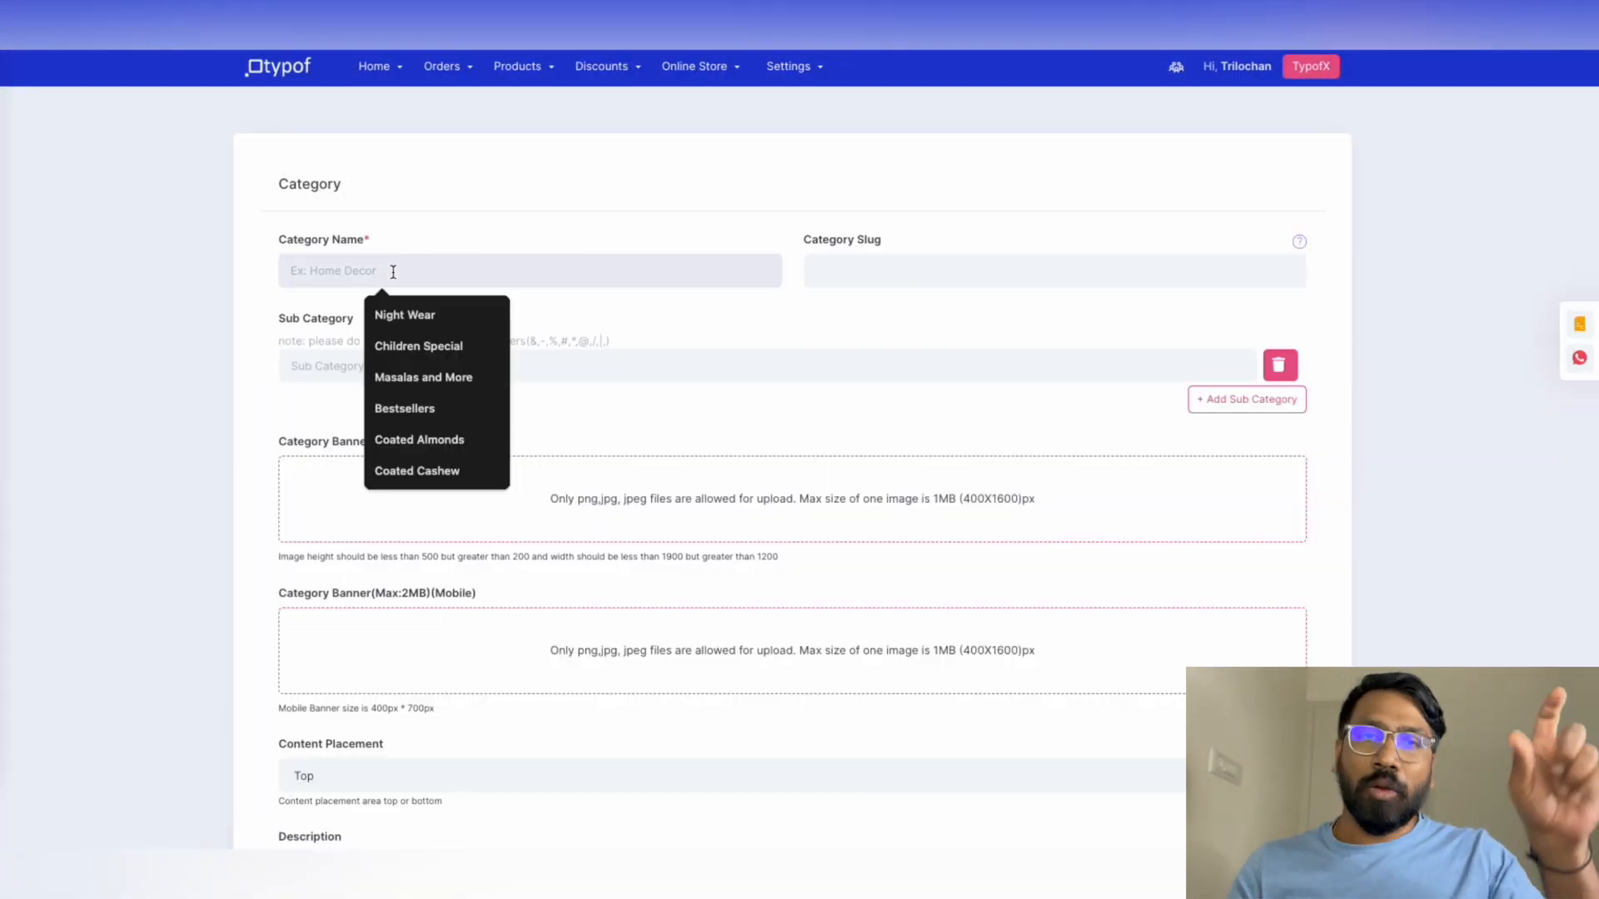
pyautogui.write('Jew')
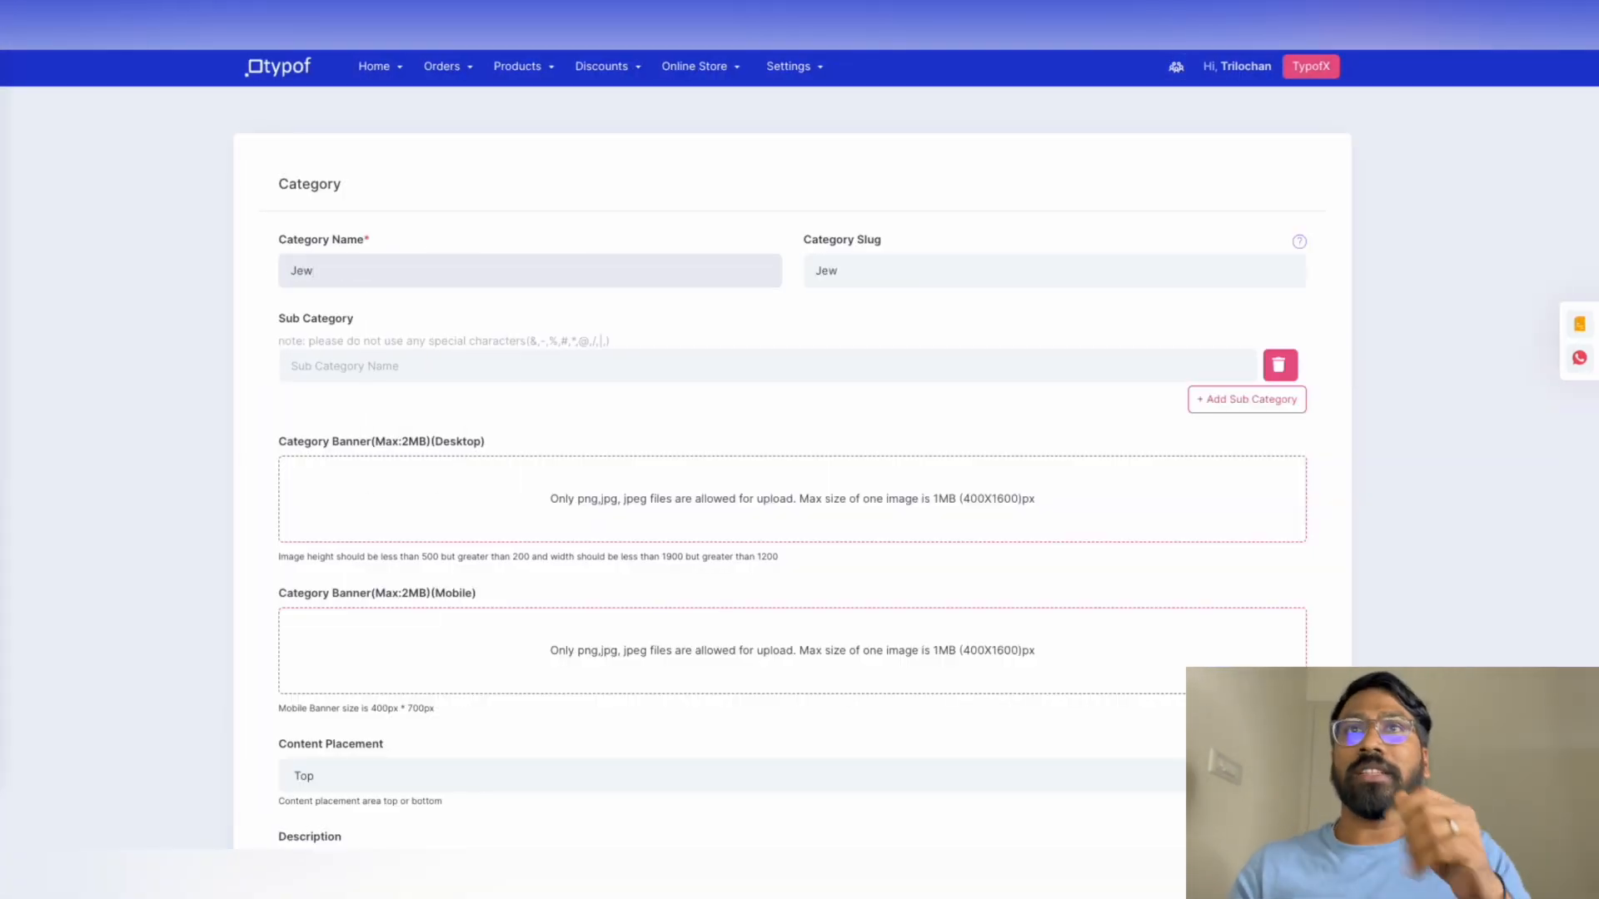
pyautogui.write('ellery')
pyautogui.click(828, 273)
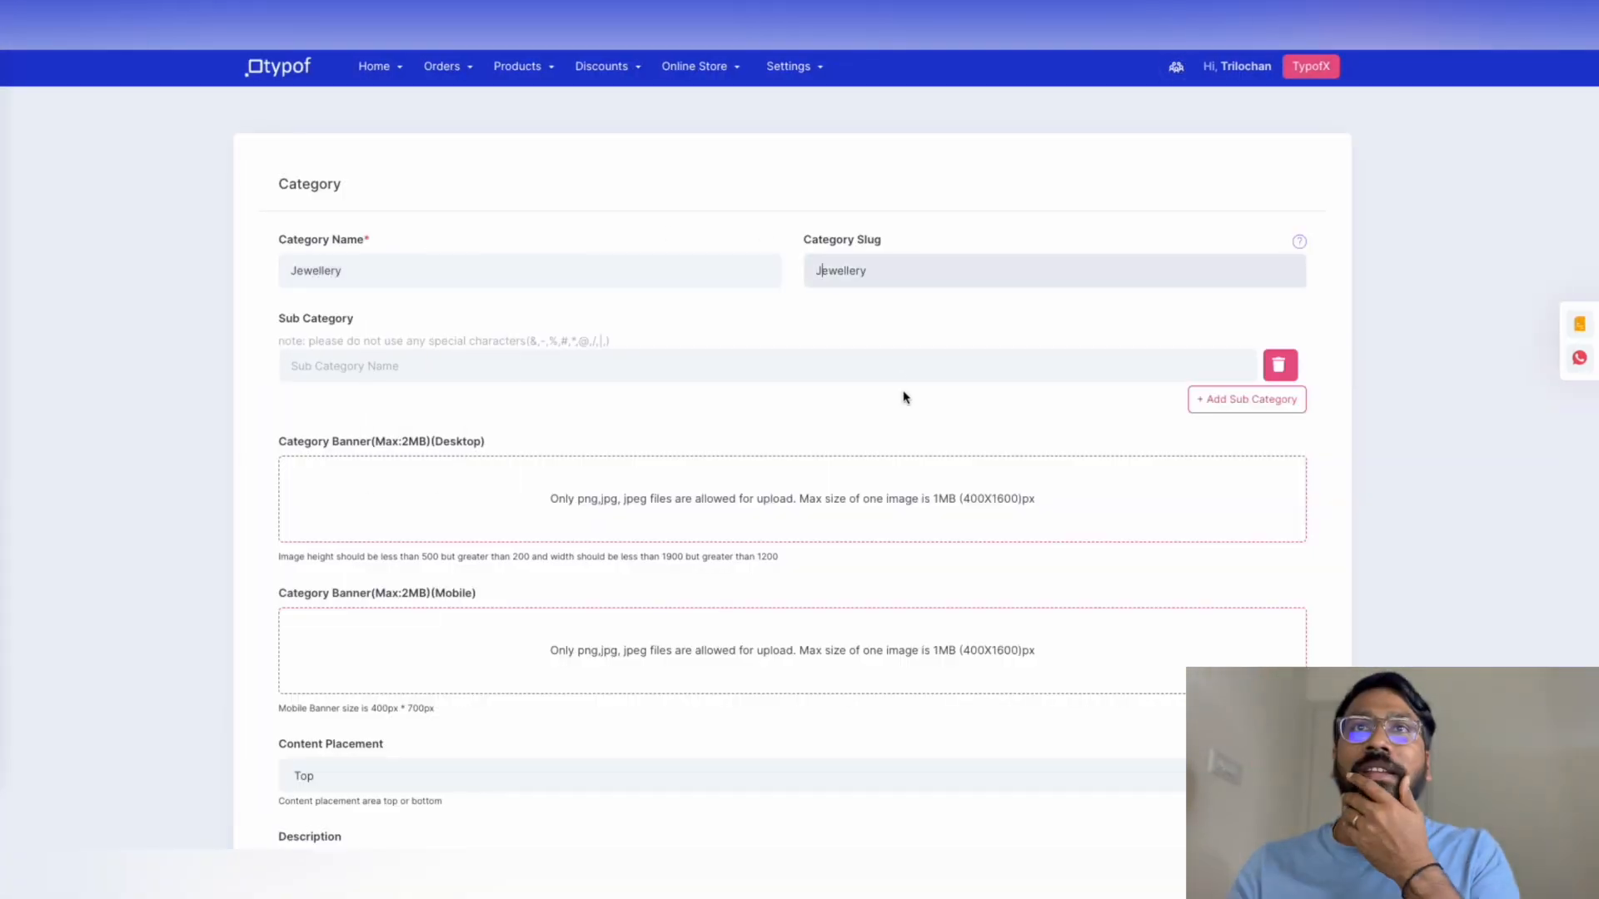
pyautogui.press('BackSpace')
pyautogui.write('d')
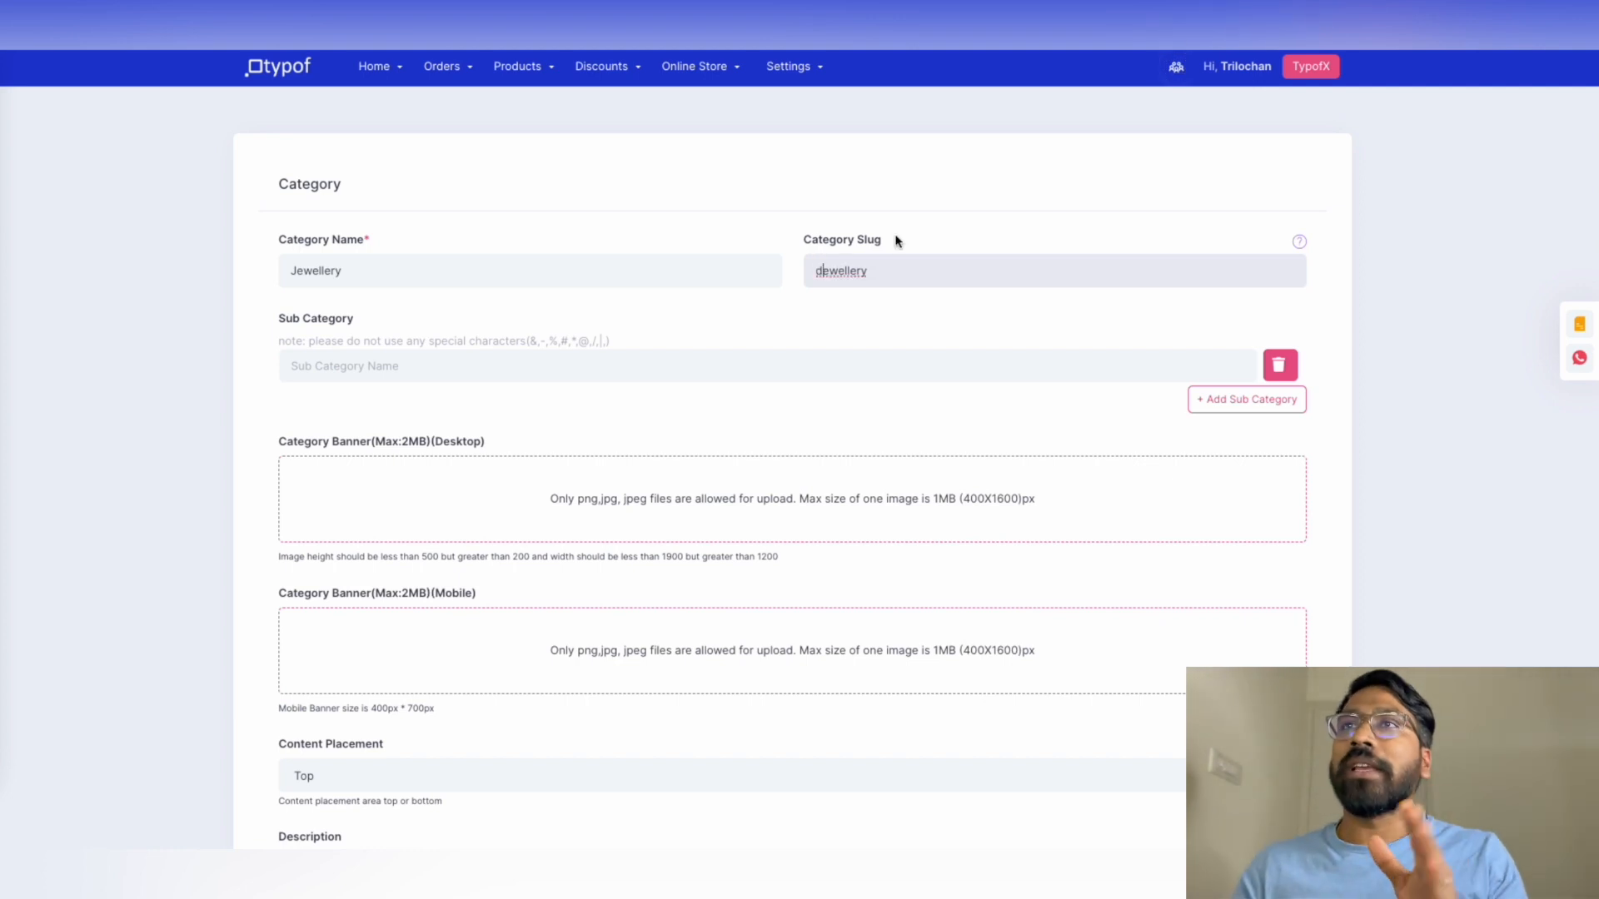
pyautogui.press('BackSpace')
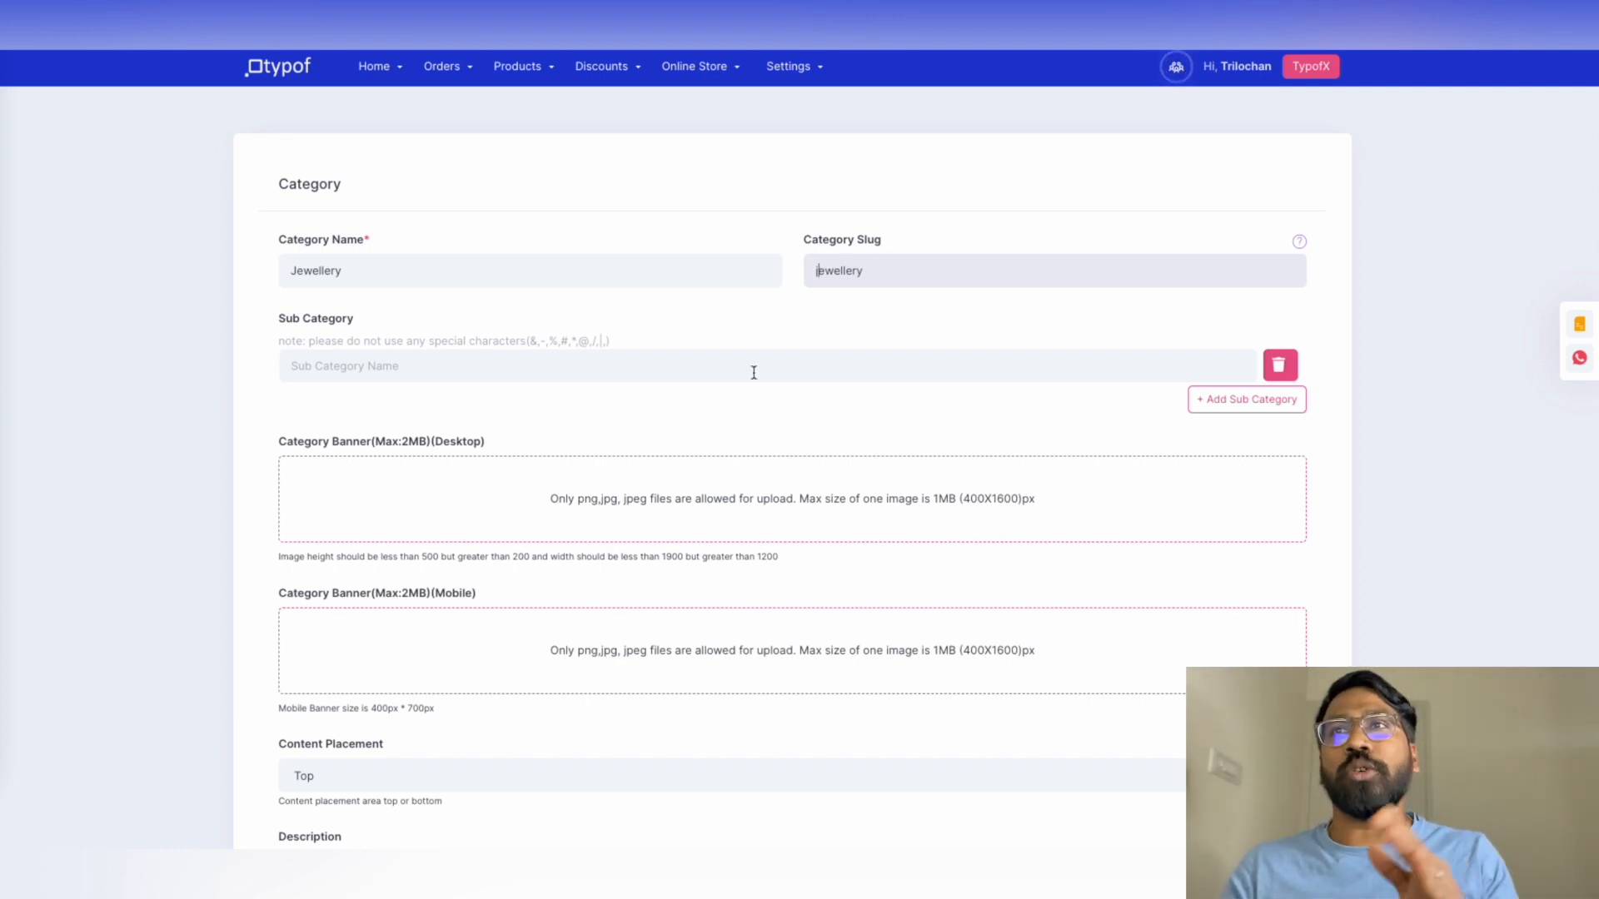
pyautogui.scroll(-8, 802, 367)
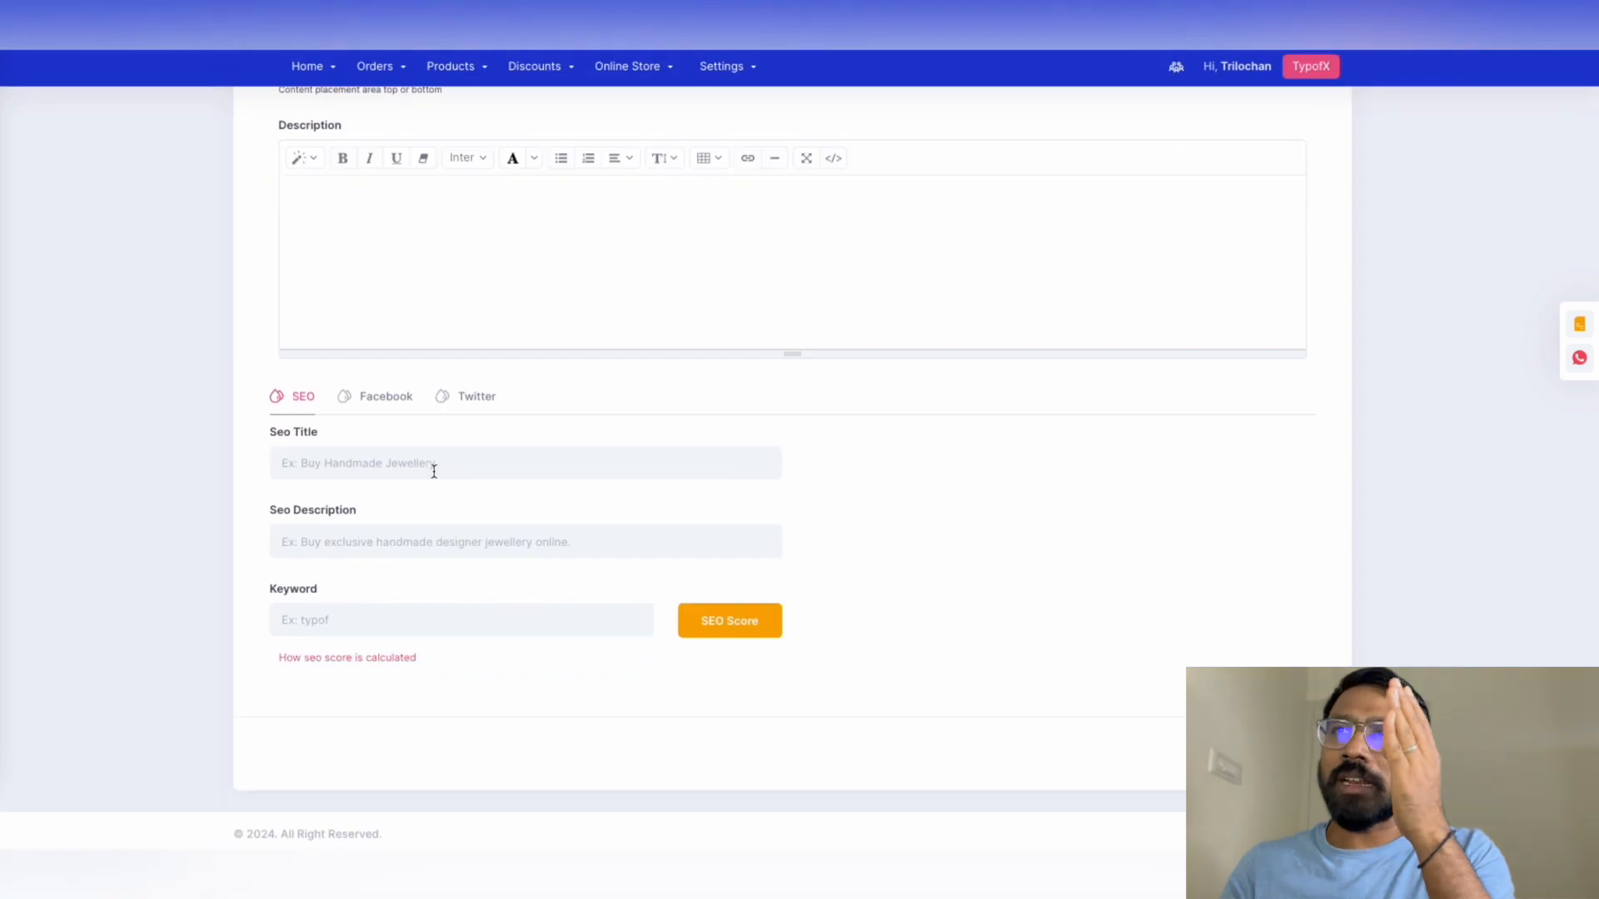
# Add SEO title 'Best Jewellery in Bengaluru', a best-price description, keyword 'Jewelerry', and check the SEO score
pyautogui.click(434, 471)
pyautogui.write('Best Jewellery in Bengaluru')
pyautogui.click(354, 545)
pyautogui.write('Jewellery abai')
pyautogui.press('BackSpace')
pyautogui.press('BackSpace')
pyautogui.press('BackSpace')
pyautogui.write('vailable at best price')
pyautogui.click(346, 627)
pyautogui.write('Jewelerry')
pyautogui.hotkey('ctrl', 'a')
pyautogui.click(729, 621)
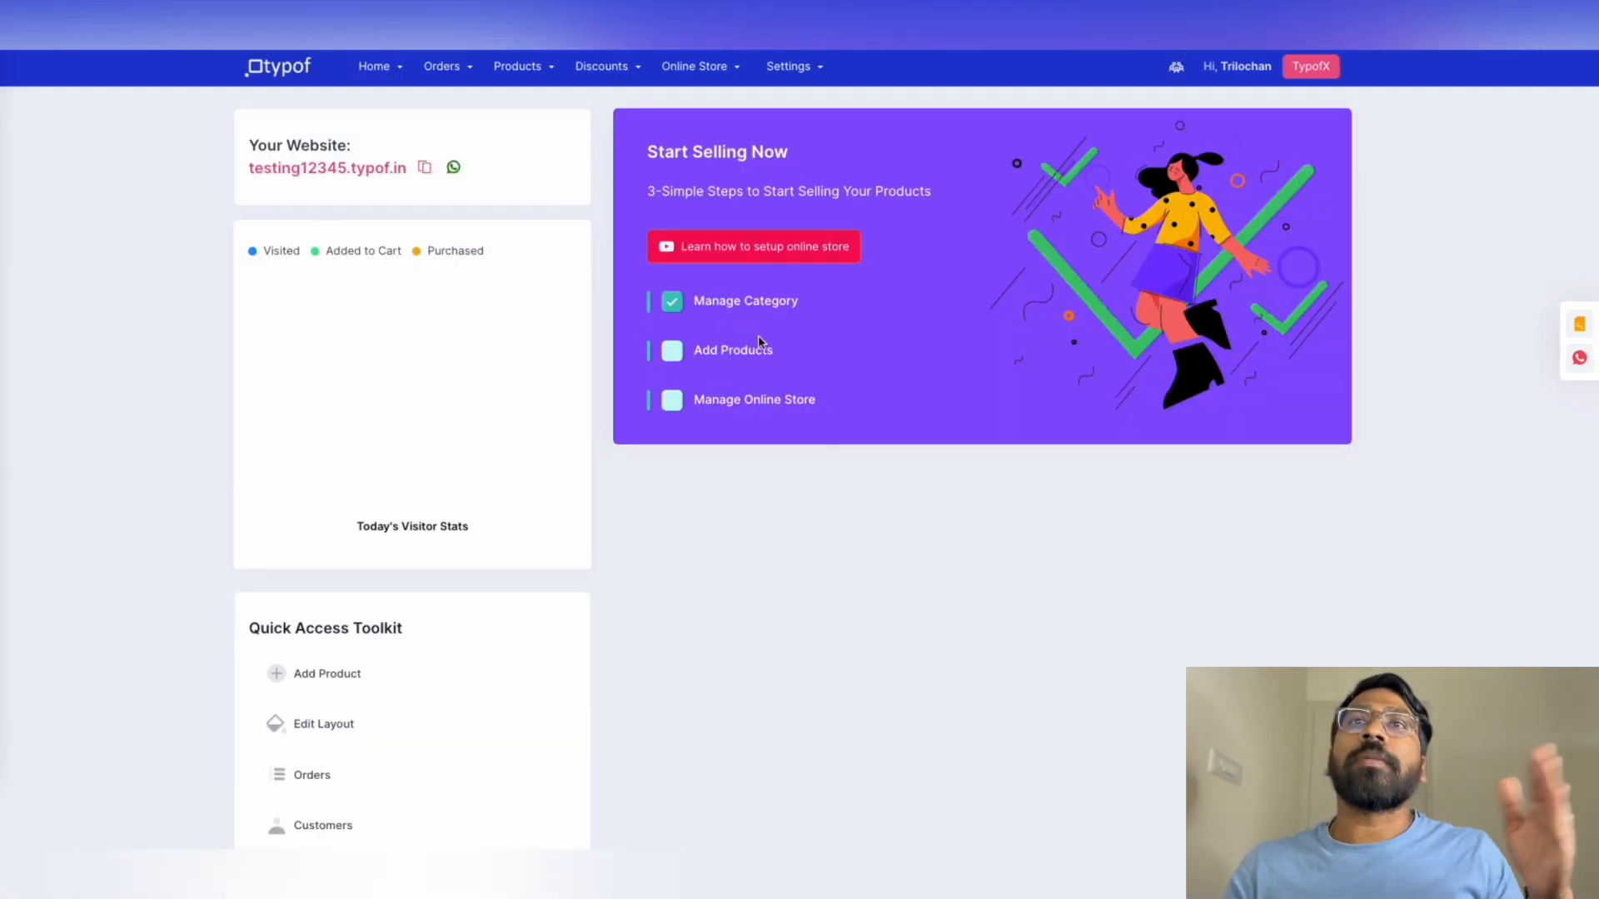
# Go to the products page and look at the Import Product dialog, then close it
pyautogui.click(749, 353)
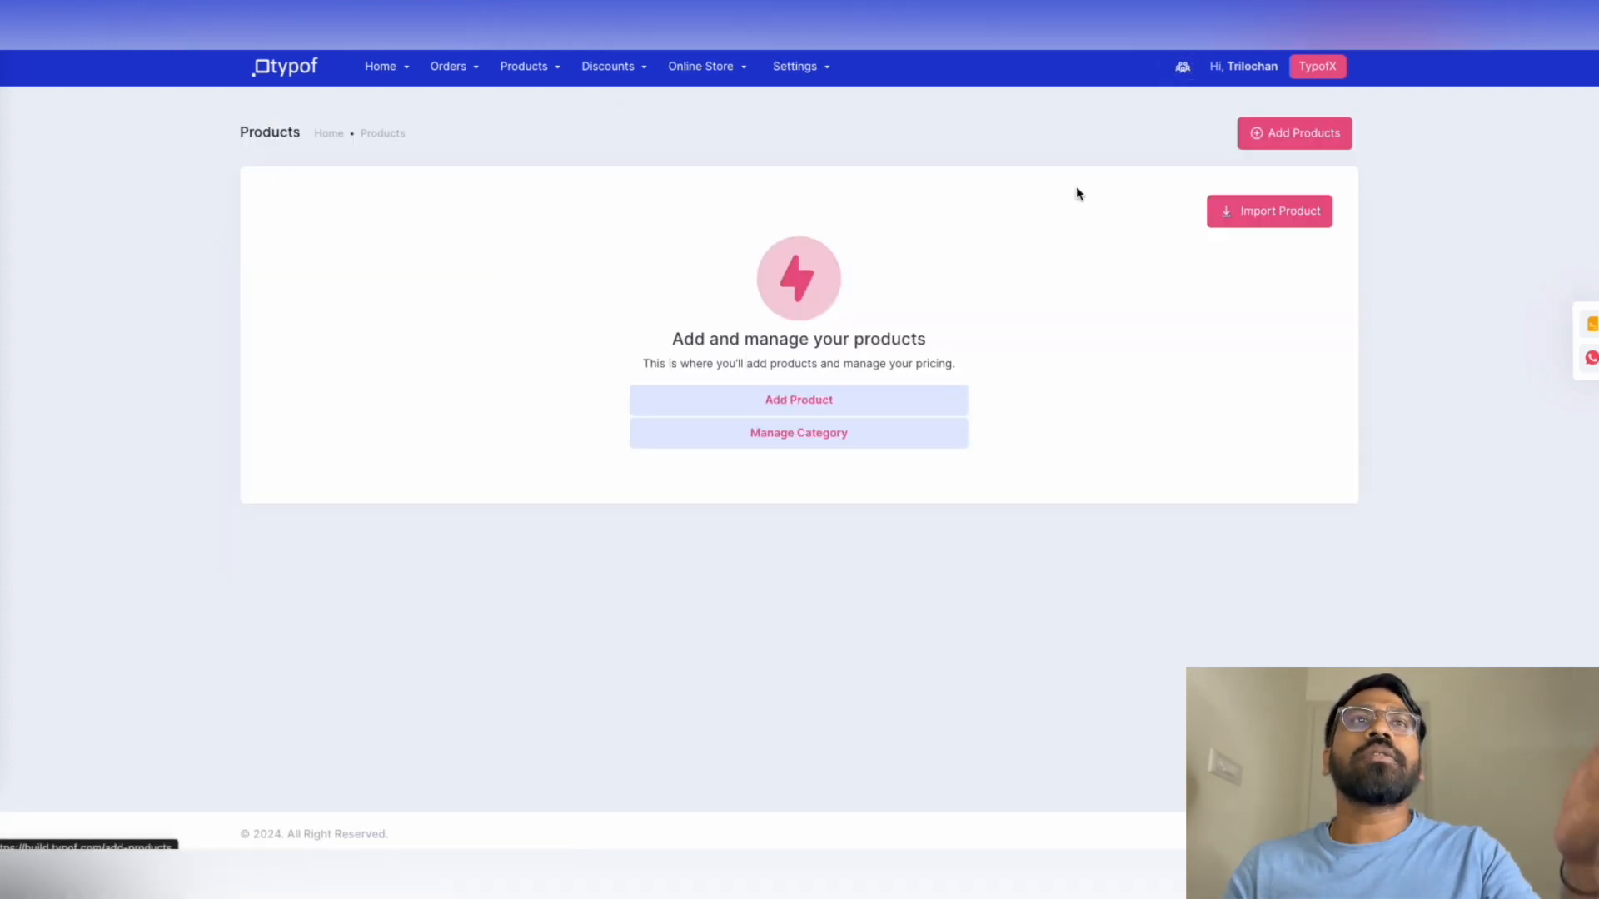
pyautogui.click(1274, 210)
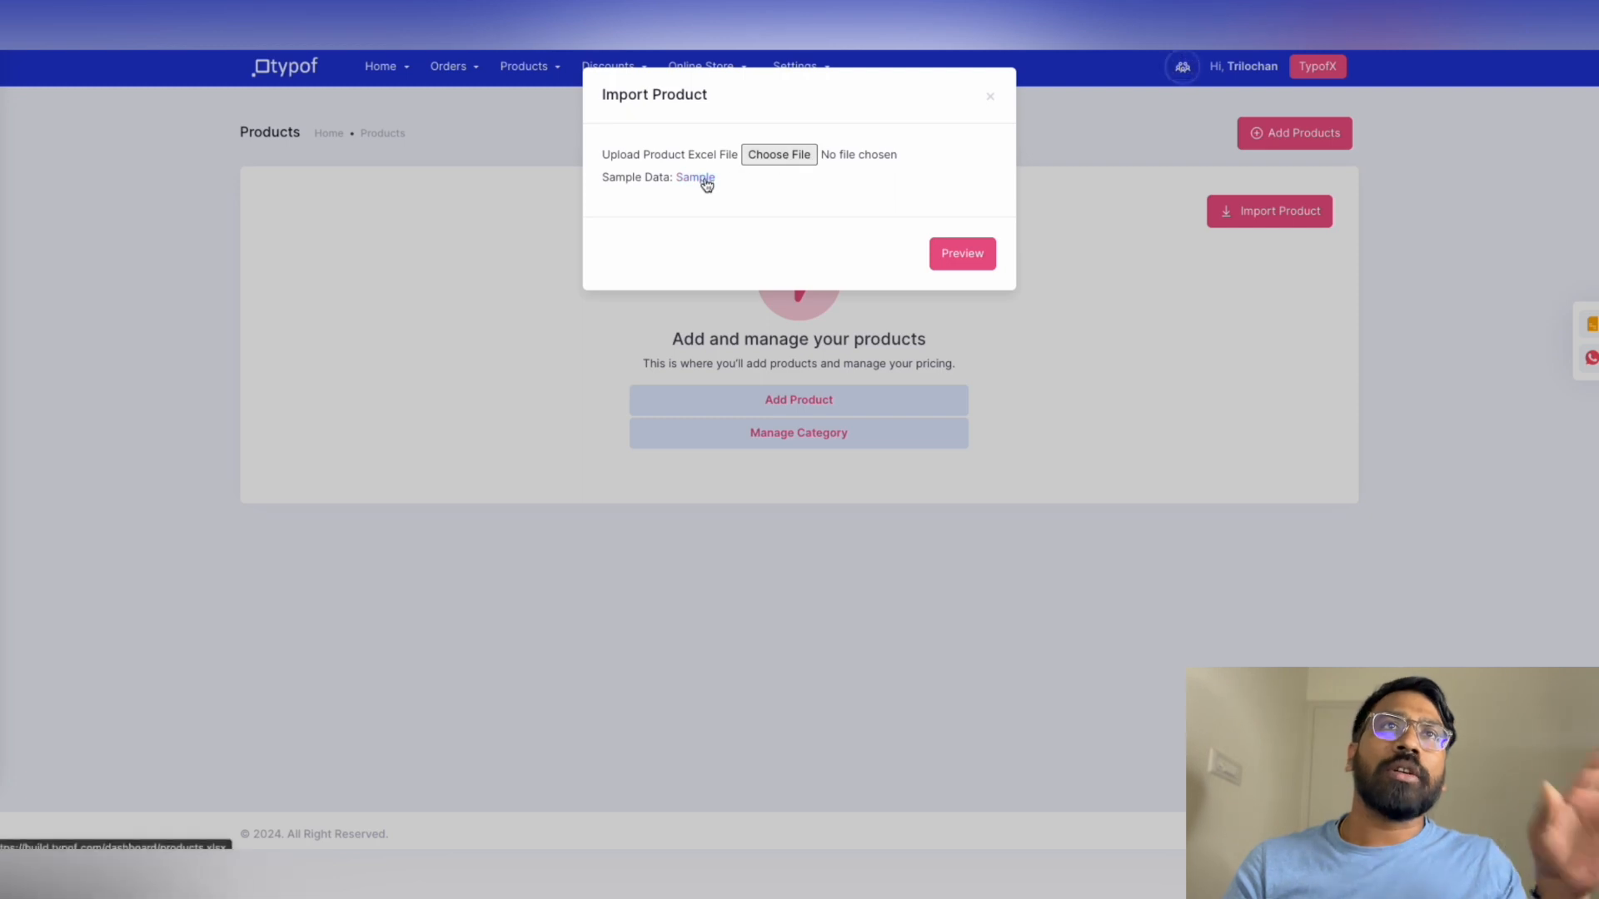
pyautogui.click(993, 98)
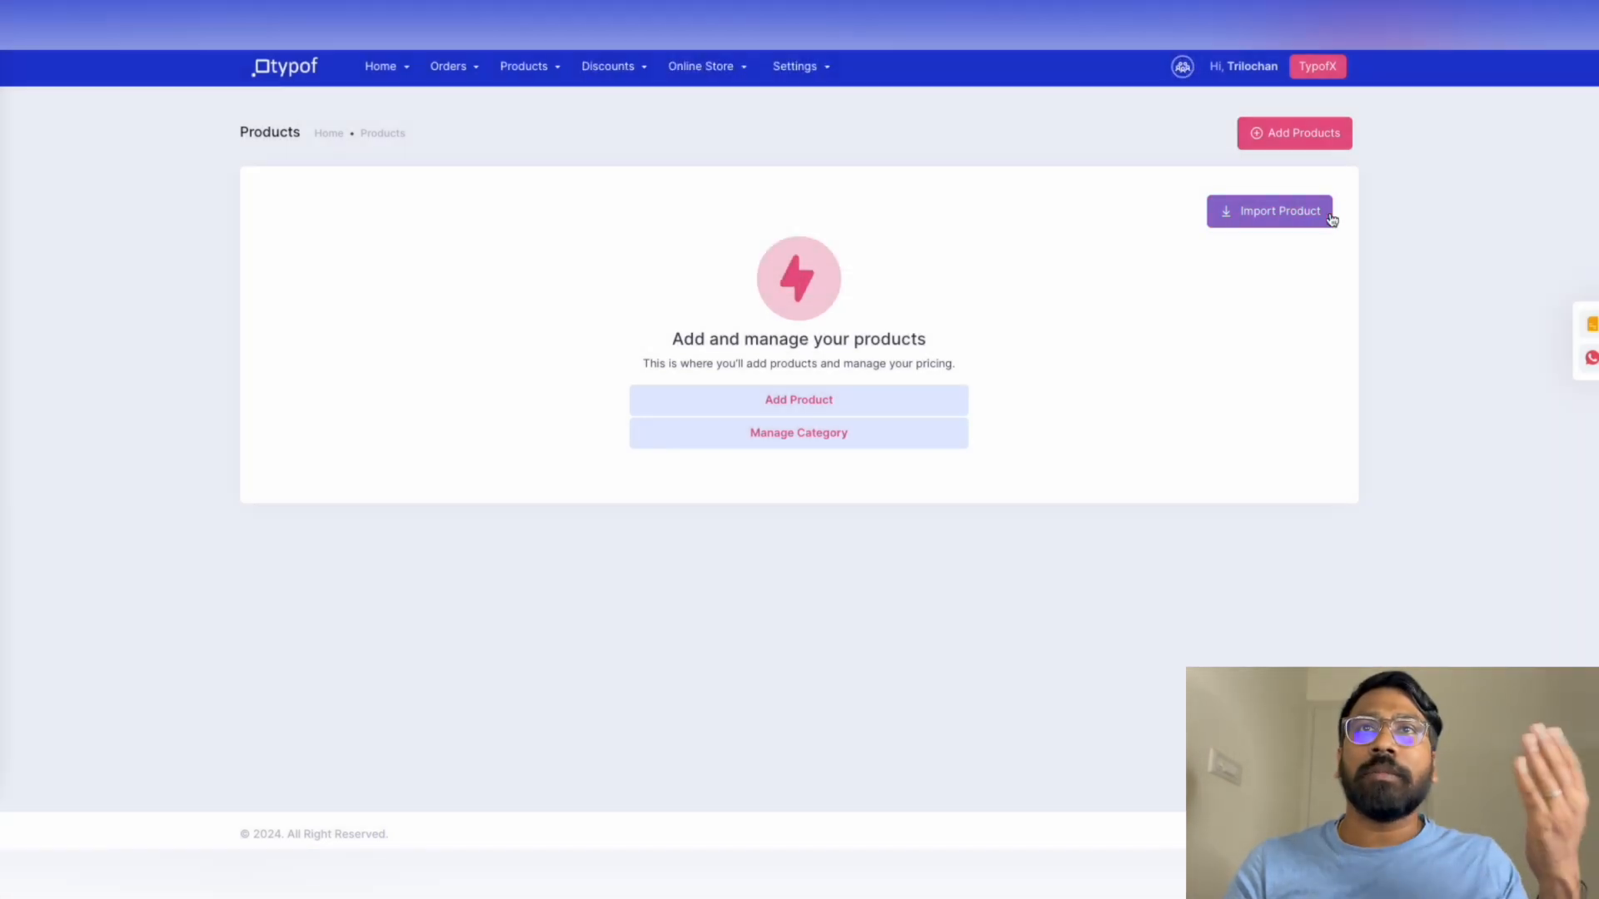
# Start a new product and browse to the 'product' image folder for its picture
pyautogui.click(805, 403)
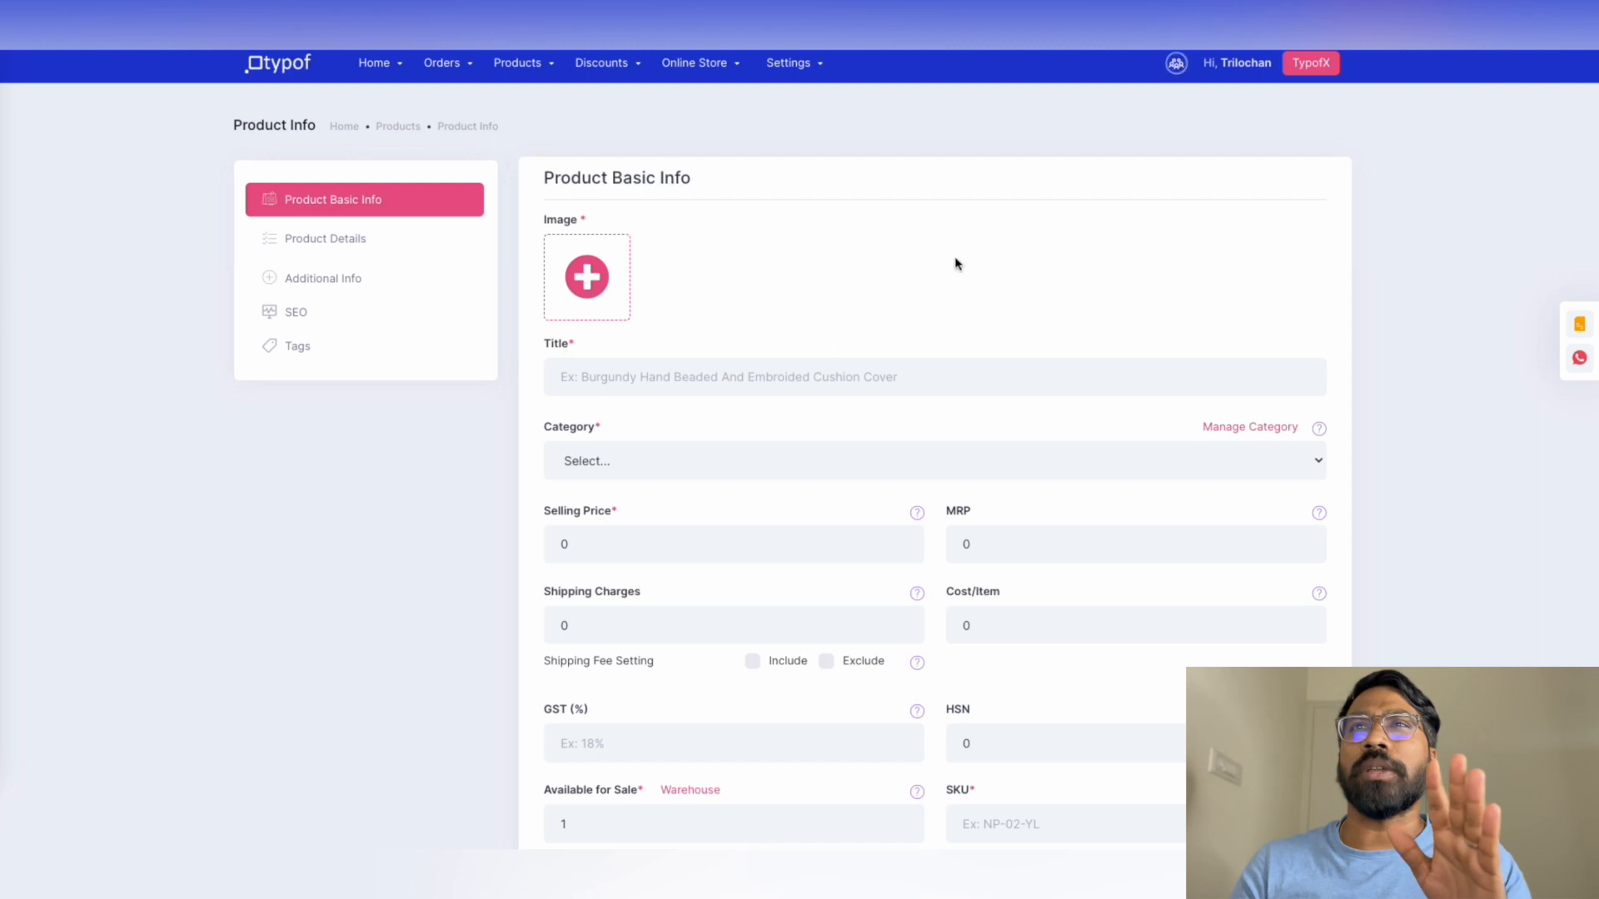
pyautogui.click(612, 287)
pyautogui.doubleClick(378, 154)
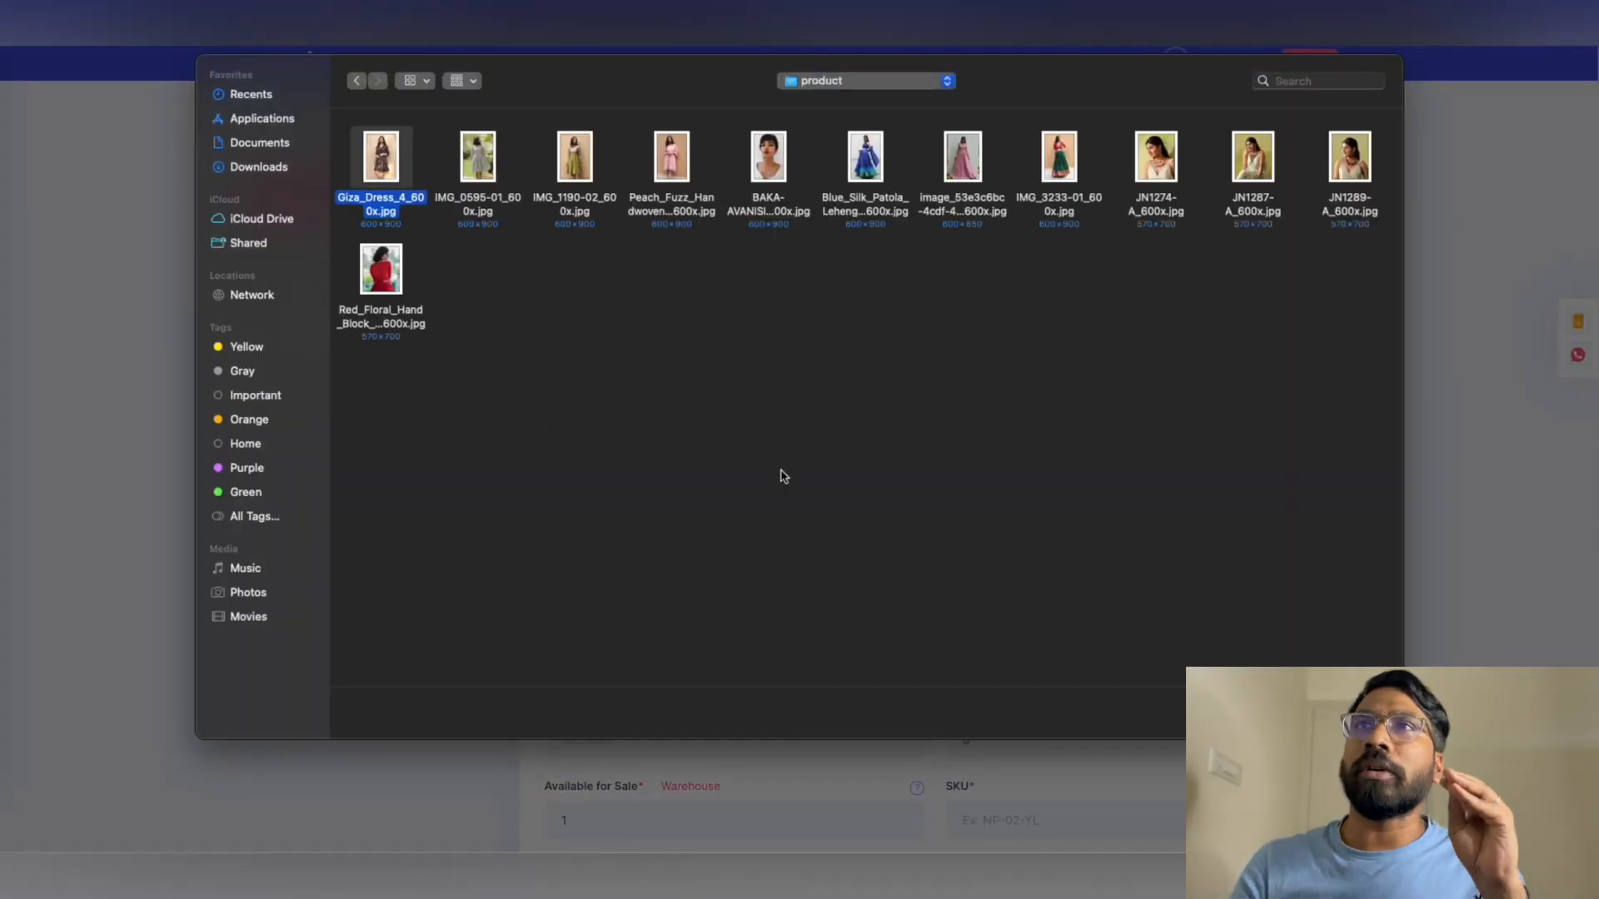
# Upload the Giza dress image, title the product Dress 1, and pick the Dresses category
pyautogui.click(838, 84)
pyautogui.click(693, 116)
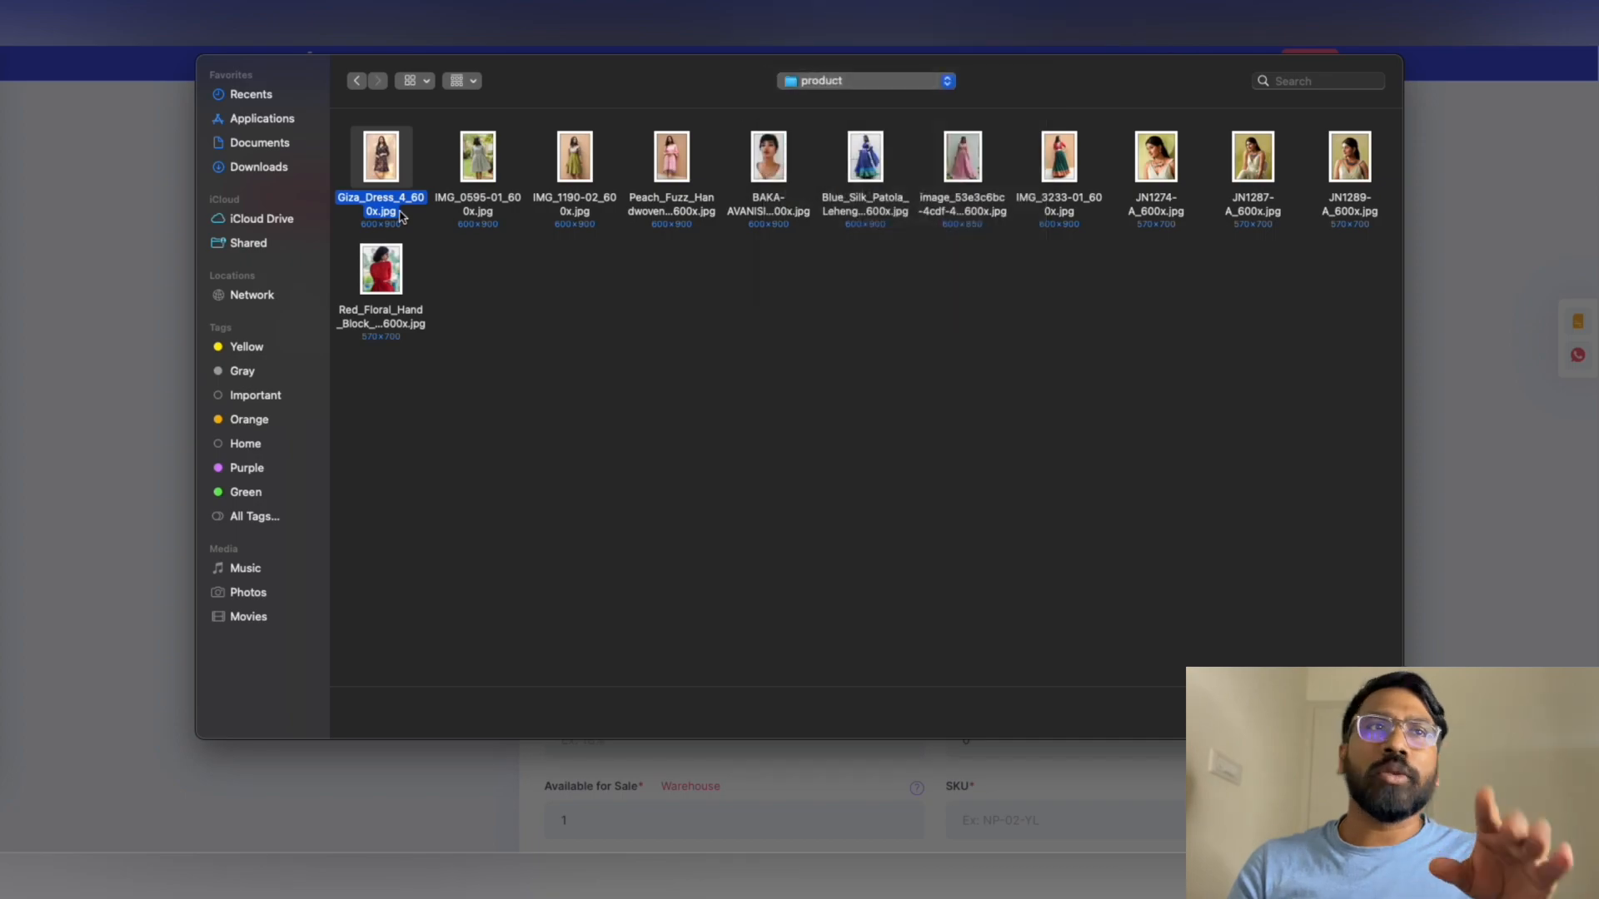
pyautogui.press('Return')
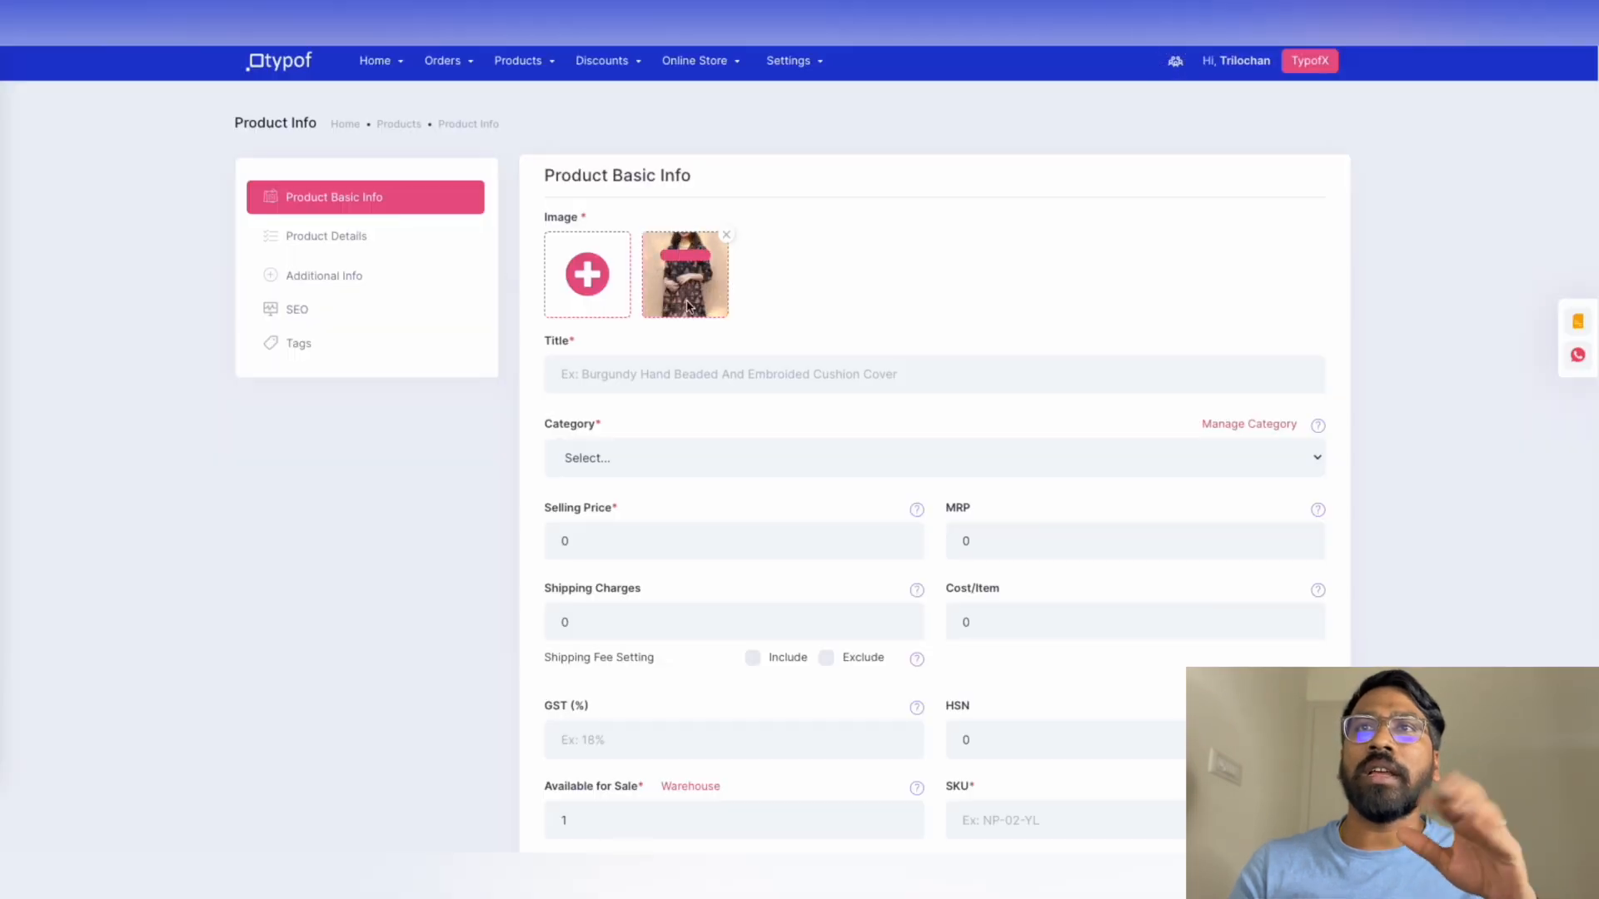
pyautogui.click(656, 374)
pyautogui.write('Dress')
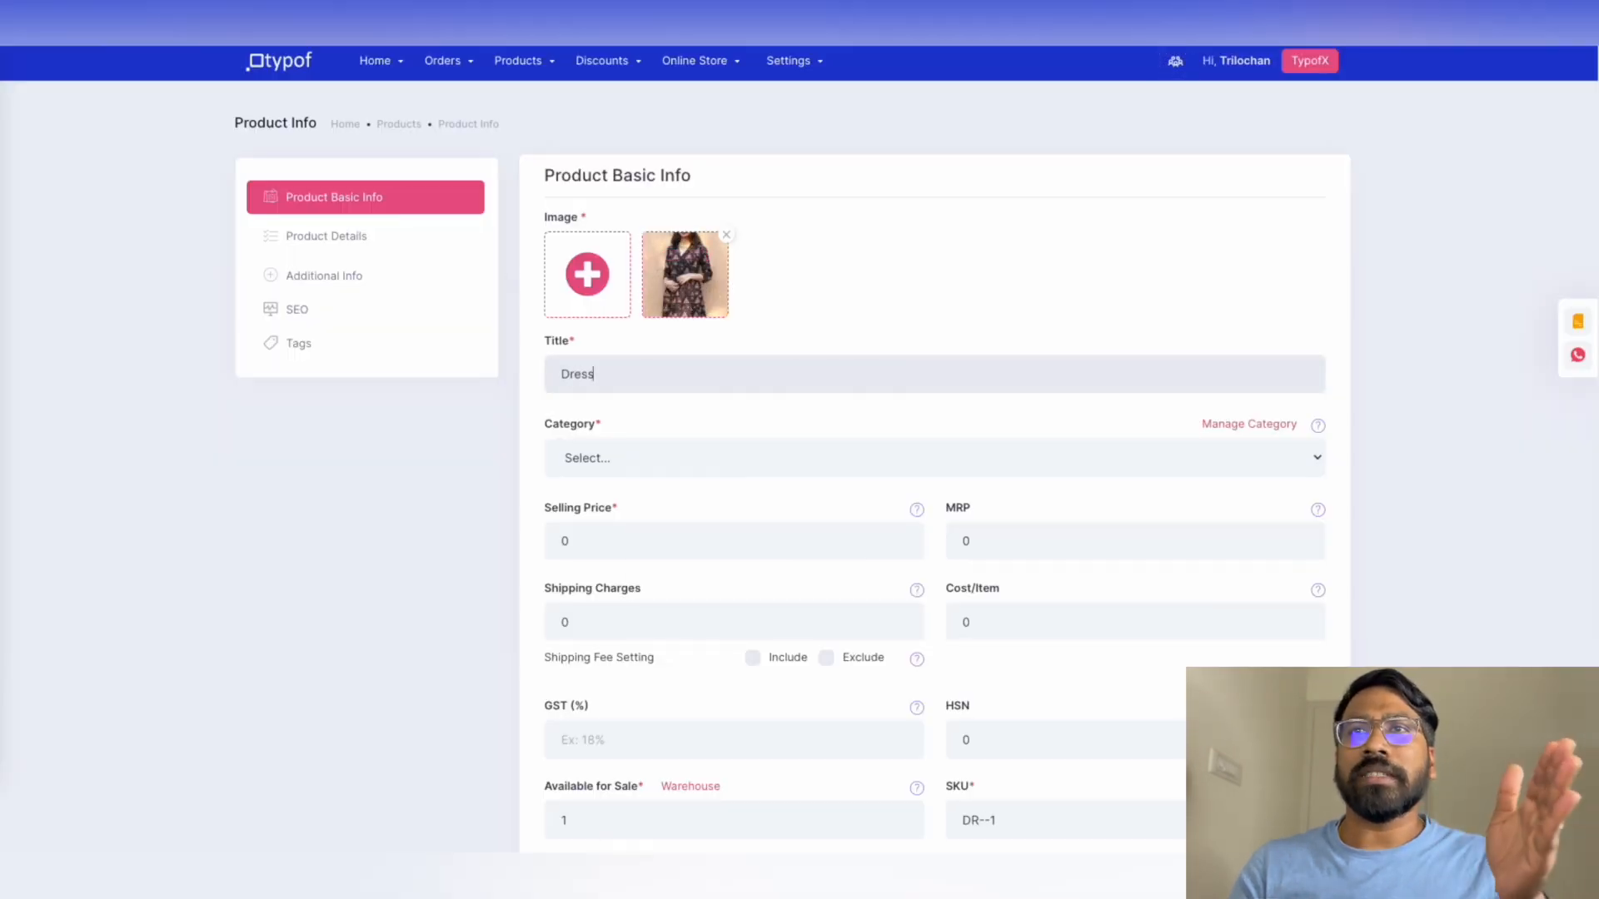
pyautogui.click(675, 457)
pyautogui.click(583, 475)
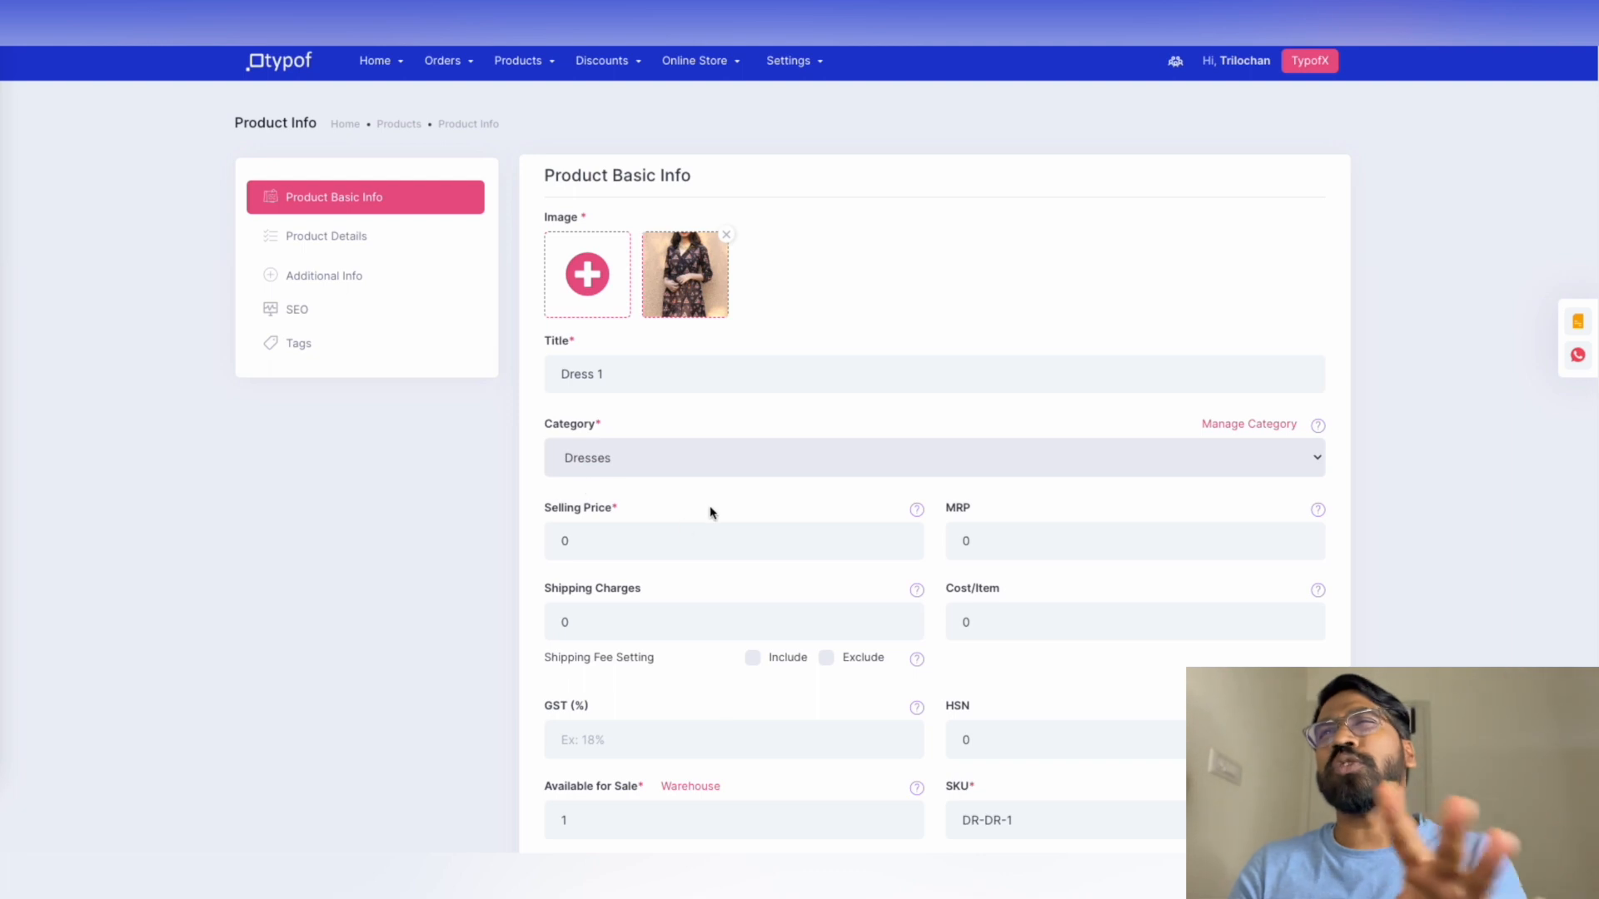
# Set price 1500, MRP 1780, shipping 100 and GST 18, published and saleable
pyautogui.click(639, 540)
pyautogui.write('1500')
pyautogui.click(1092, 540)
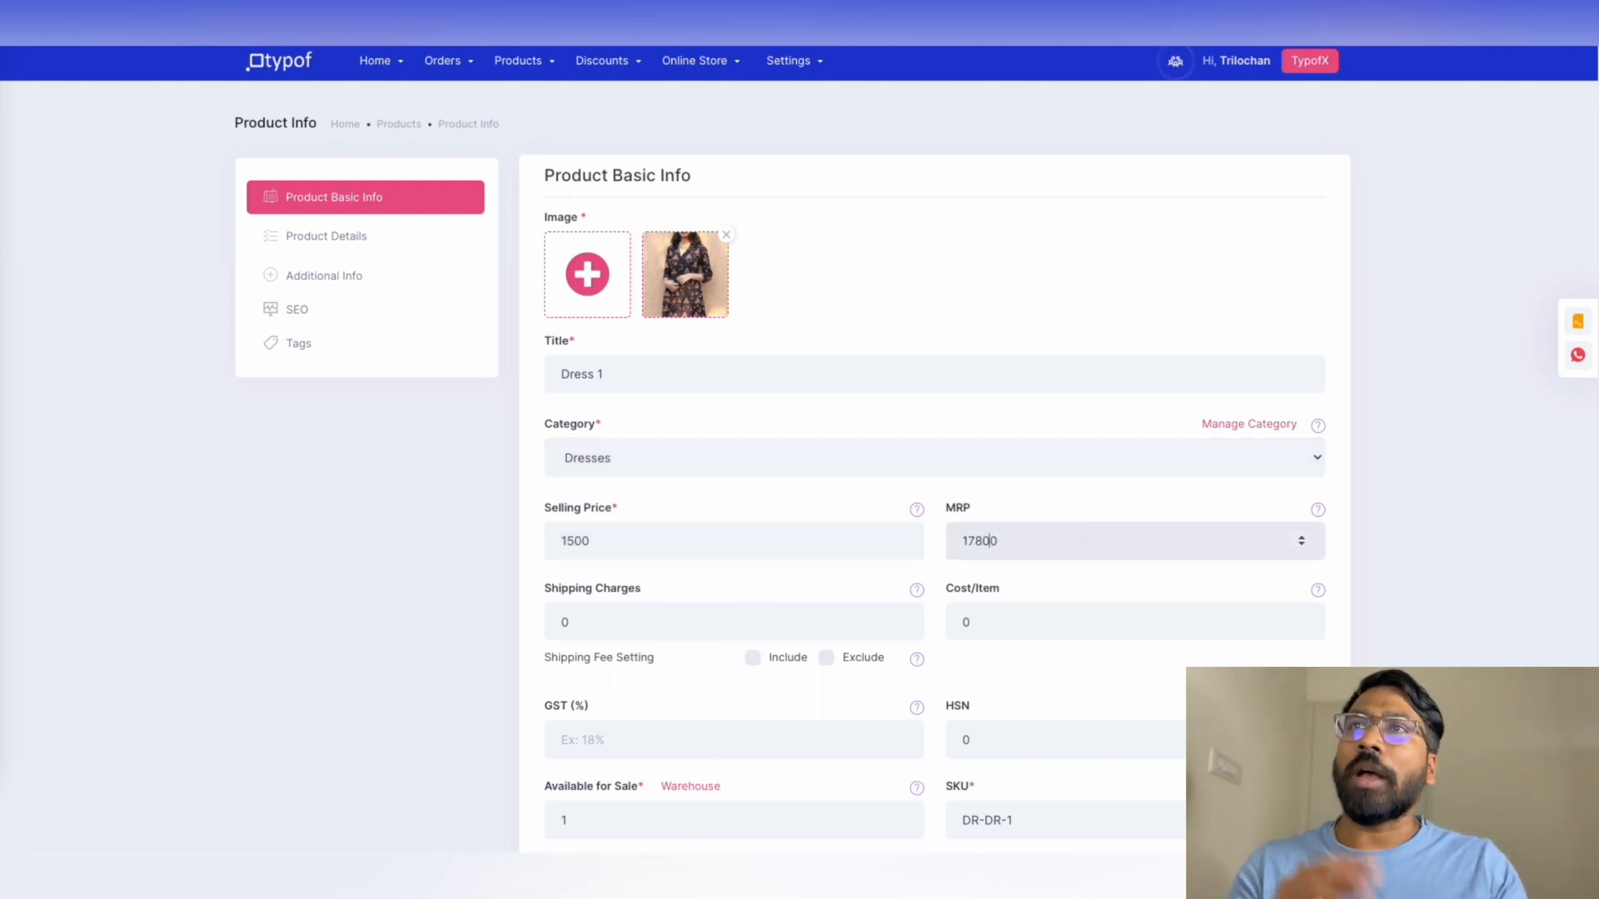
pyautogui.click(666, 624)
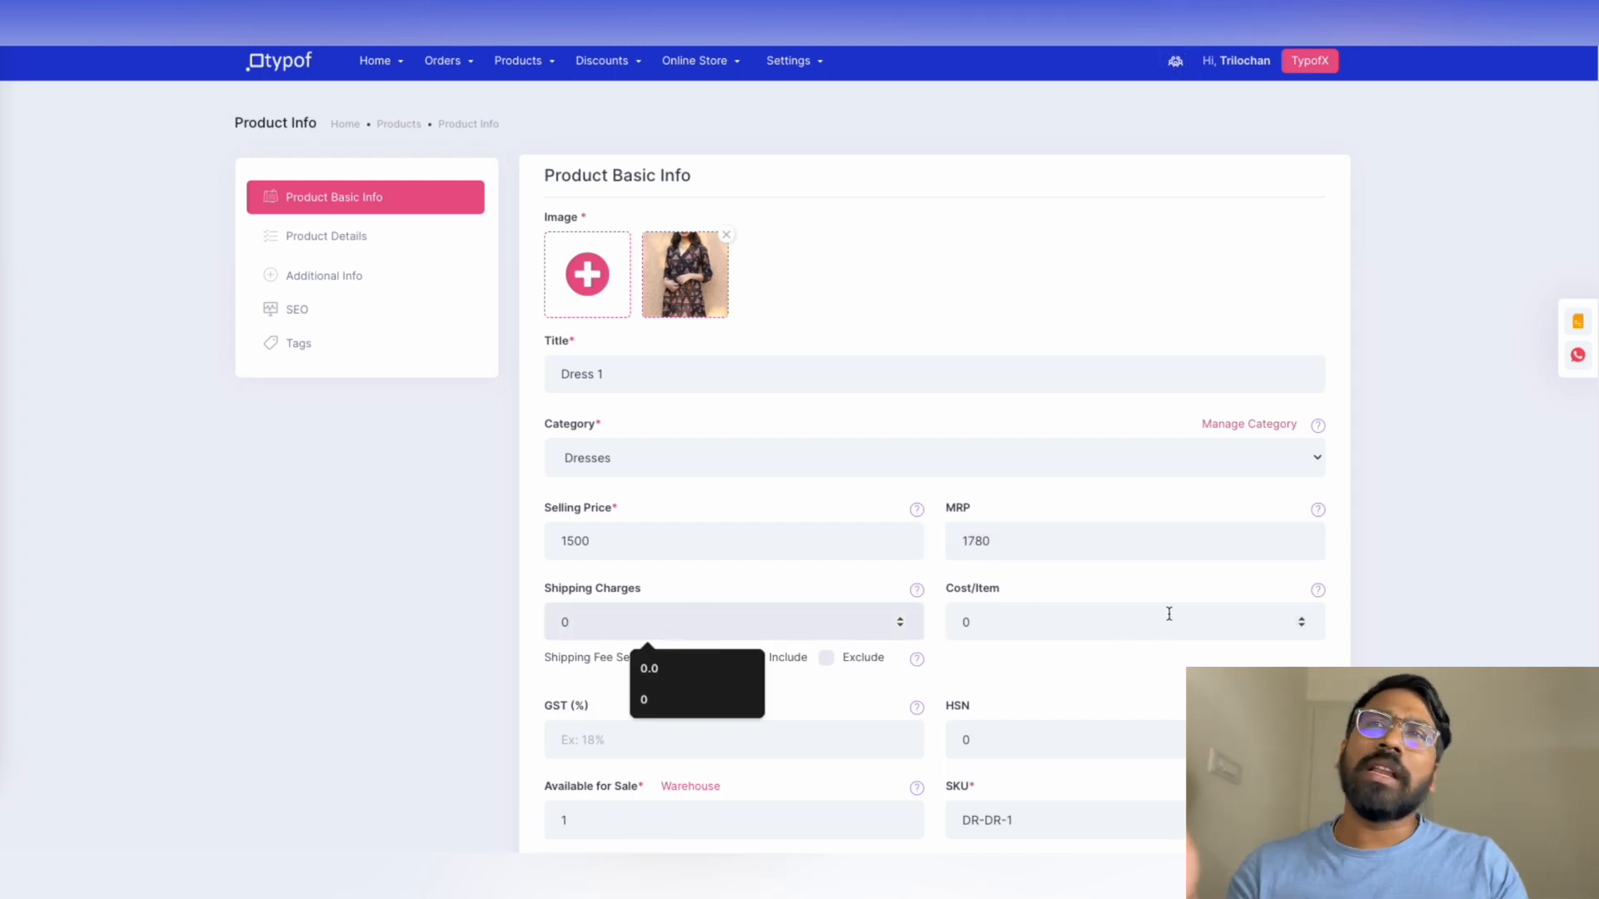
pyautogui.scroll(-1, 860, 591)
pyautogui.scroll(-2, 860, 591)
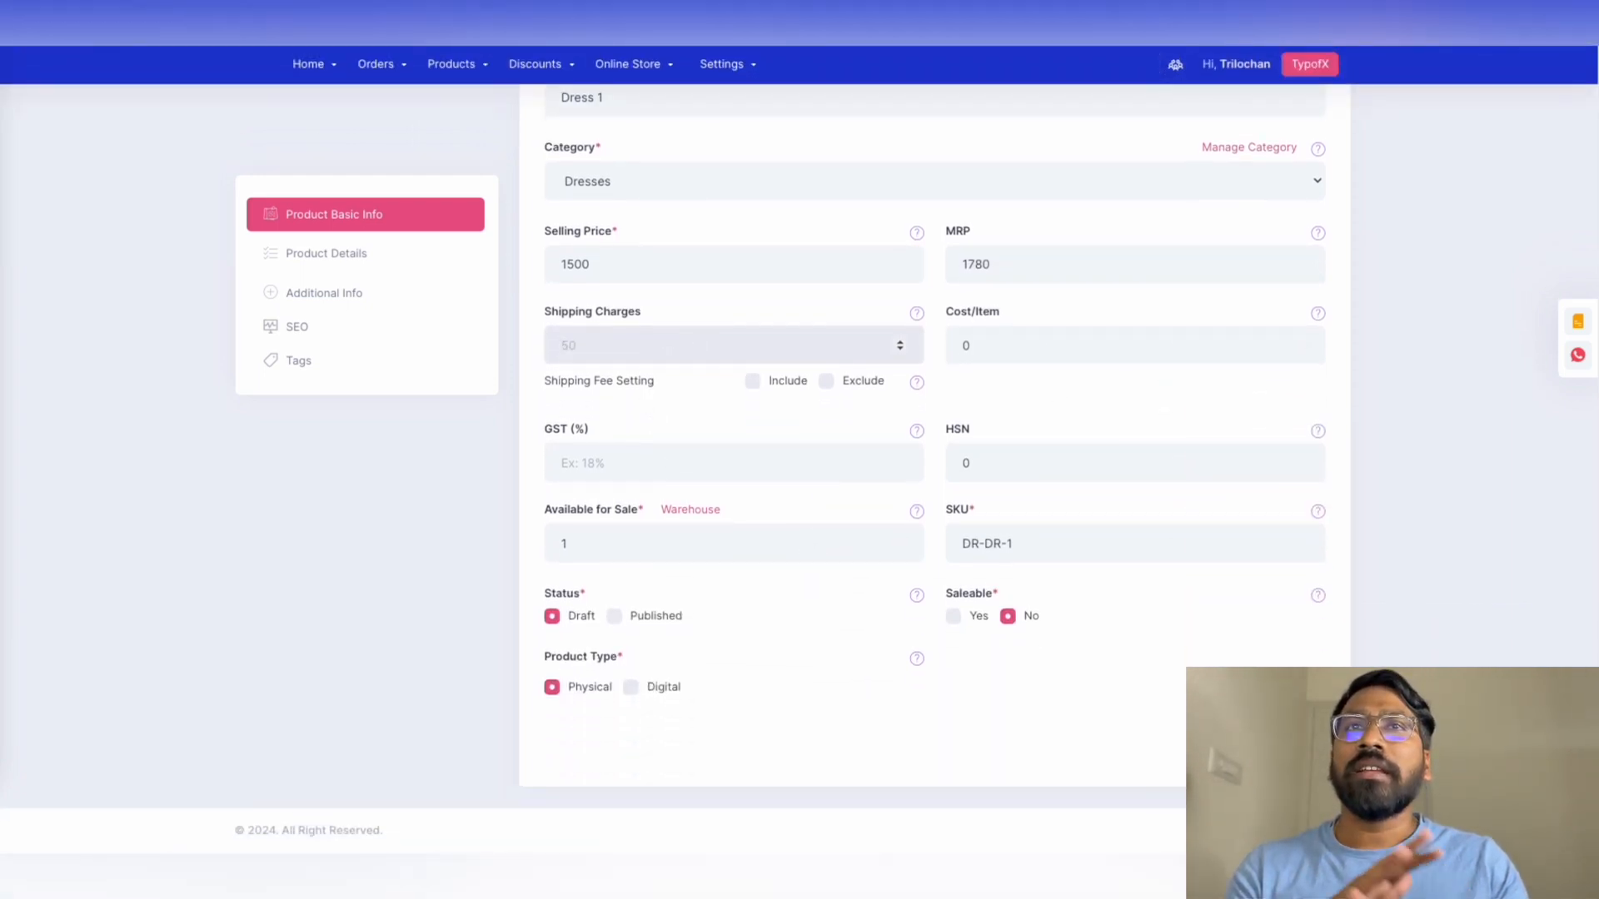
pyautogui.write('100')
pyautogui.click(658, 468)
pyautogui.write('18')
pyautogui.click(953, 616)
pyautogui.click(613, 616)
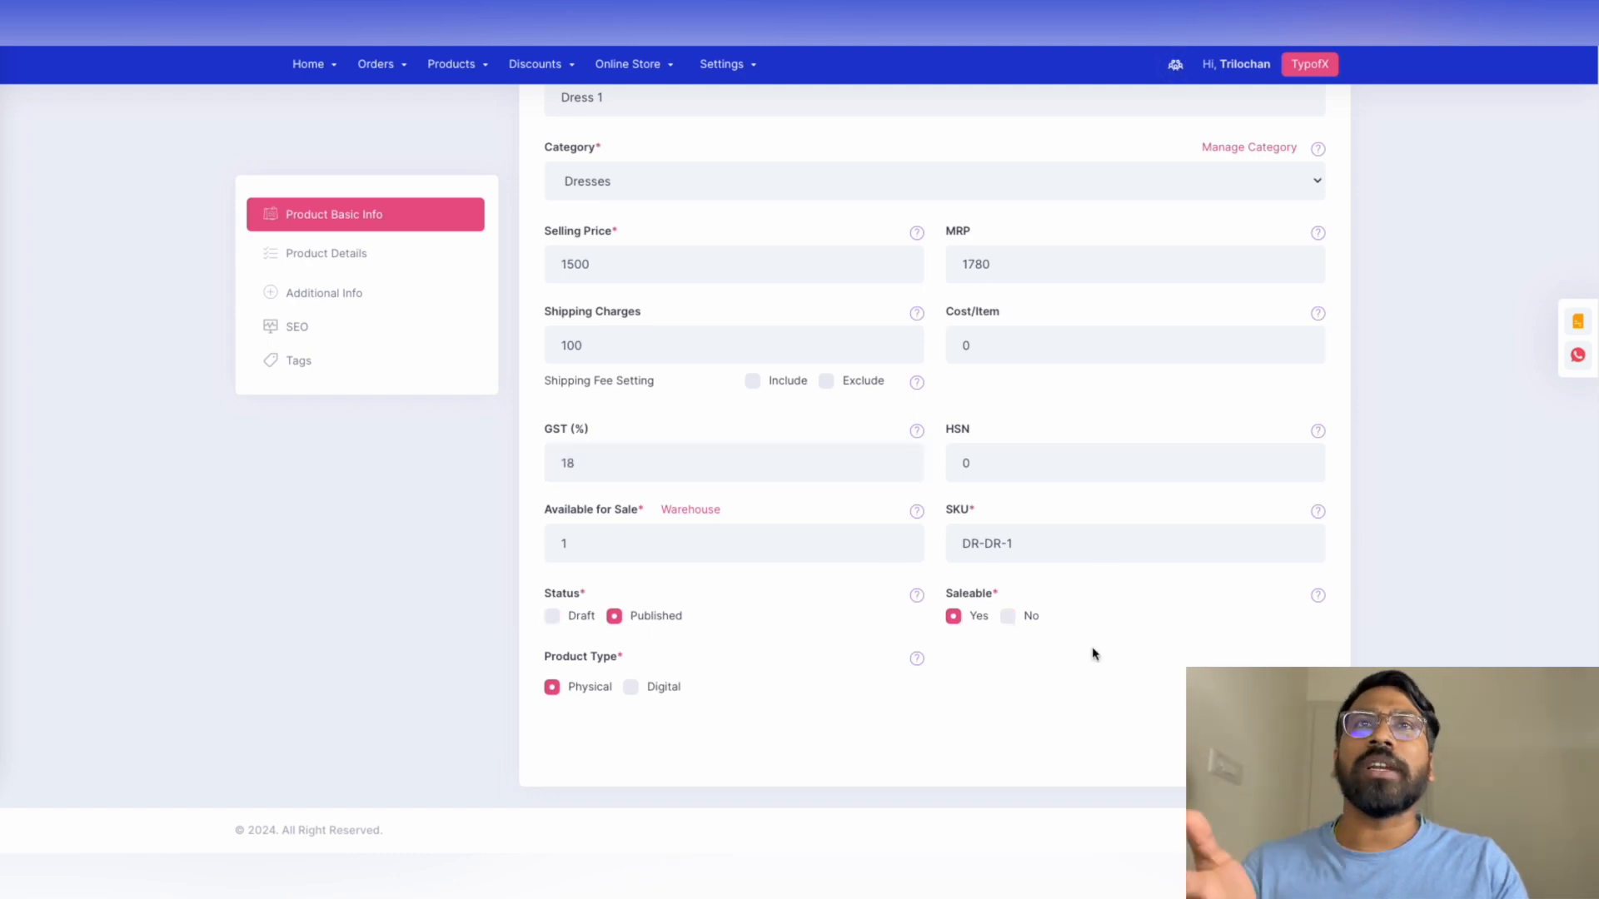
# In Product Details, leave the special category unchanged and set the Special Attribute to New
pyautogui.click(406, 254)
pyautogui.scroll(4, 845, 335)
pyautogui.click(607, 261)
pyautogui.click(1023, 261)
pyautogui.click(1023, 255)
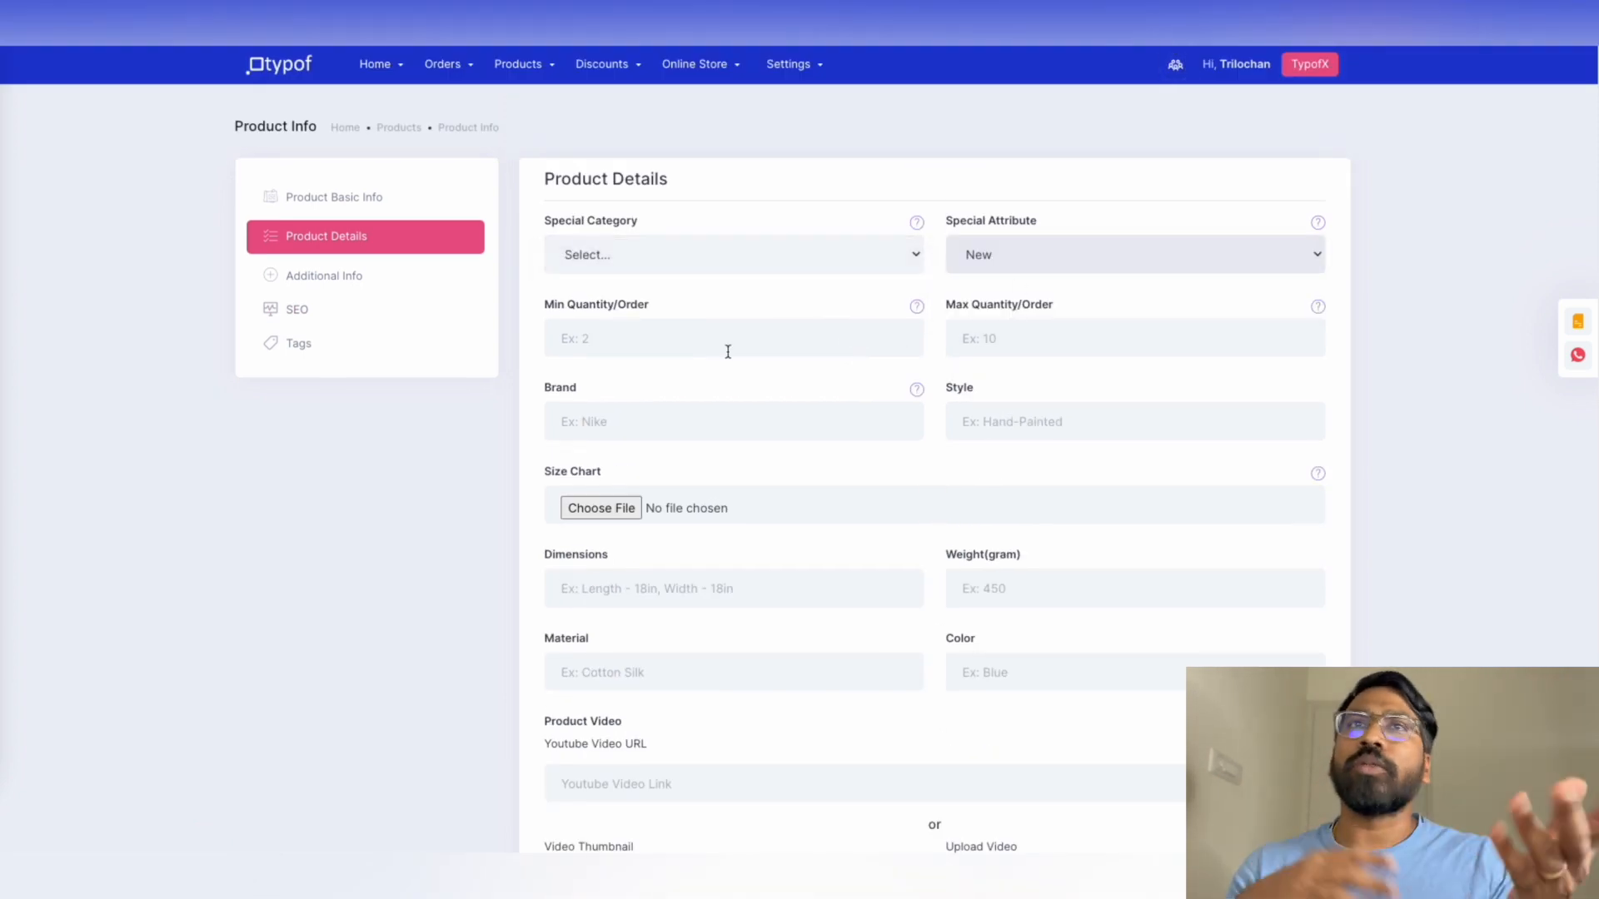
# Open Dress 1's SEO section and try its title, description and keyword fields
pyautogui.scroll(-3, 731, 442)
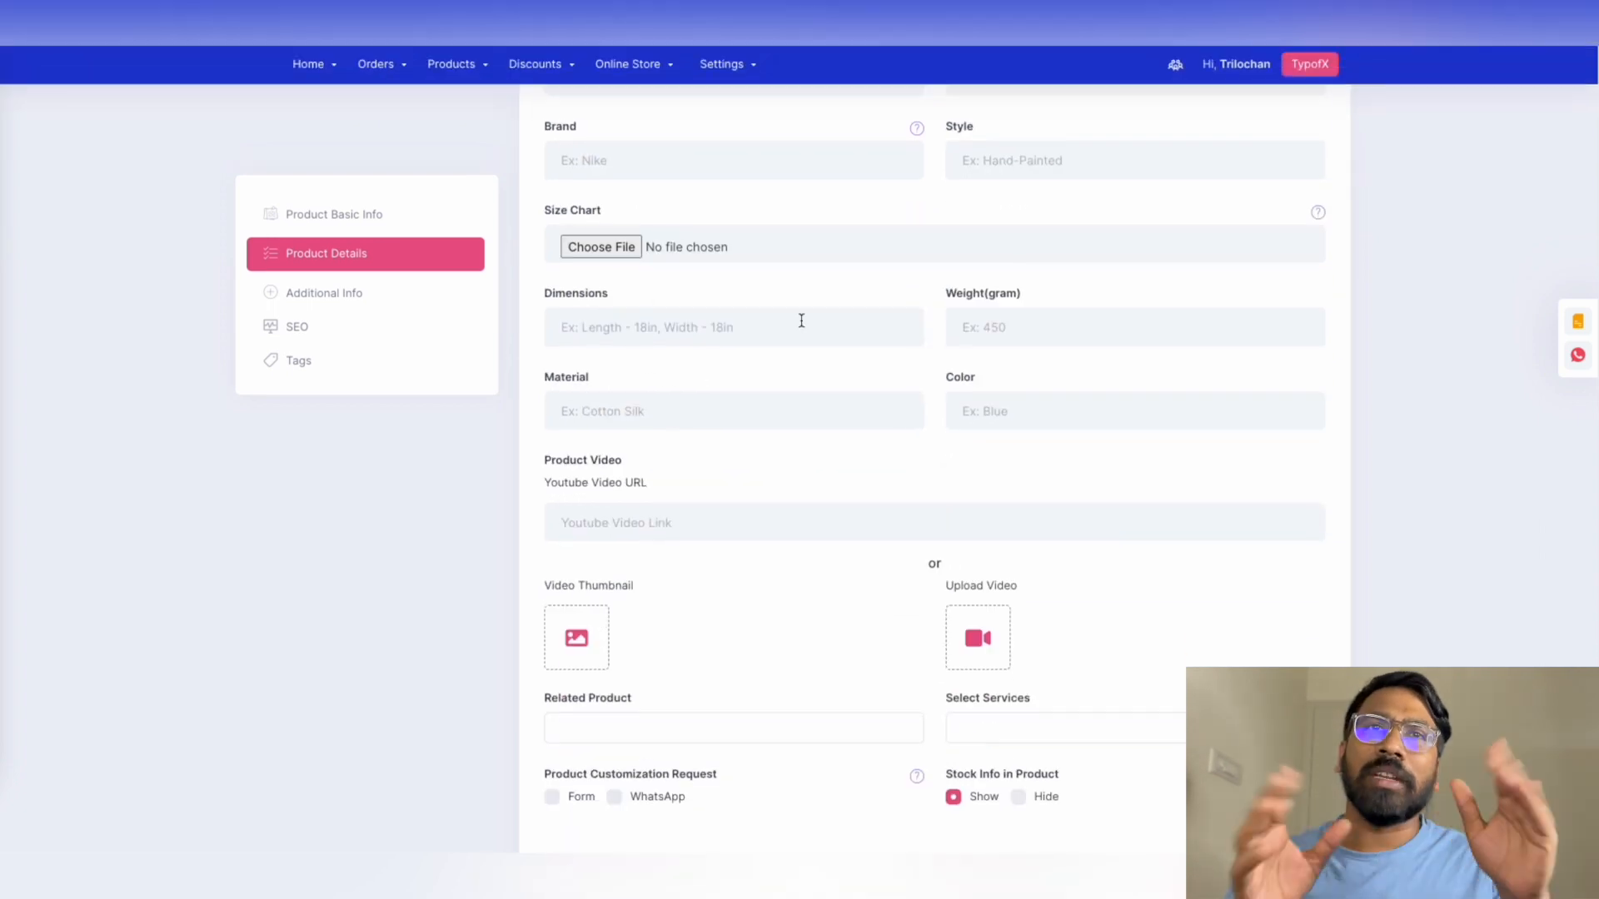
pyautogui.scroll(-2, 982, 493)
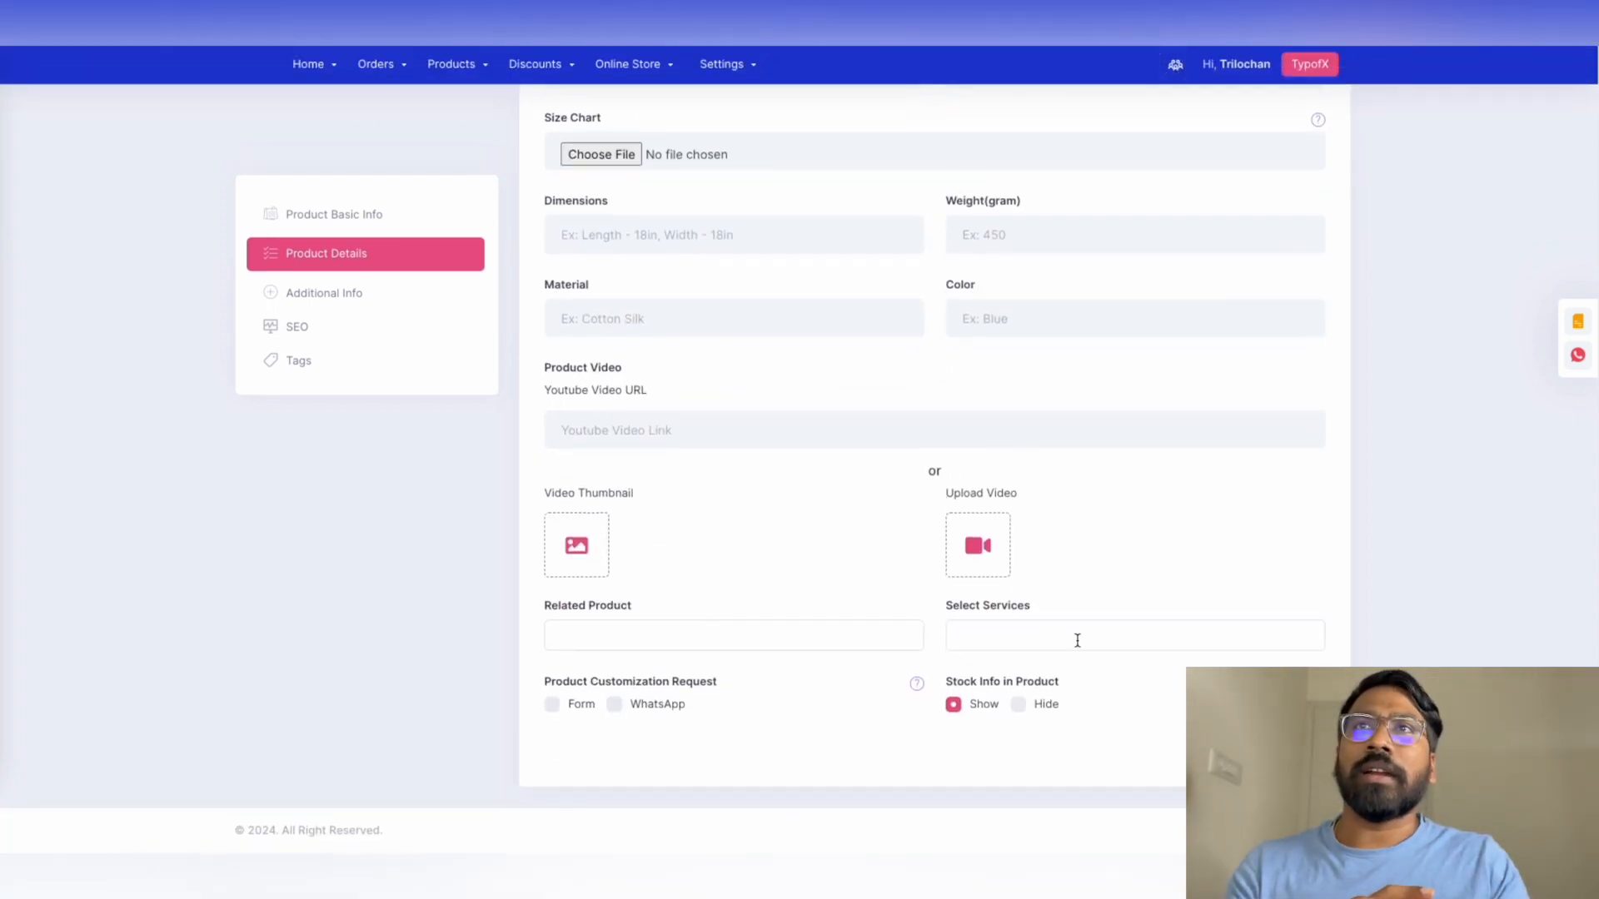
pyautogui.click(354, 325)
pyautogui.click(646, 262)
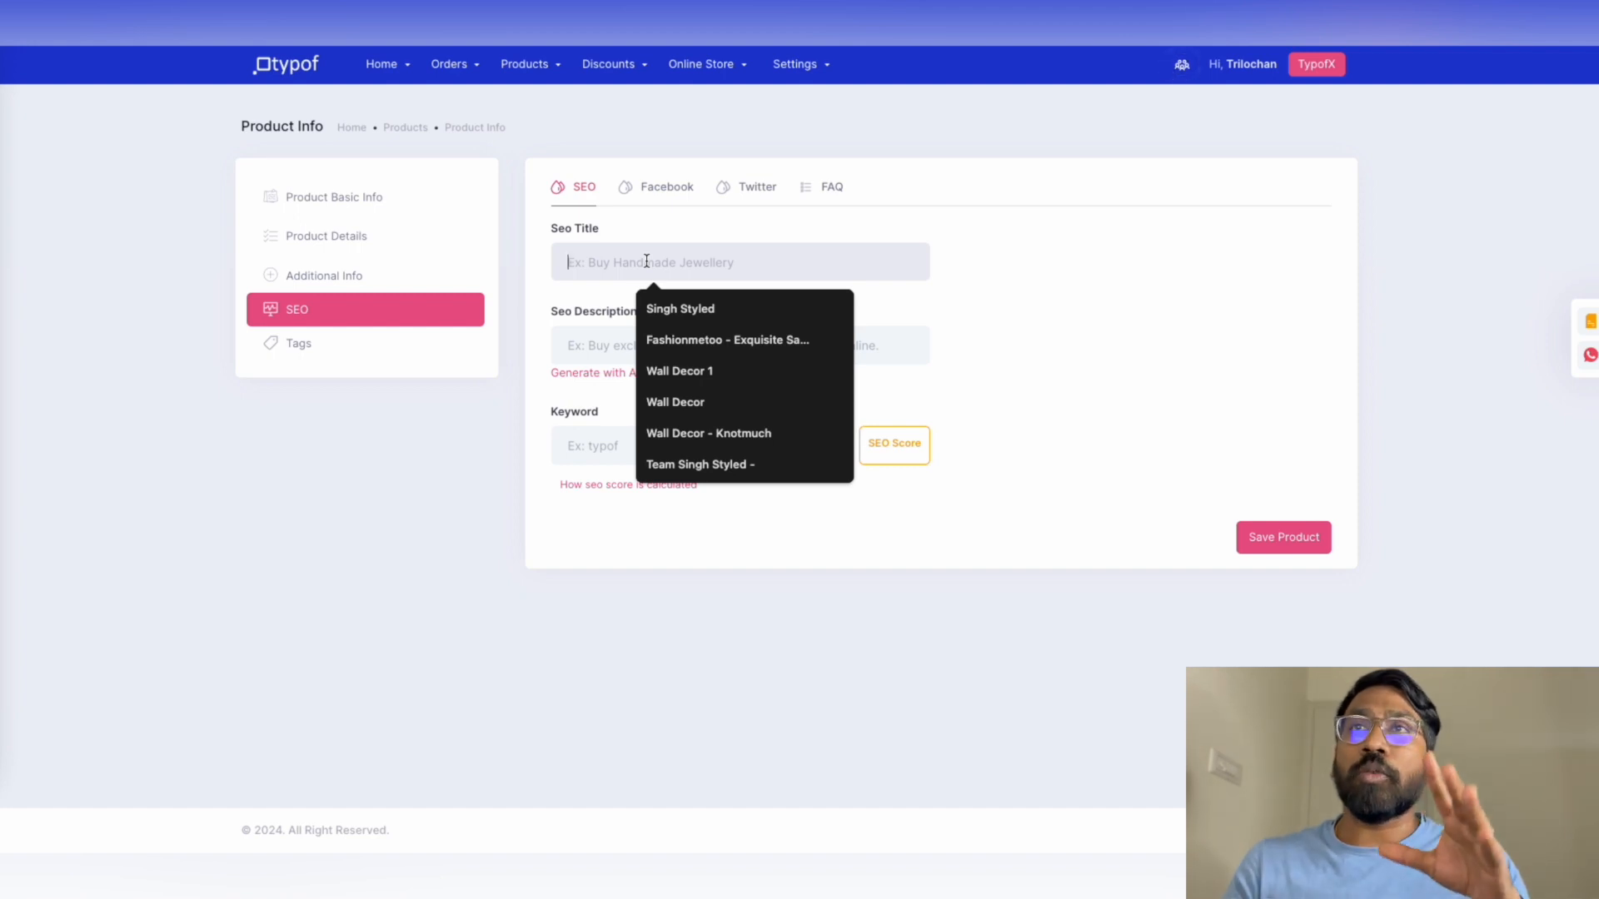
pyautogui.click(1009, 443)
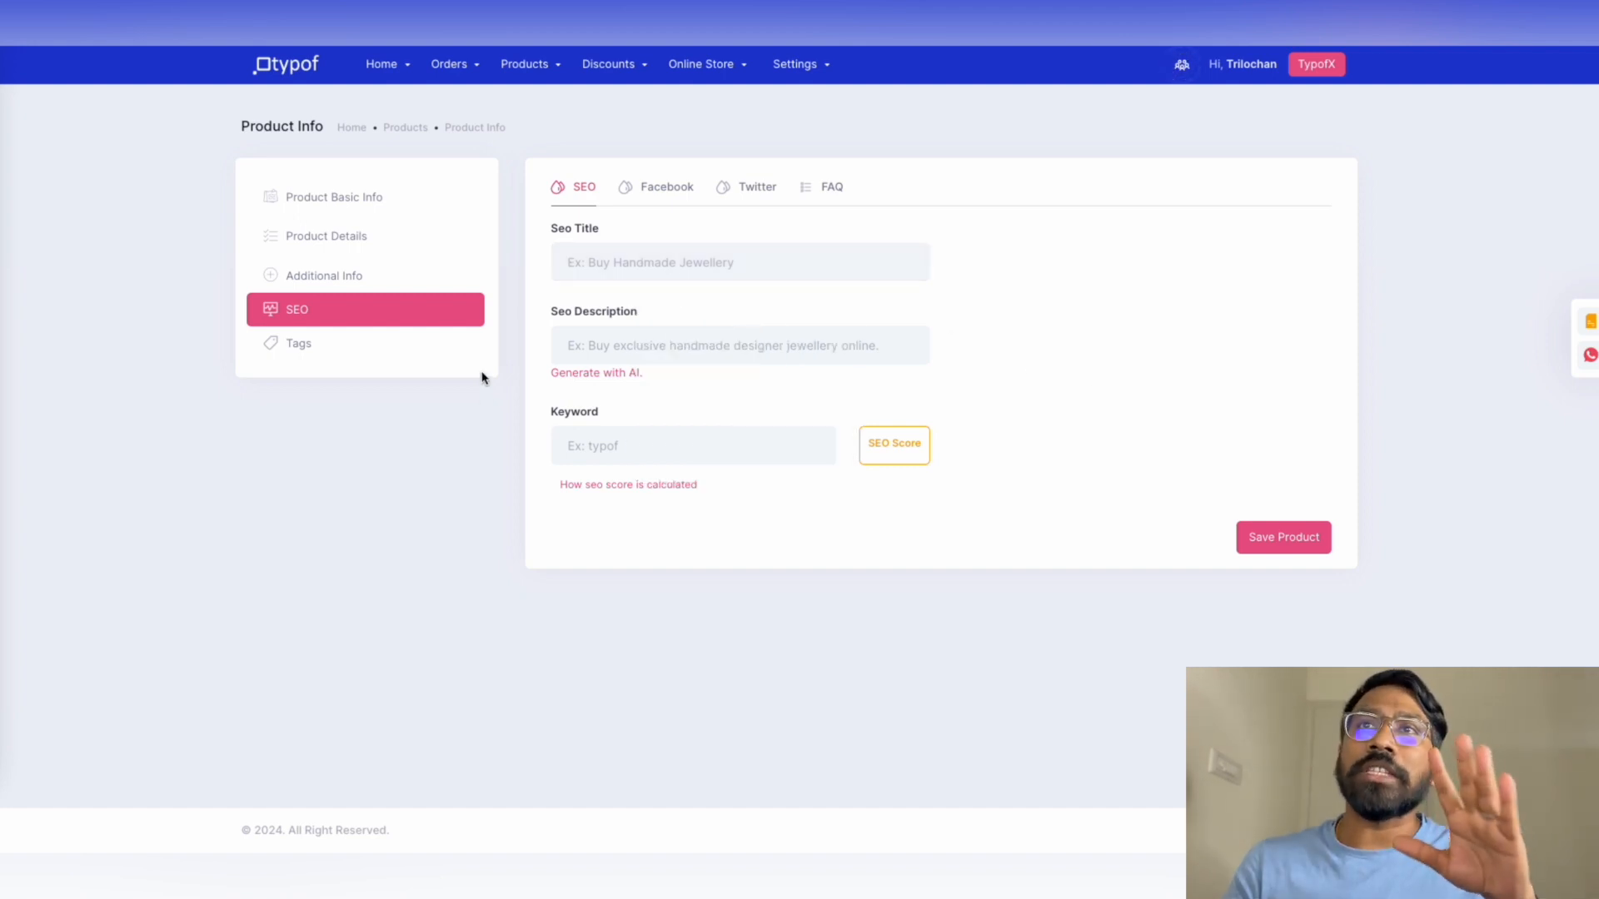
pyautogui.click(649, 346)
pyautogui.click(592, 456)
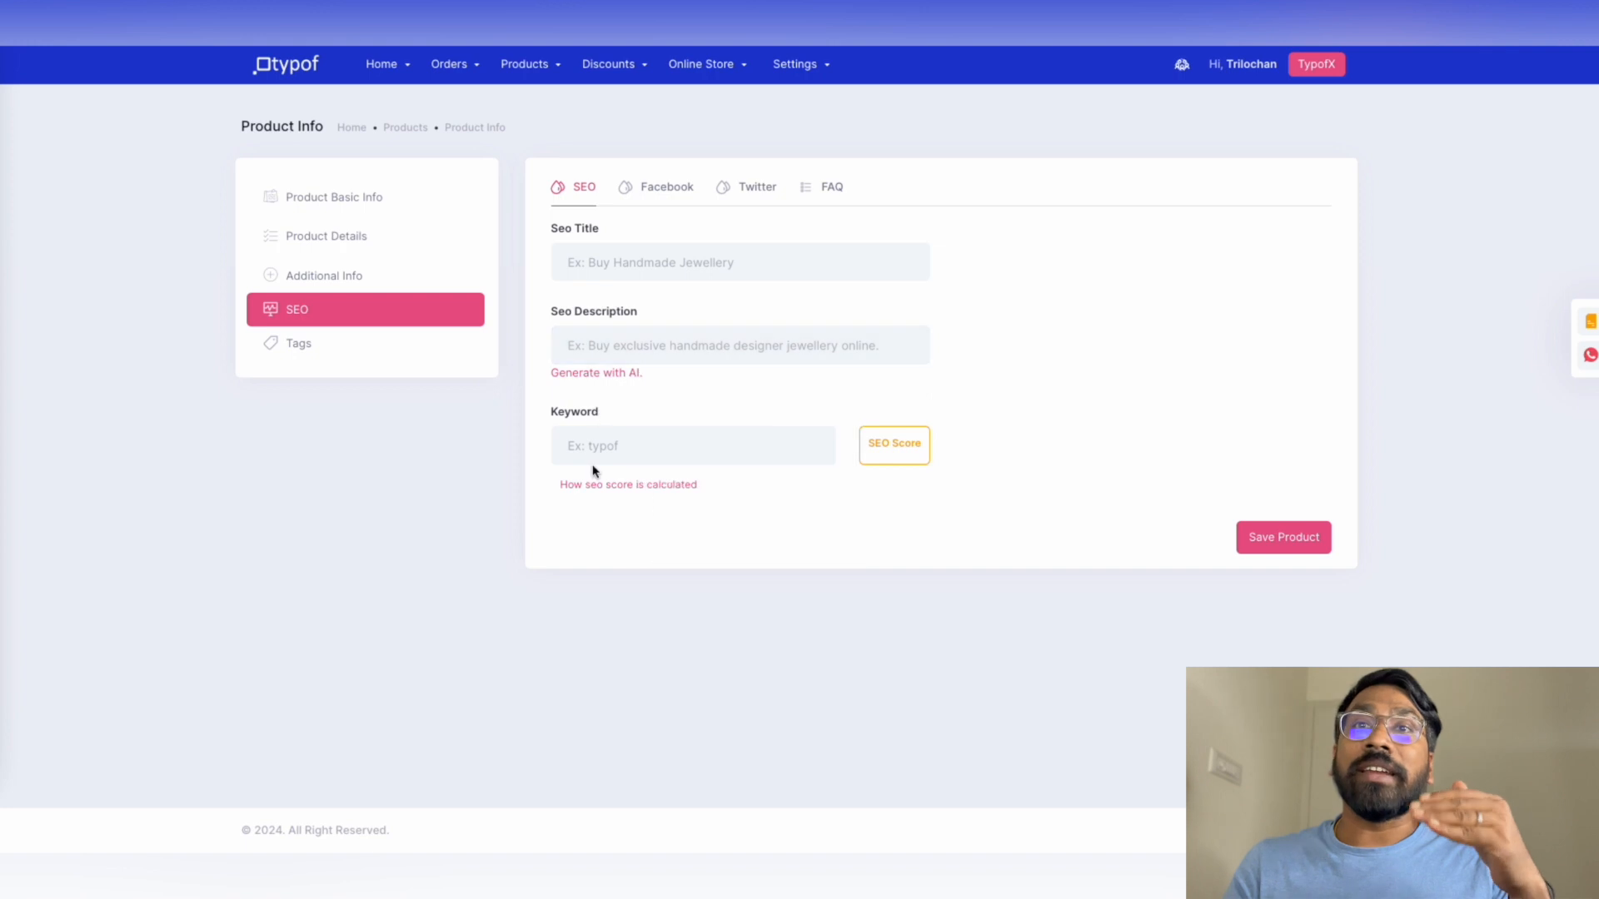
# Set SEO title 'Dresses for Girls', an autofilled description, and keyword 'dresses'
pyautogui.click(646, 265)
pyautogui.write('D')
pyautogui.click(699, 309)
pyautogui.click(658, 350)
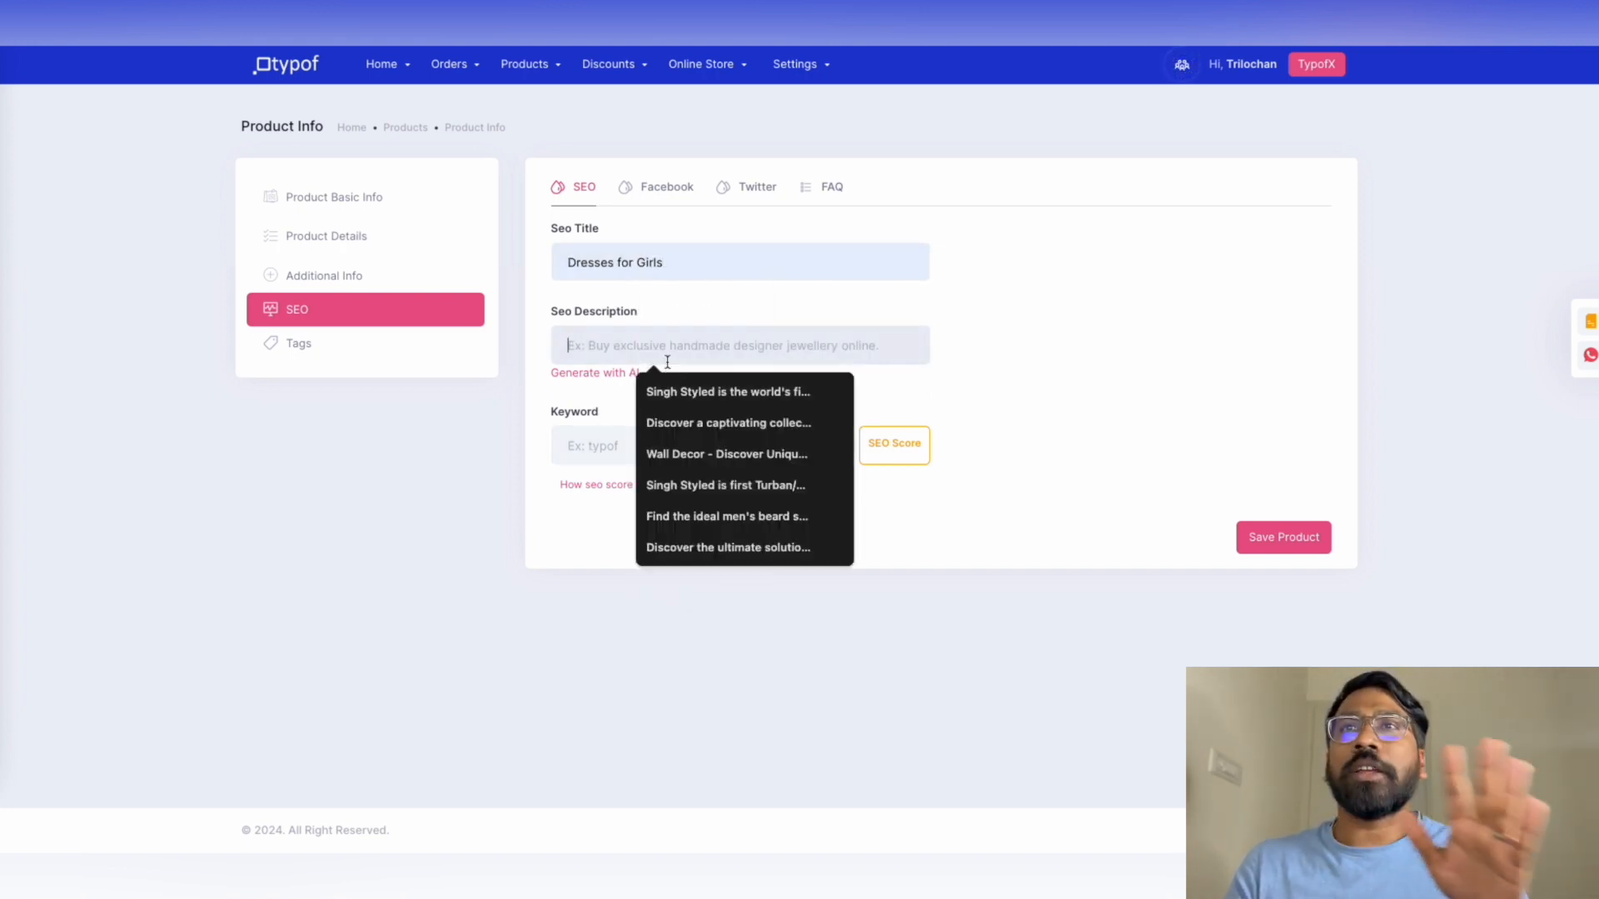
pyautogui.click(727, 547)
pyautogui.click(671, 441)
pyautogui.write('dresses')
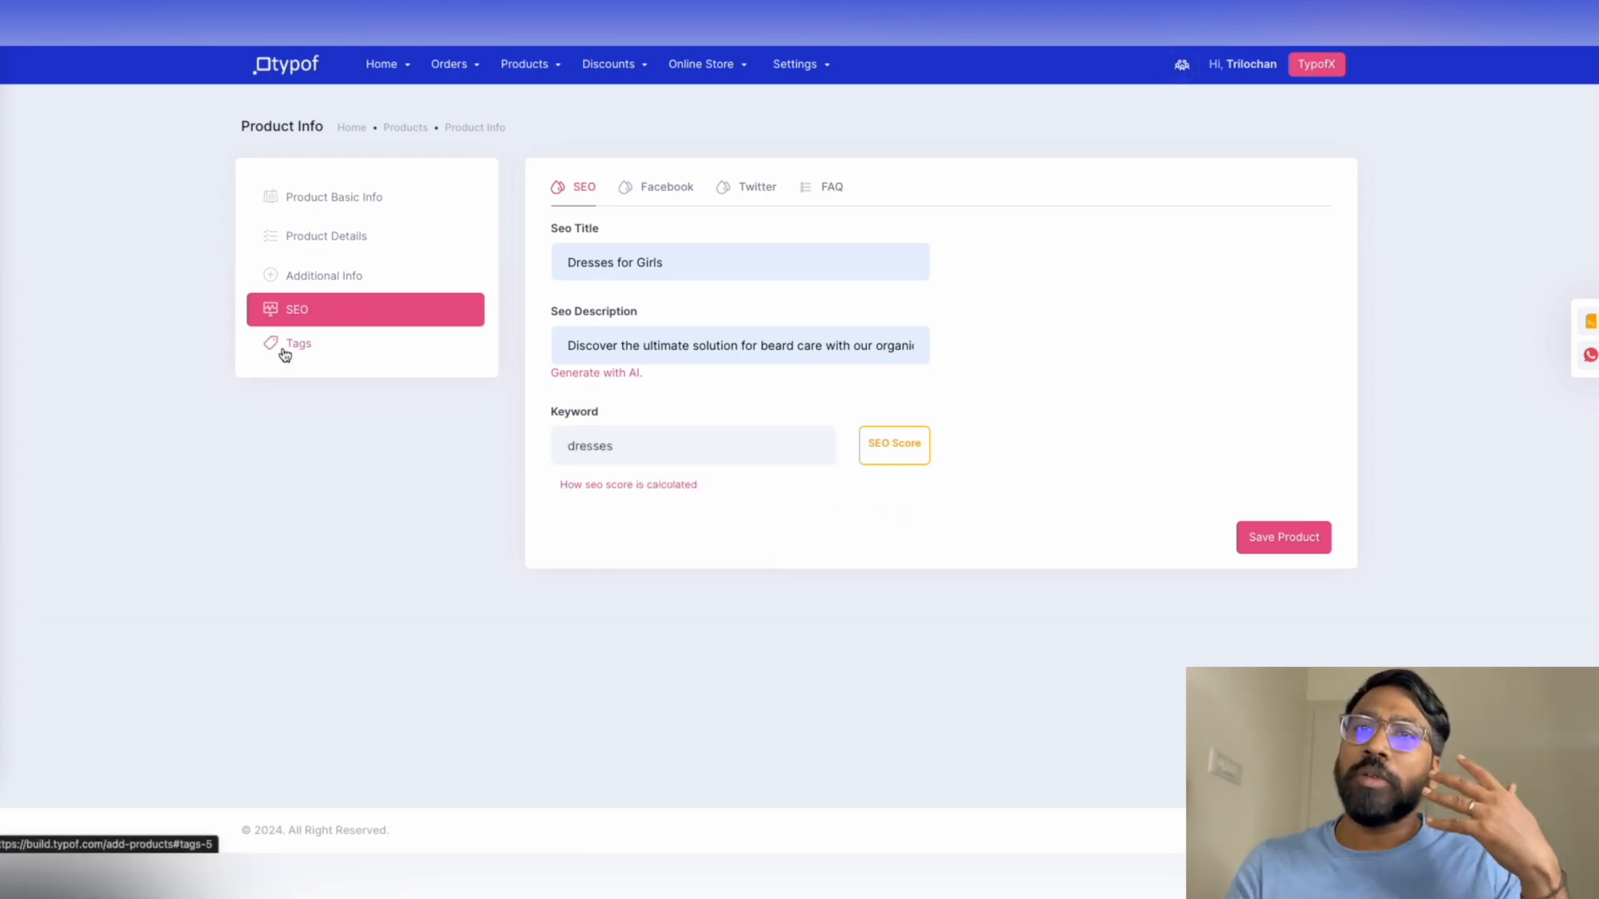
pyautogui.click(298, 343)
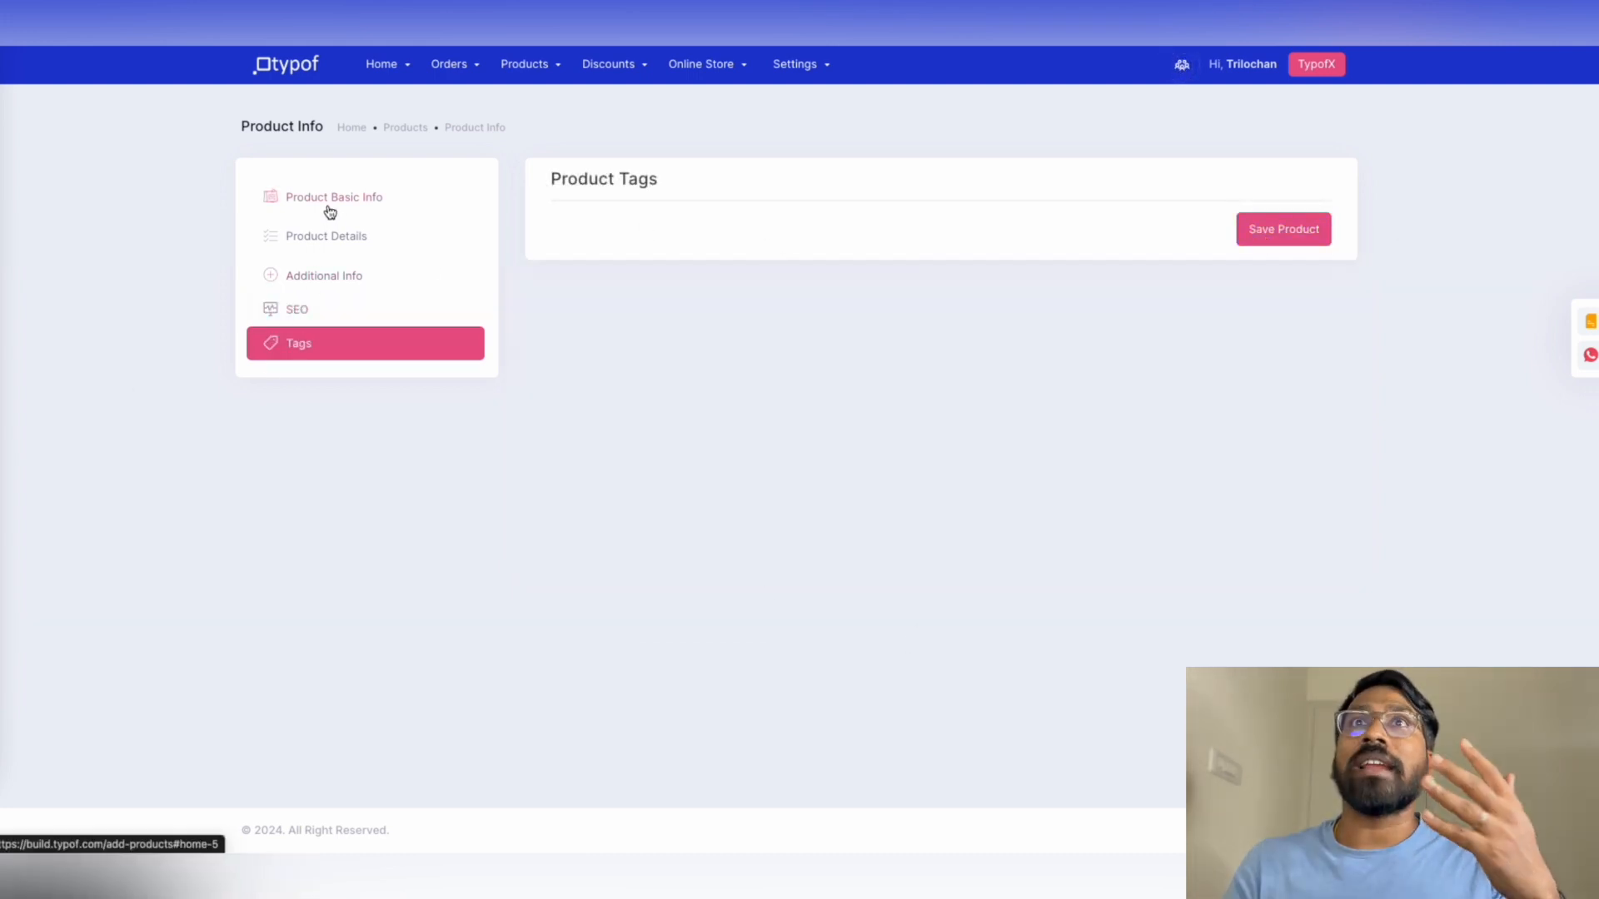
# Finish Dress 3 with MRP 1600, shipping 100 and GST 18, then publish and save it
pyautogui.click(524, 65)
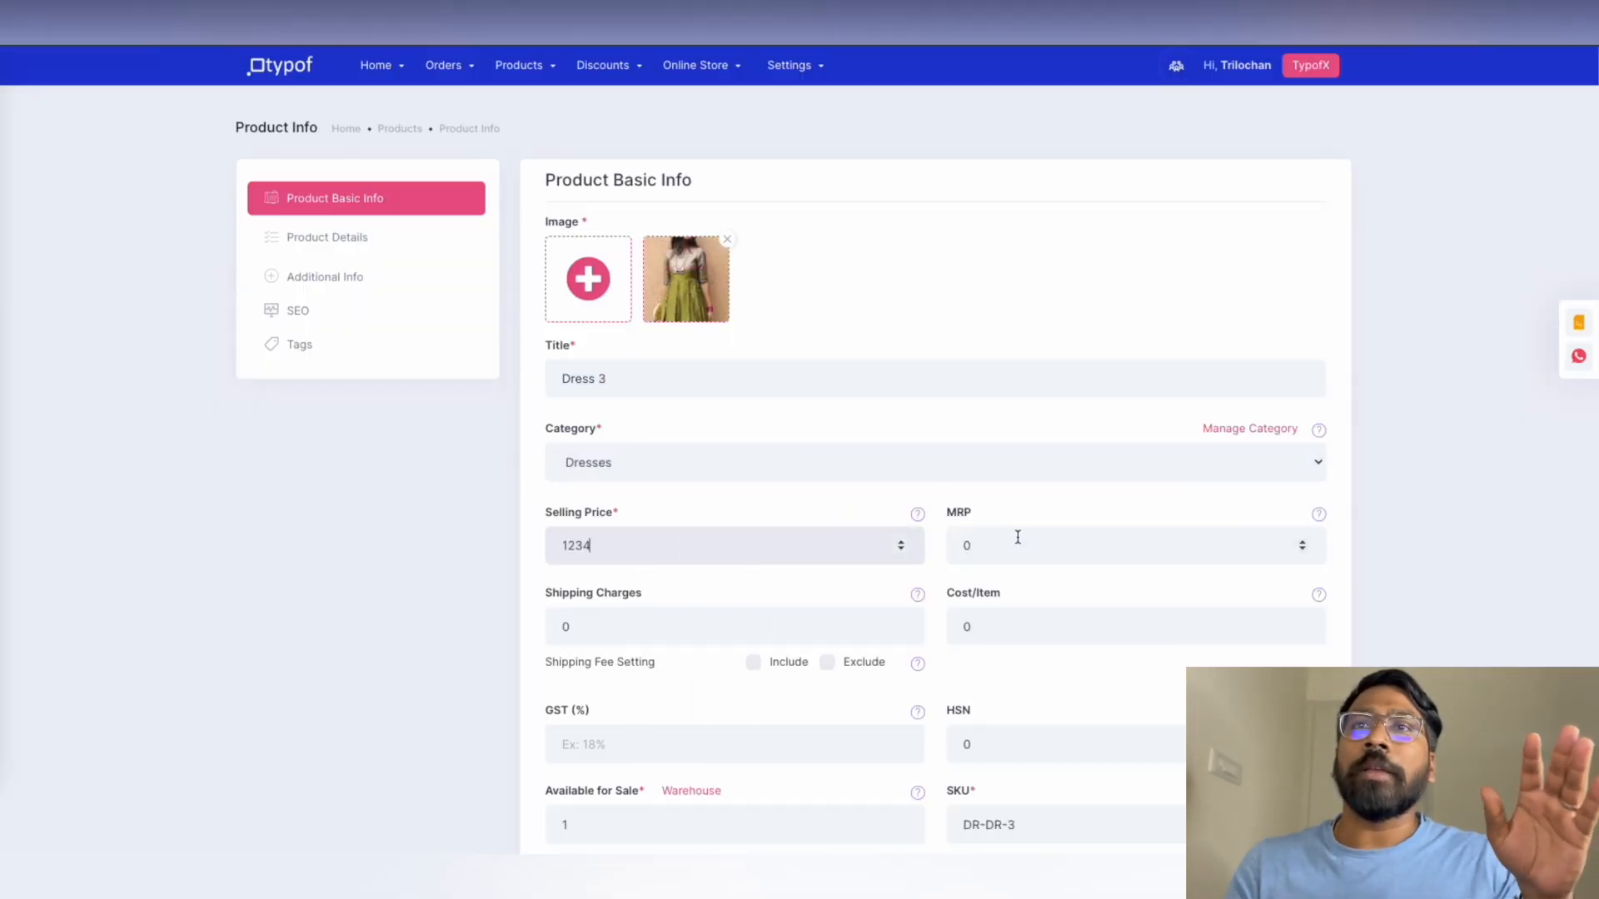
pyautogui.click(1018, 537)
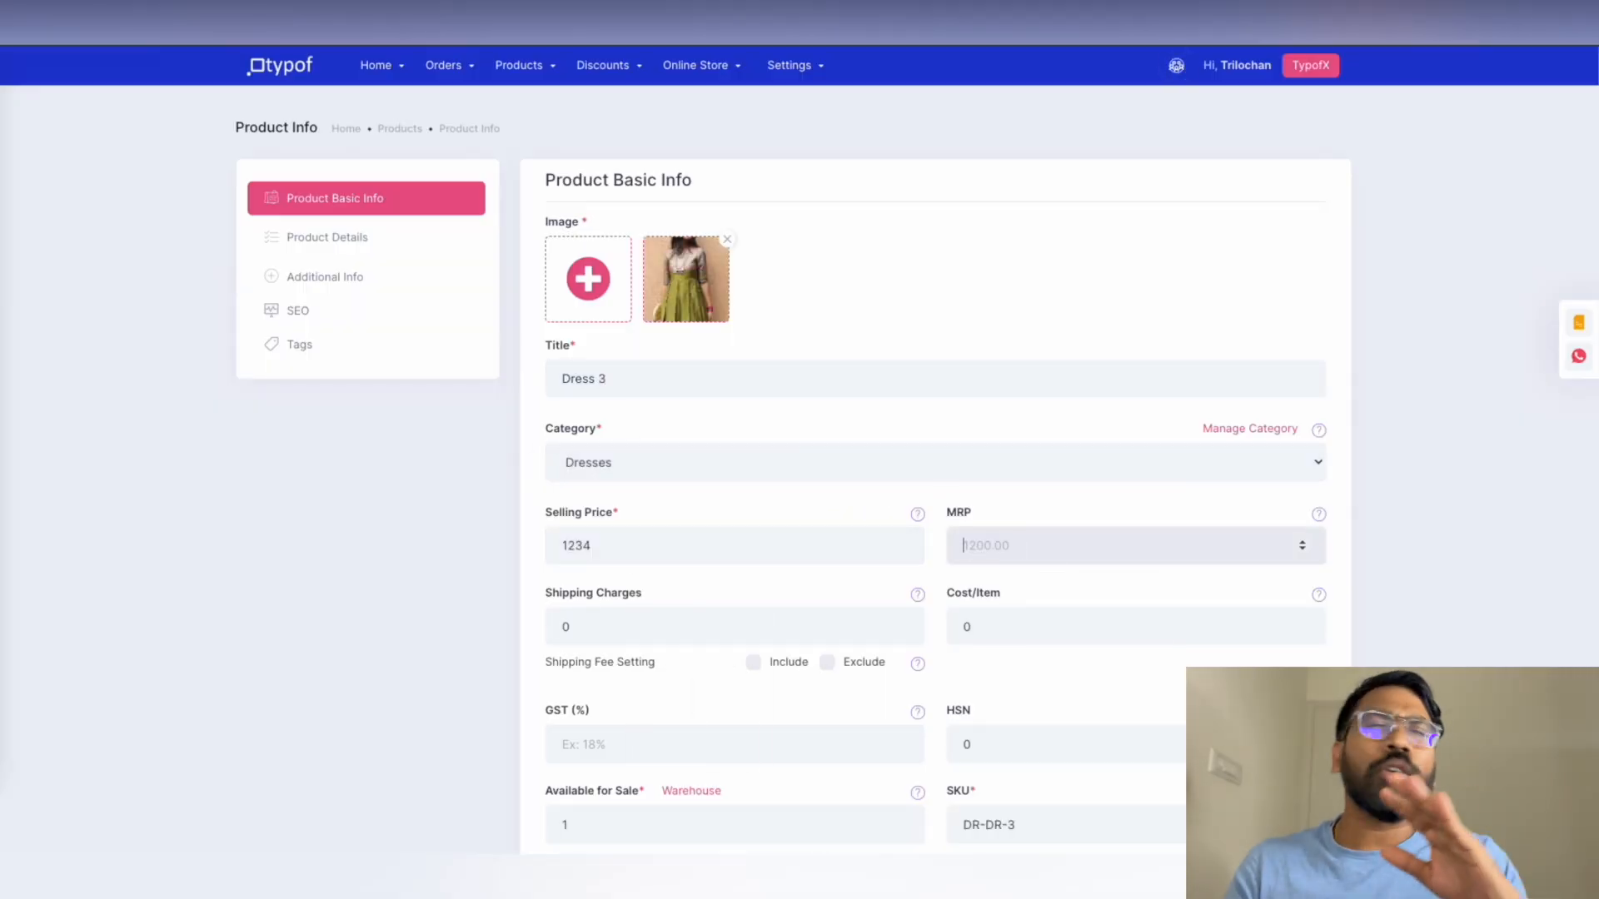
pyautogui.write('1600')
pyautogui.click(864, 613)
pyautogui.write('100')
pyautogui.click(642, 746)
pyautogui.write('18')
pyautogui.scroll(-3, 642, 741)
pyautogui.click(954, 634)
pyautogui.click(642, 634)
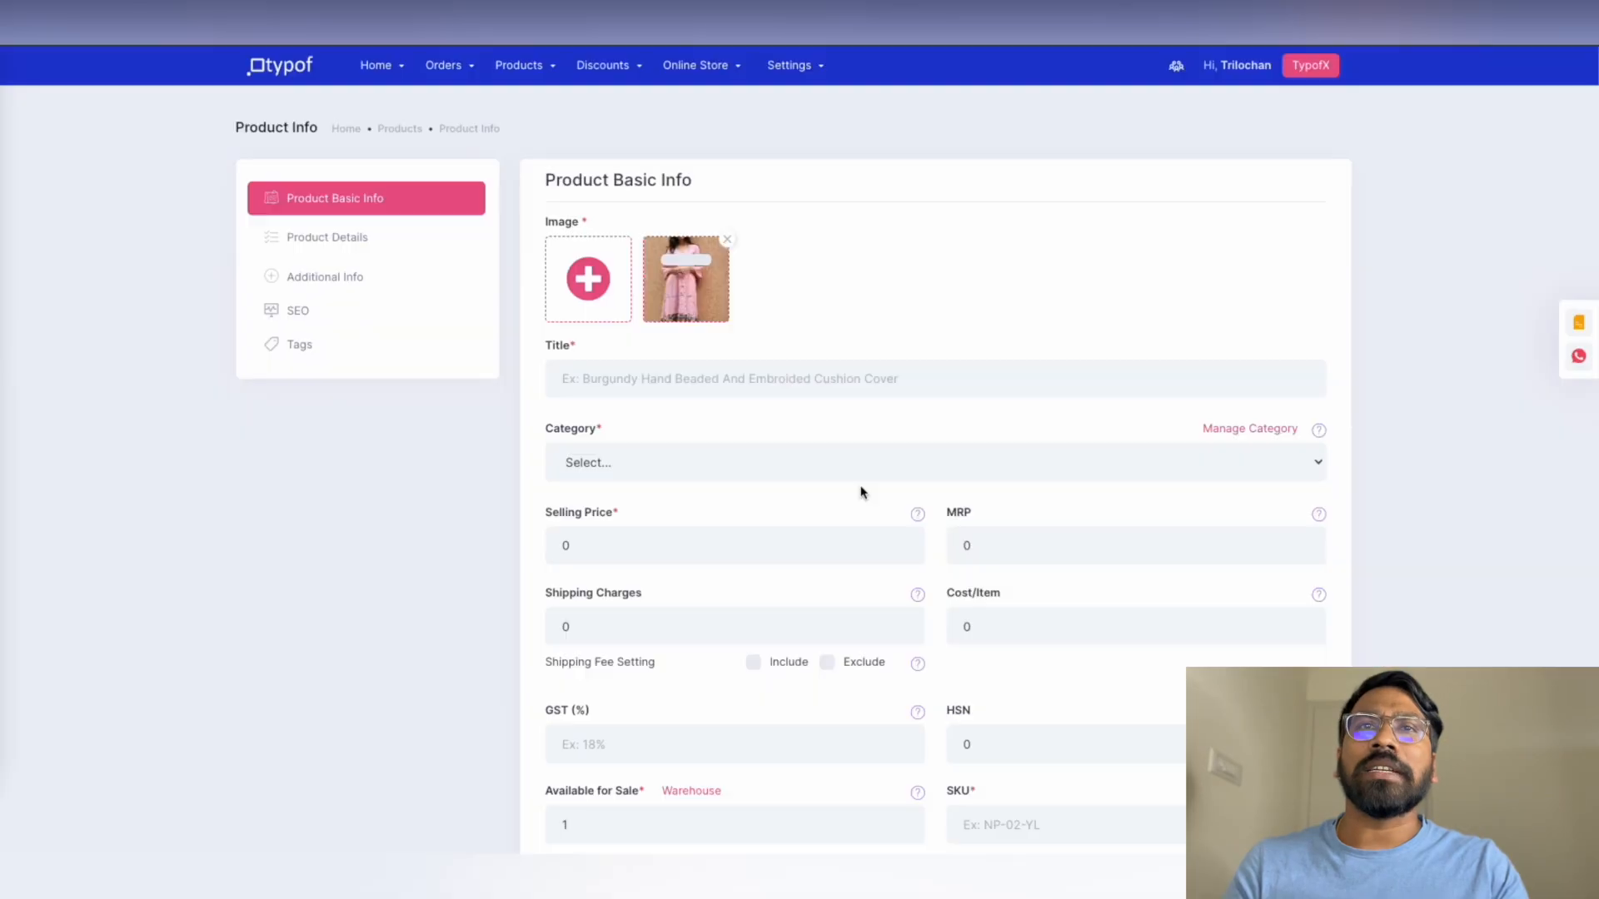
# Add Dress 4 in Dresses: price 1342, MRP 1678, shipping 40, GST 18, saleable
pyautogui.click(861, 380)
pyautogui.write('Dress 4')
pyautogui.click(864, 463)
pyautogui.click(866, 510)
pyautogui.click(873, 546)
pyautogui.write('1342')
pyautogui.click(1018, 546)
pyautogui.write('1678')
pyautogui.click(733, 626)
pyautogui.write('40')
pyautogui.scroll(-3, 614, 467)
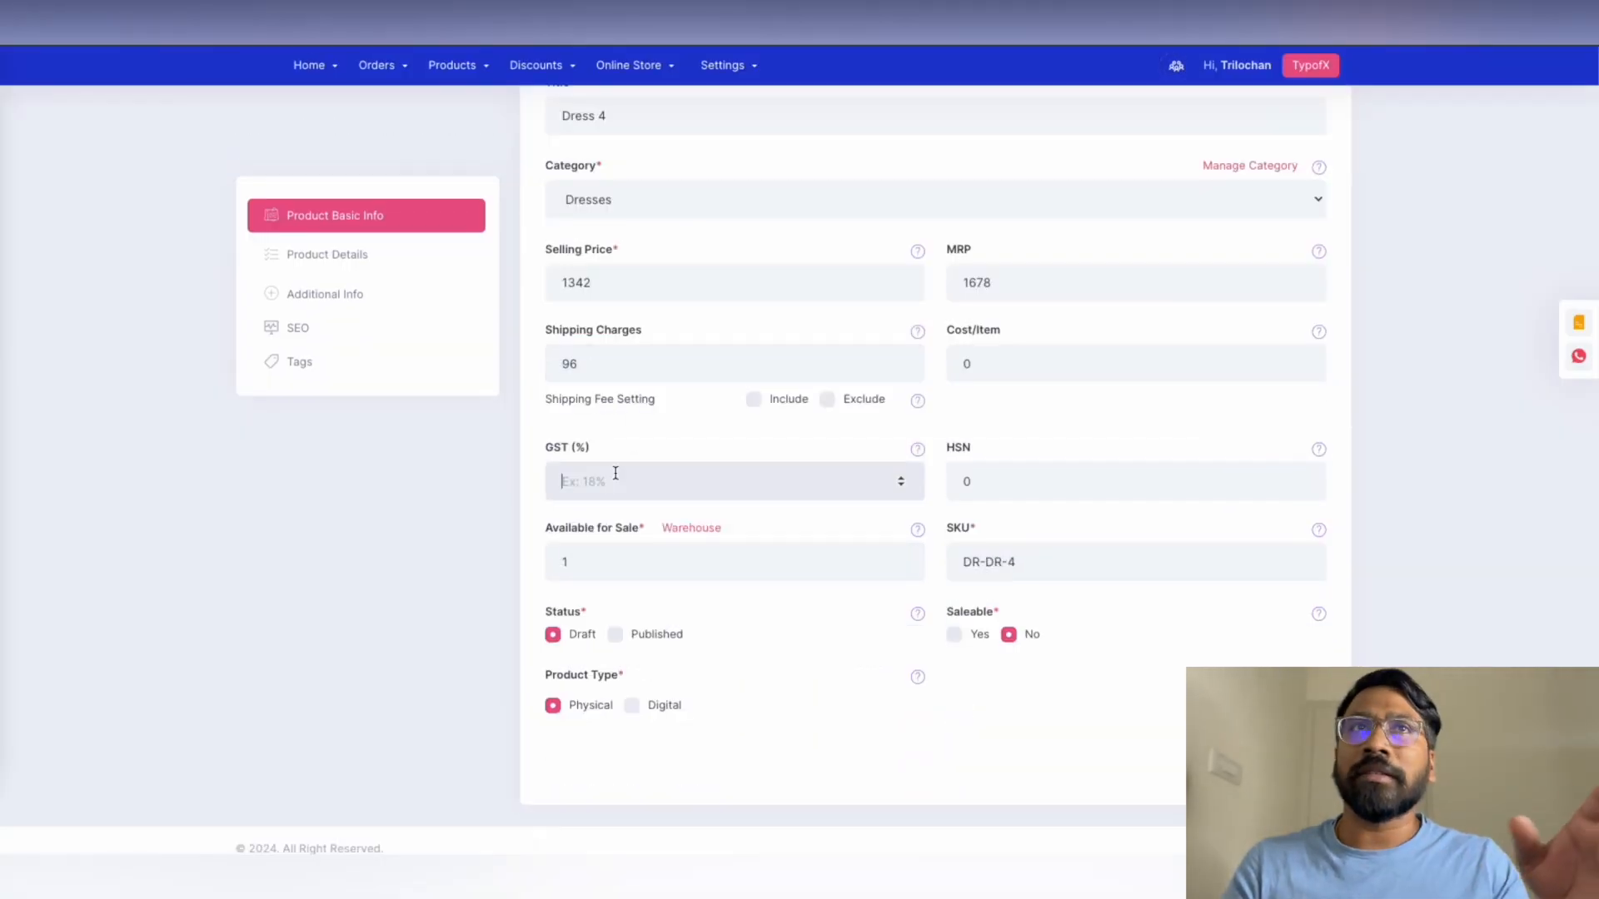
pyautogui.click(614, 475)
pyautogui.write('18')
pyautogui.click(1010, 635)
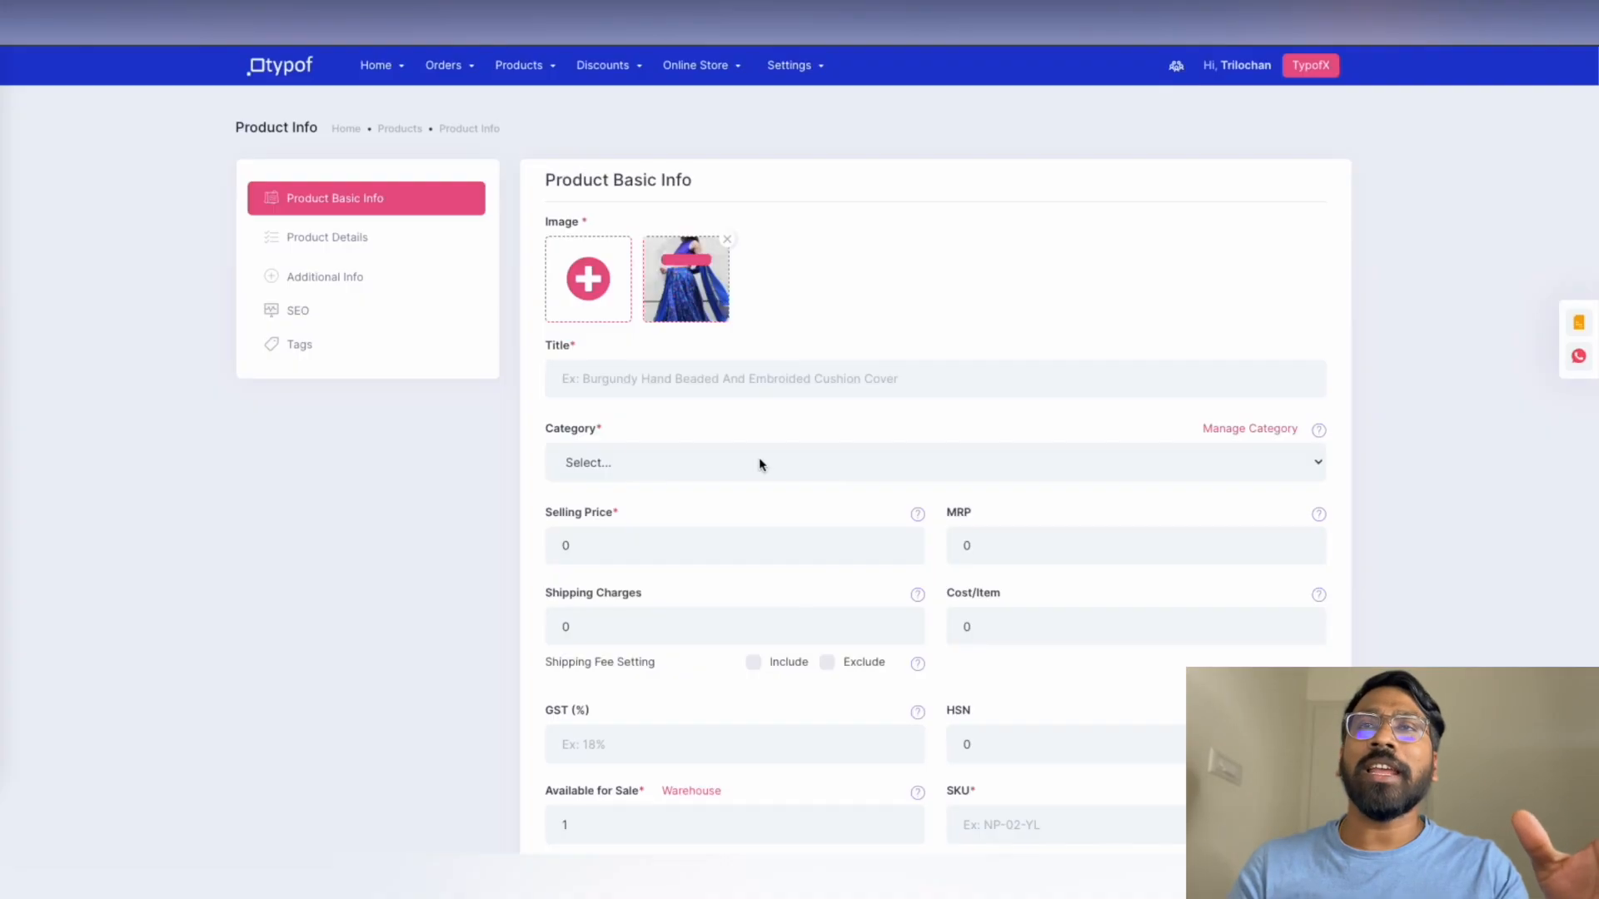
# Add Dress 5 with the blue dress photo, Dresses category, prices 1900/2000, shipping 100, GST 18
pyautogui.click(861, 380)
pyautogui.write('Dress 5')
pyautogui.click(863, 463)
pyautogui.click(633, 545)
pyautogui.write('1900')
pyautogui.click(1033, 546)
pyautogui.write('2000')
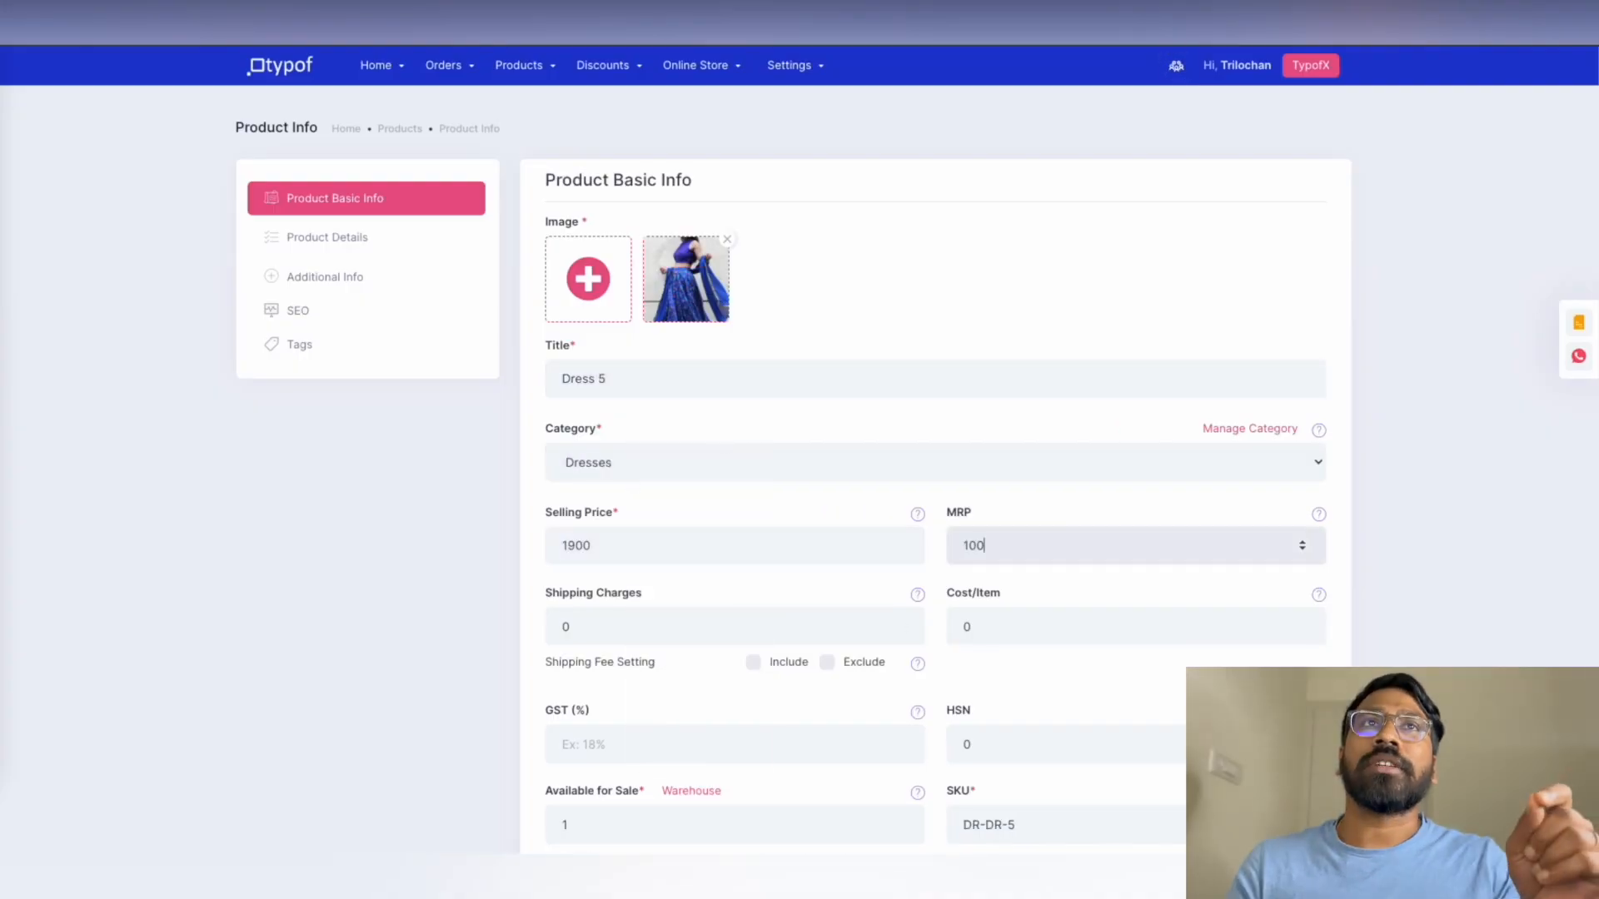
pyautogui.click(666, 627)
pyautogui.write('100')
pyautogui.scroll(-3, 1033, 664)
pyautogui.click(633, 493)
pyautogui.write('18')
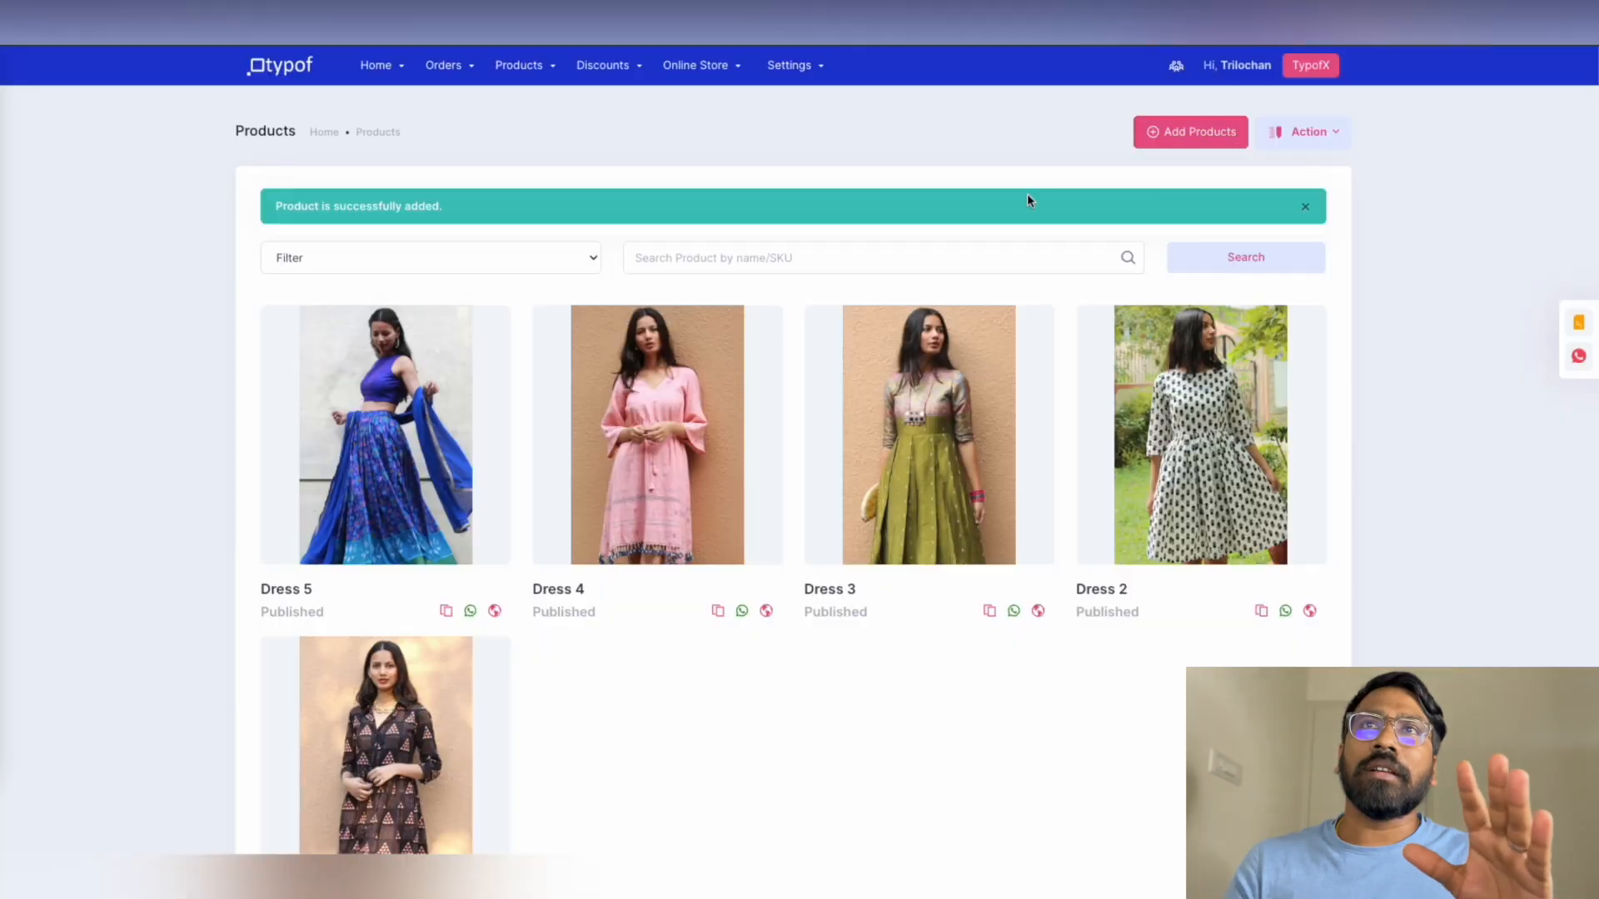
# Add Dress 6 with the pink dress photo, price 1890, MRP 2000, shipping 50, GST 18, published
pyautogui.click(689, 378)
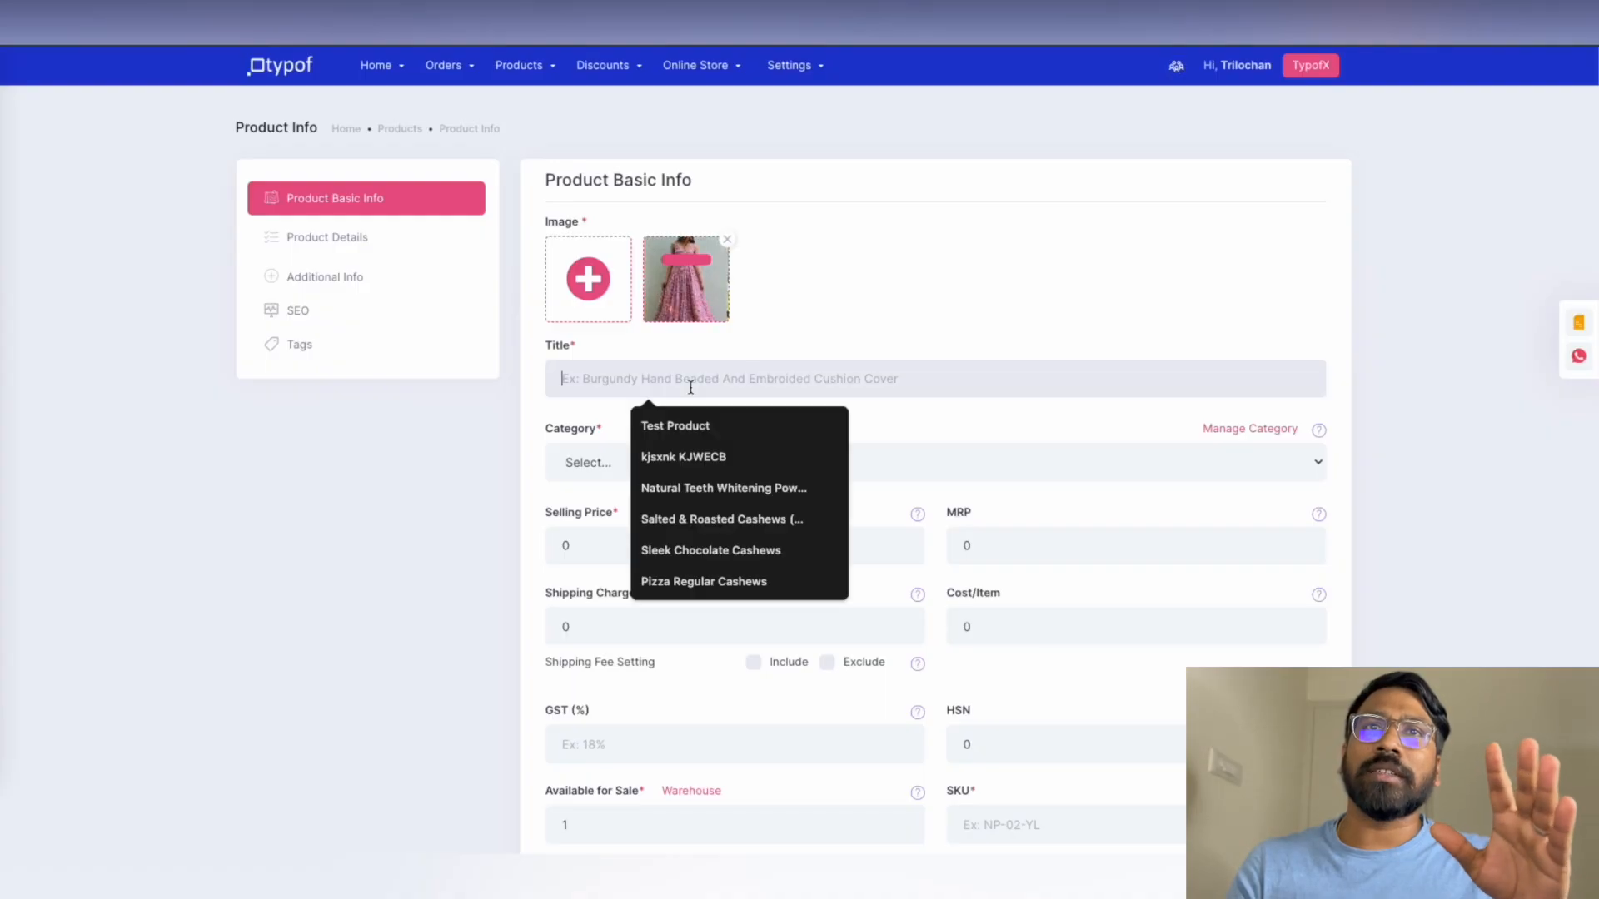
pyautogui.write('Dress 6')
pyautogui.click(635, 546)
pyautogui.write('1890')
pyautogui.click(1136, 545)
pyautogui.write('2000')
pyautogui.click(733, 626)
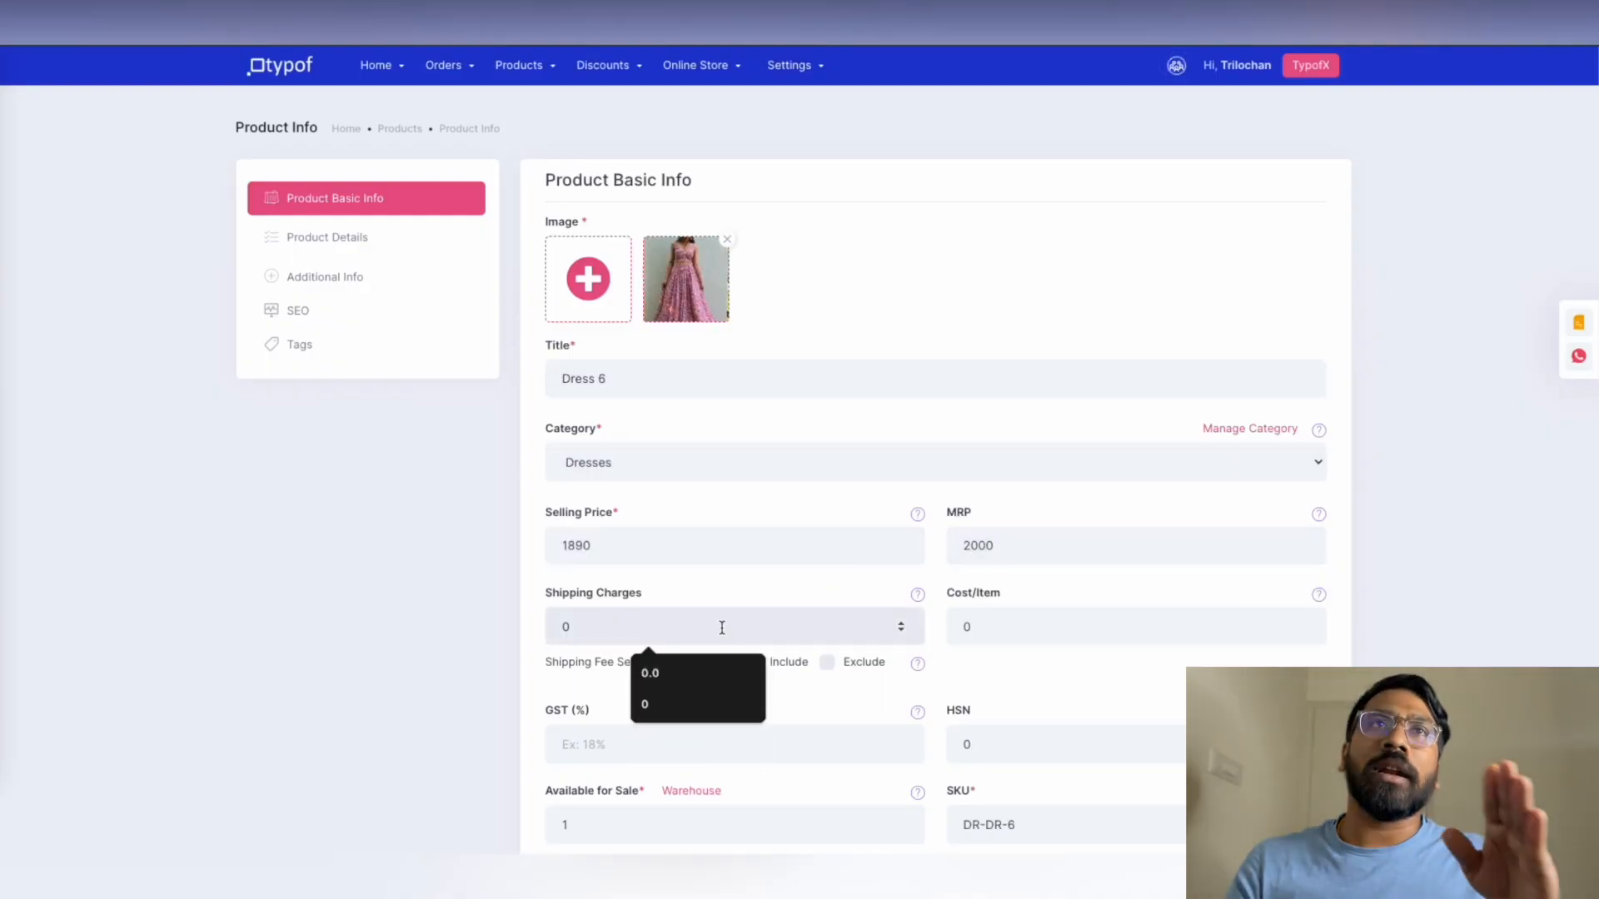
pyautogui.write('50')
pyautogui.scroll(-3, 721, 625)
pyautogui.click(633, 474)
pyautogui.write('18')
pyautogui.click(957, 635)
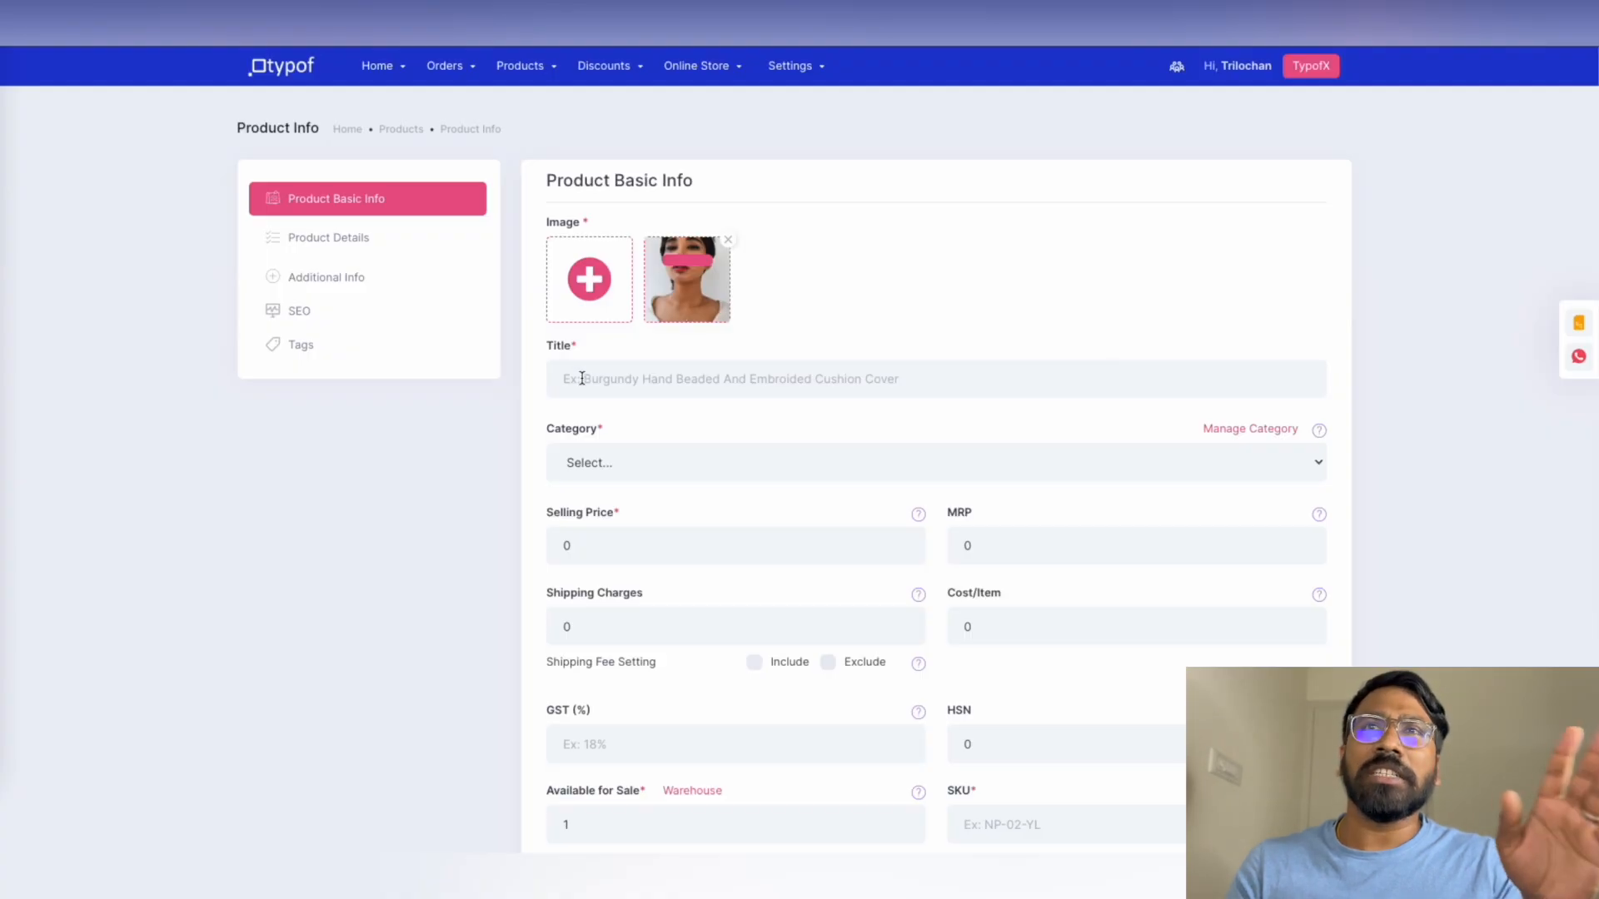
# Add Jewellery1 in Jewellery: price 2300, MRP 3000, shipping 100, published and saleable
pyautogui.click(582, 378)
pyautogui.write('Jewellery1')
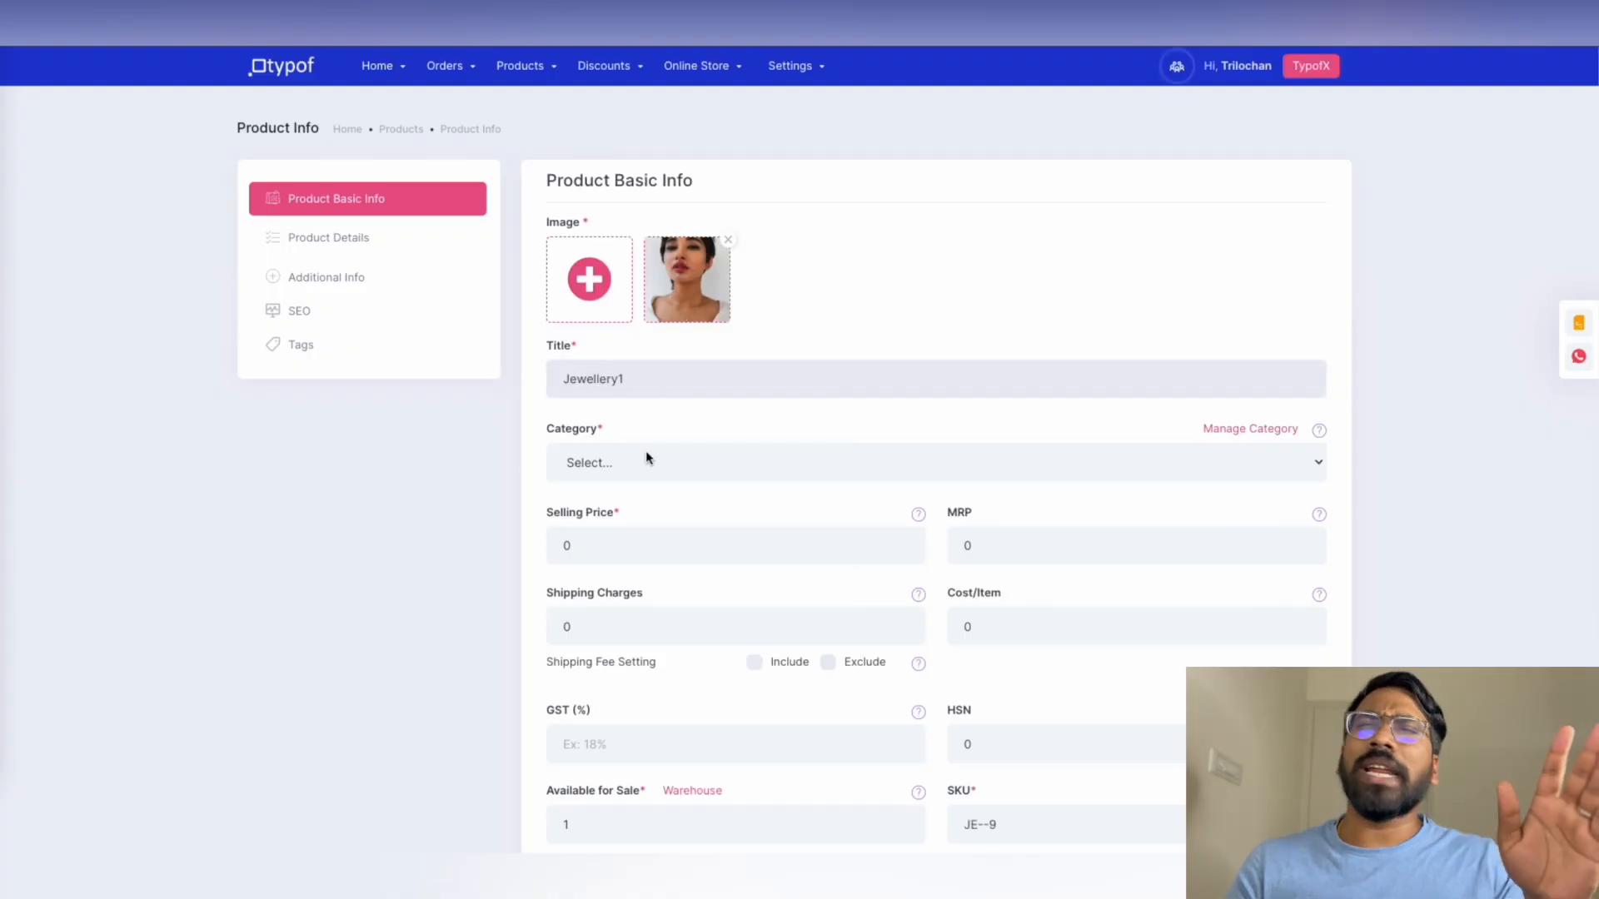
pyautogui.click(650, 458)
pyautogui.click(633, 485)
pyautogui.click(587, 546)
pyautogui.write('2300')
pyautogui.click(991, 546)
pyautogui.write('3000')
pyautogui.click(591, 627)
pyautogui.write('100')
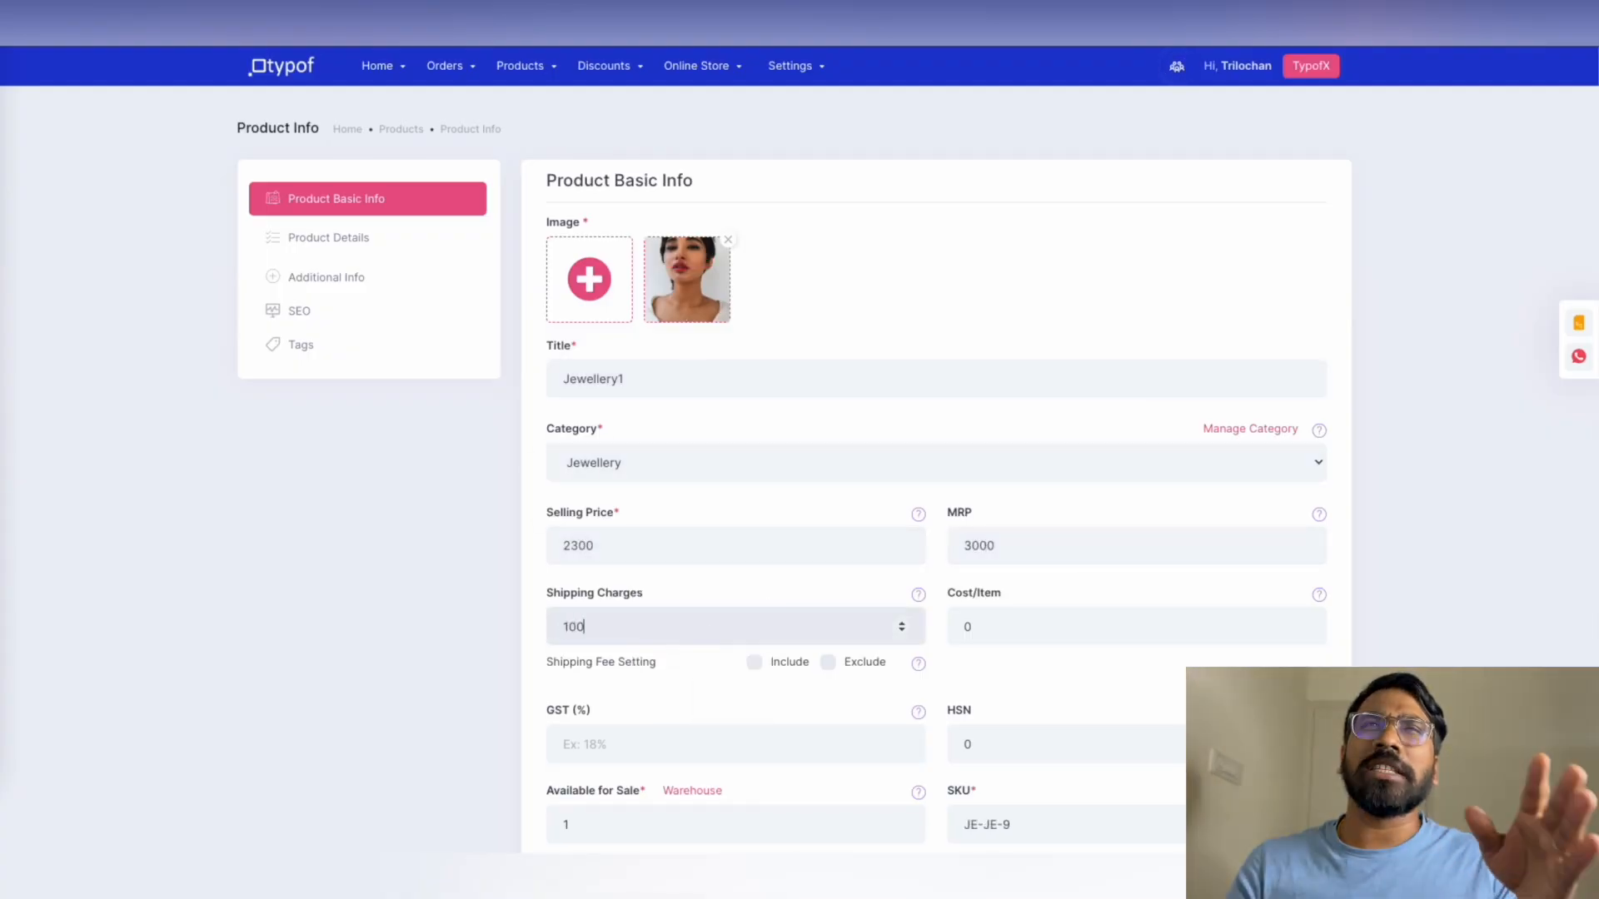
pyautogui.click(616, 634)
pyautogui.click(955, 635)
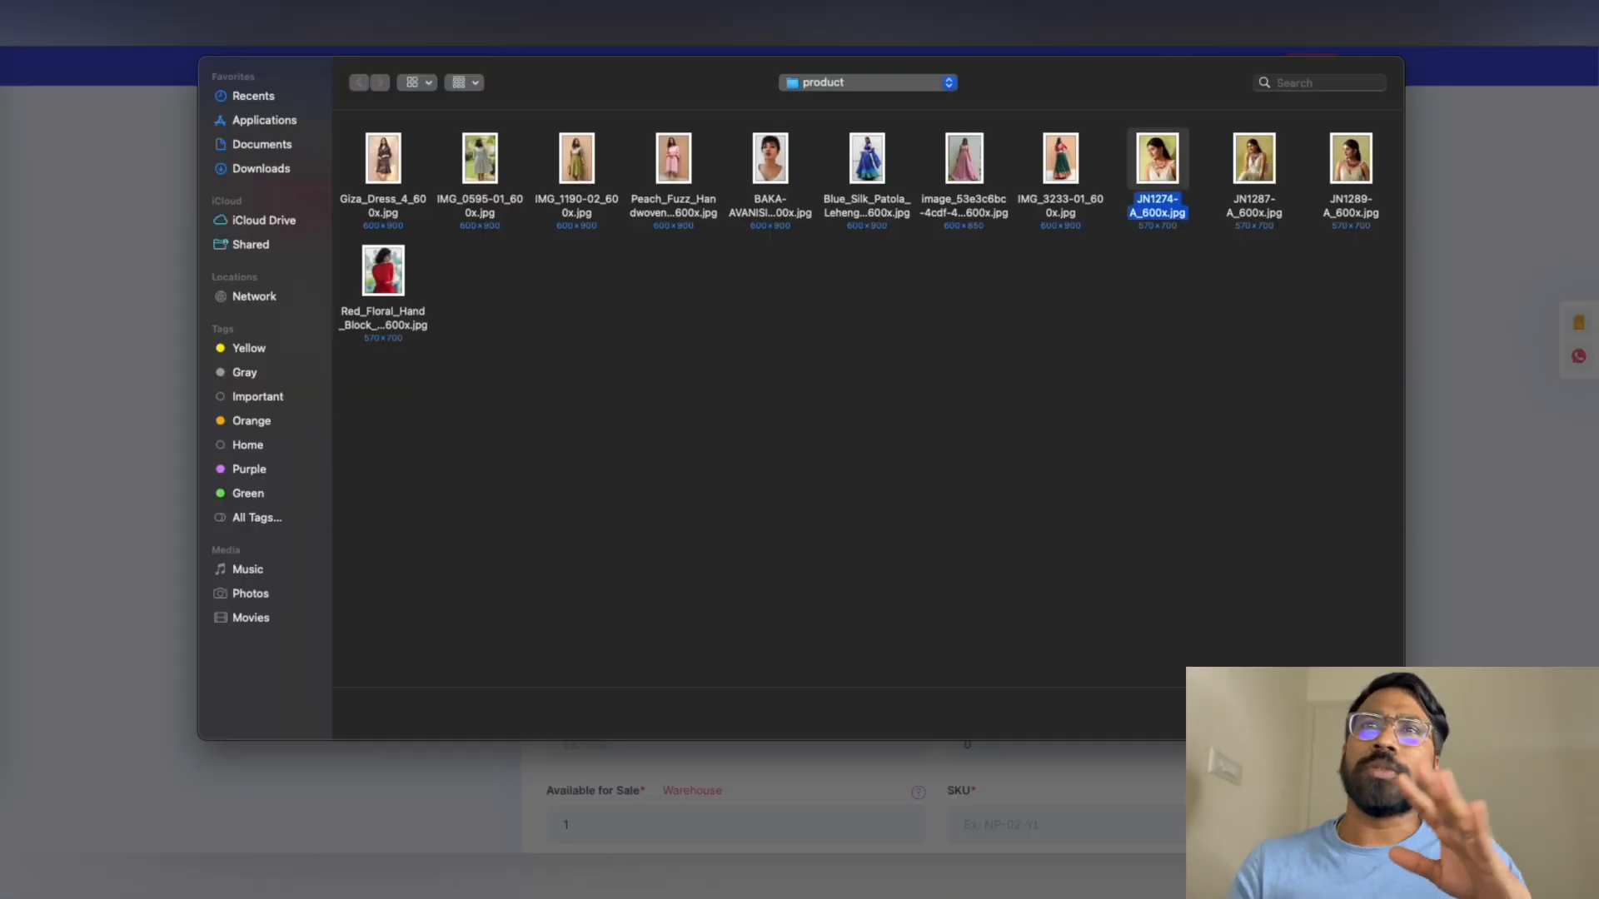
# Add Jewellery2 with a cropped photo, Jewellery category, price 1890, MRP 2000, shipping 100, GST 18
pyautogui.doubleClick(1350, 158)
pyautogui.click(1488, 81)
pyautogui.click(660, 379)
pyautogui.write('Jewellery2')
pyautogui.click(649, 463)
pyautogui.click(633, 485)
pyautogui.click(587, 546)
pyautogui.write('1890')
pyautogui.click(991, 546)
pyautogui.write('2000')
pyautogui.click(592, 627)
pyautogui.write('100')
pyautogui.click(600, 745)
pyautogui.write('18')
pyautogui.scroll(-3, 624, 600)
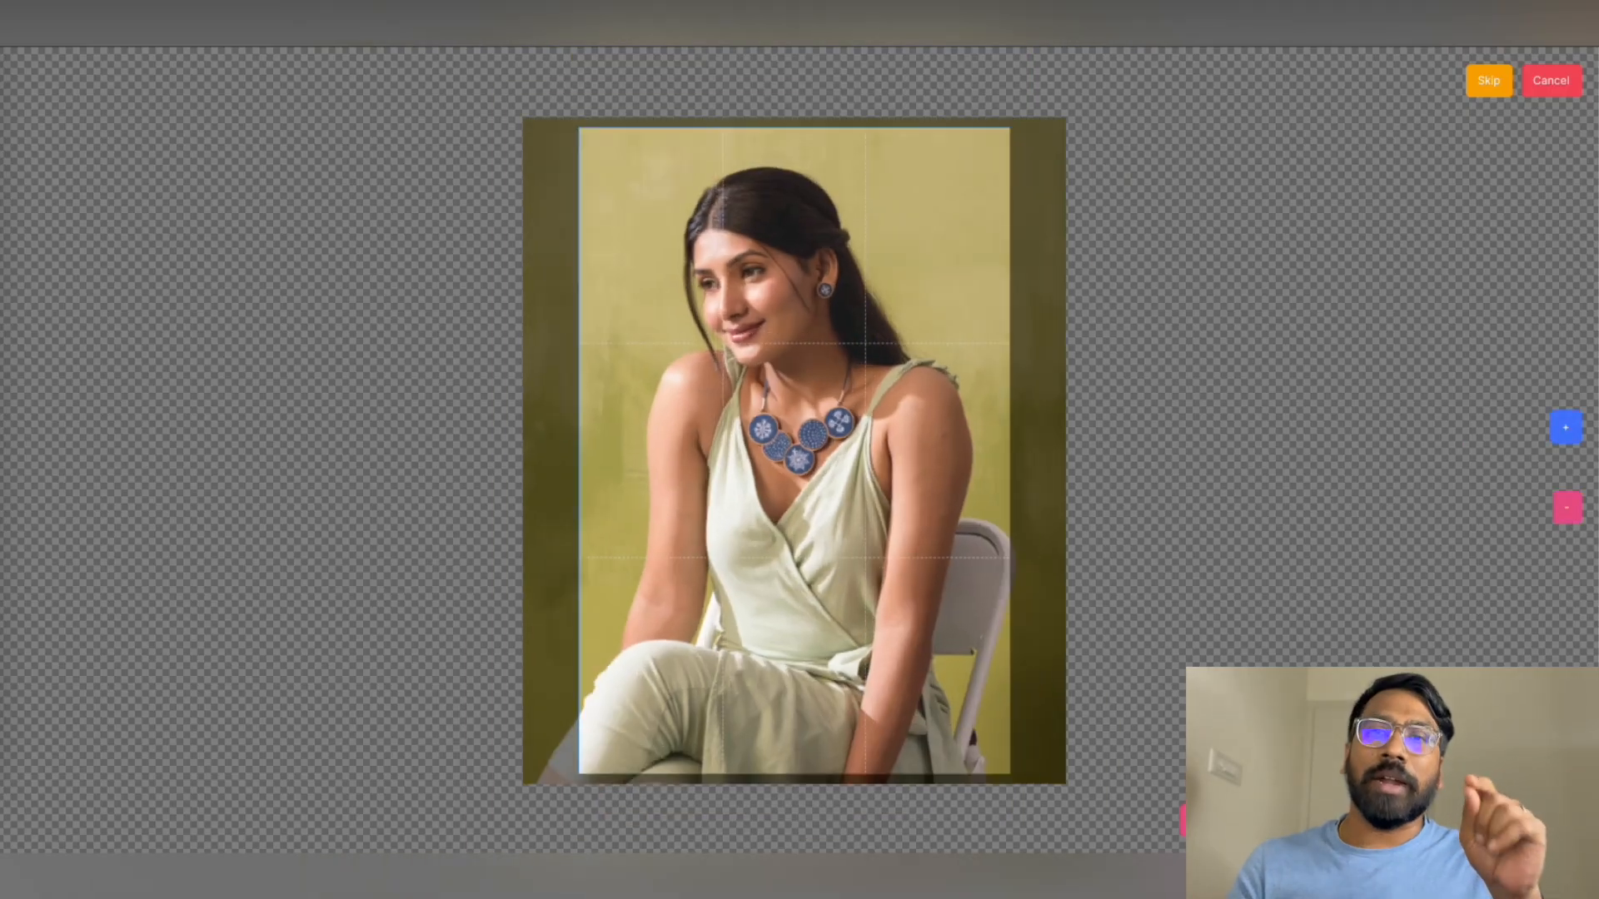
# Add Jewellery3 with the necklace photo, price 1789, MRP 2000, shipping 100, GST 18, published
pyautogui.click(1199, 821)
pyautogui.click(658, 379)
pyautogui.write('Jewellery3')
pyautogui.click(650, 463)
pyautogui.click(587, 503)
pyautogui.click(650, 546)
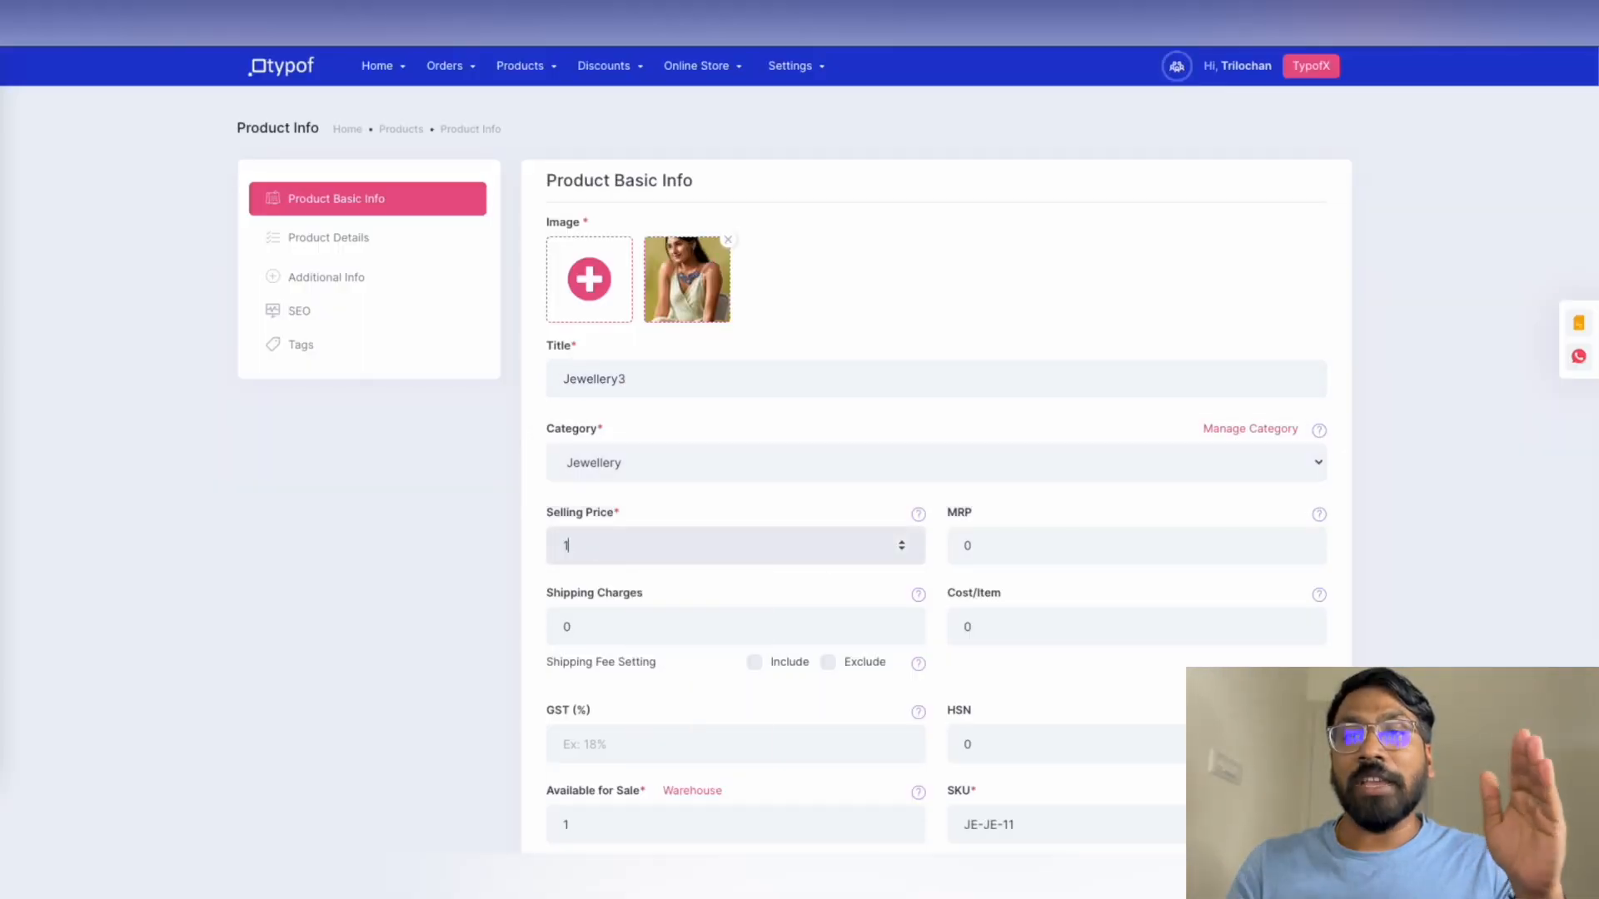
pyautogui.write('1789')
pyautogui.click(991, 546)
pyautogui.write('2000')
pyautogui.click(591, 627)
pyautogui.write('100')
pyautogui.click(600, 745)
pyautogui.write('18')
pyautogui.scroll(-3, 650, 641)
pyautogui.click(651, 638)
pyautogui.click(958, 637)
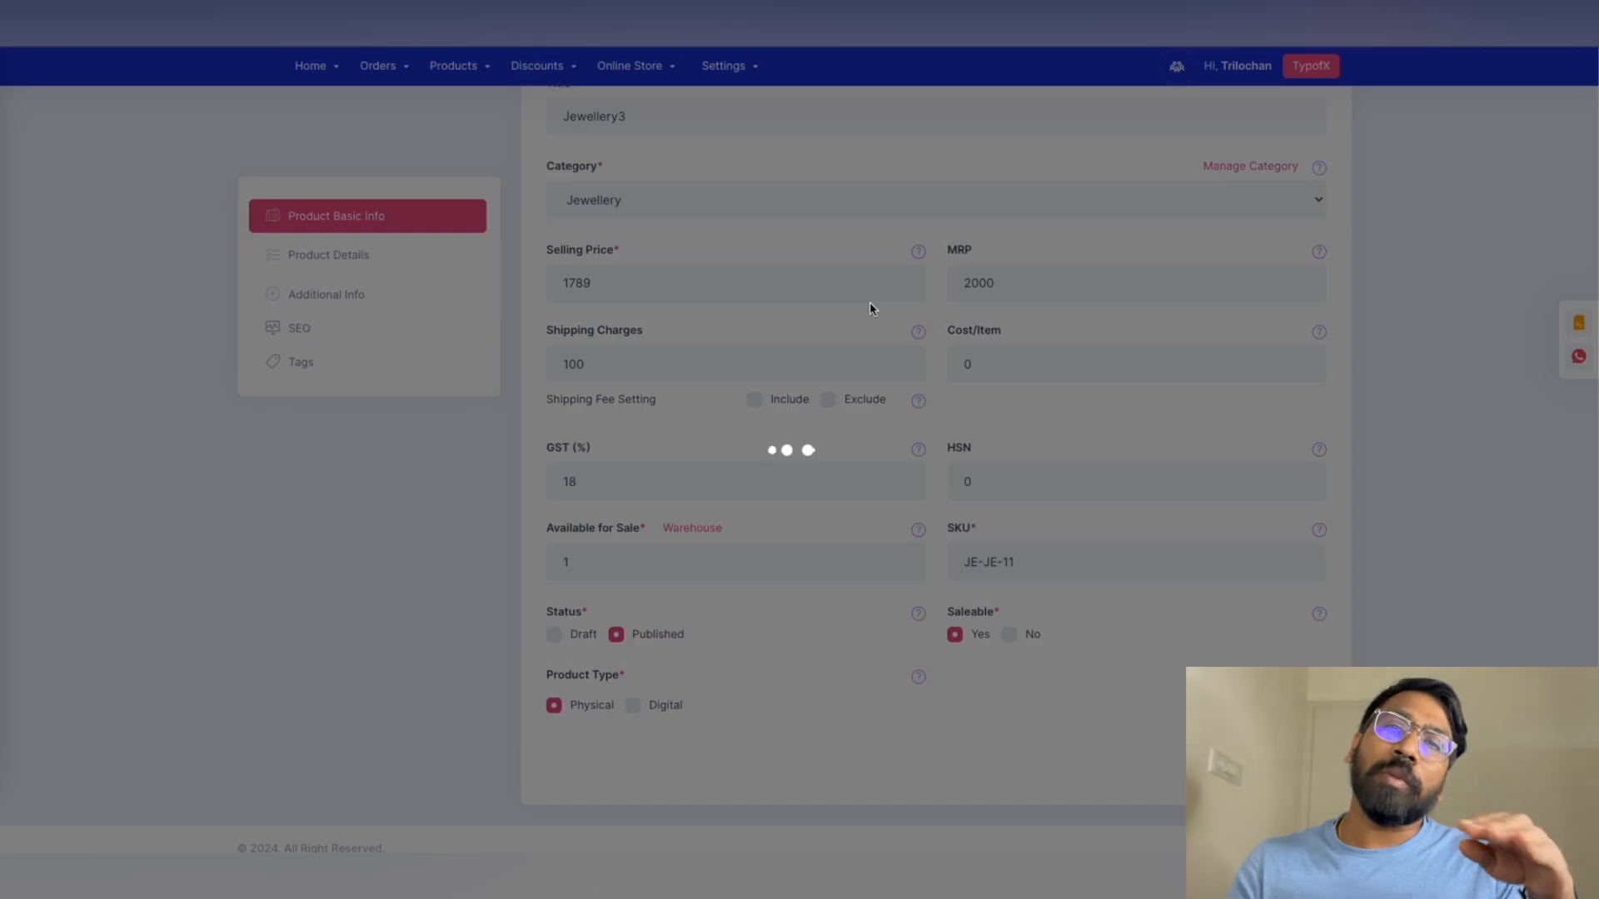
# Add Jewellery4 with a cropped photo, Jewellery category and price 1789, and save it
pyautogui.click(566, 289)
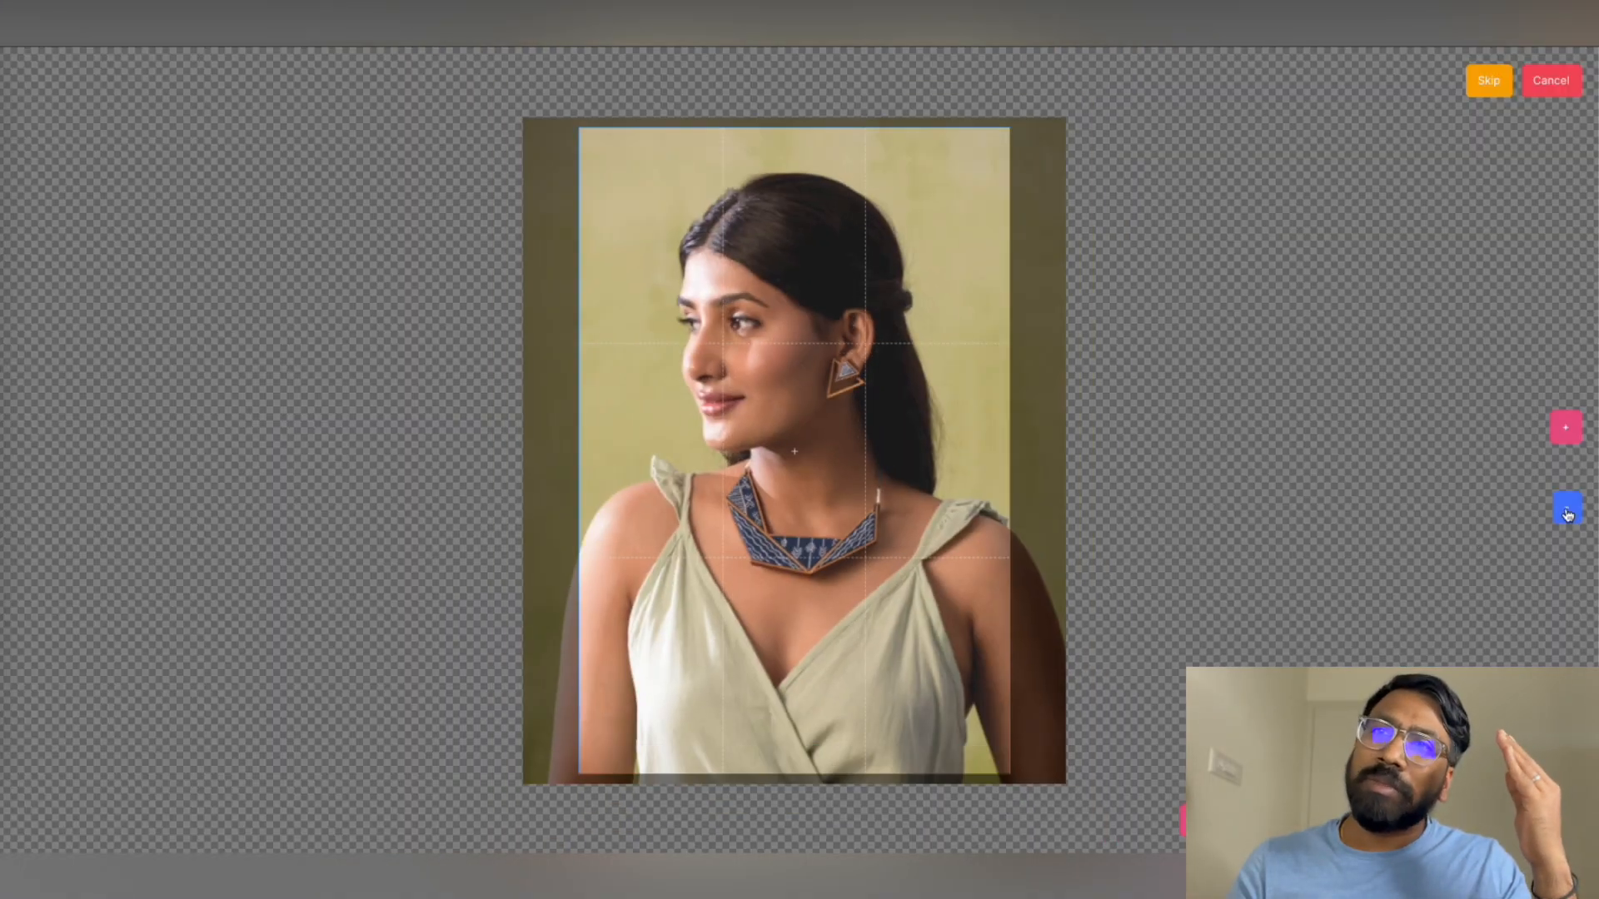
pyautogui.click(1487, 75)
pyautogui.click(658, 379)
pyautogui.click(703, 460)
pyautogui.press('BackSpace')
pyautogui.write('4')
pyautogui.click(629, 463)
pyautogui.click(620, 503)
pyautogui.click(629, 546)
pyautogui.write('1789')
pyautogui.click(1016, 547)
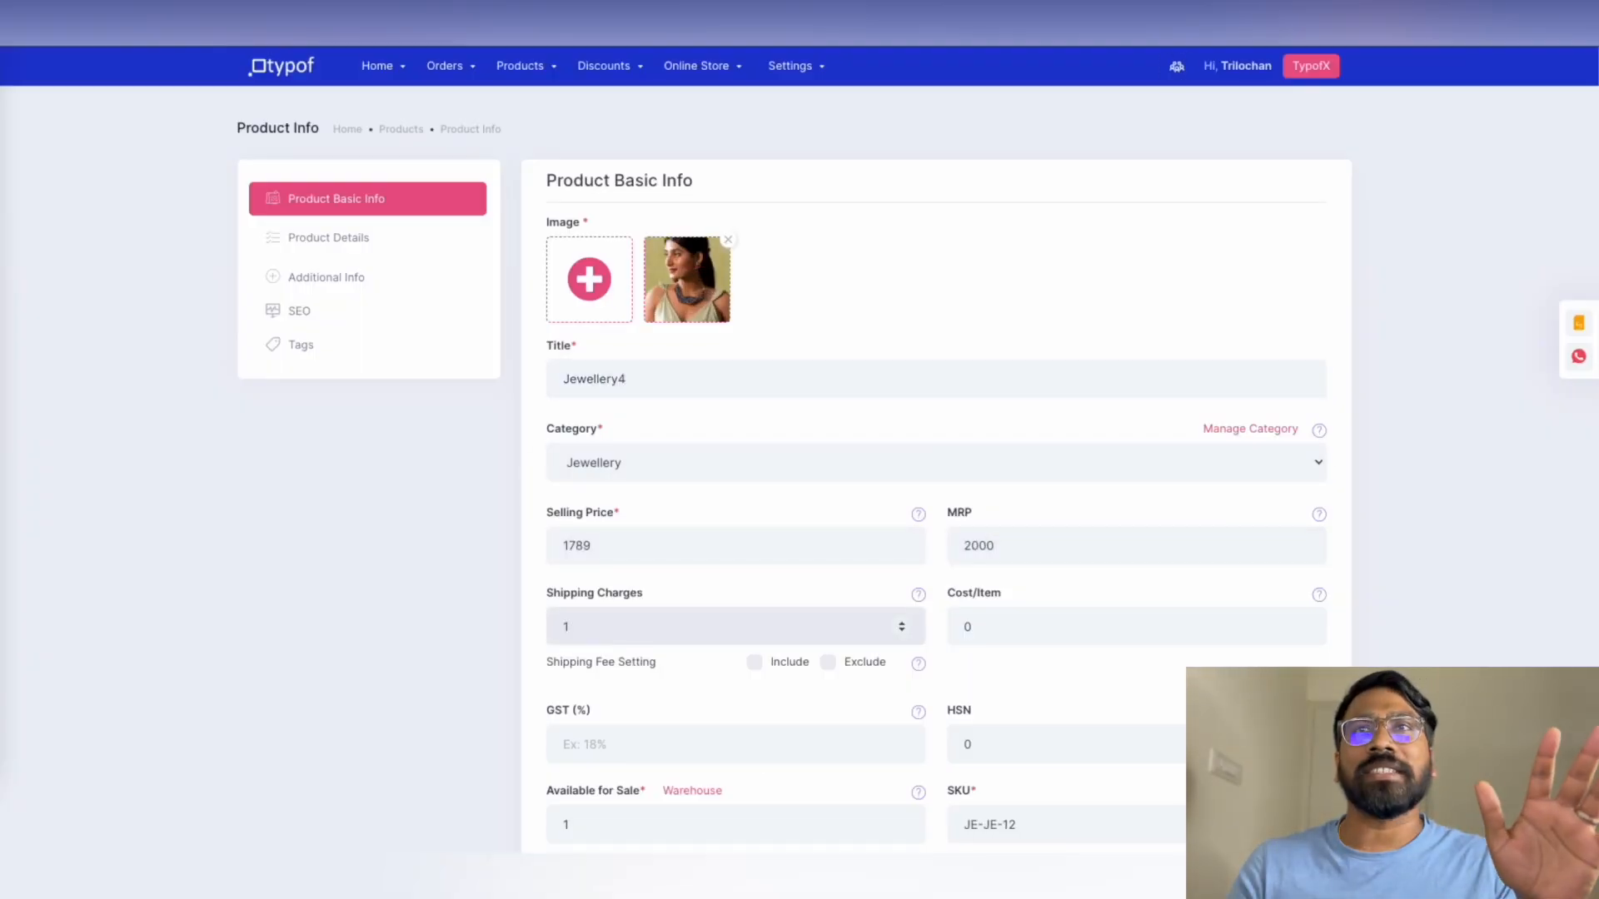
pyautogui.scroll(-3, 936, 507)
pyautogui.click(1265, 732)
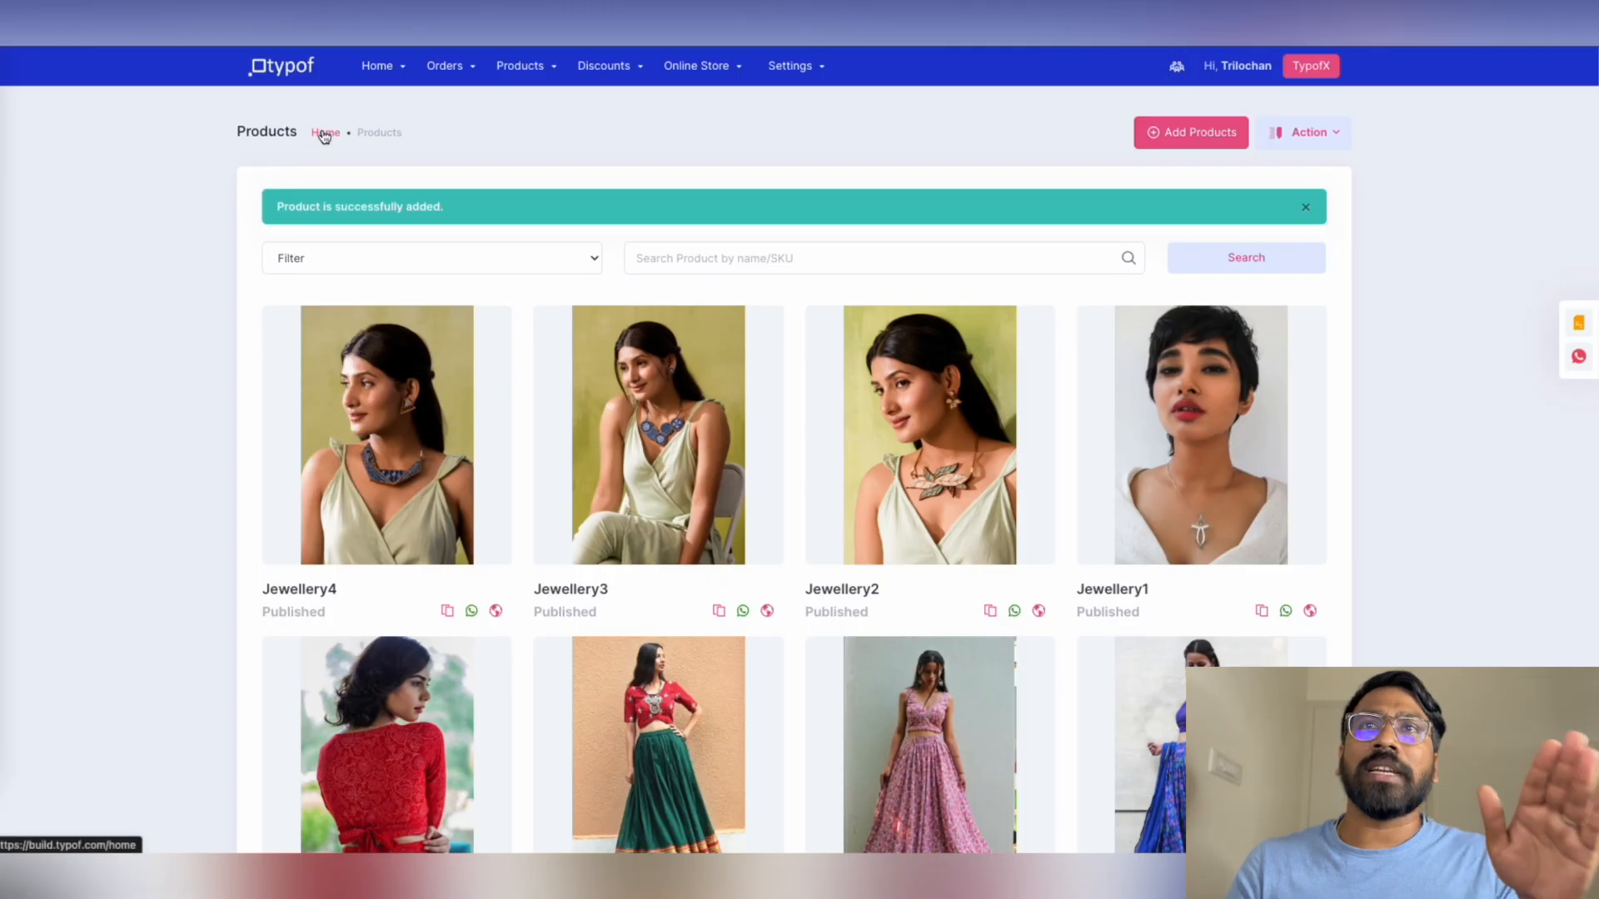
# Set mograpink_logo_400x.jpg as both the Header logo and favicon, and save the header
pyautogui.click(325, 134)
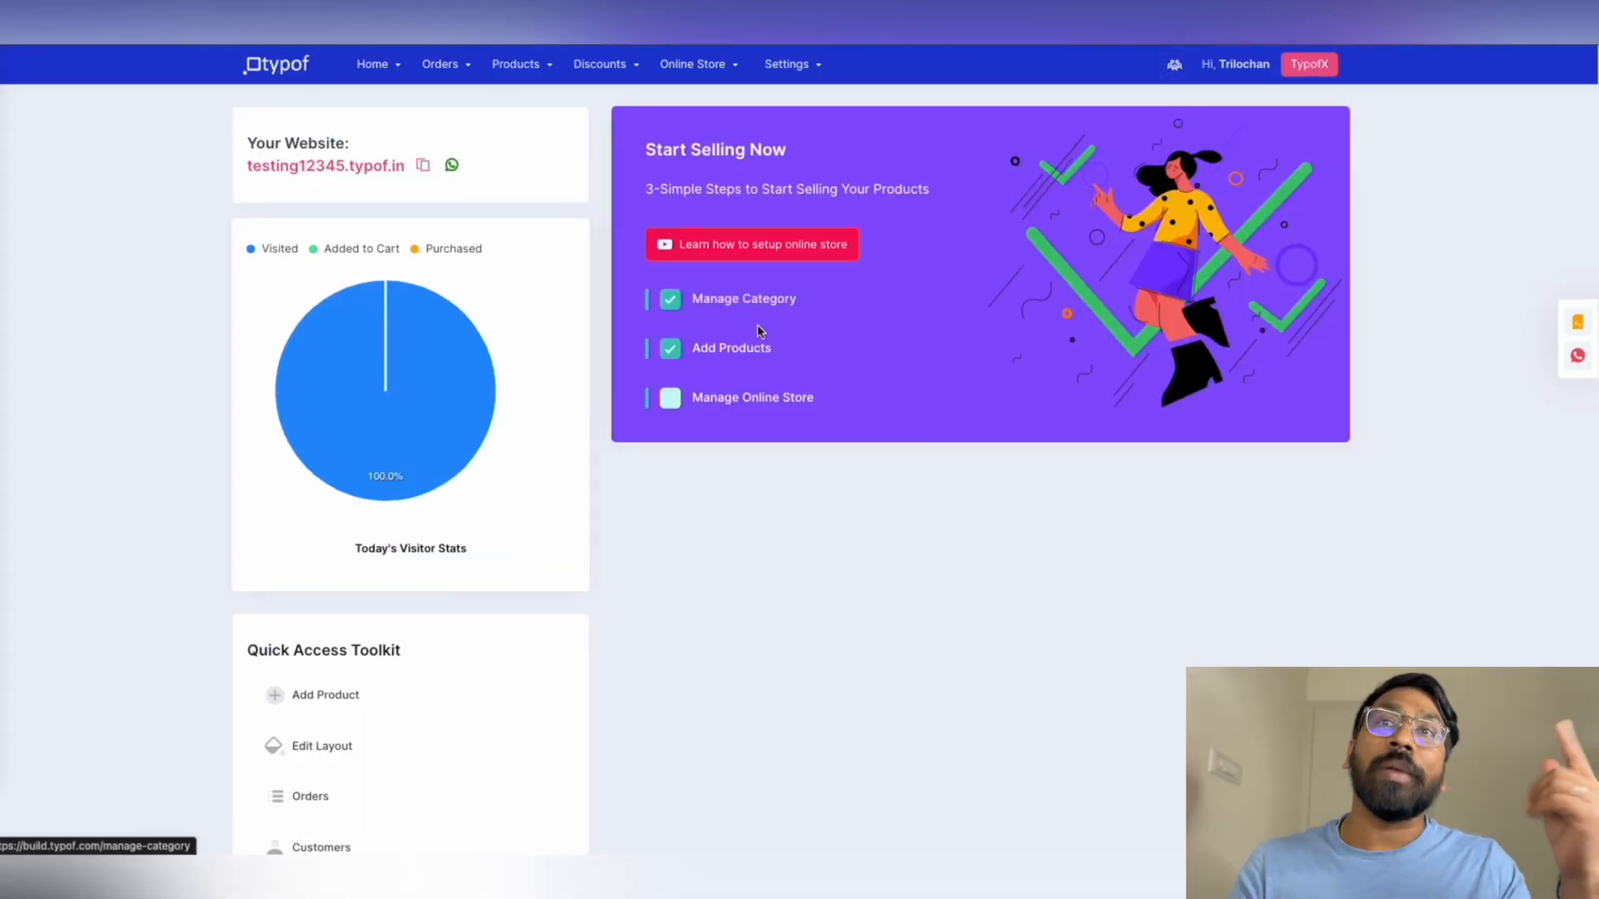
pyautogui.click(737, 403)
pyautogui.click(1116, 224)
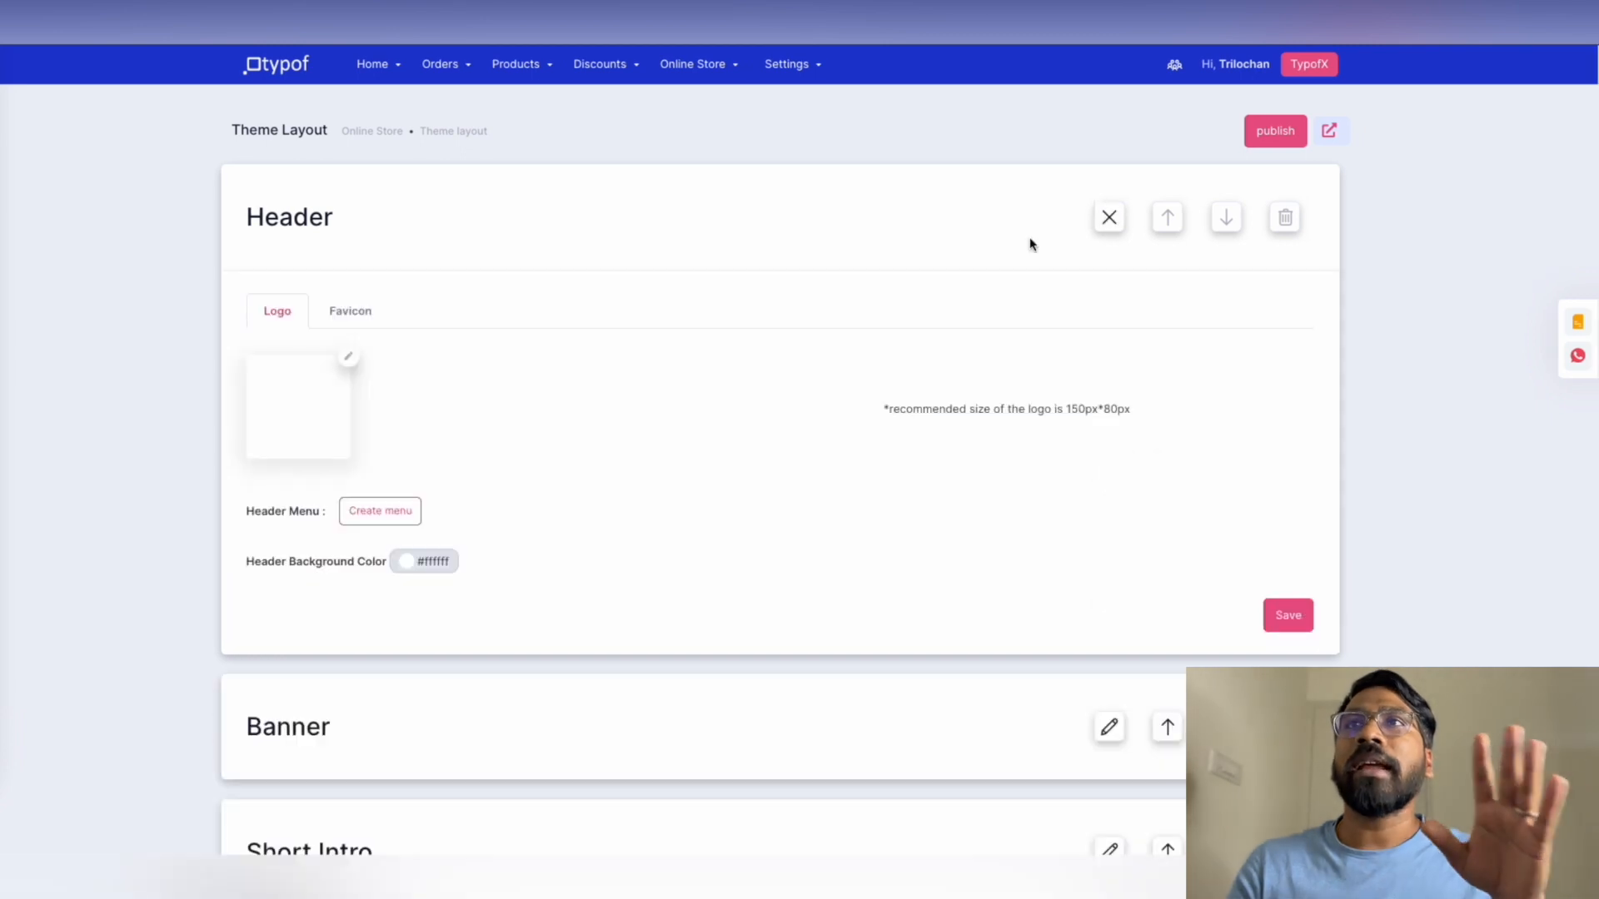
pyautogui.click(348, 358)
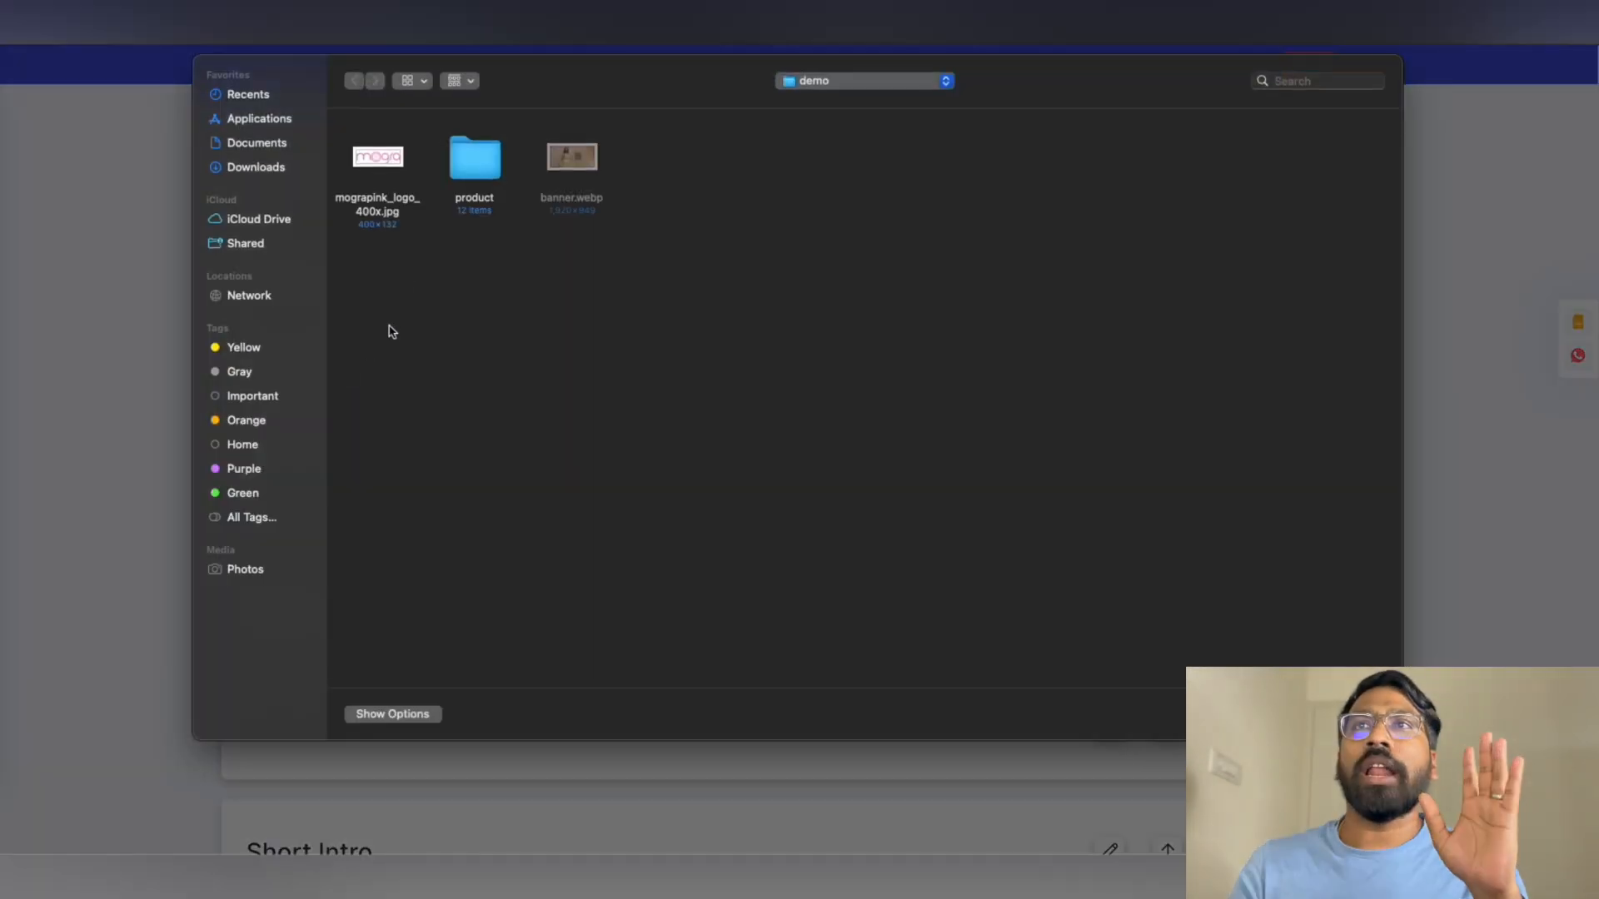
pyautogui.click(396, 195)
pyautogui.press('Return')
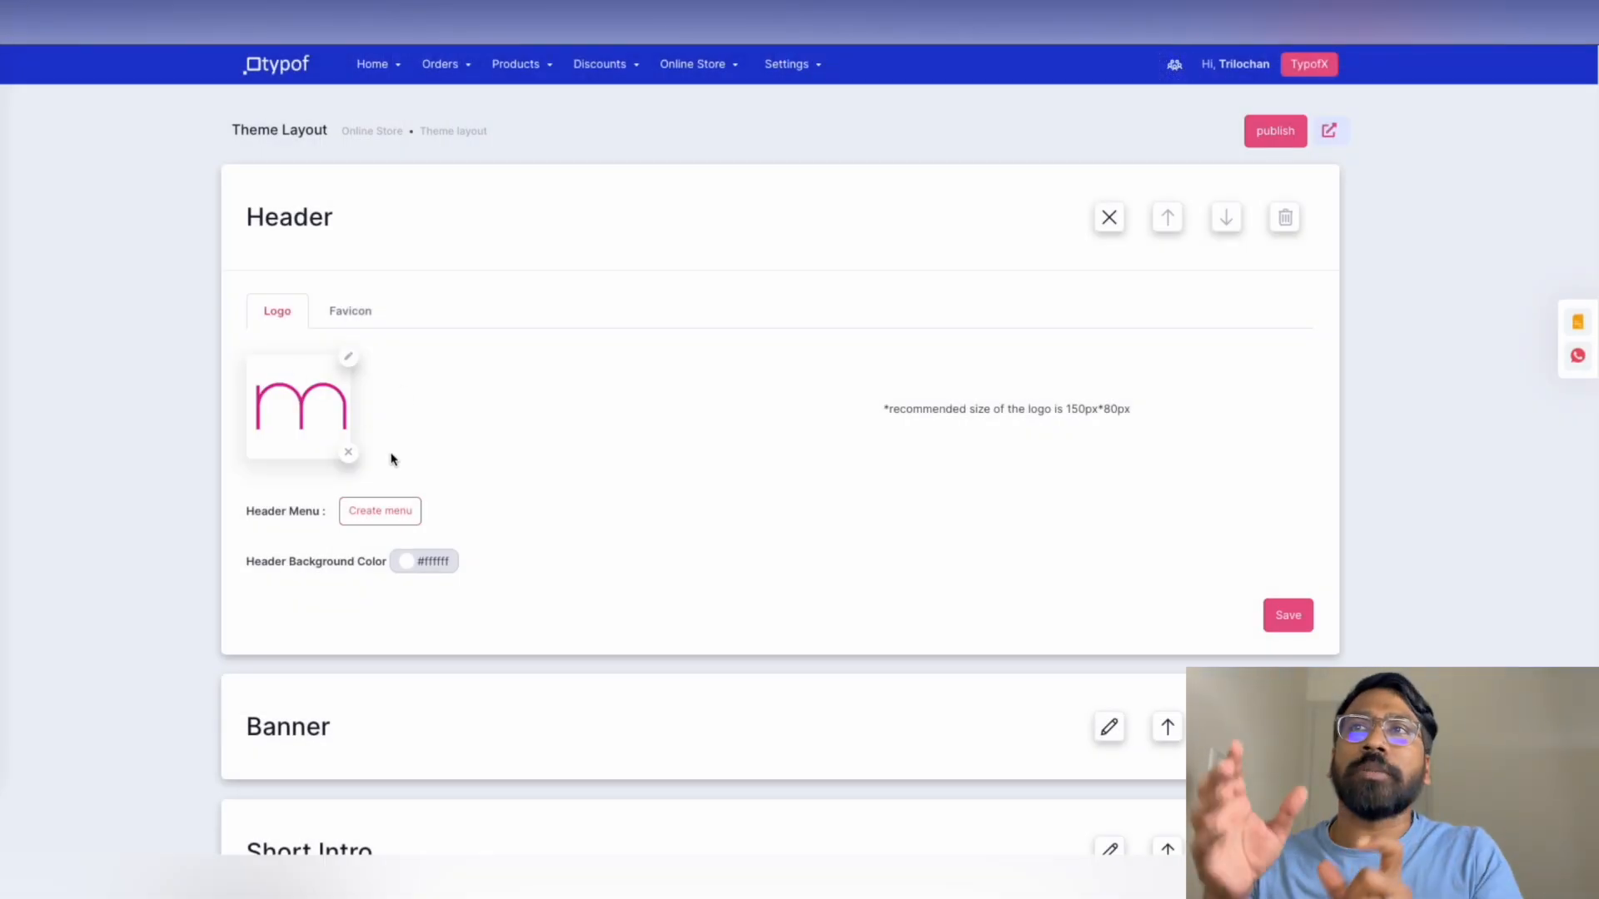
pyautogui.click(359, 313)
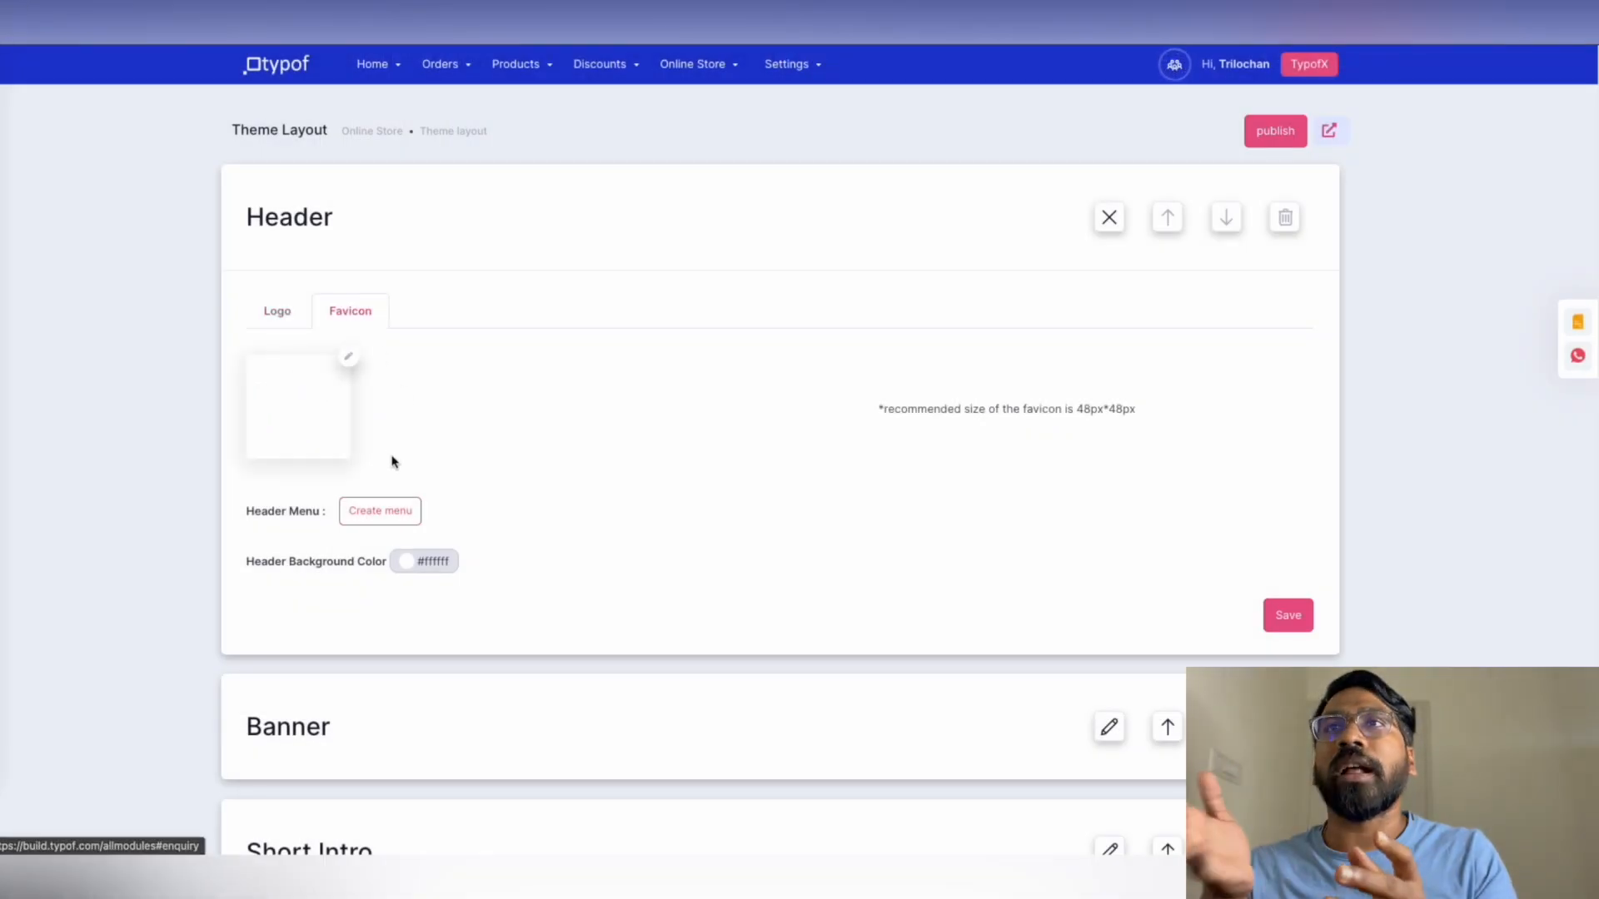
pyautogui.click(349, 358)
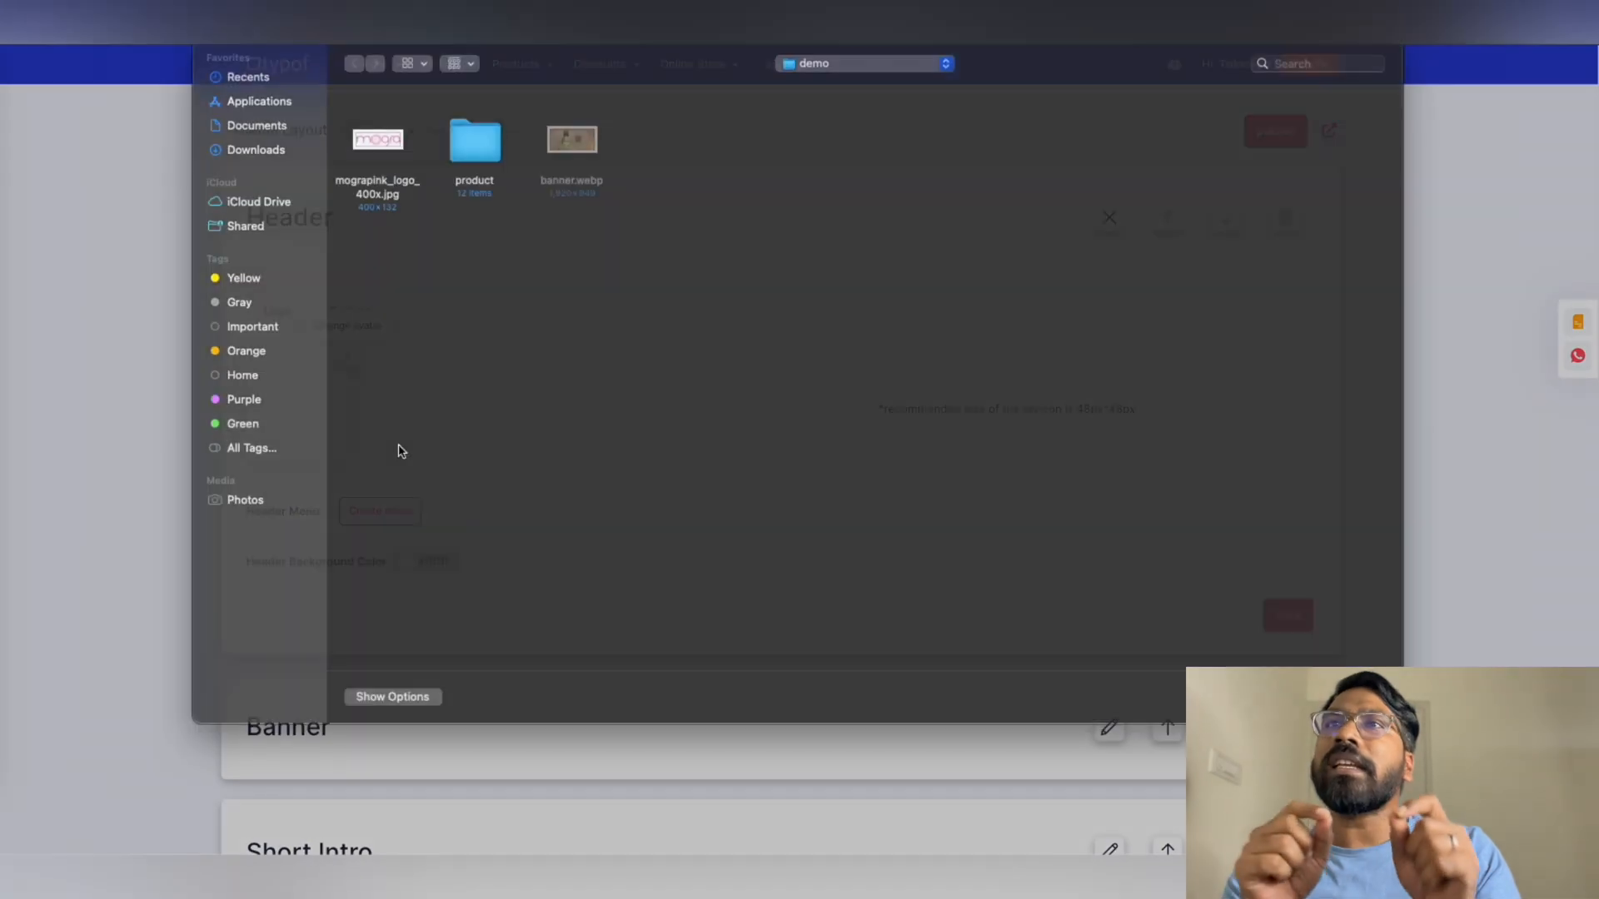
pyautogui.click(404, 203)
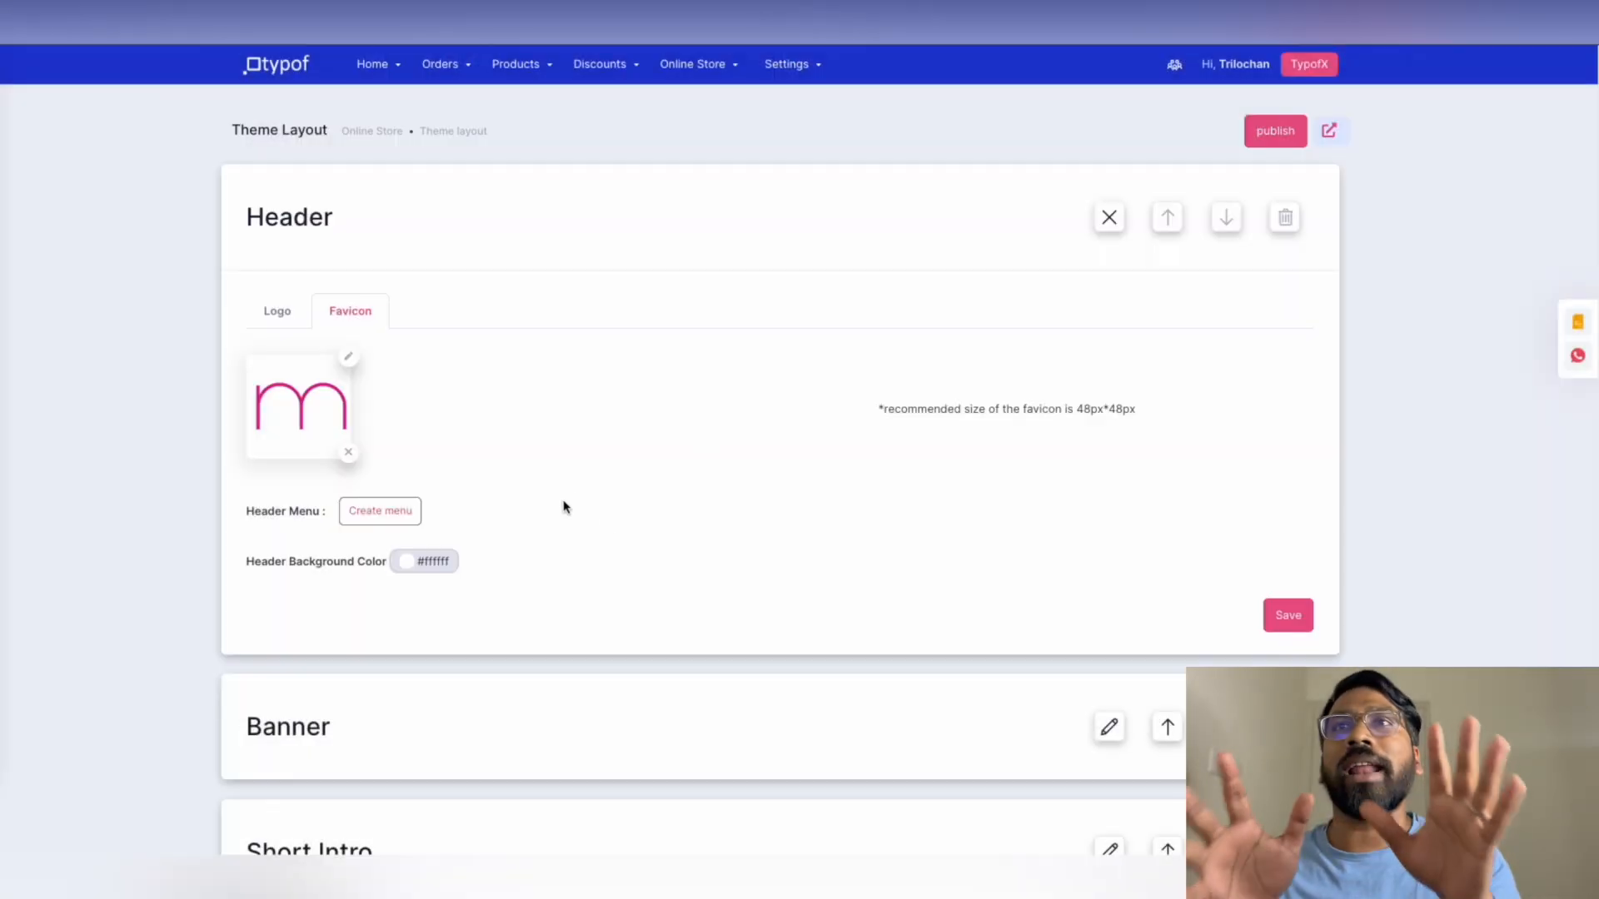
pyautogui.click(1293, 614)
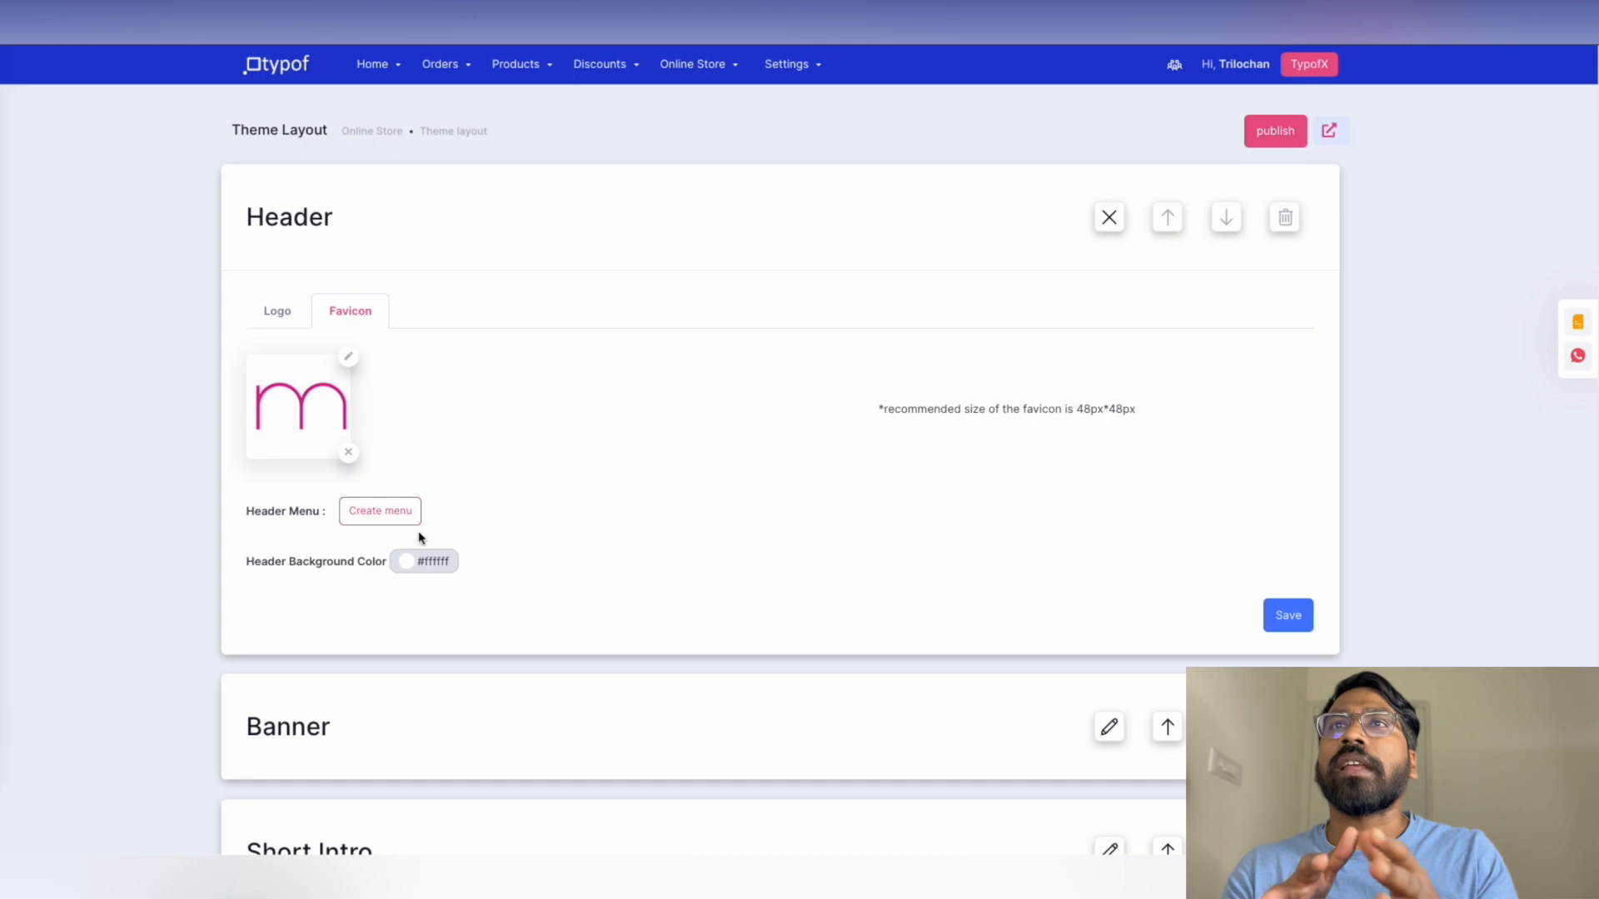
pyautogui.click(392, 516)
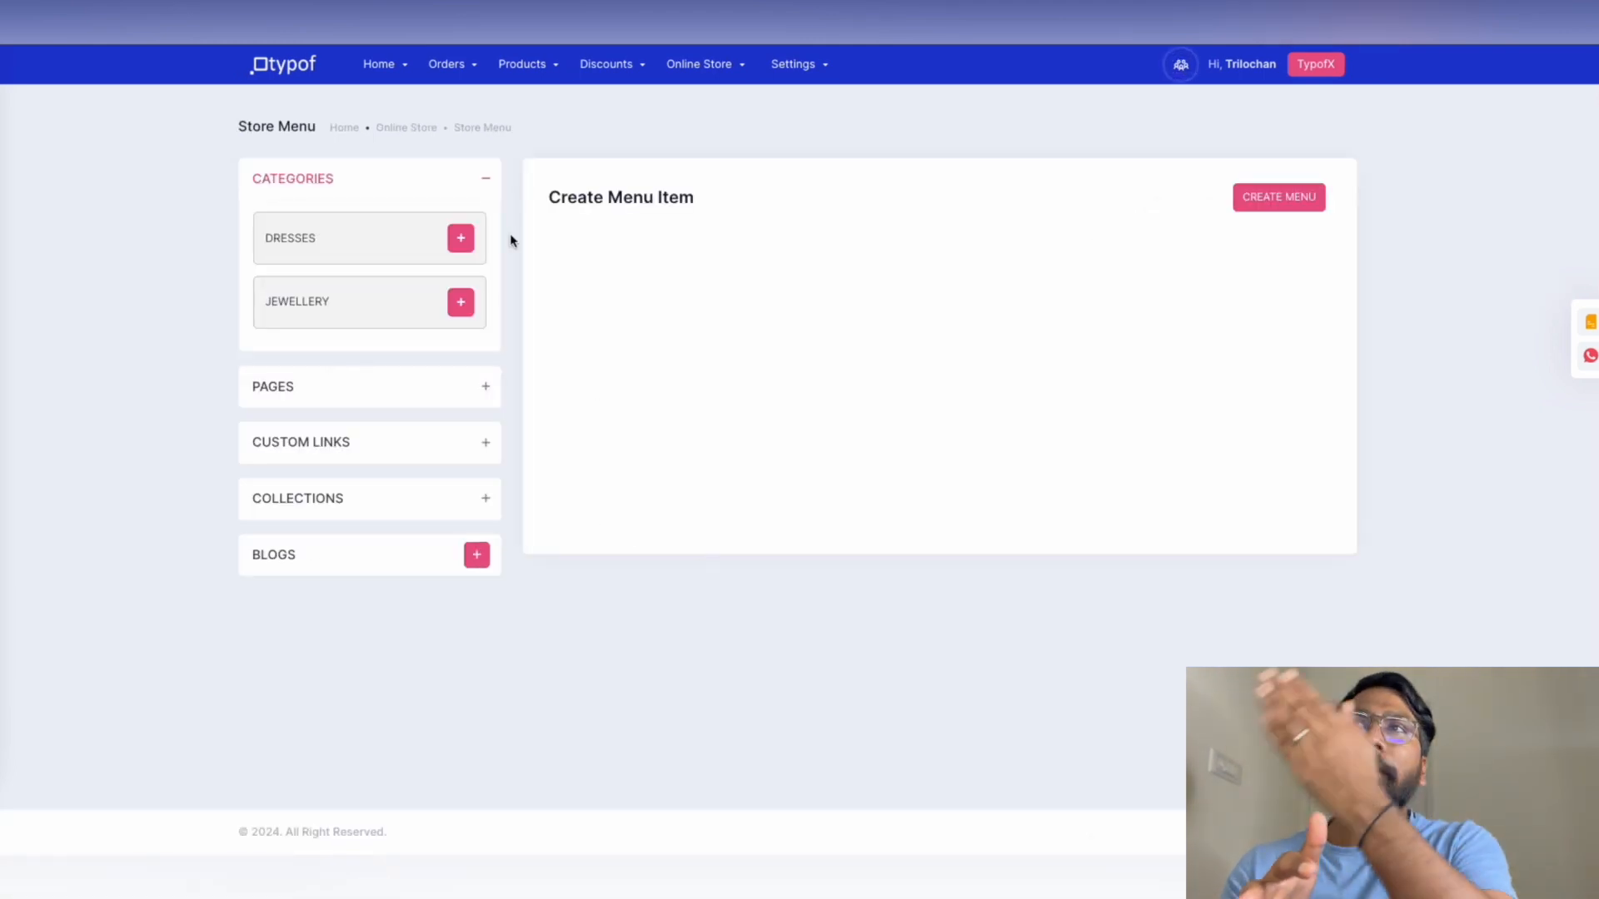
# Add the DRESSES and JEWELLERY categories and the HOME page to the menu, then save it
pyautogui.click(461, 239)
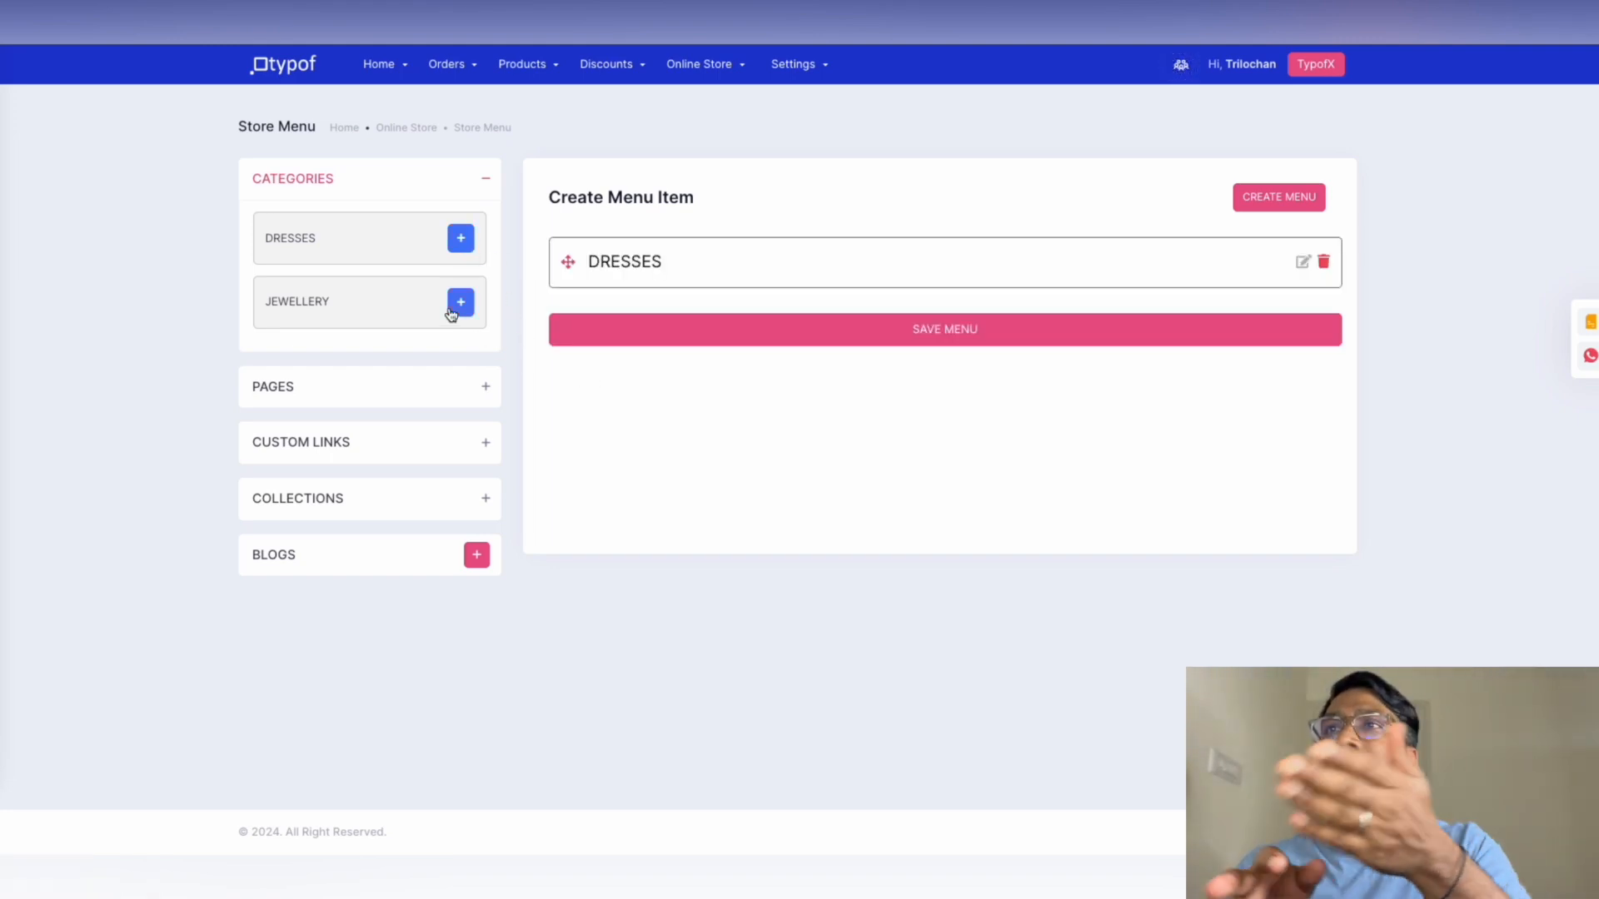
pyautogui.click(461, 303)
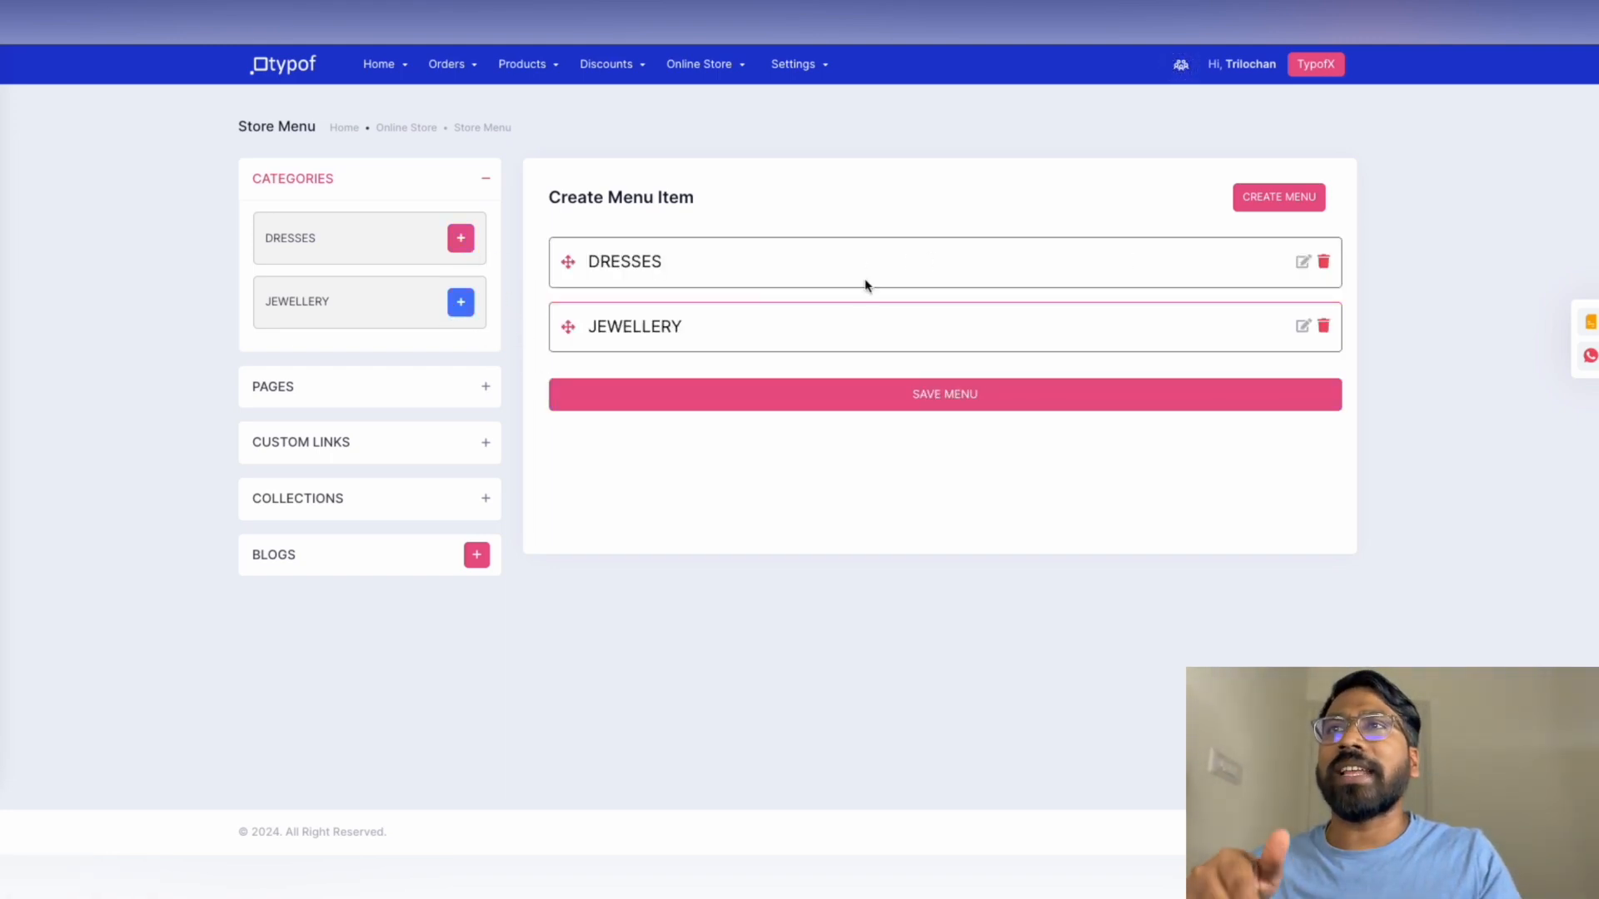
pyautogui.click(487, 386)
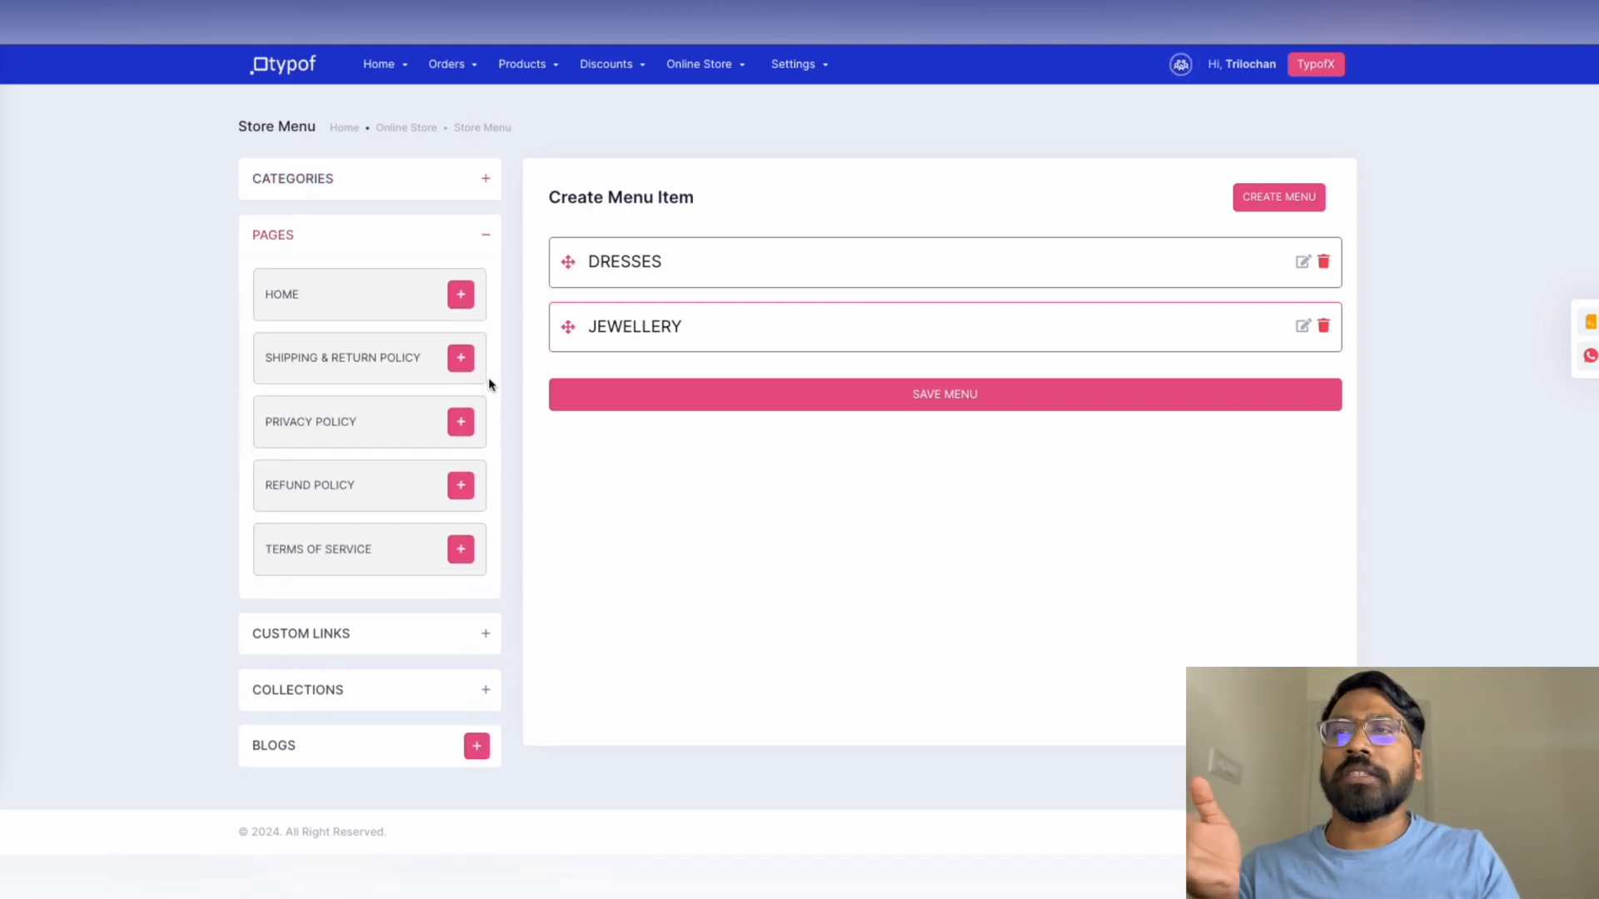
pyautogui.click(460, 296)
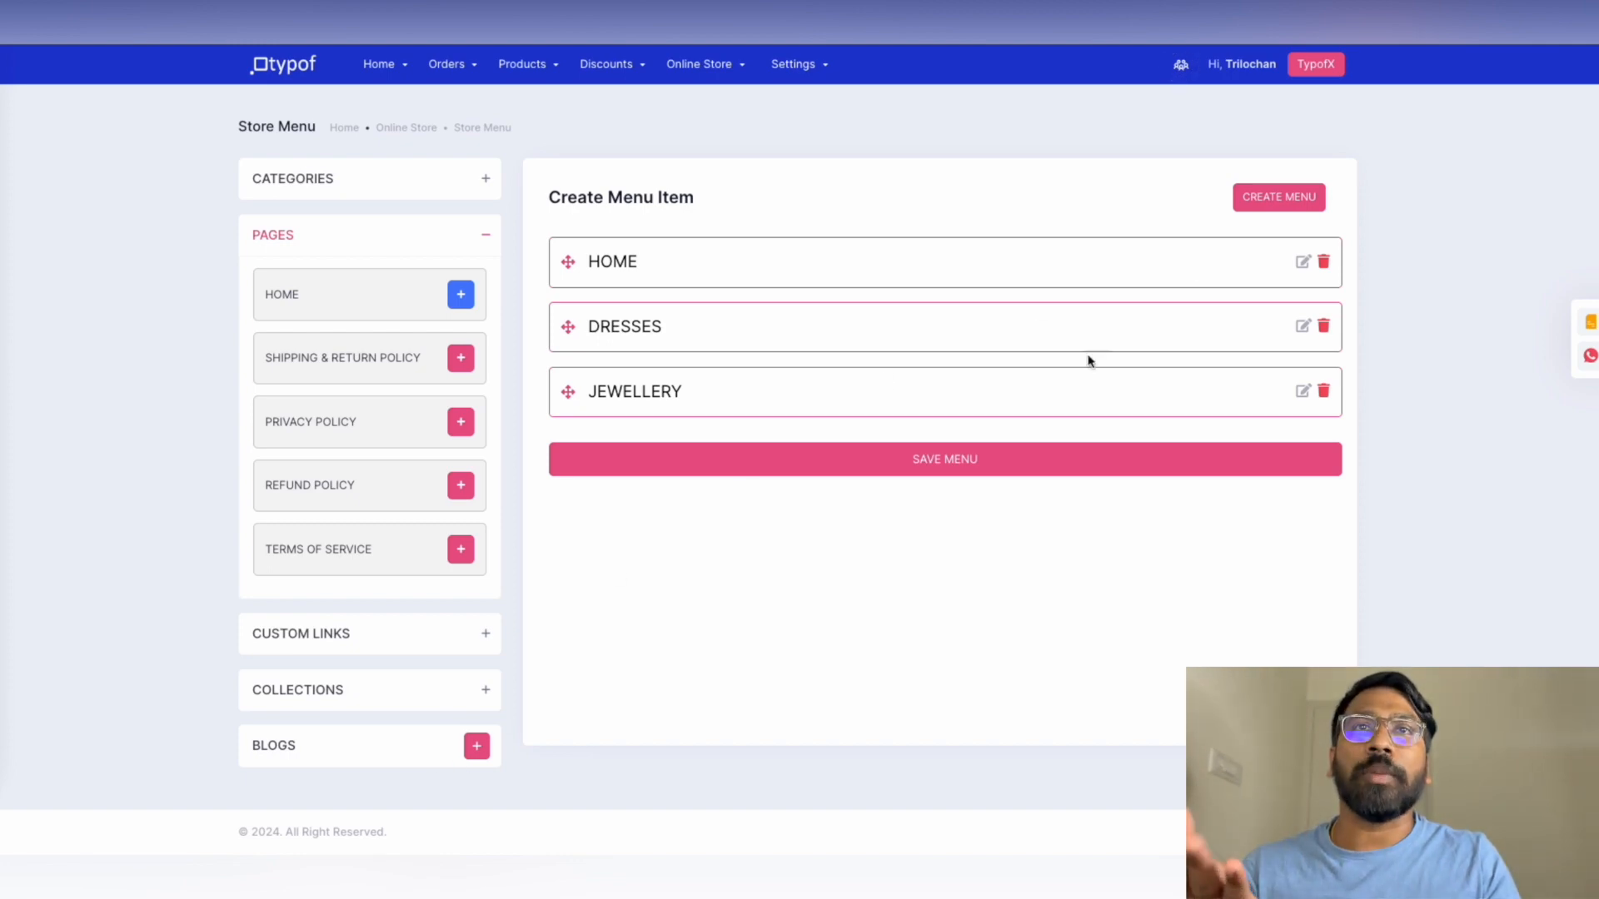
pyautogui.click(932, 472)
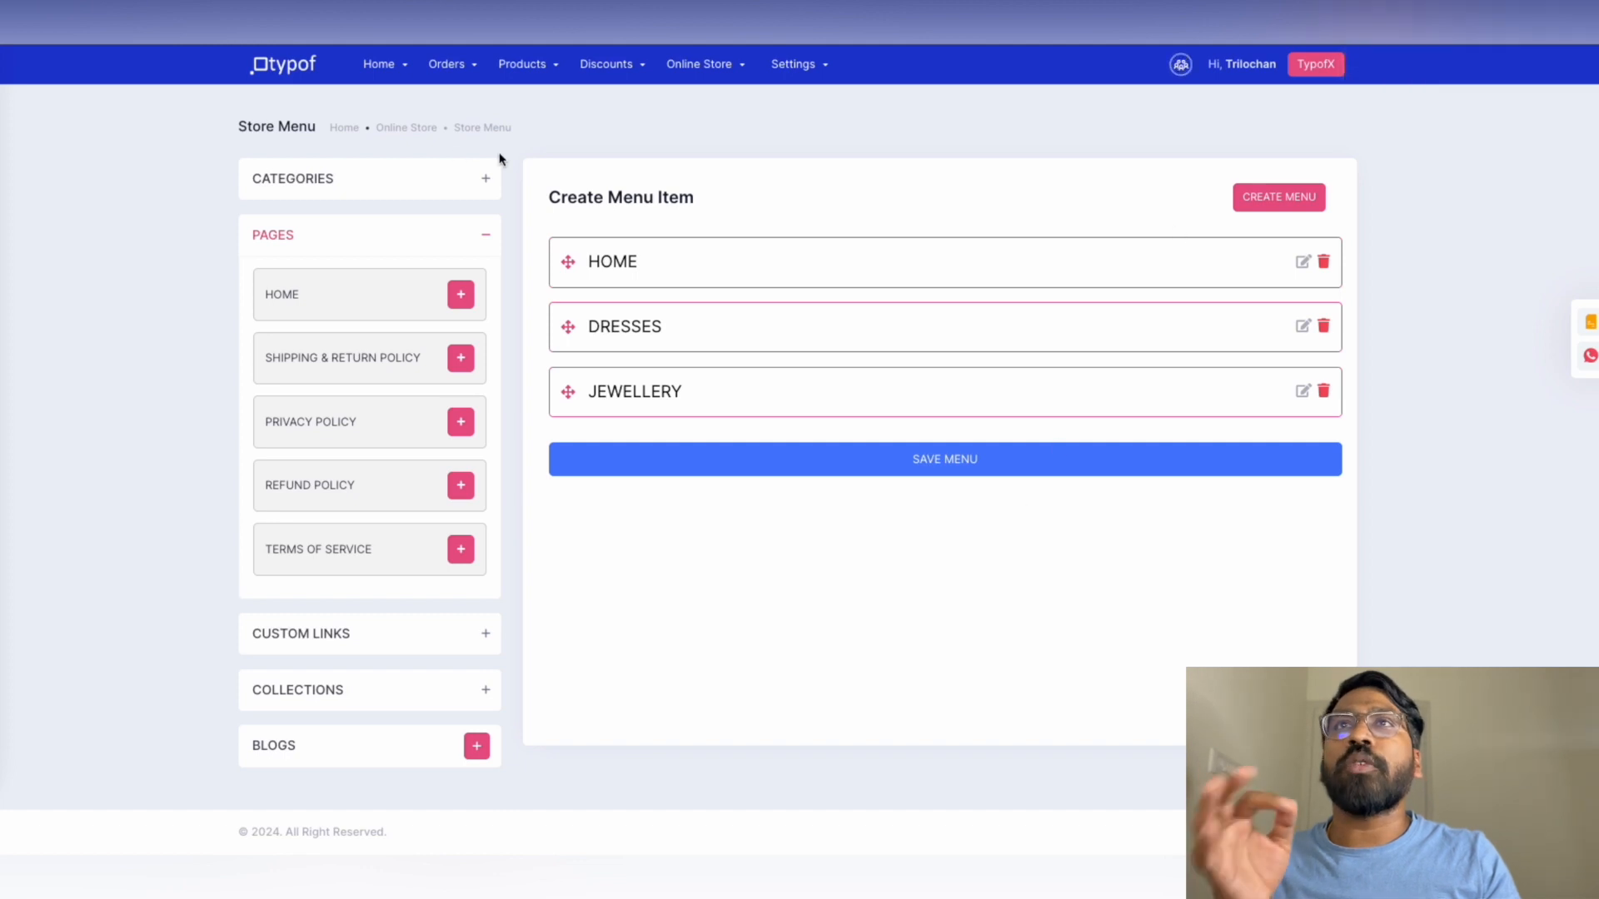
pyautogui.click(493, 130)
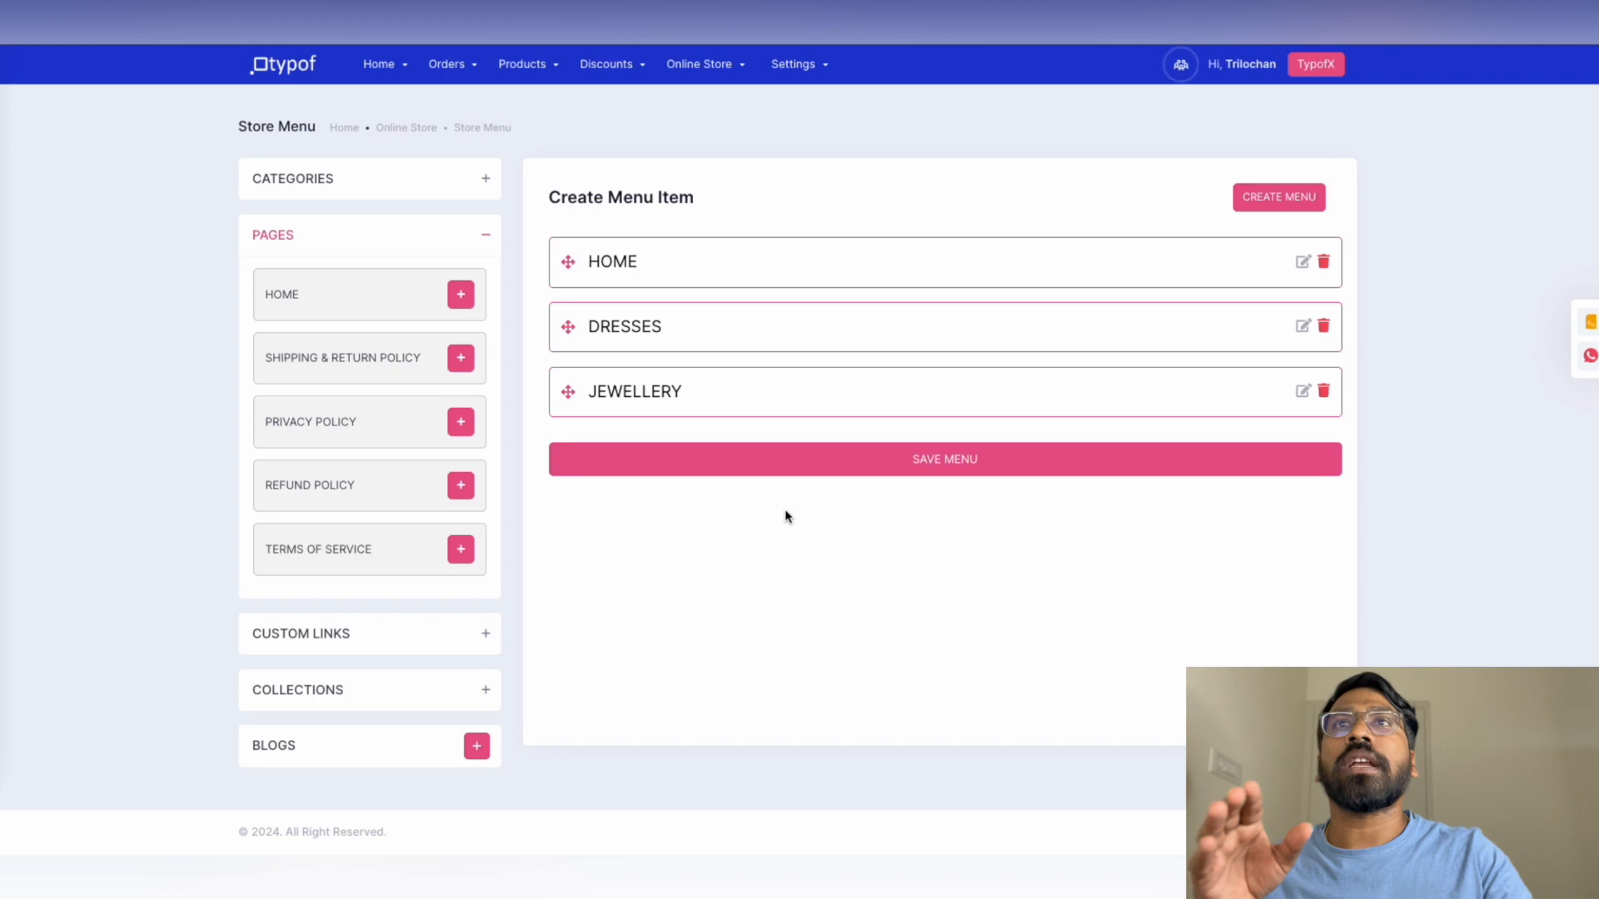
# Re-save the Header module with its HOME, DRESSES, JEWELLERY menu and publish the theme layout
pyautogui.moveTo(712, 70)
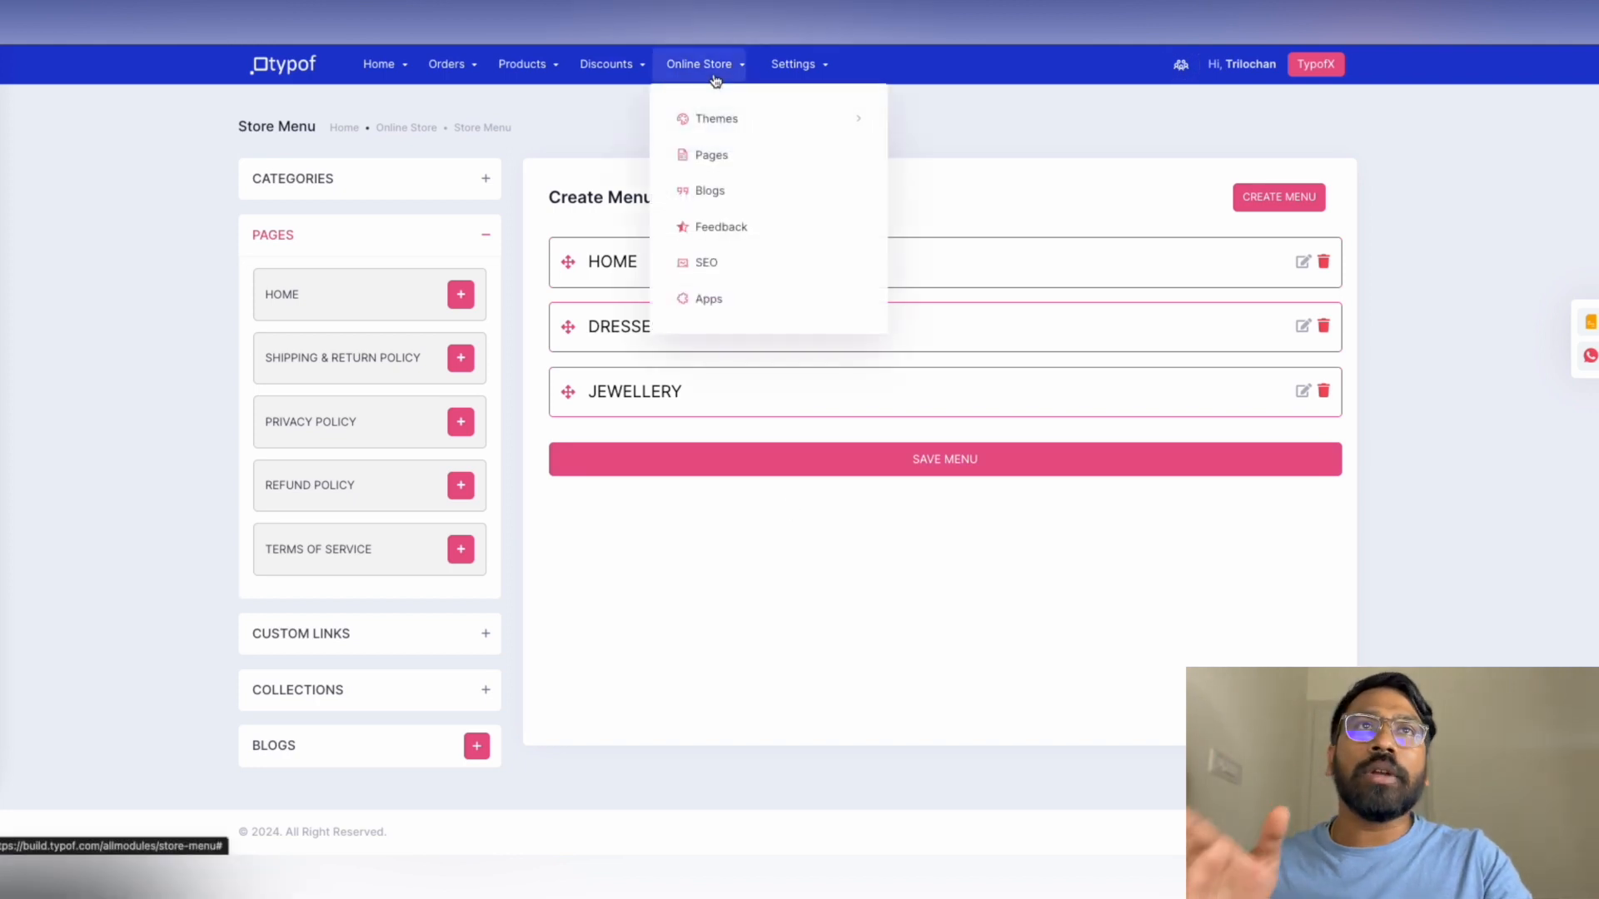
pyautogui.moveTo(831, 126)
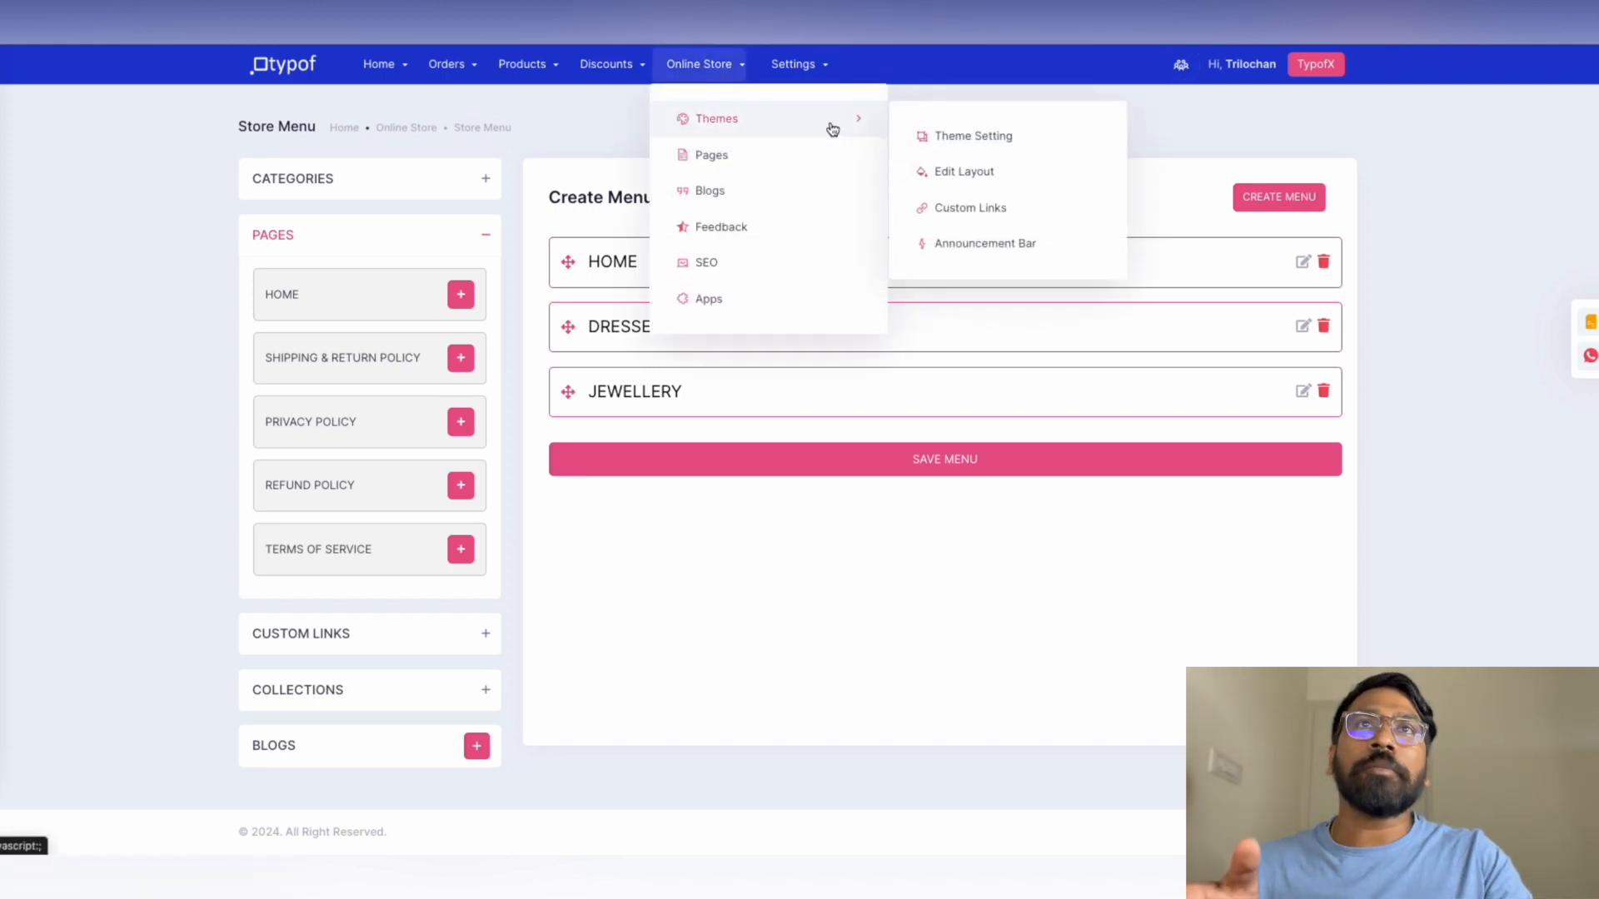
pyautogui.click(985, 179)
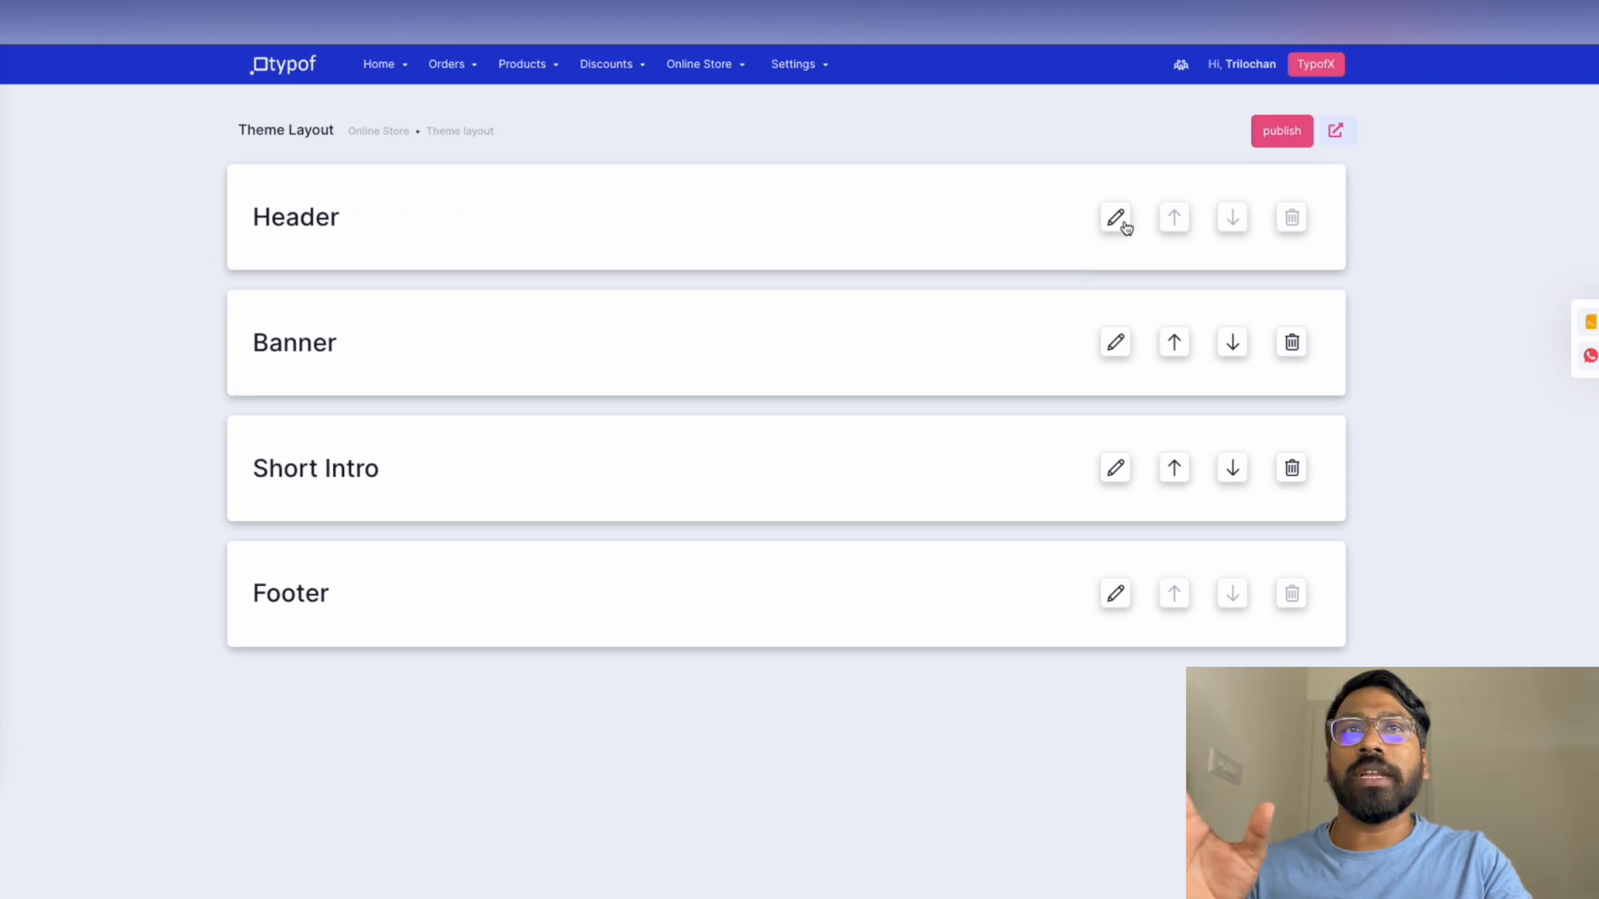
pyautogui.click(1120, 222)
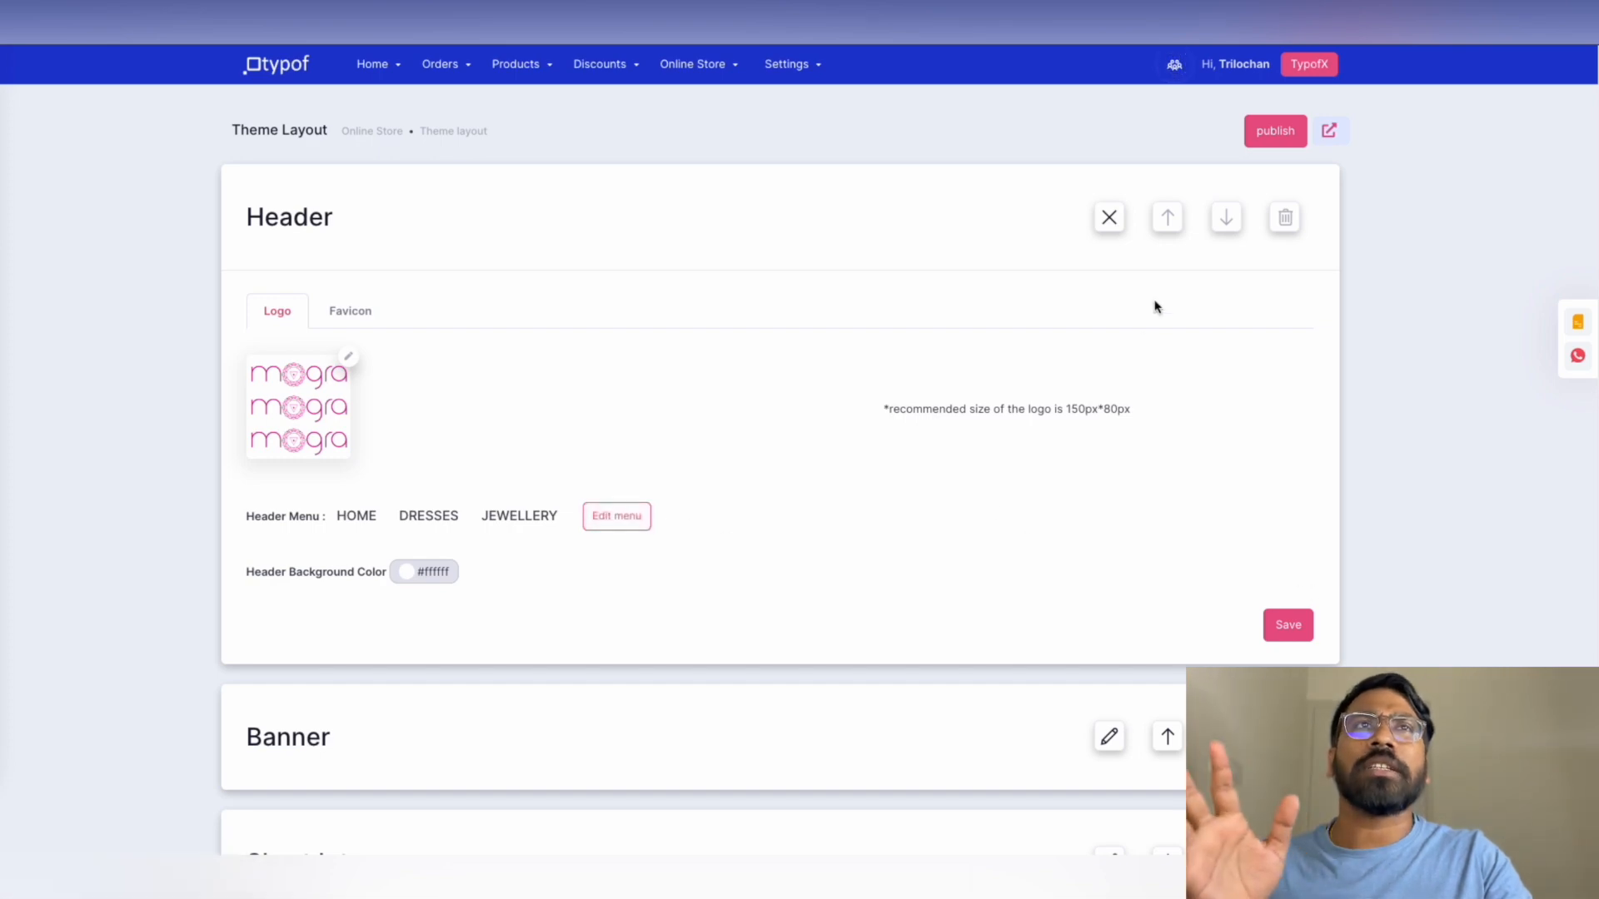
pyautogui.click(1304, 635)
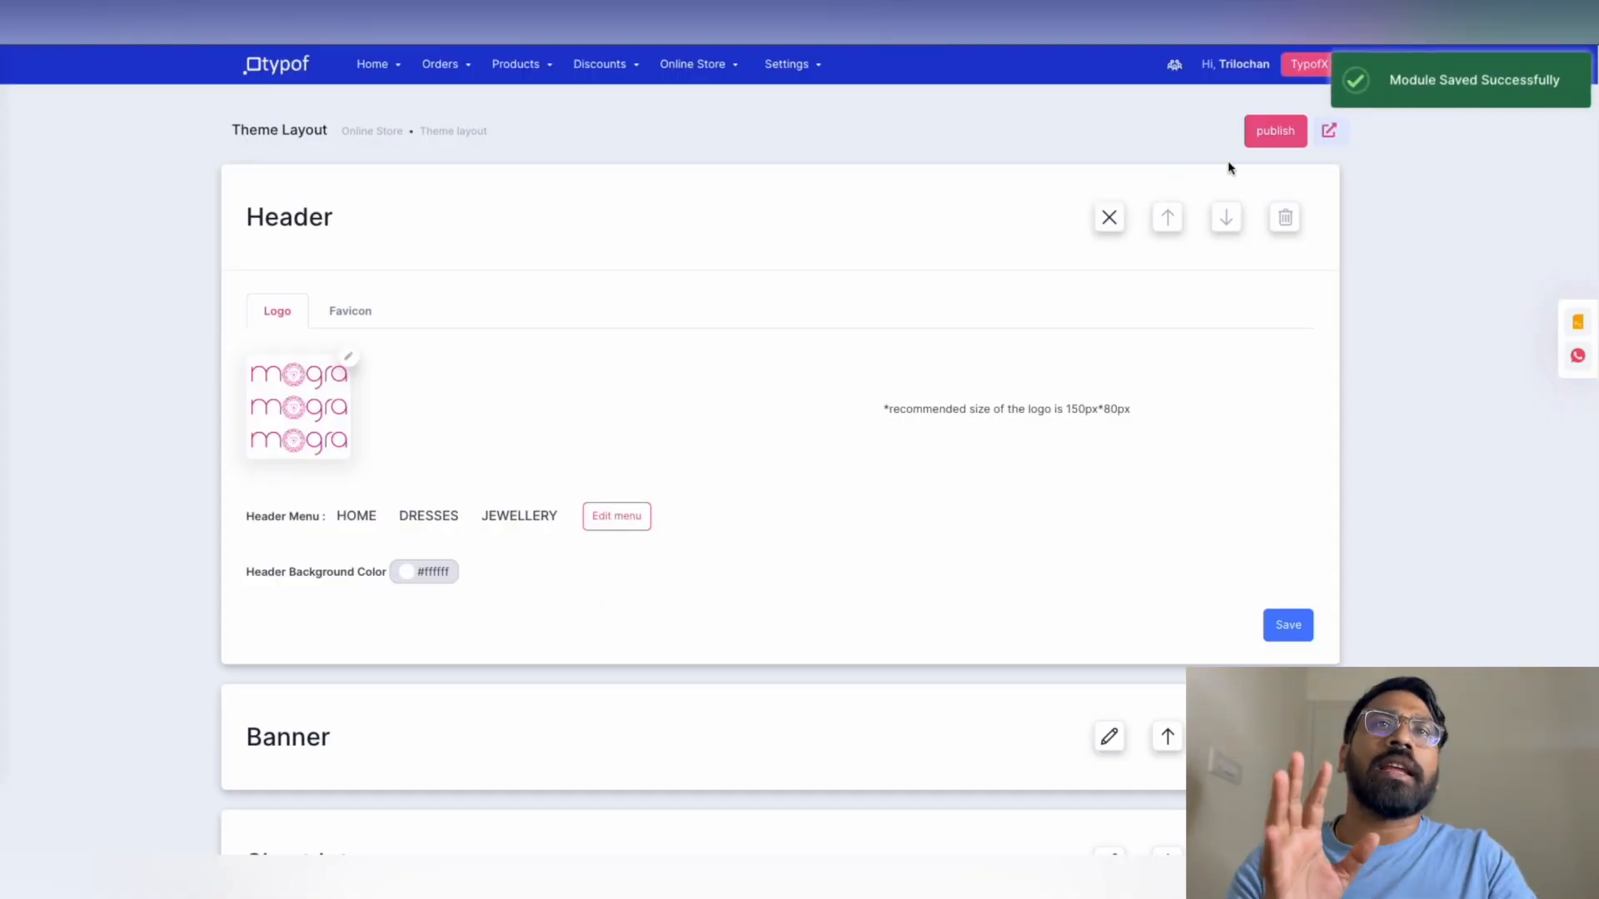
pyautogui.click(1266, 141)
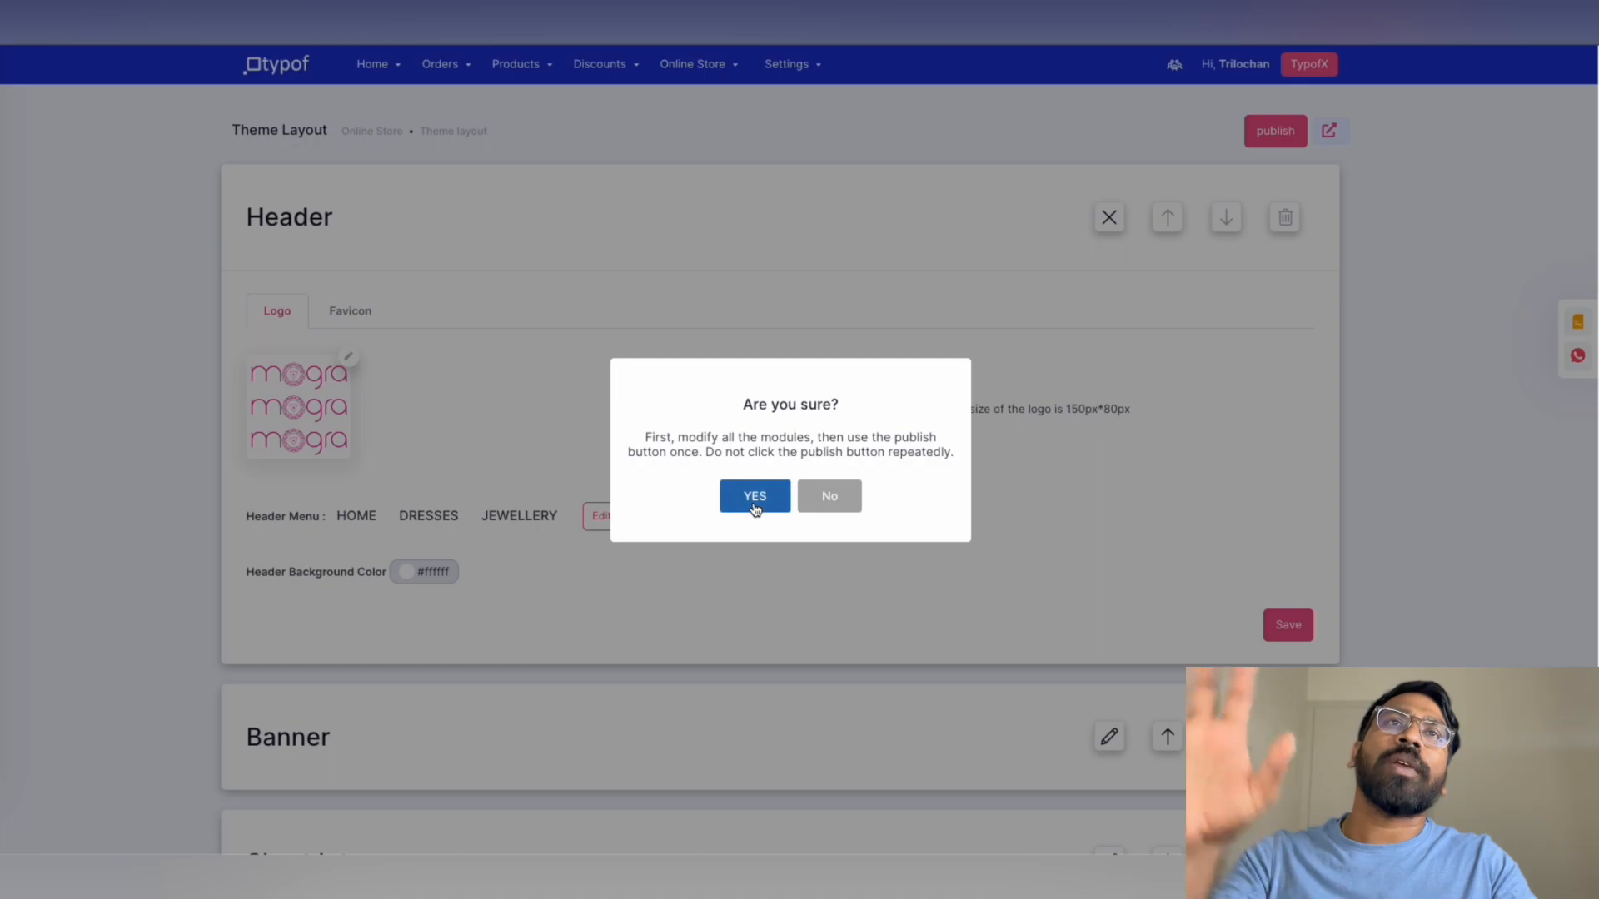
pyautogui.click(751, 497)
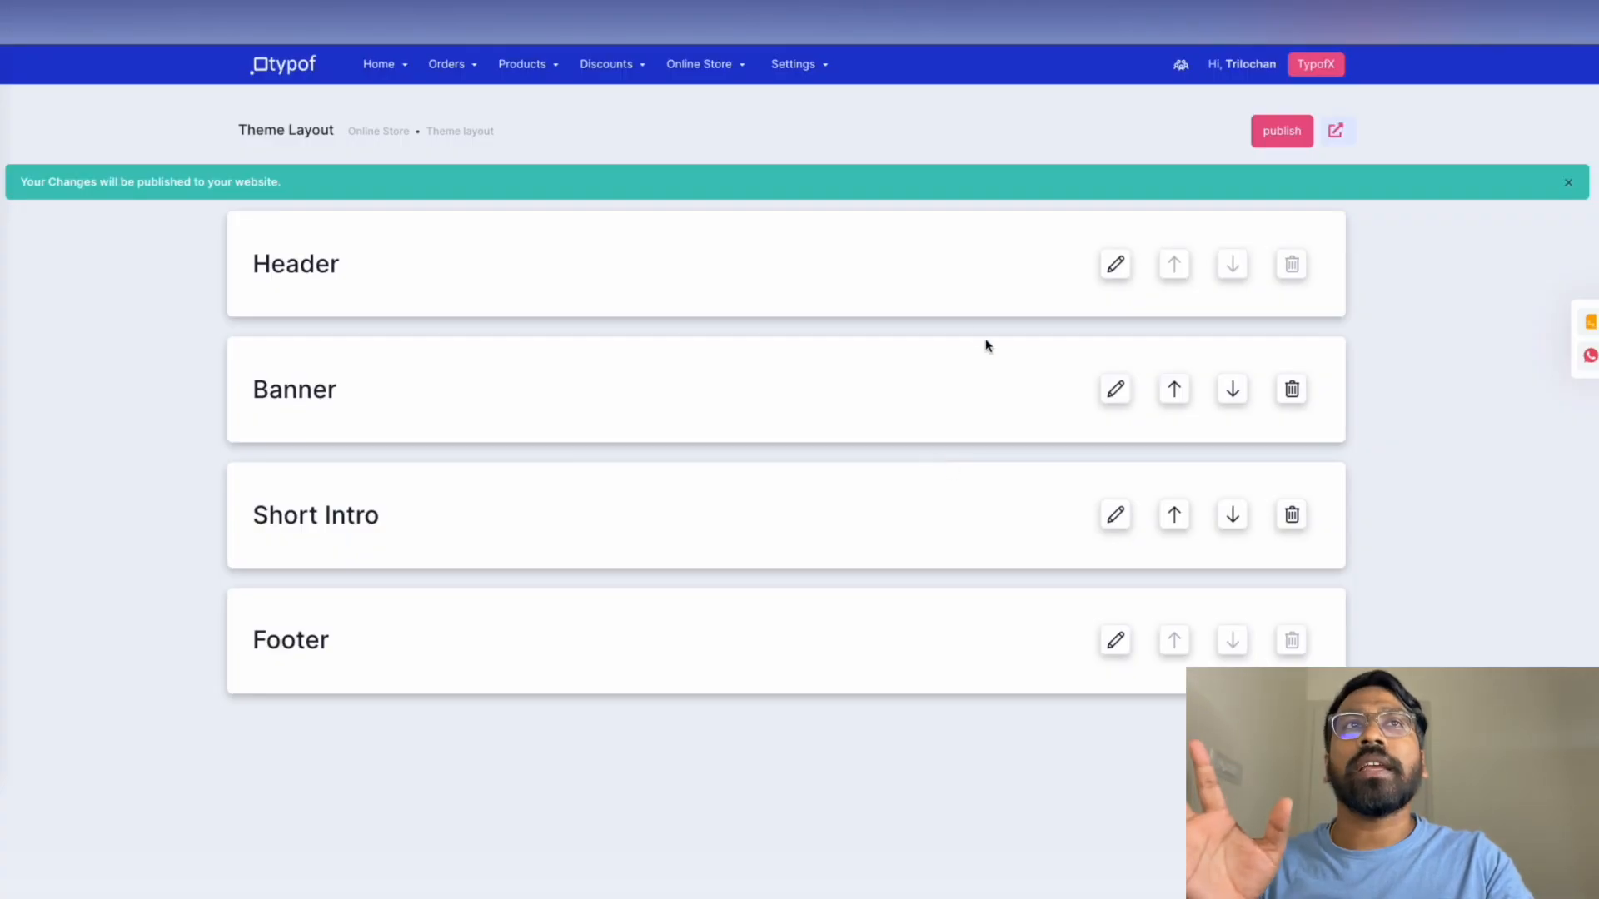
pyautogui.click(1349, 136)
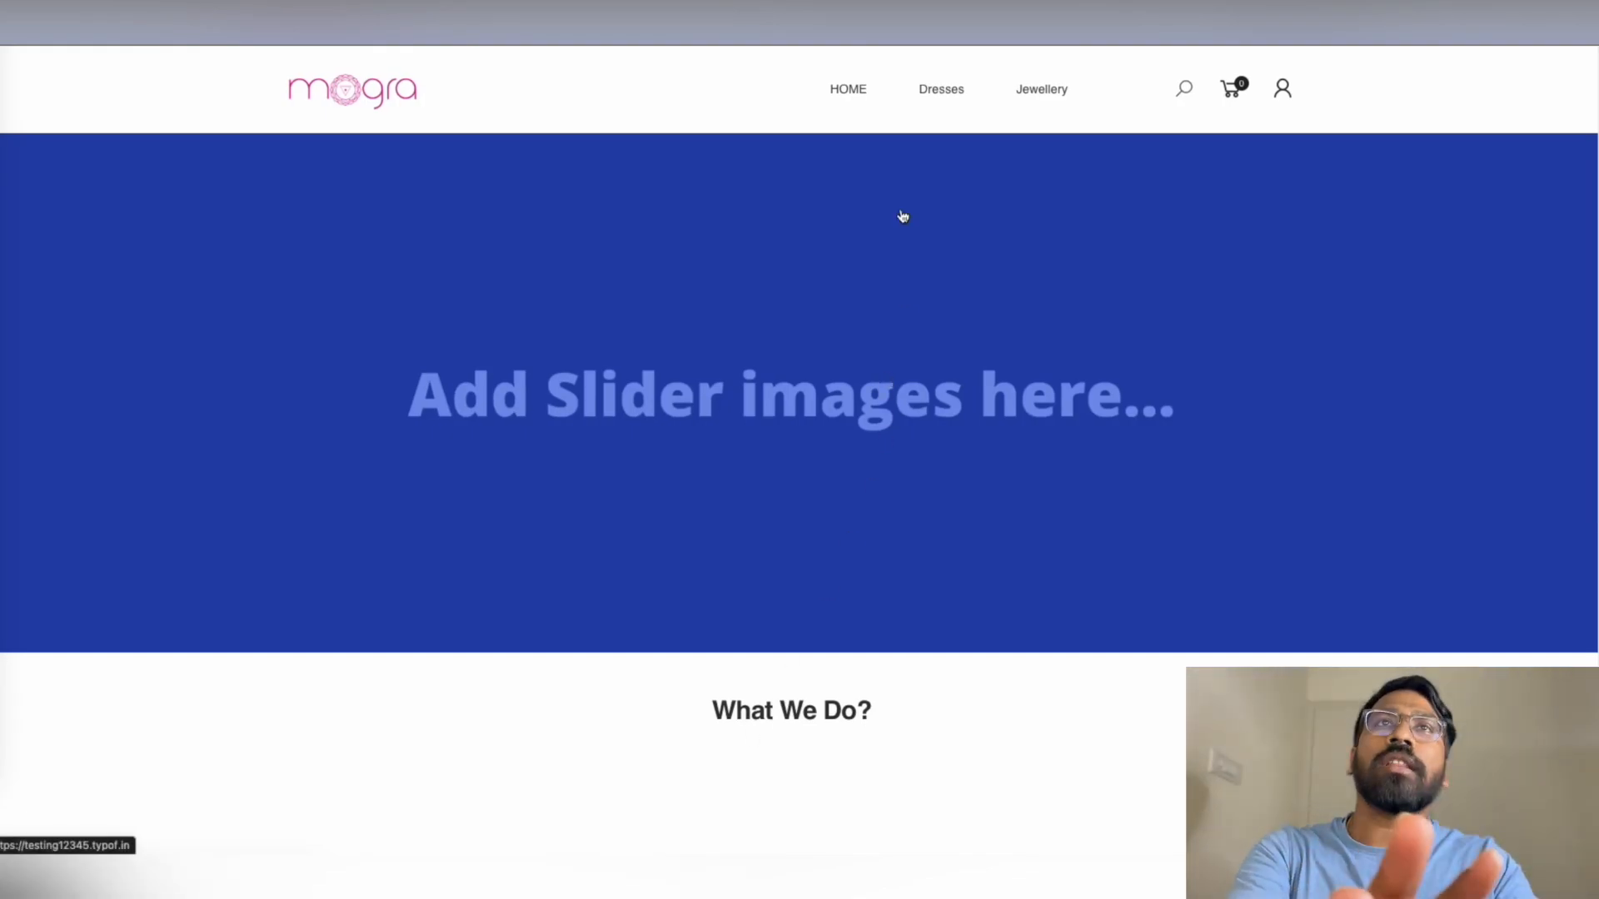
pyautogui.click(971, 101)
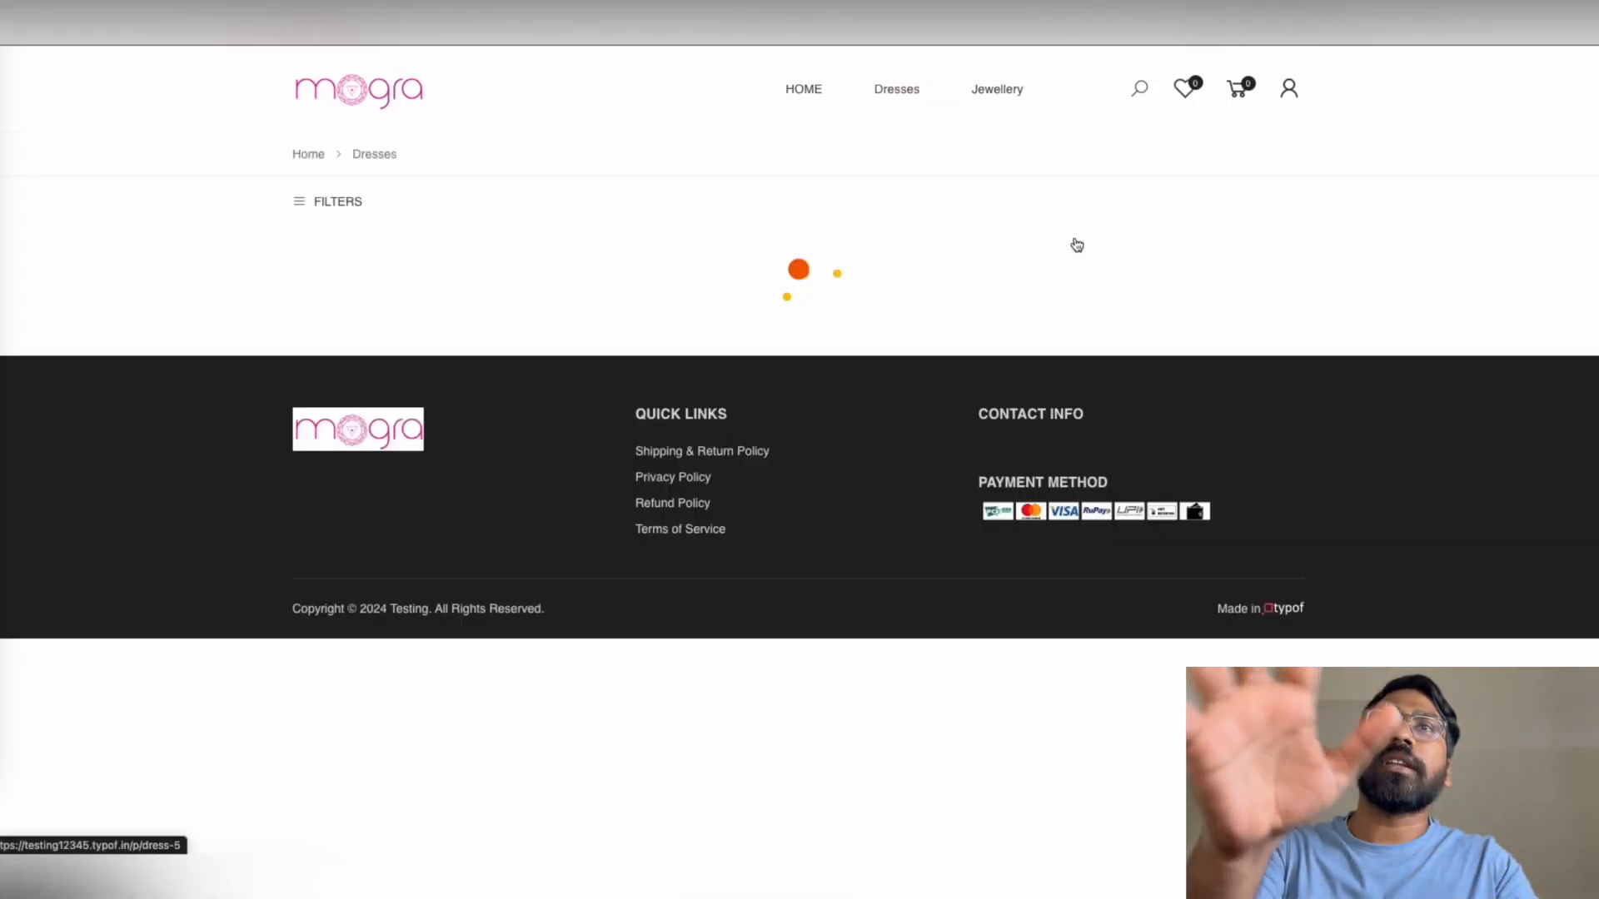
pyautogui.scroll(-2, 860, 404)
pyautogui.scroll(-6, 860, 405)
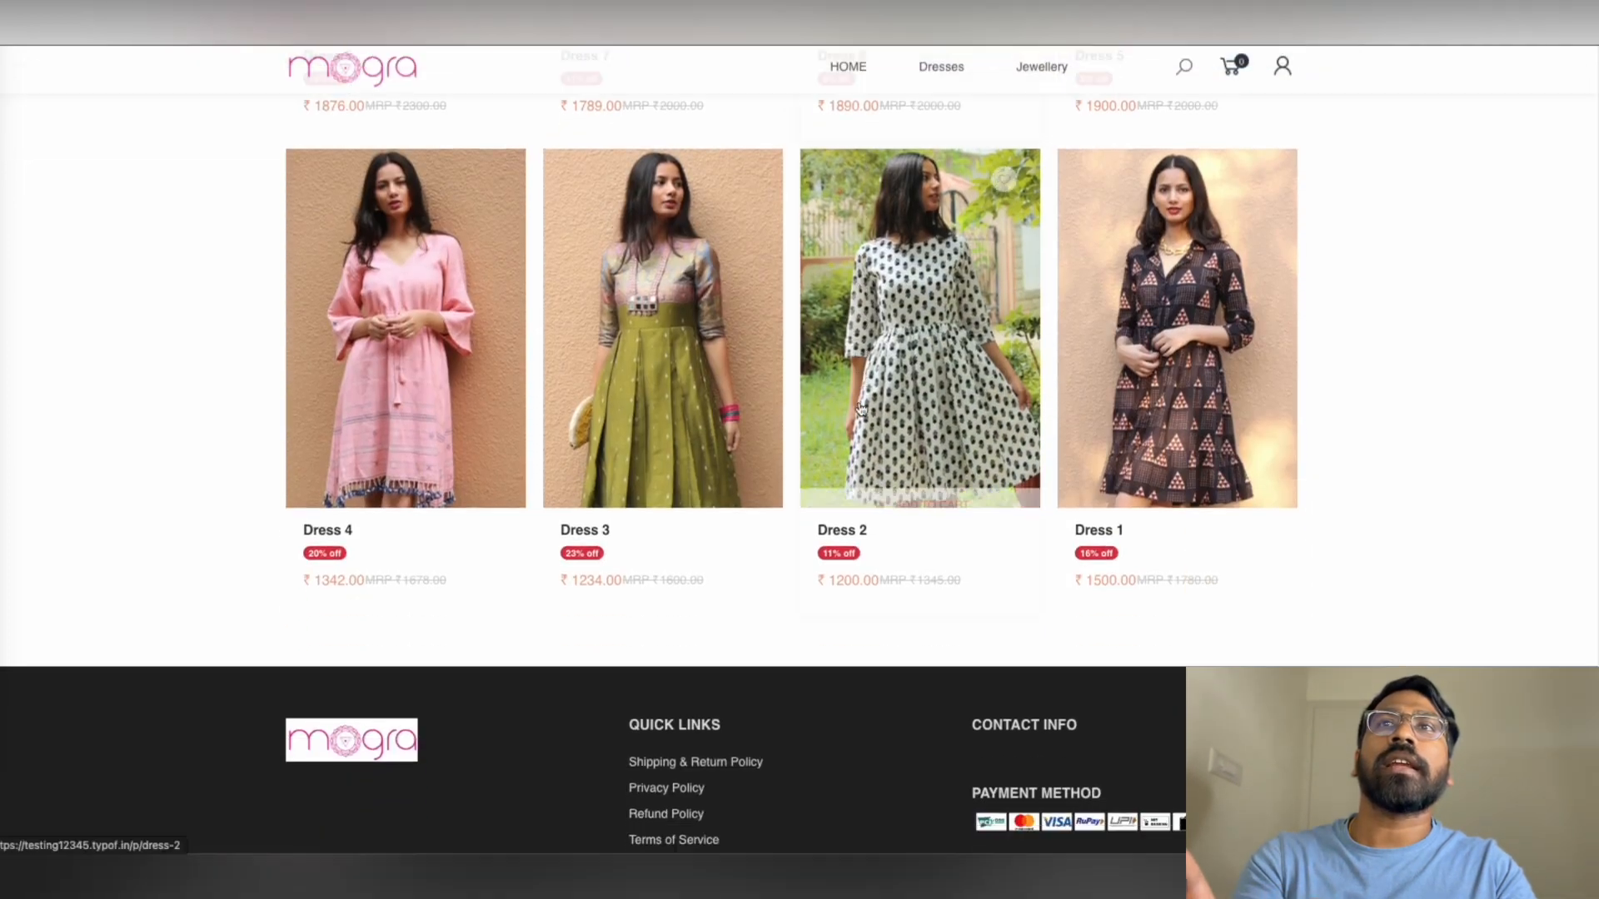
pyautogui.scroll(7, 1065, 218)
pyautogui.click(1043, 92)
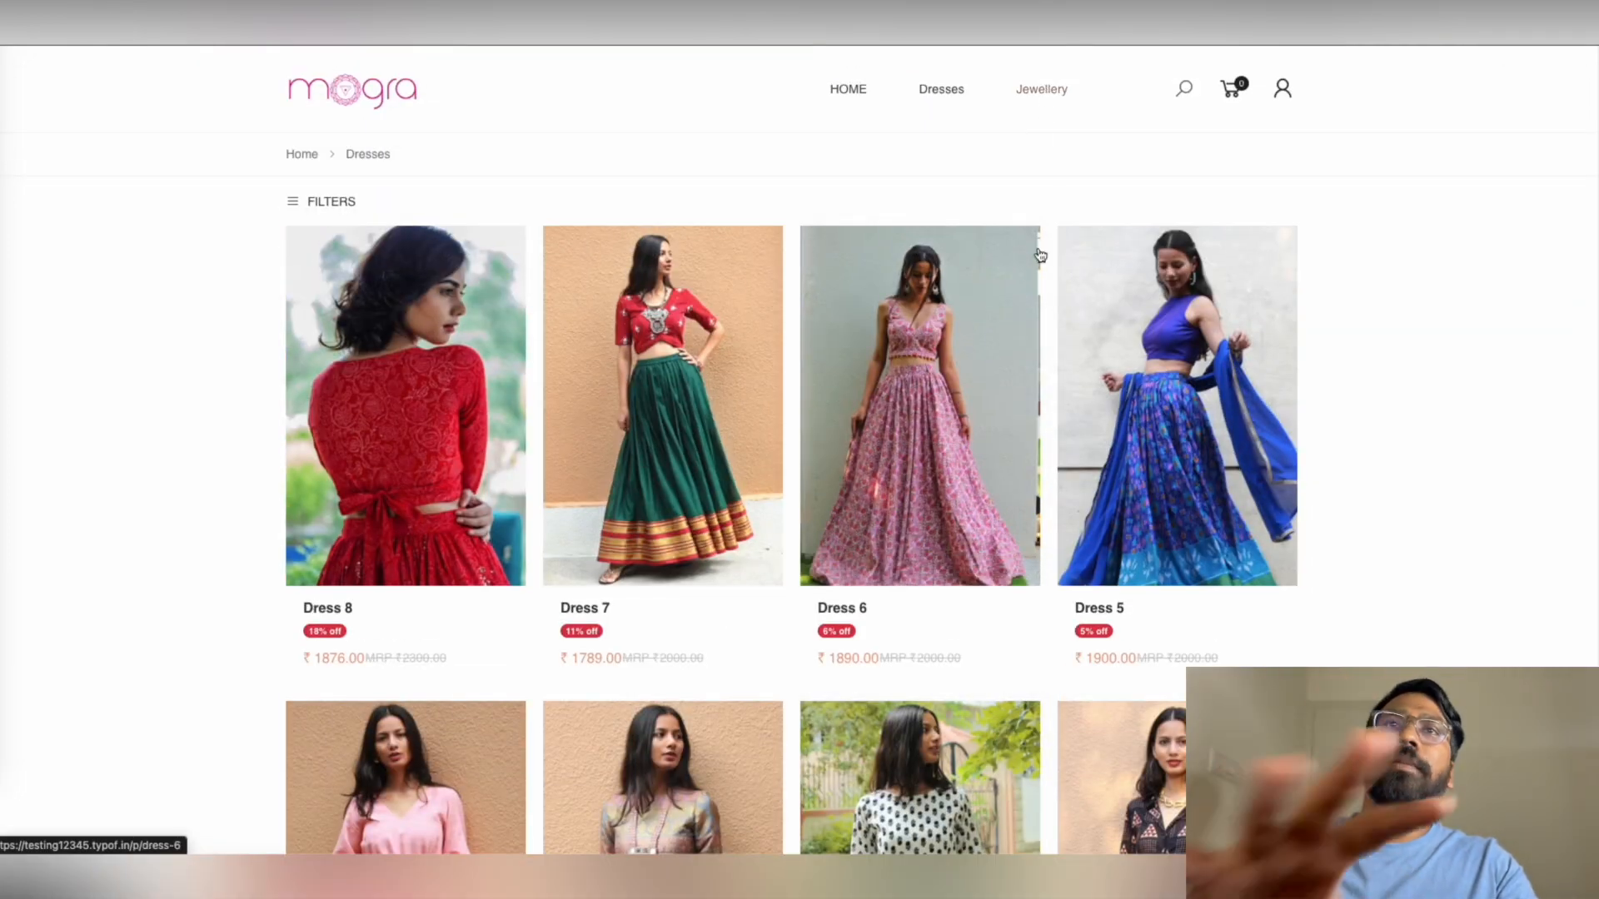
pyautogui.scroll(-3, 706, 514)
pyautogui.scroll(4, 705, 516)
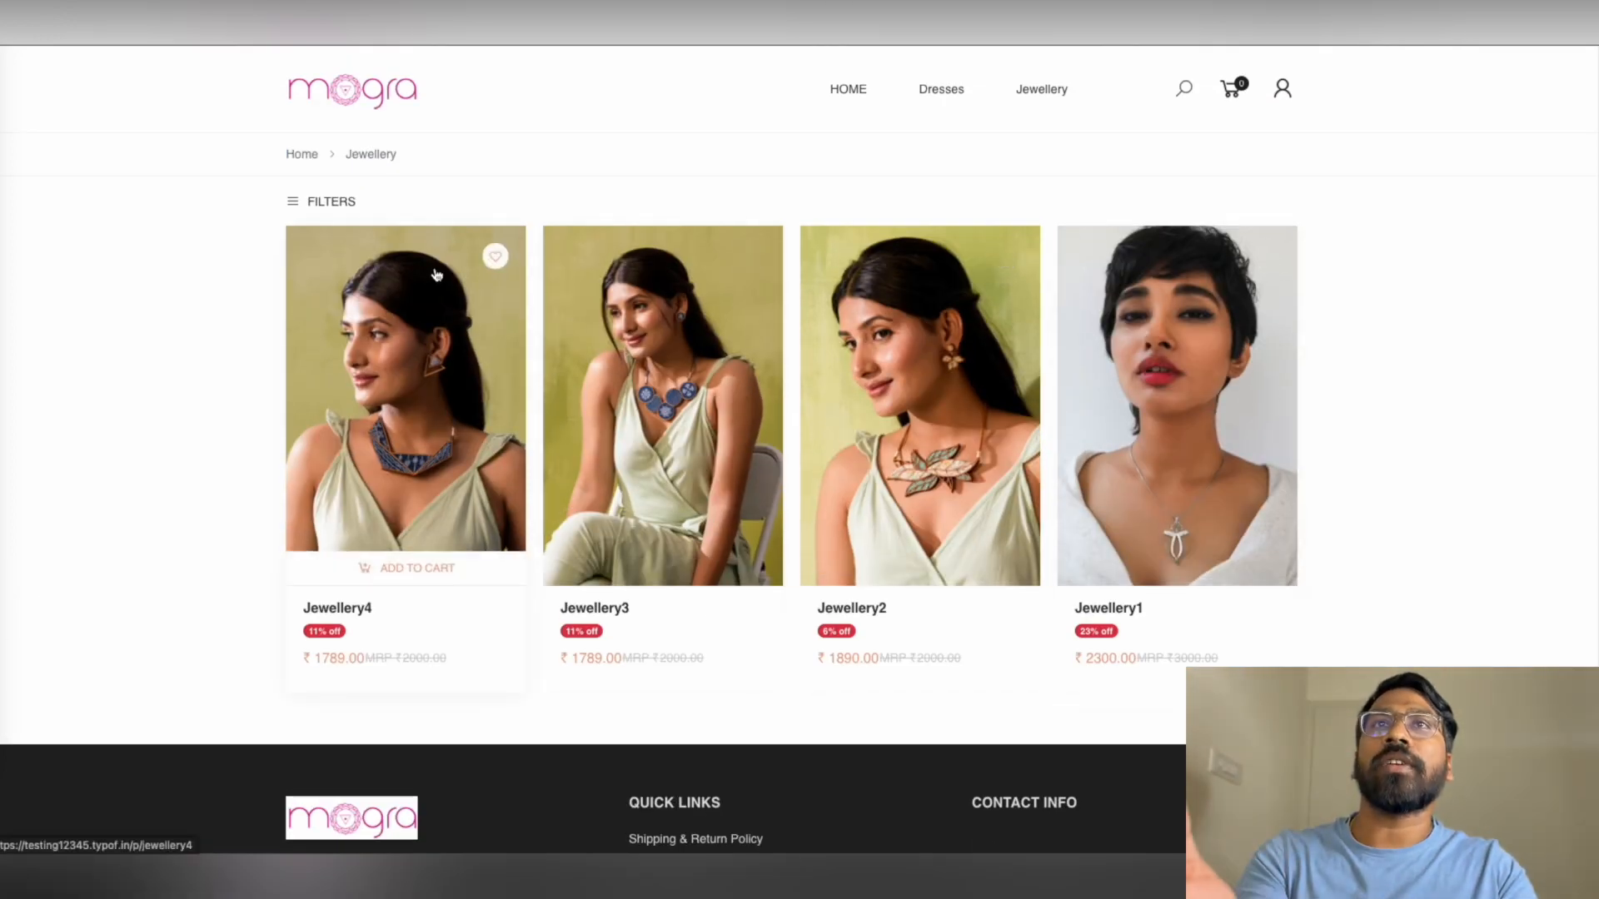
pyautogui.click(431, 350)
pyautogui.scroll(-4, 893, 380)
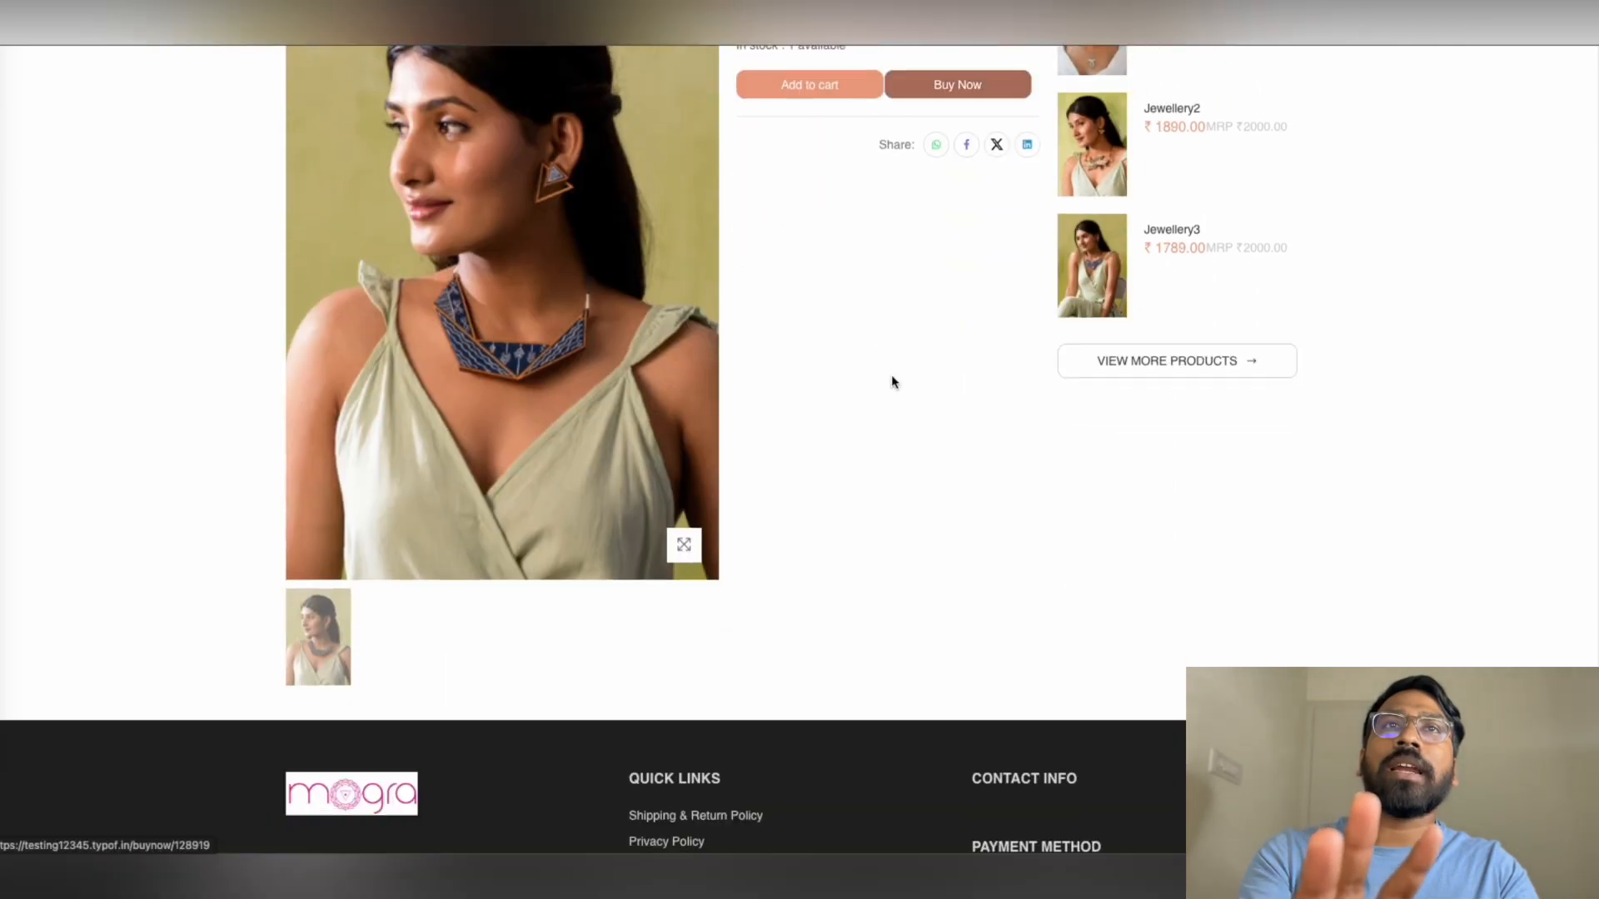
pyautogui.scroll(4, 935, 386)
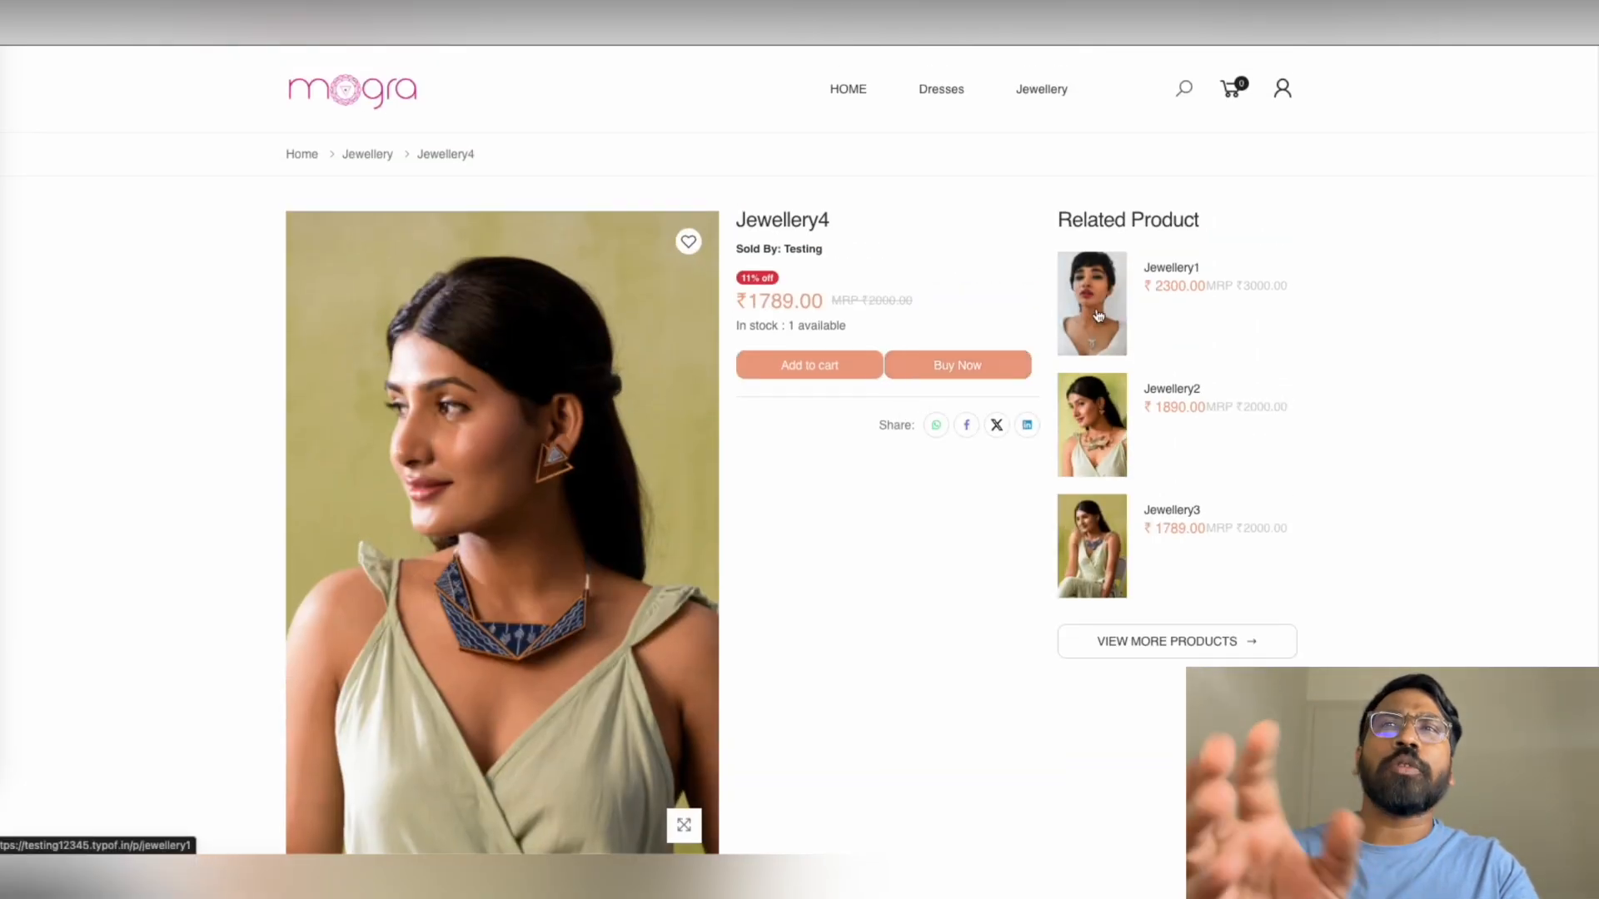
pyautogui.click(1097, 315)
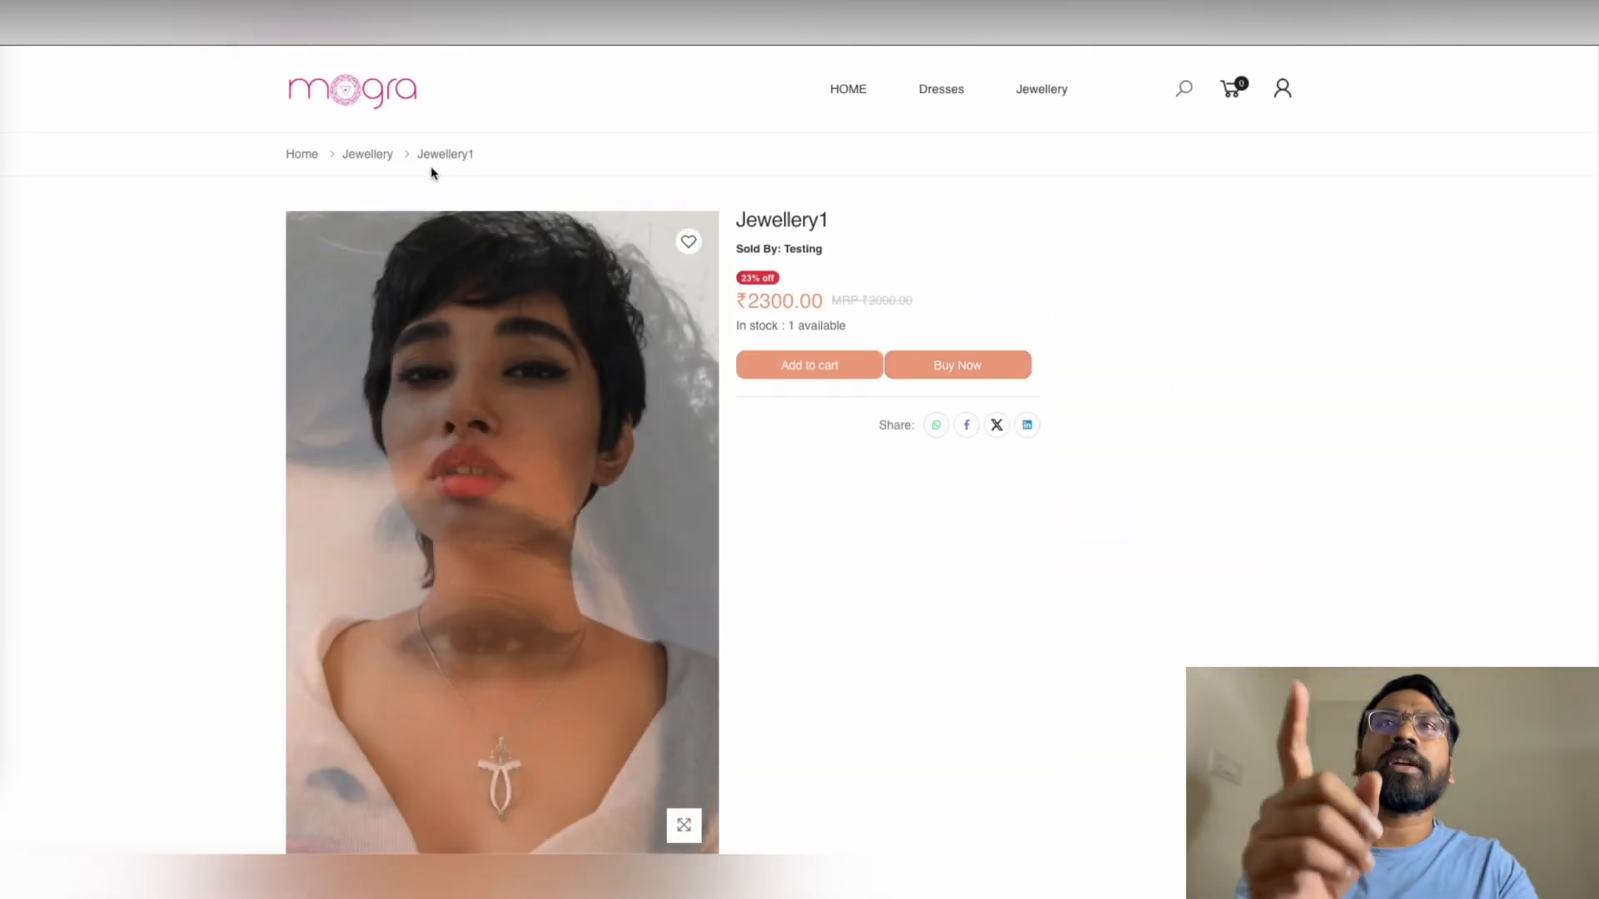
pyautogui.click(367, 155)
pyautogui.click(832, 345)
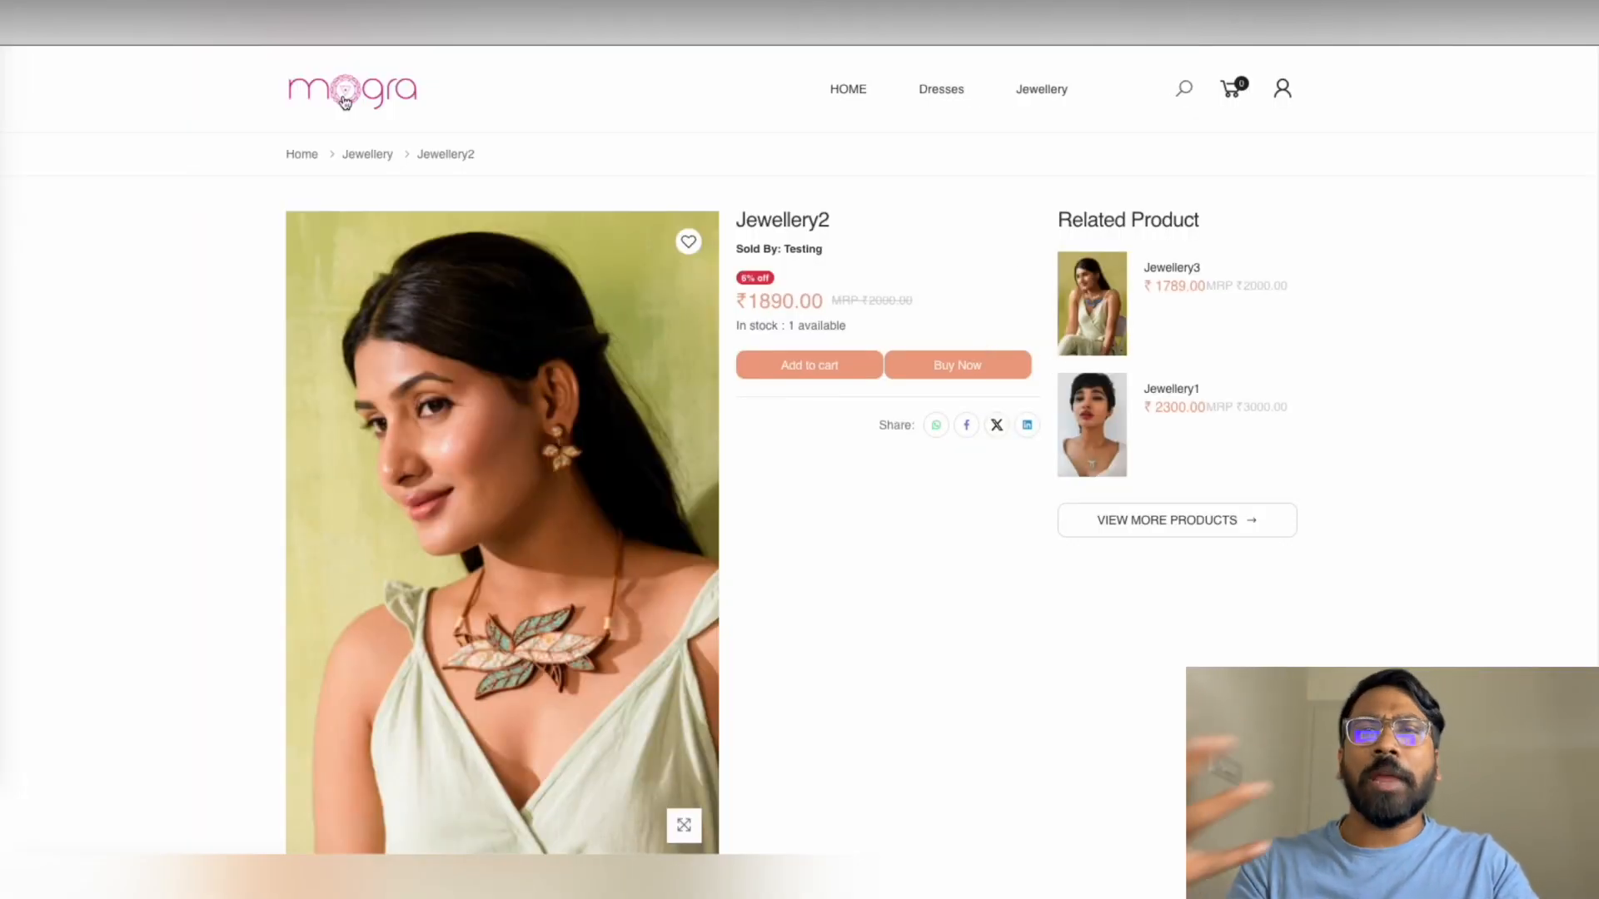
pyautogui.click(368, 154)
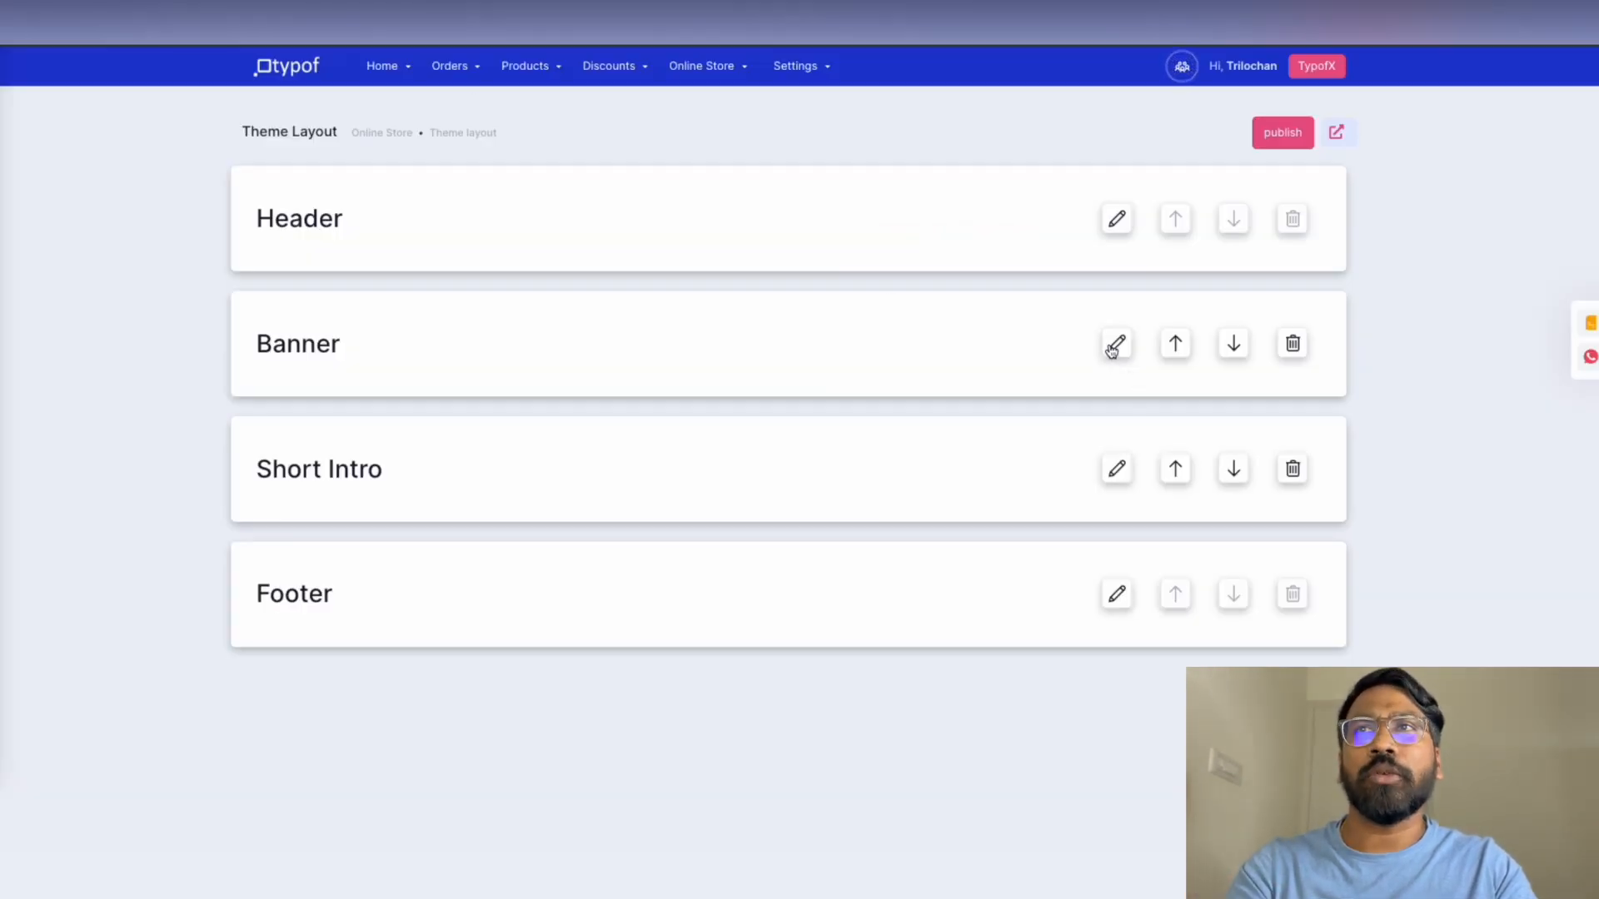
# Upload banner.jpg as the Desktop/Laptop Banner, save the Banner module, and publish the changes
pyautogui.click(1113, 351)
pyautogui.scroll(-2, 836, 343)
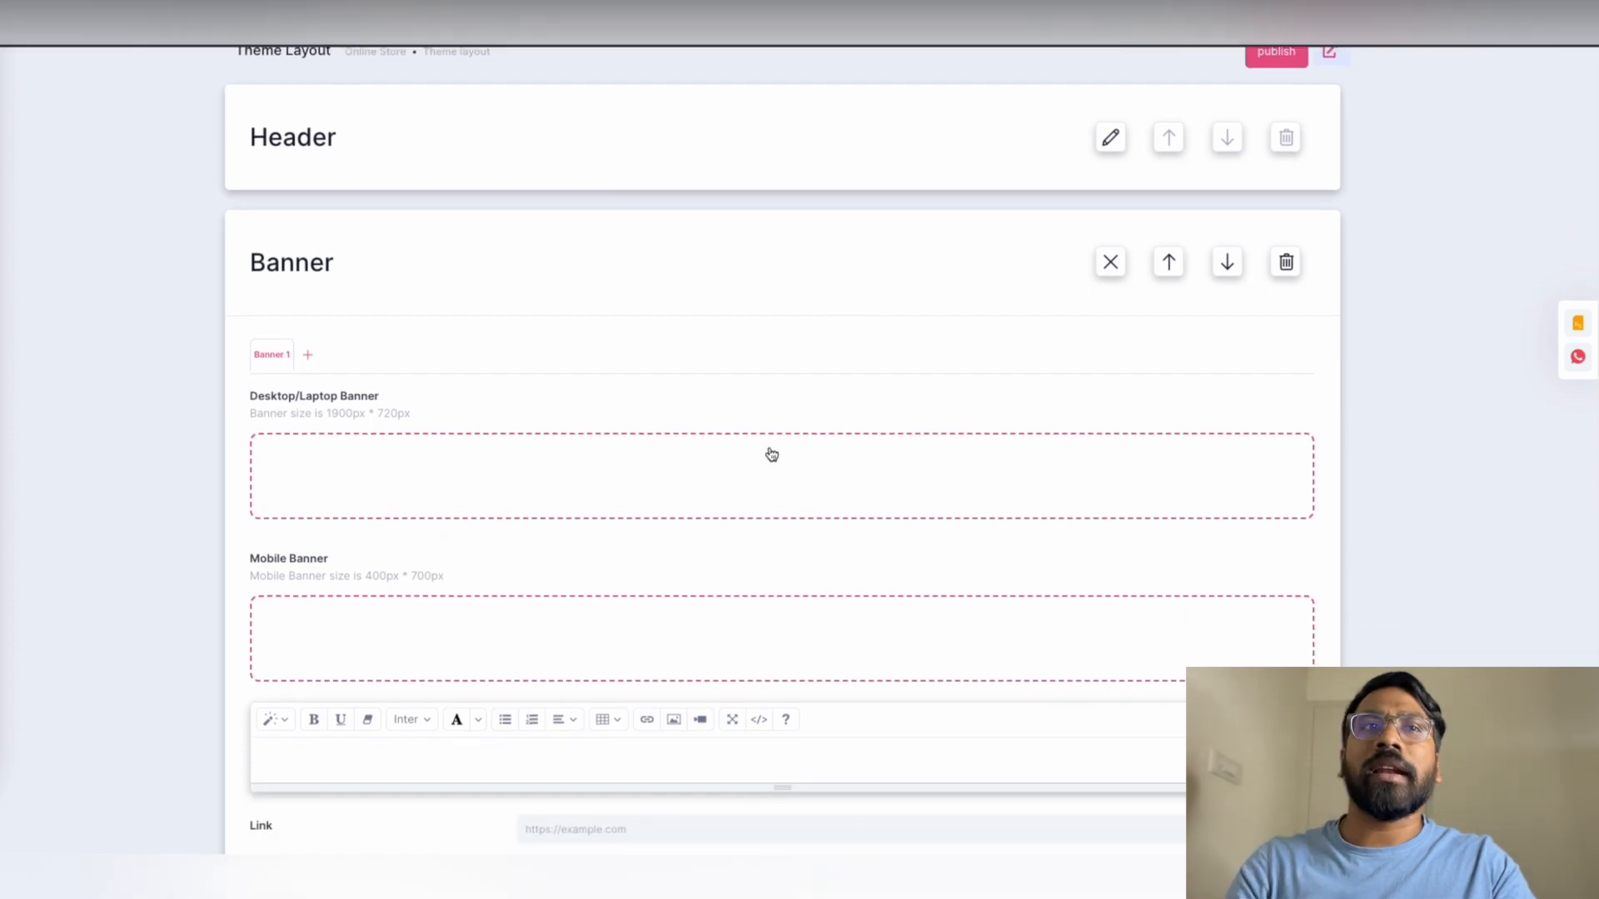
pyautogui.click(767, 453)
pyautogui.click(387, 179)
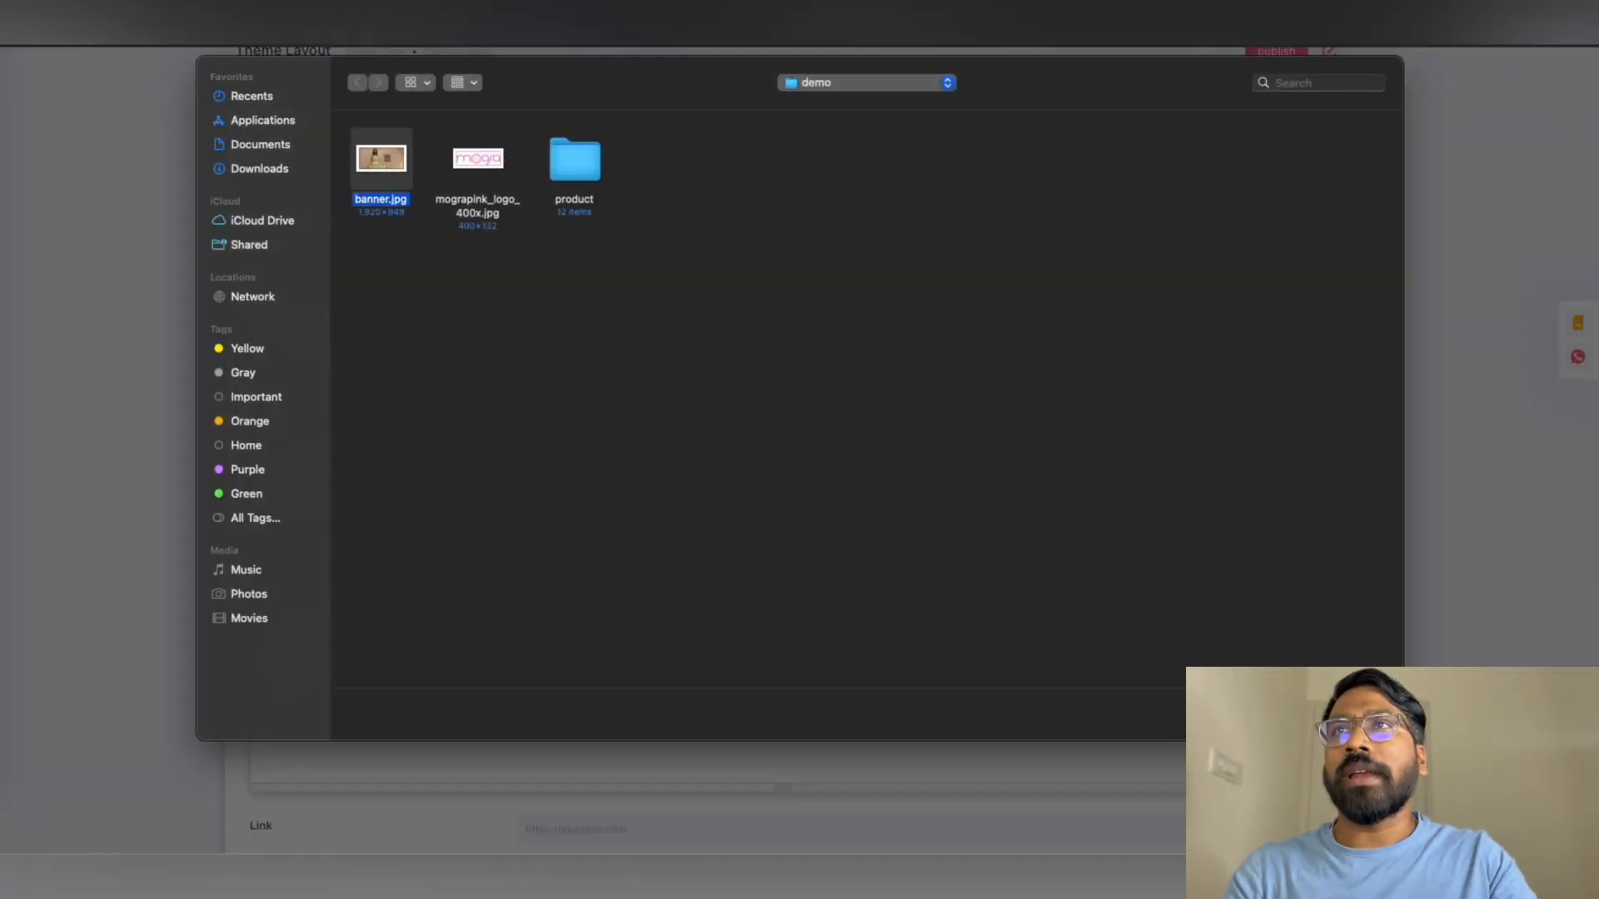
pyautogui.press('Return')
pyautogui.scroll(-3, 1041, 303)
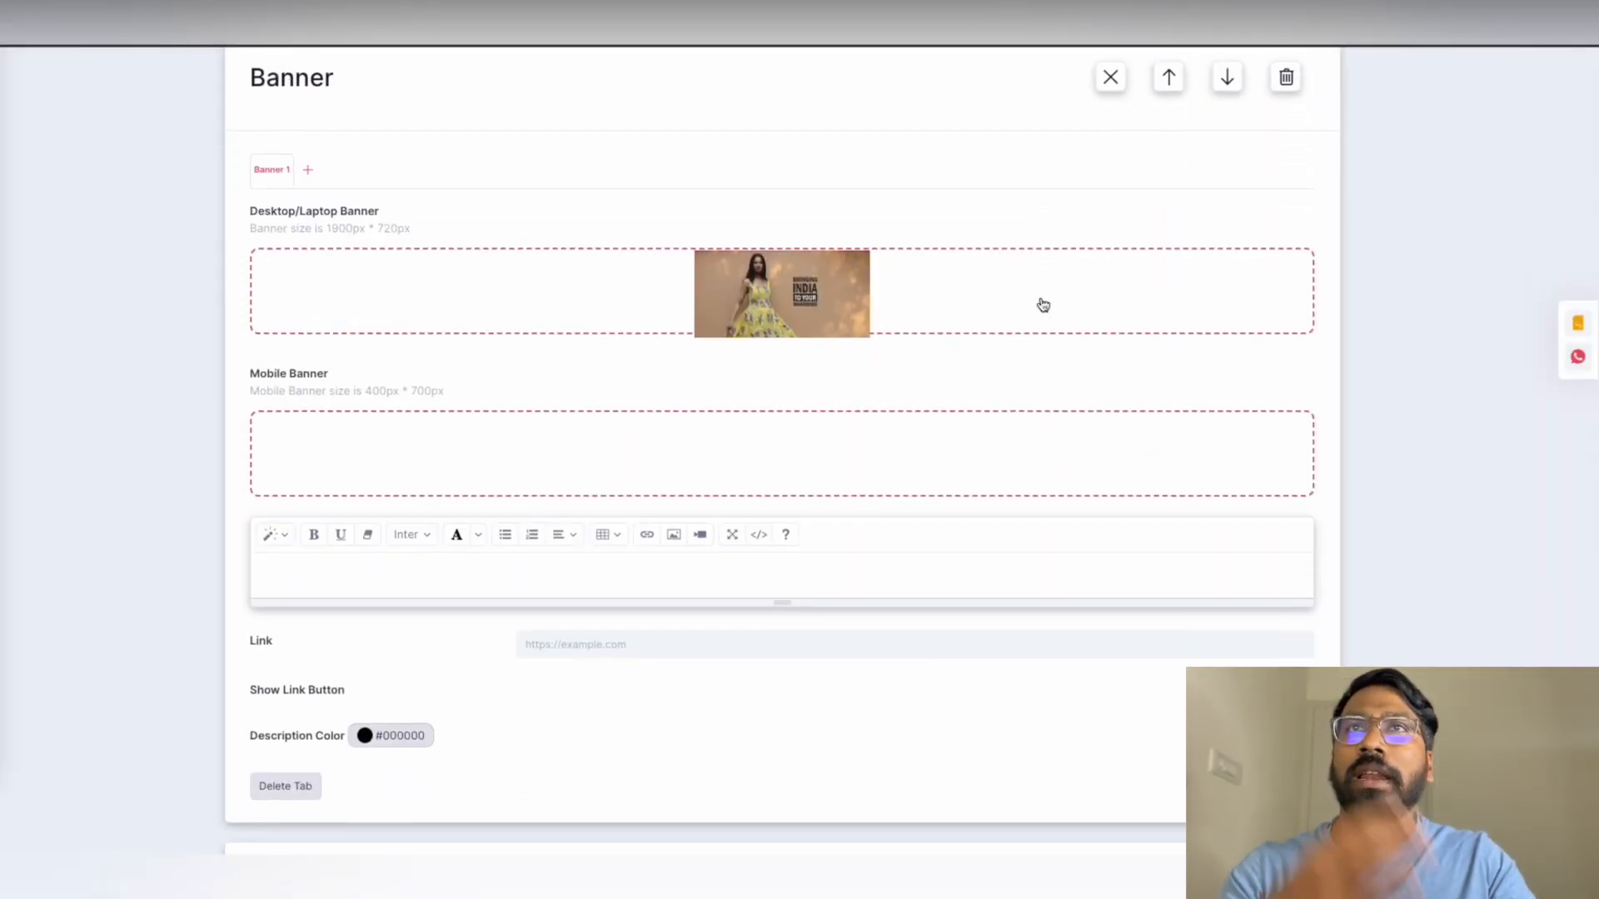
pyautogui.scroll(2, 1213, 522)
pyautogui.scroll(-5, 1215, 522)
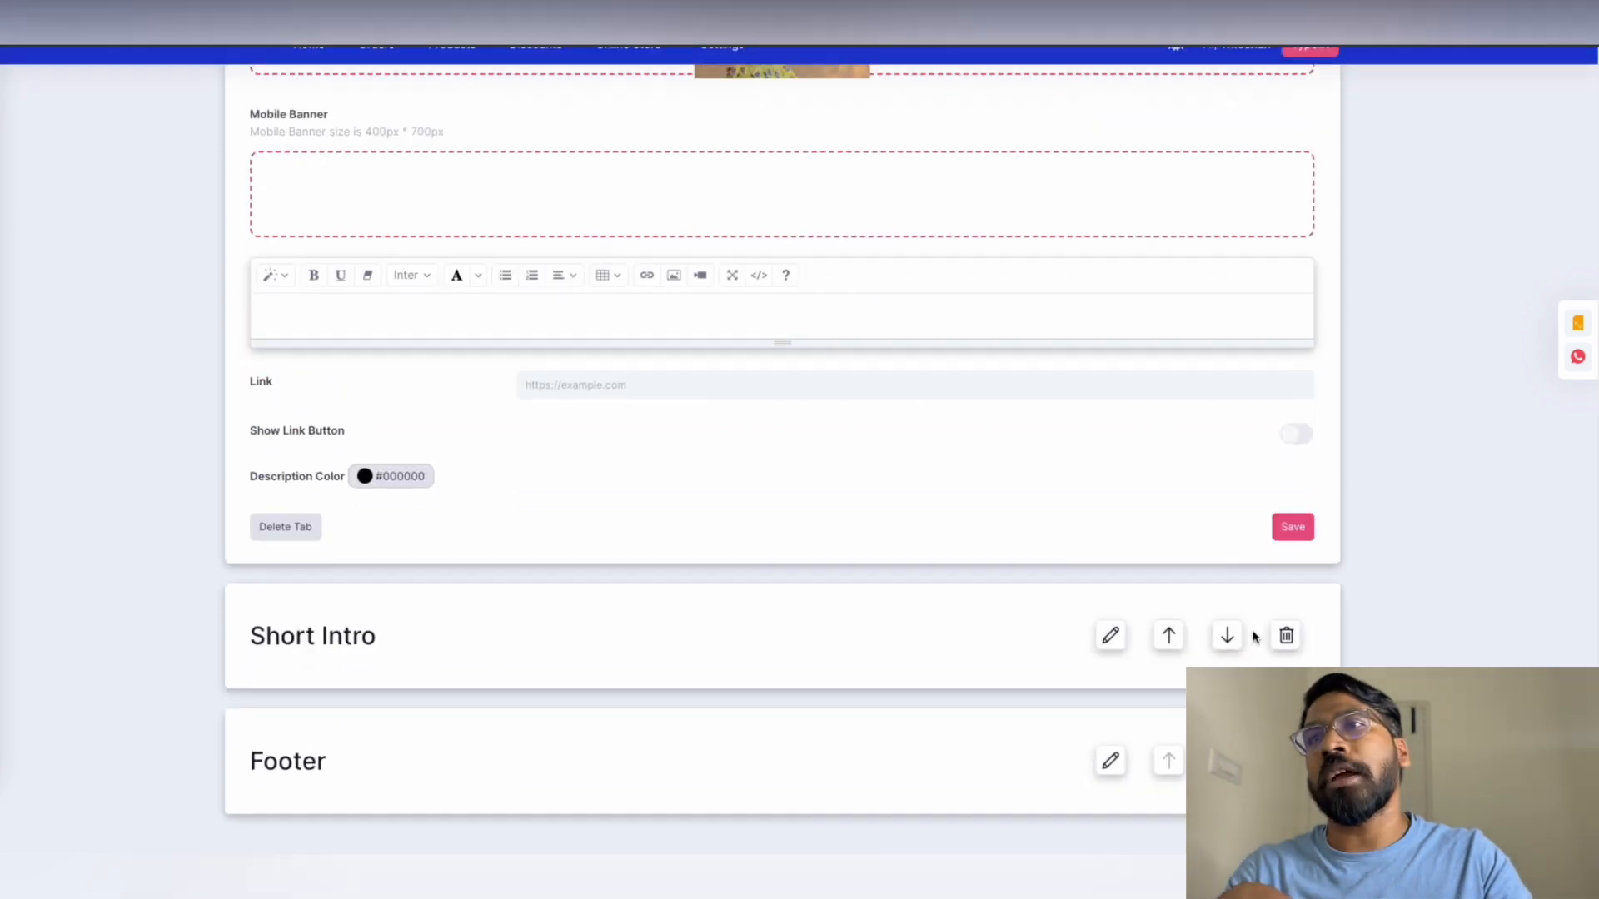
pyautogui.click(1306, 531)
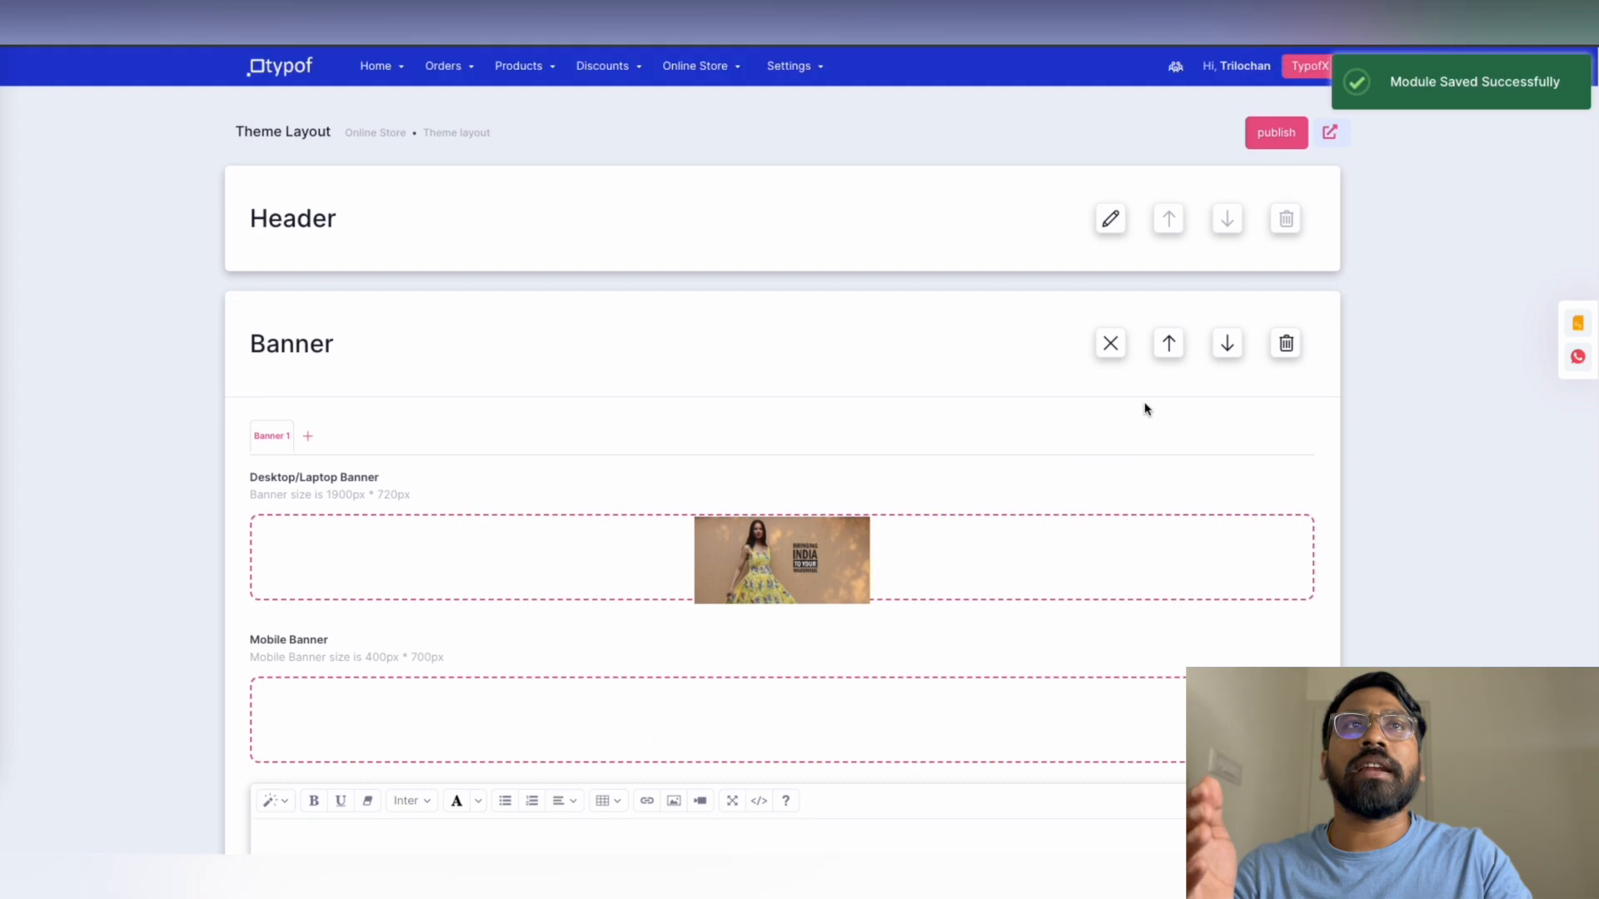
pyautogui.click(1276, 132)
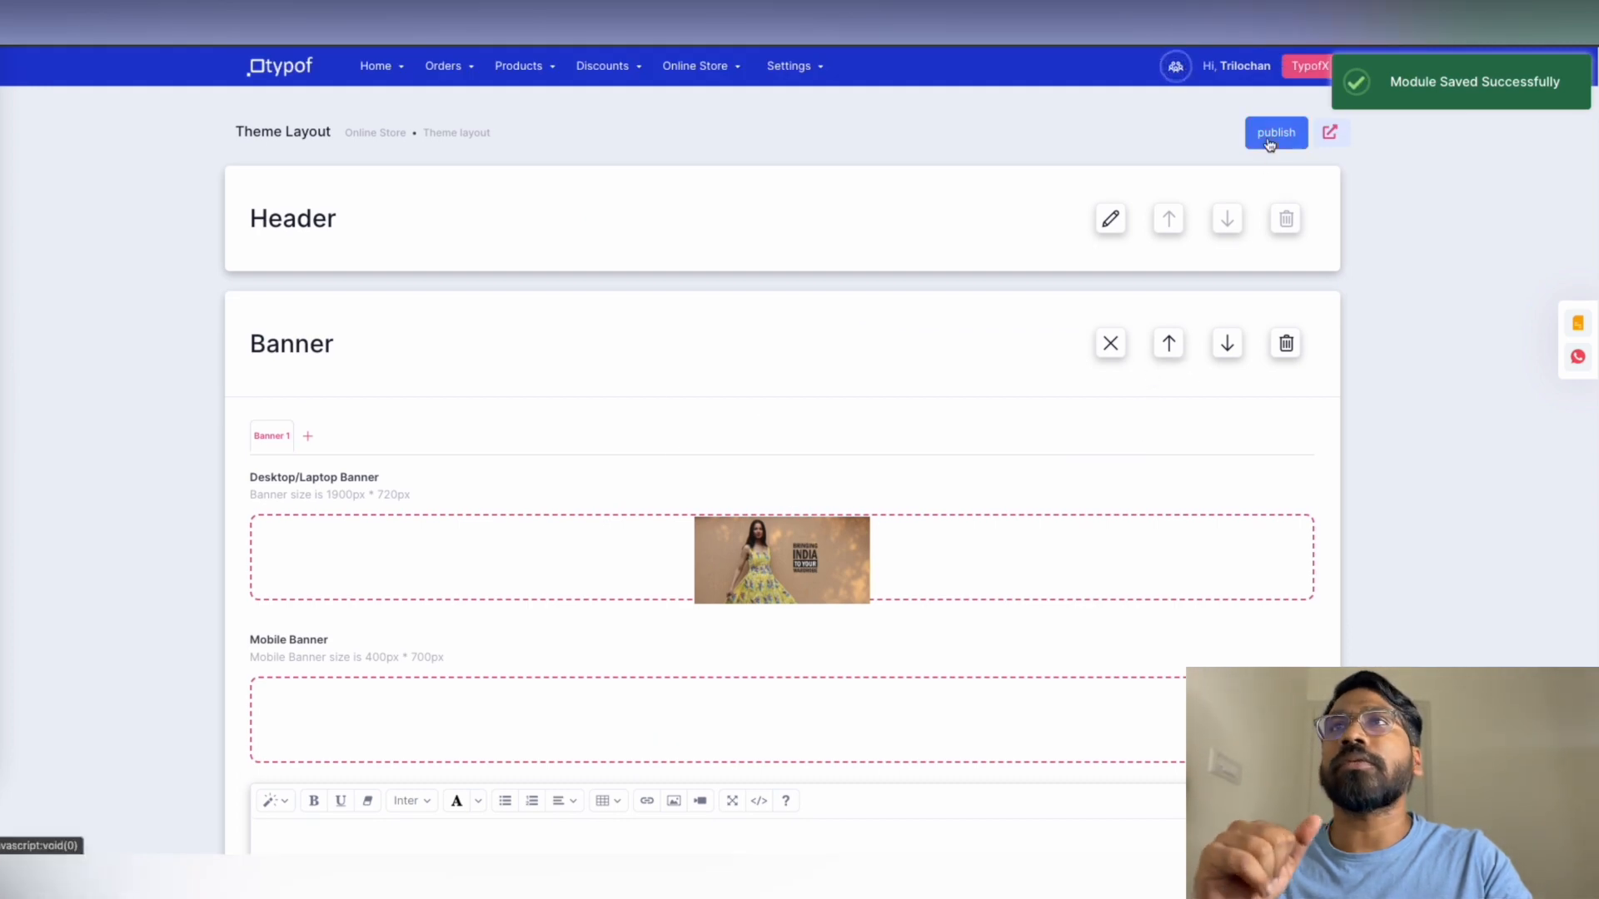
pyautogui.click(756, 498)
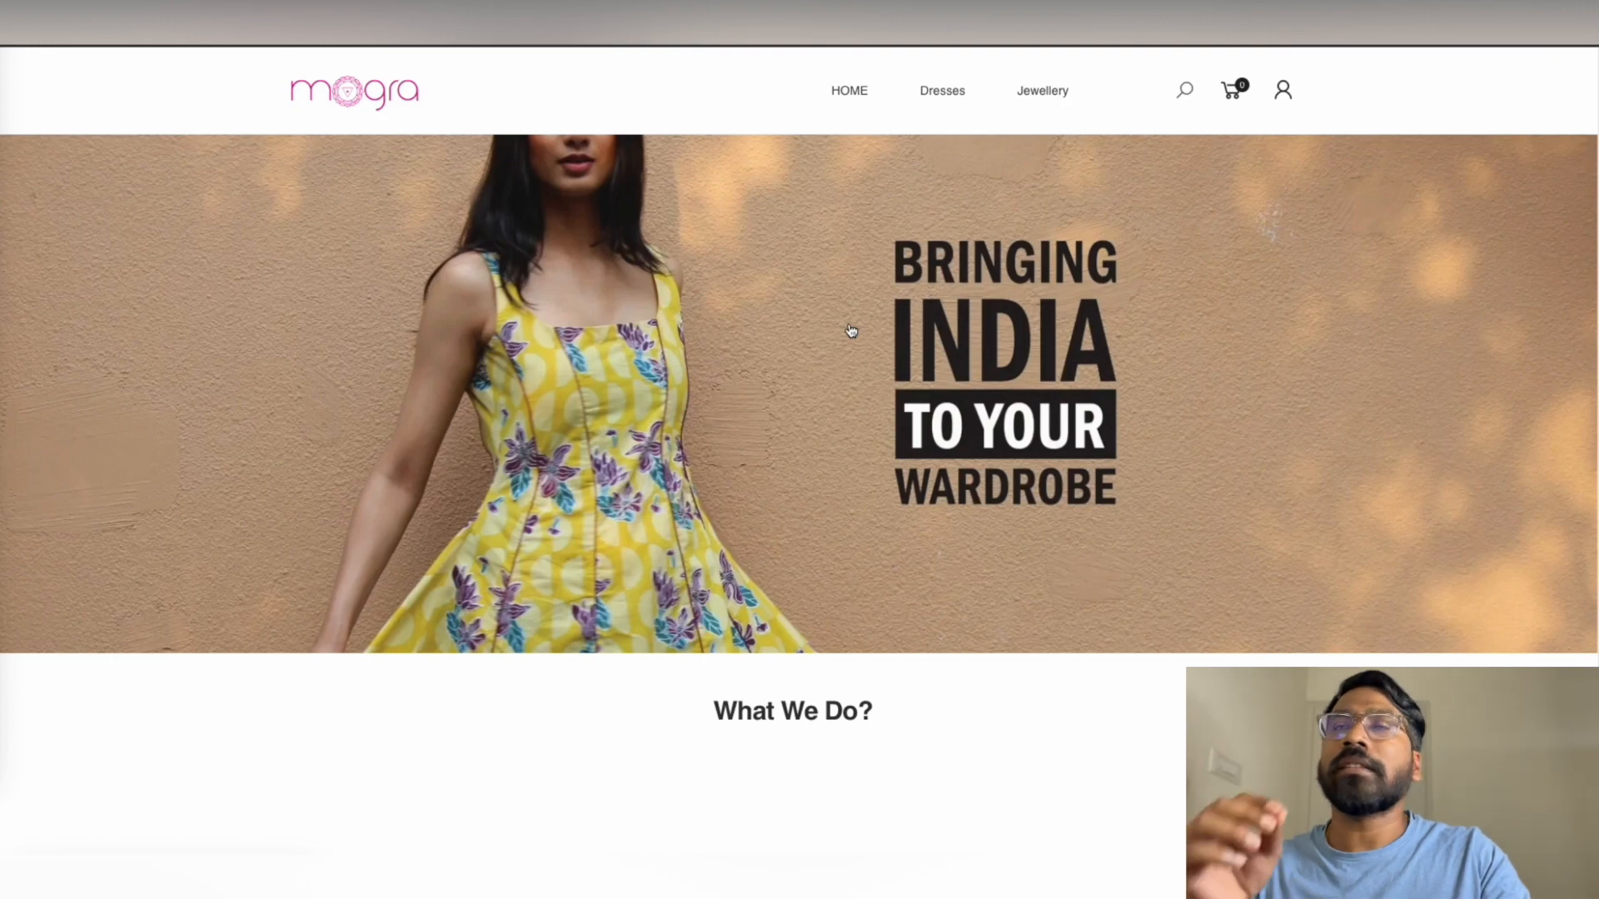
# Scroll the live Mogra homepage down to the footer and back up
pyautogui.scroll(-3, 850, 331)
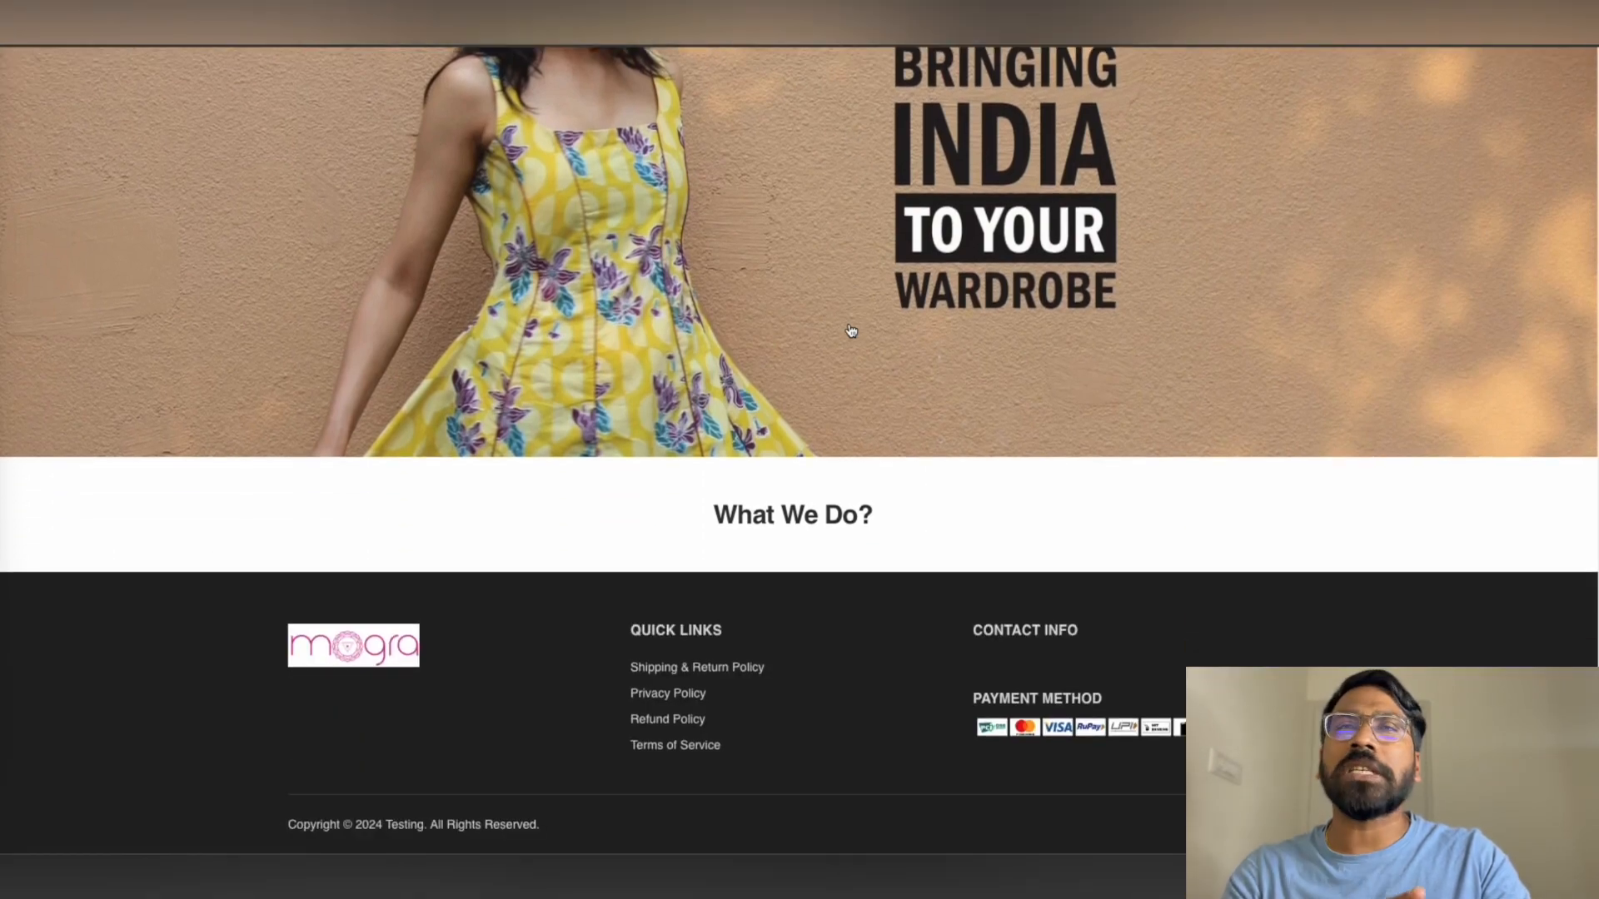
pyautogui.scroll(3, 850, 330)
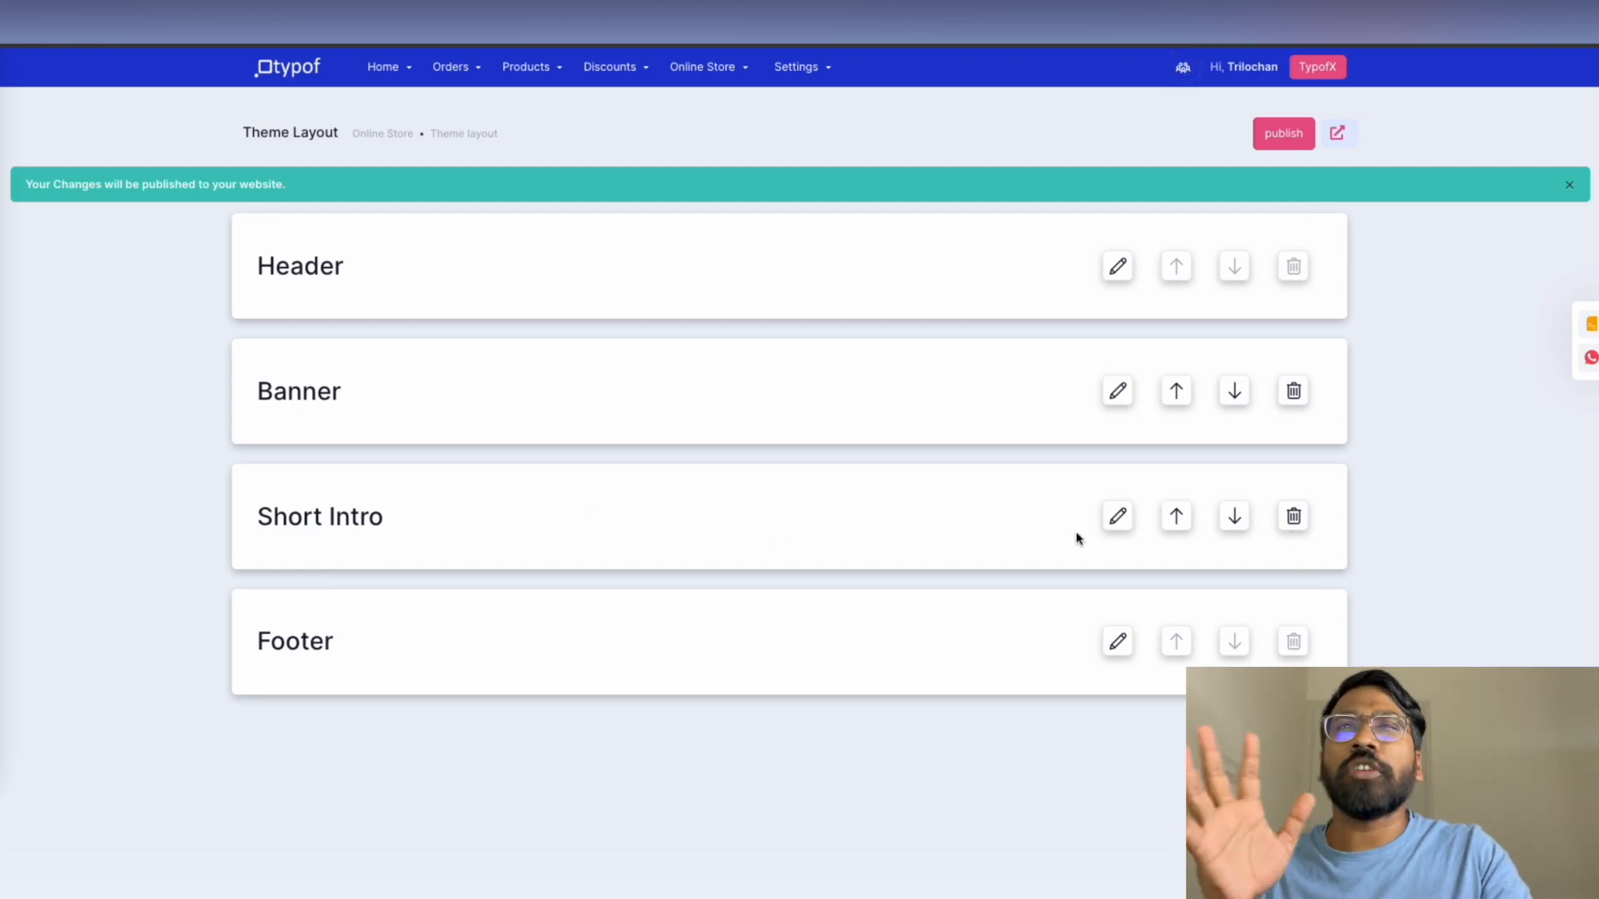
# Replace the Short Intro module with a new Category Block module in the layout
pyautogui.click(1293, 516)
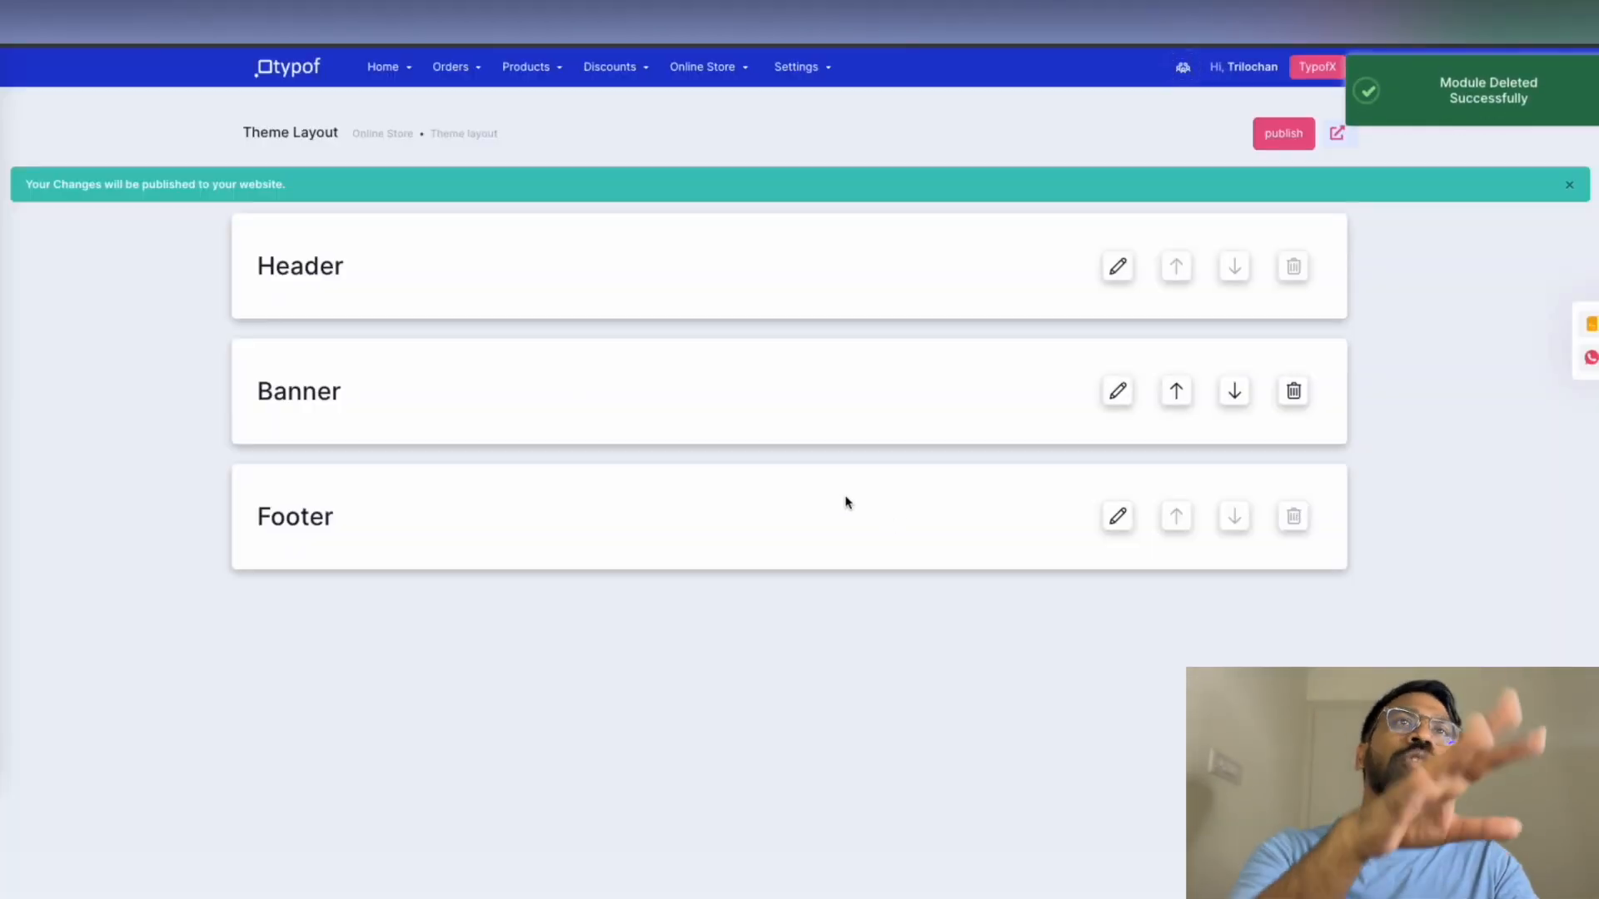
pyautogui.click(1541, 812)
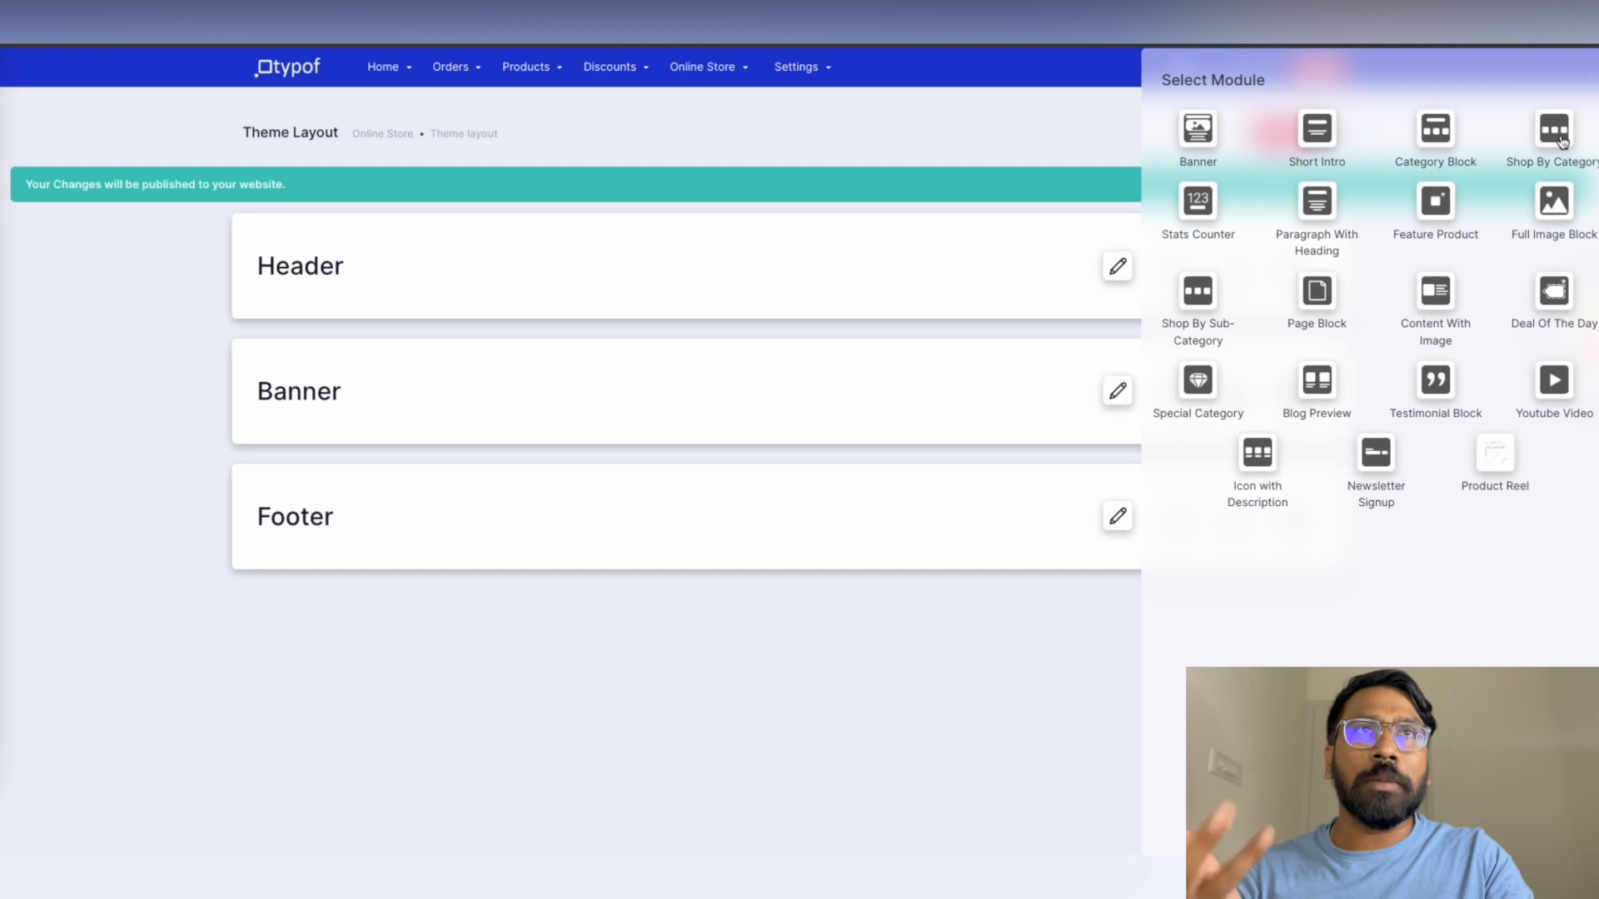
pyautogui.click(1447, 135)
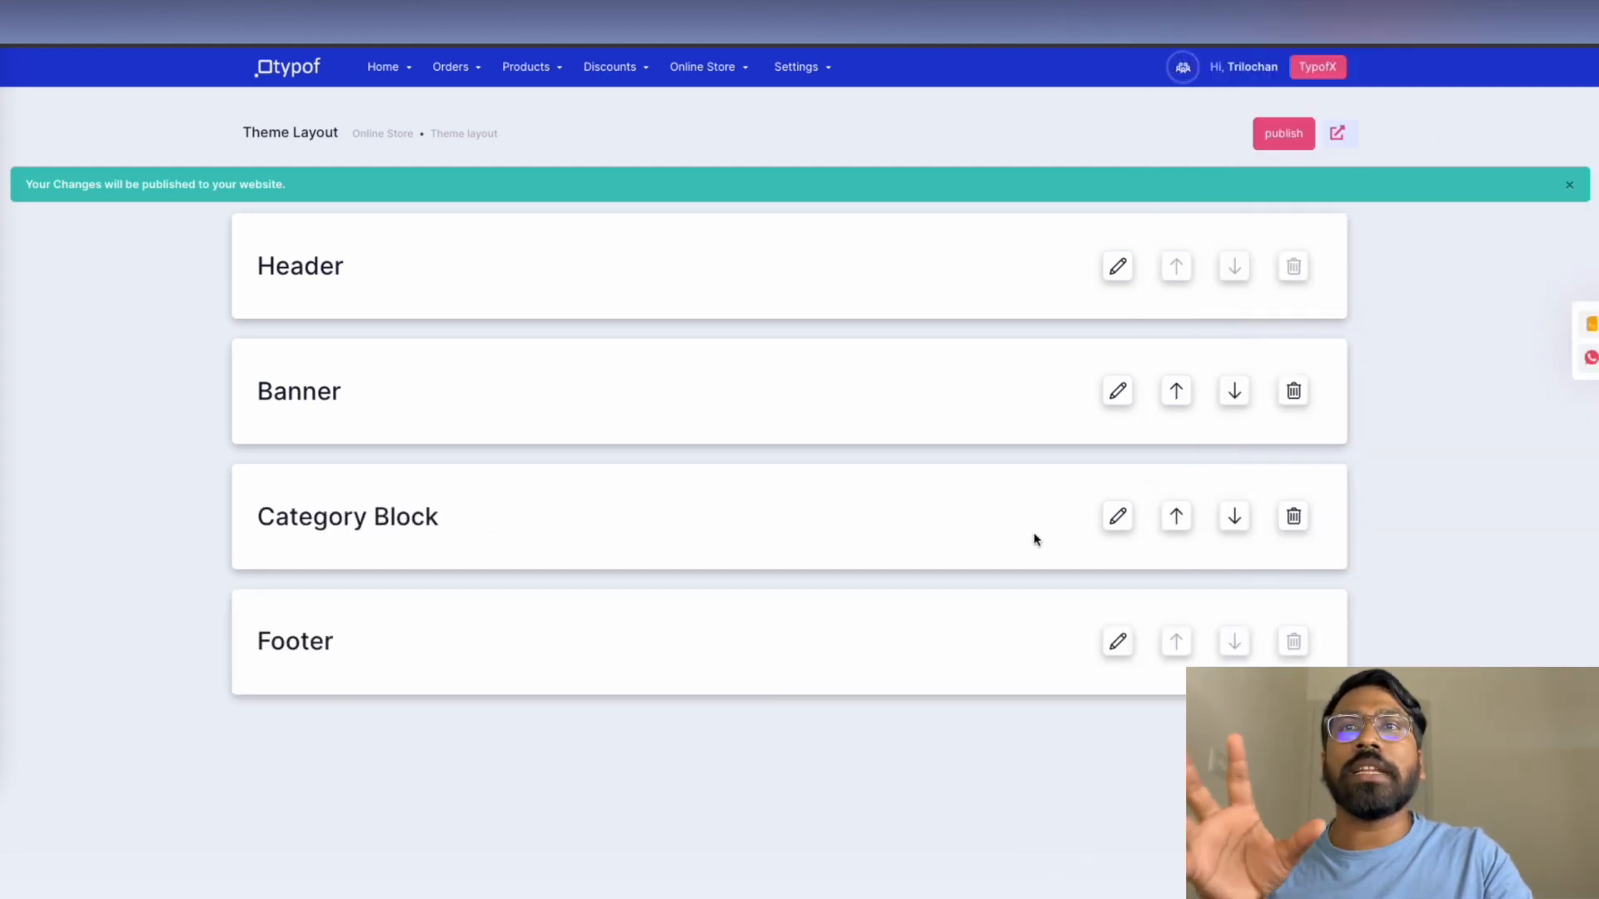
pyautogui.click(1118, 516)
# Give Block 1 the red floral dress image from the product images folder
pyautogui.scroll(-2, 988, 498)
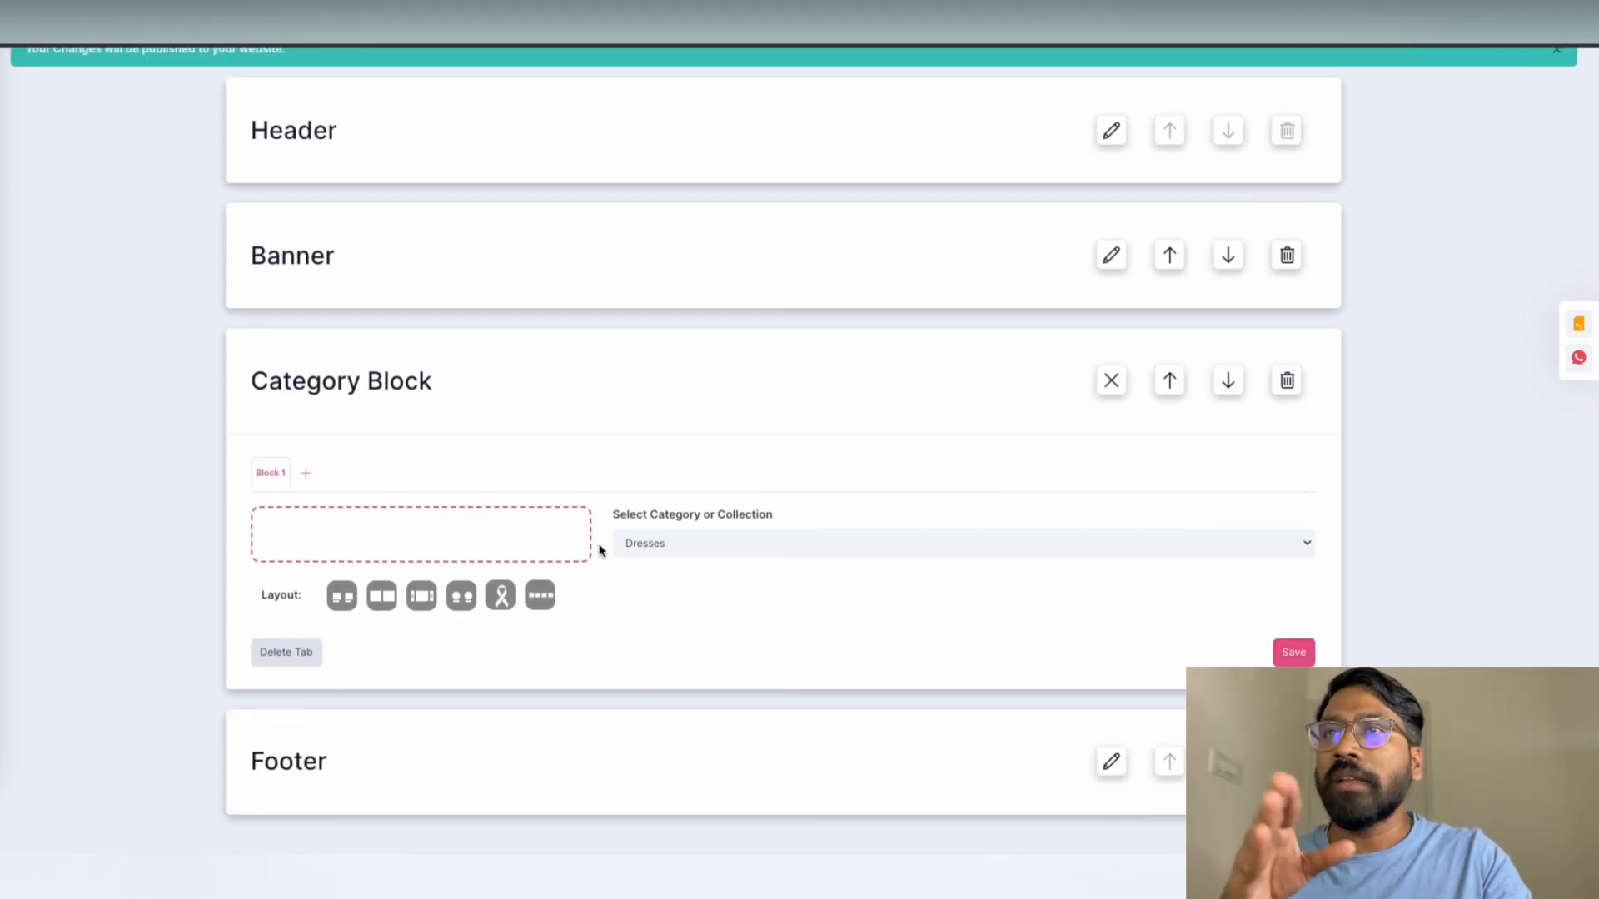
pyautogui.click(438, 552)
pyautogui.doubleClick(563, 163)
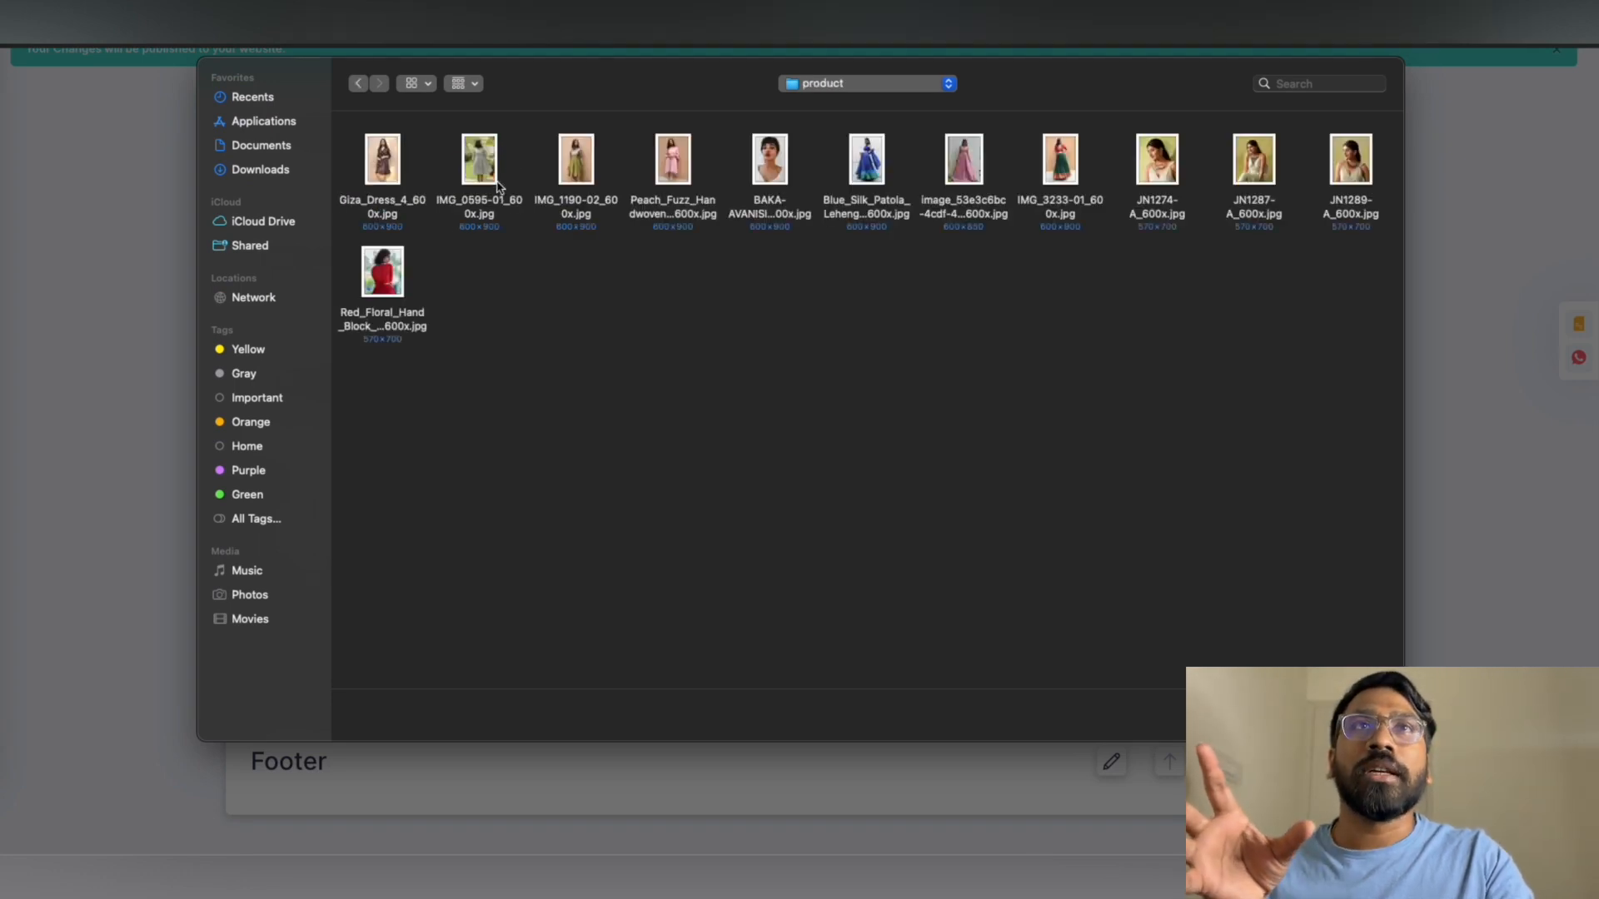
pyautogui.click(1068, 171)
pyautogui.click(385, 279)
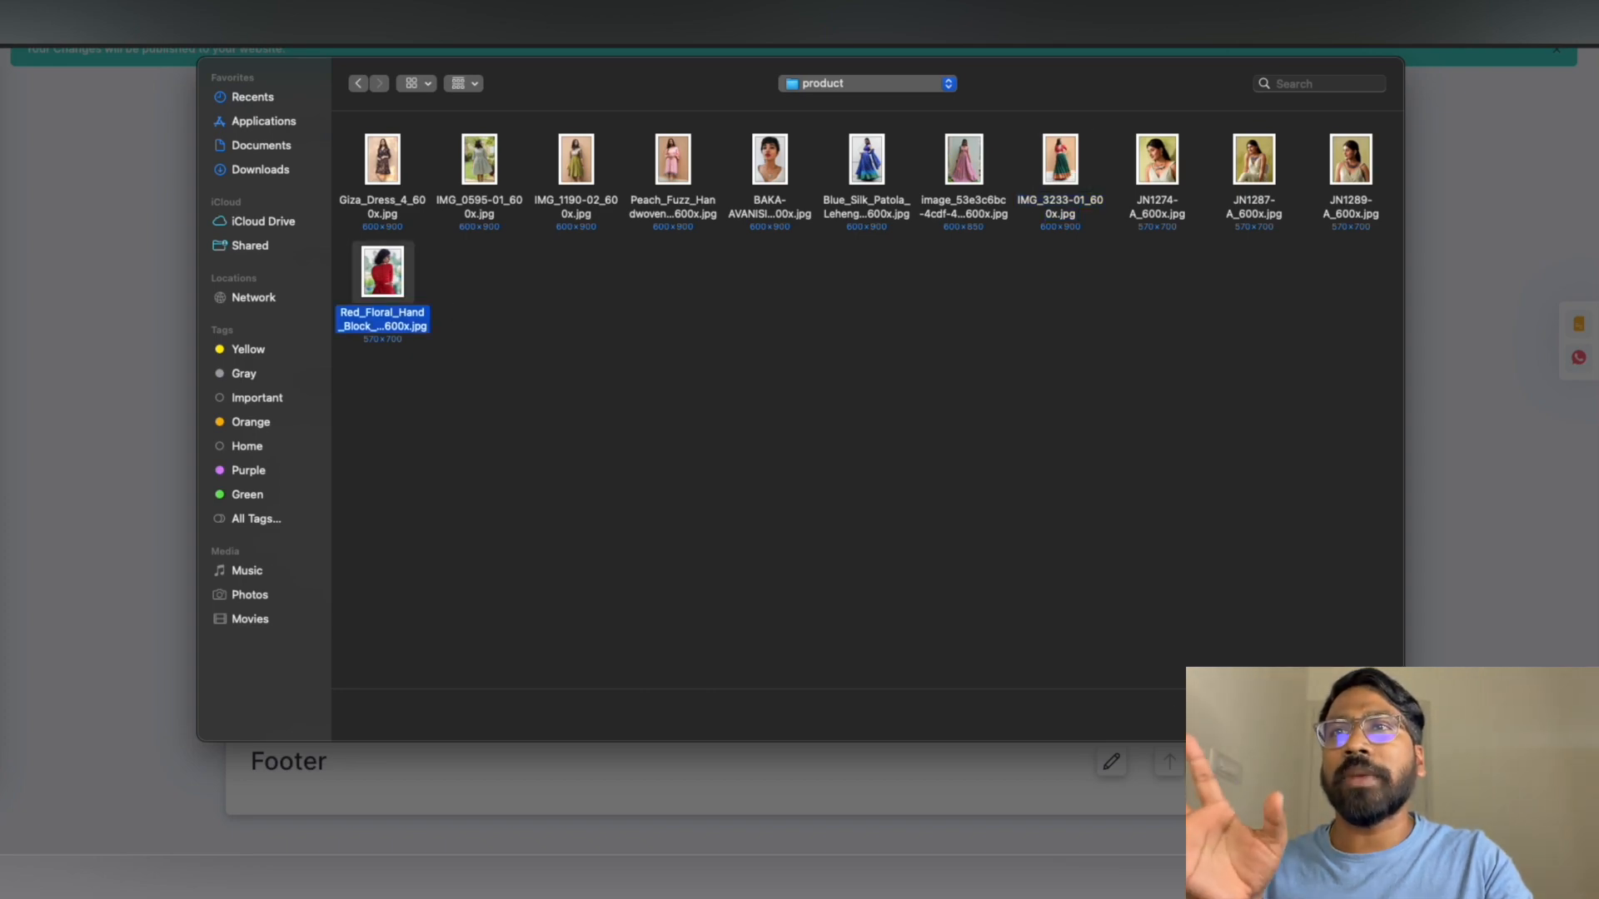
pyautogui.click(1363, 715)
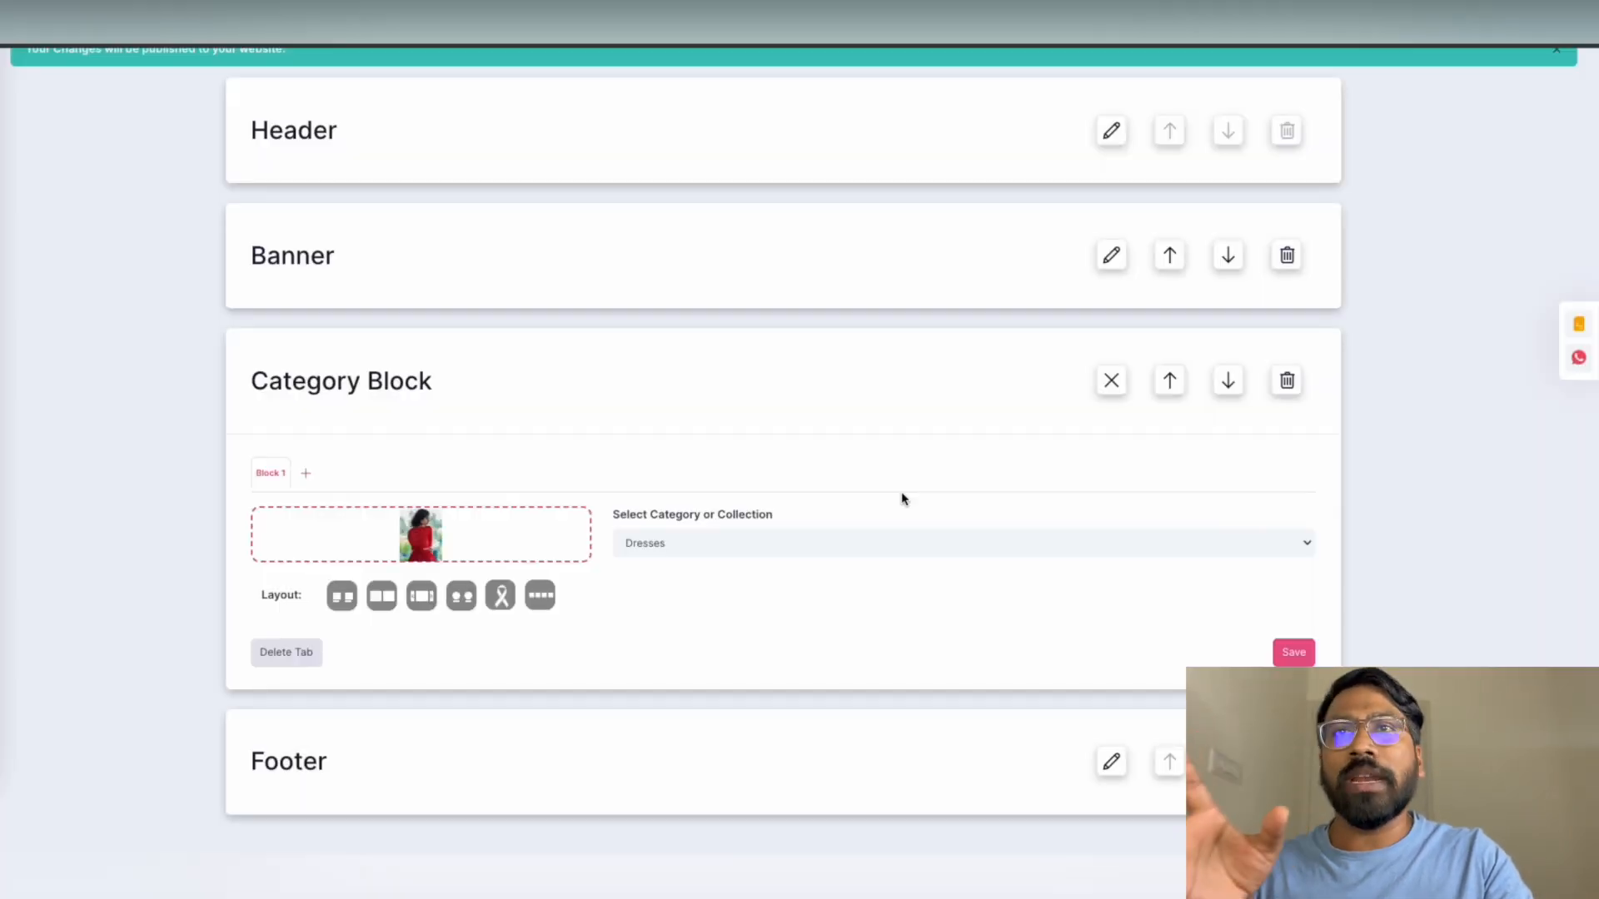
# Keep Dresses as Block 1's category with the Big Tiles layout, and add Block 2
pyautogui.click(667, 542)
pyautogui.click(670, 545)
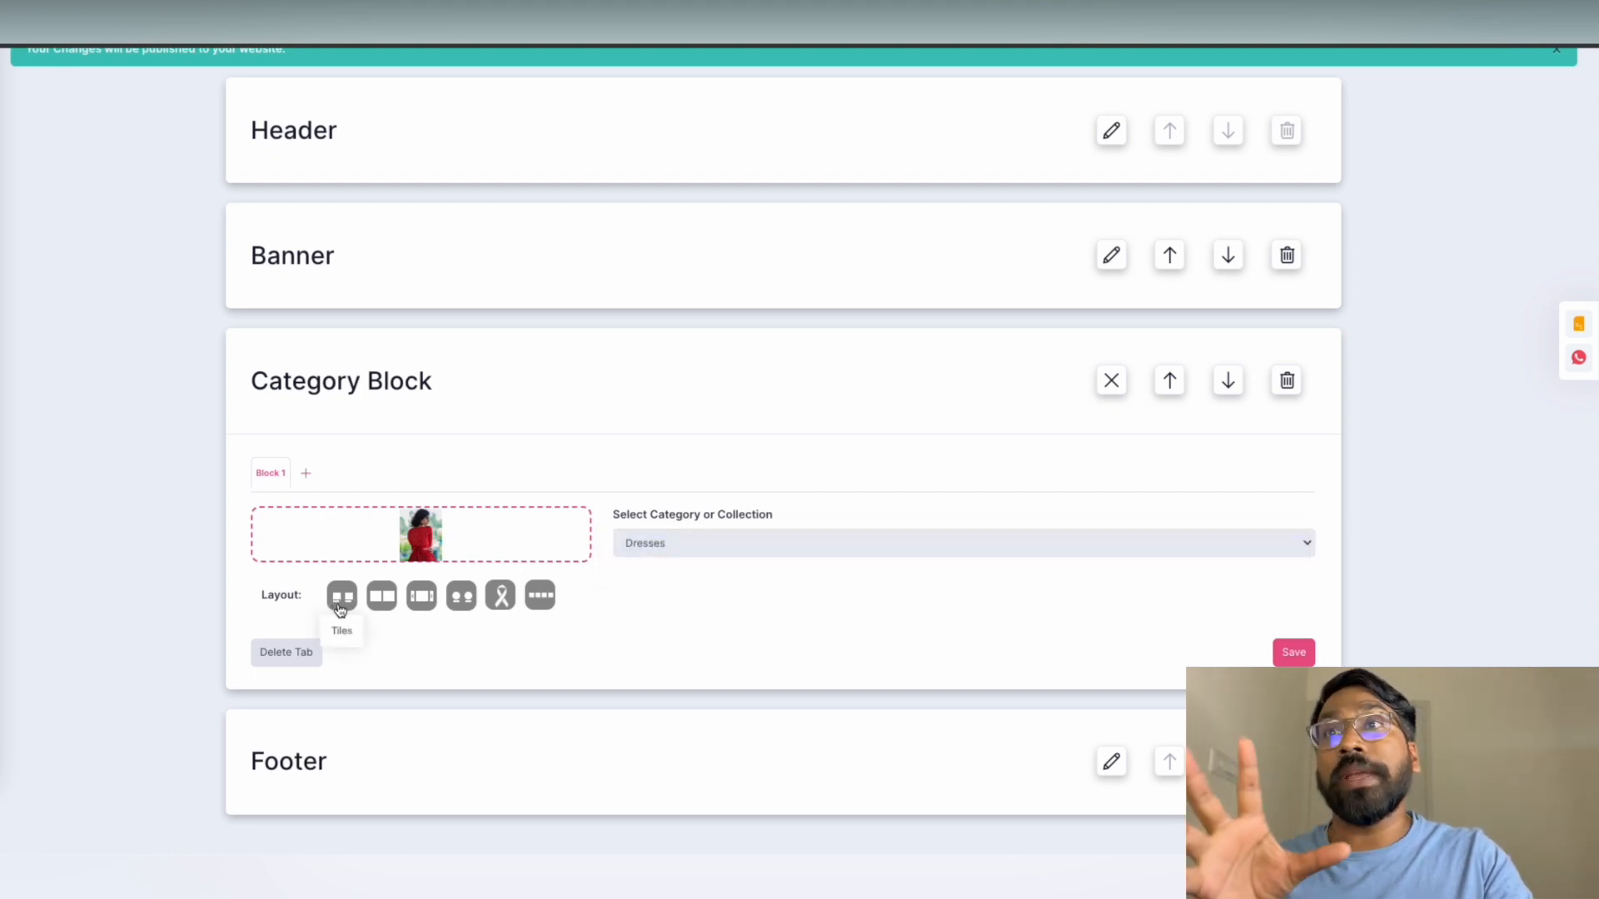
pyautogui.click(383, 600)
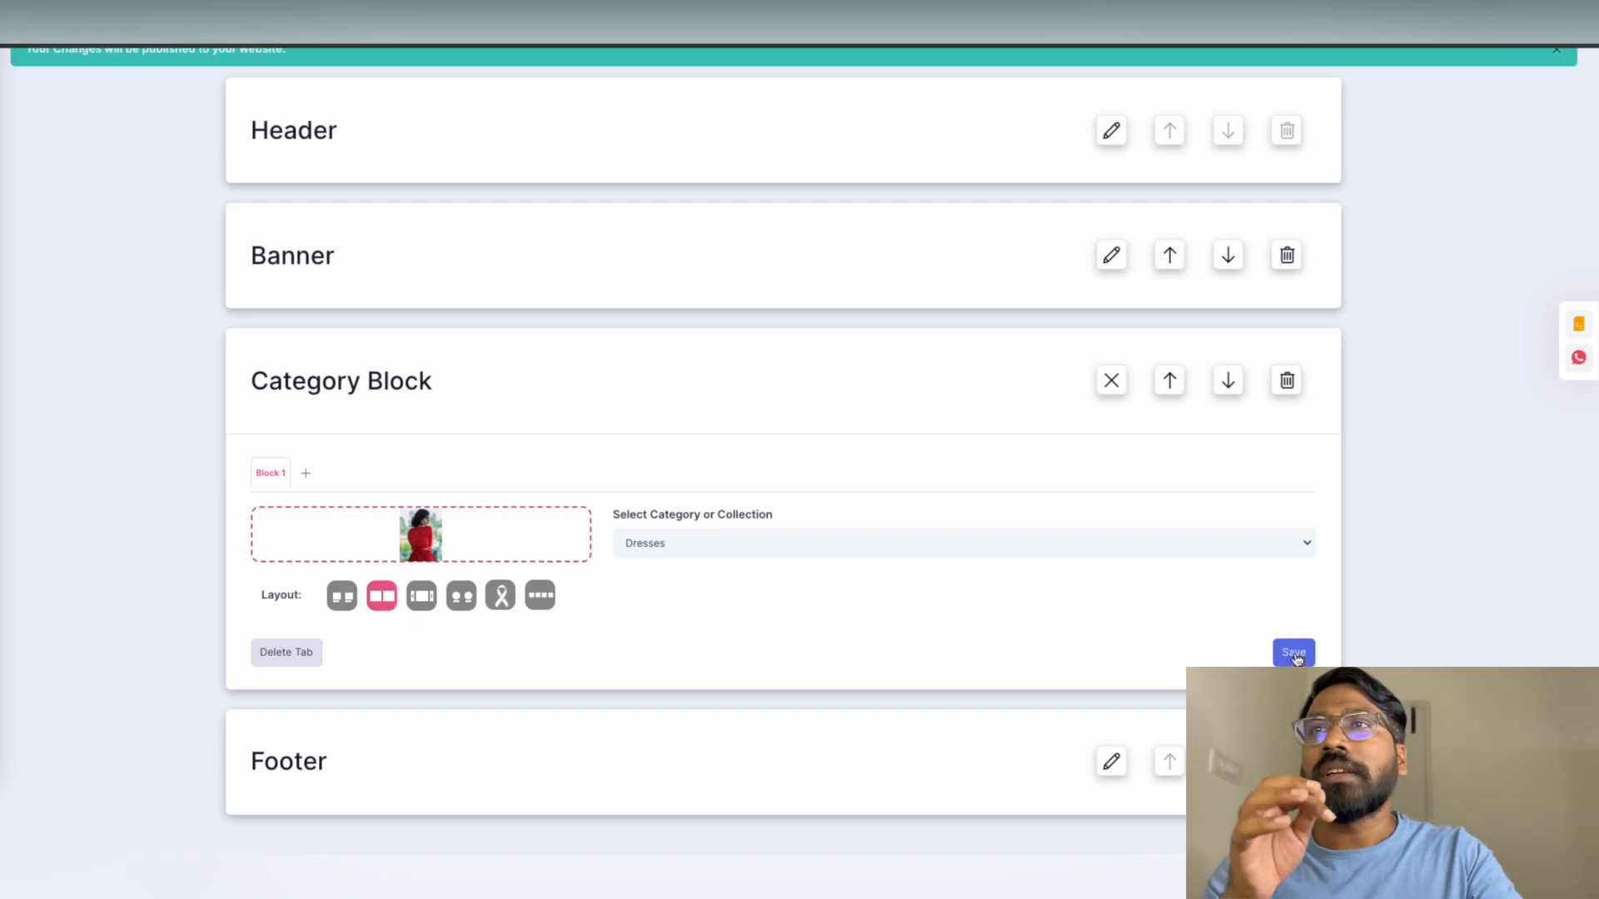
pyautogui.click(306, 478)
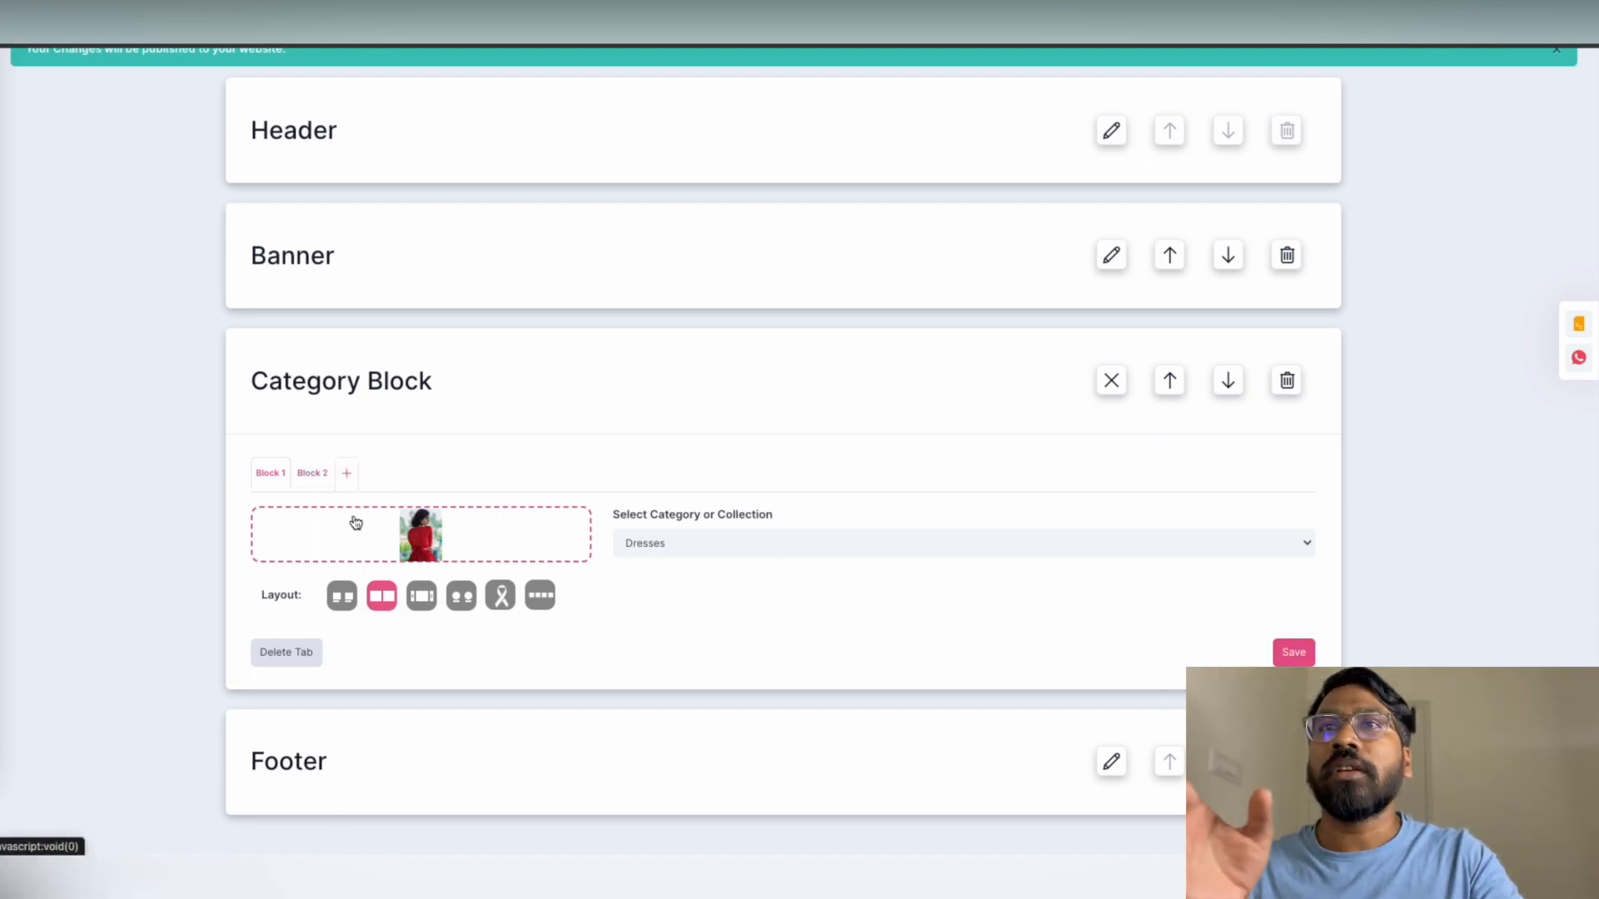
# Give Block 2 the portrait photo as its image
pyautogui.click(311, 487)
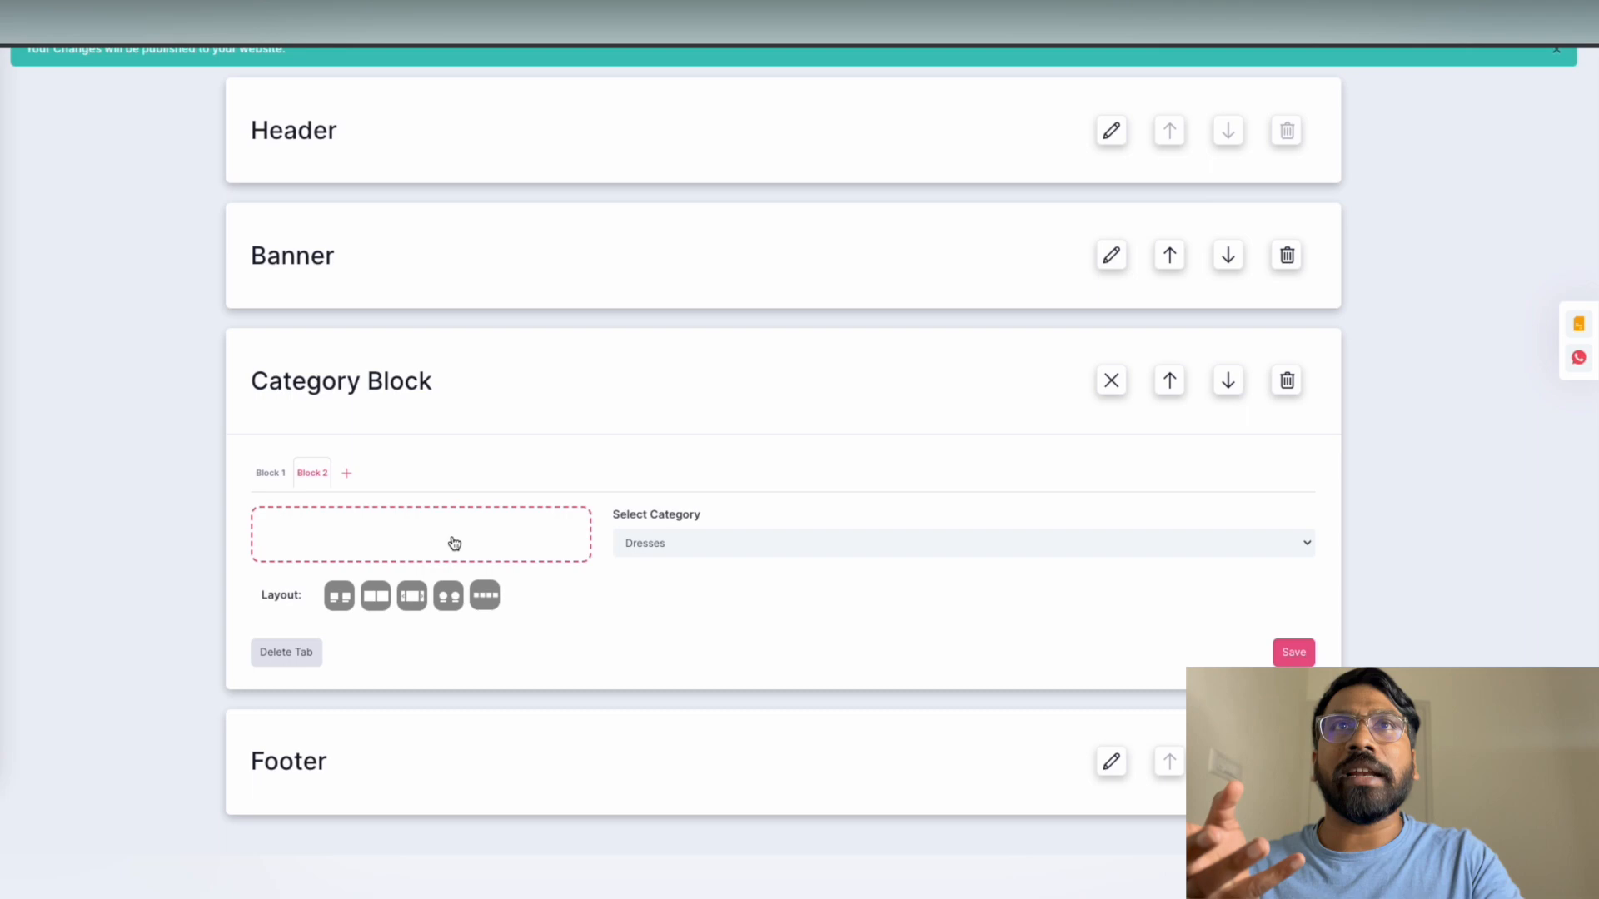
pyautogui.click(453, 542)
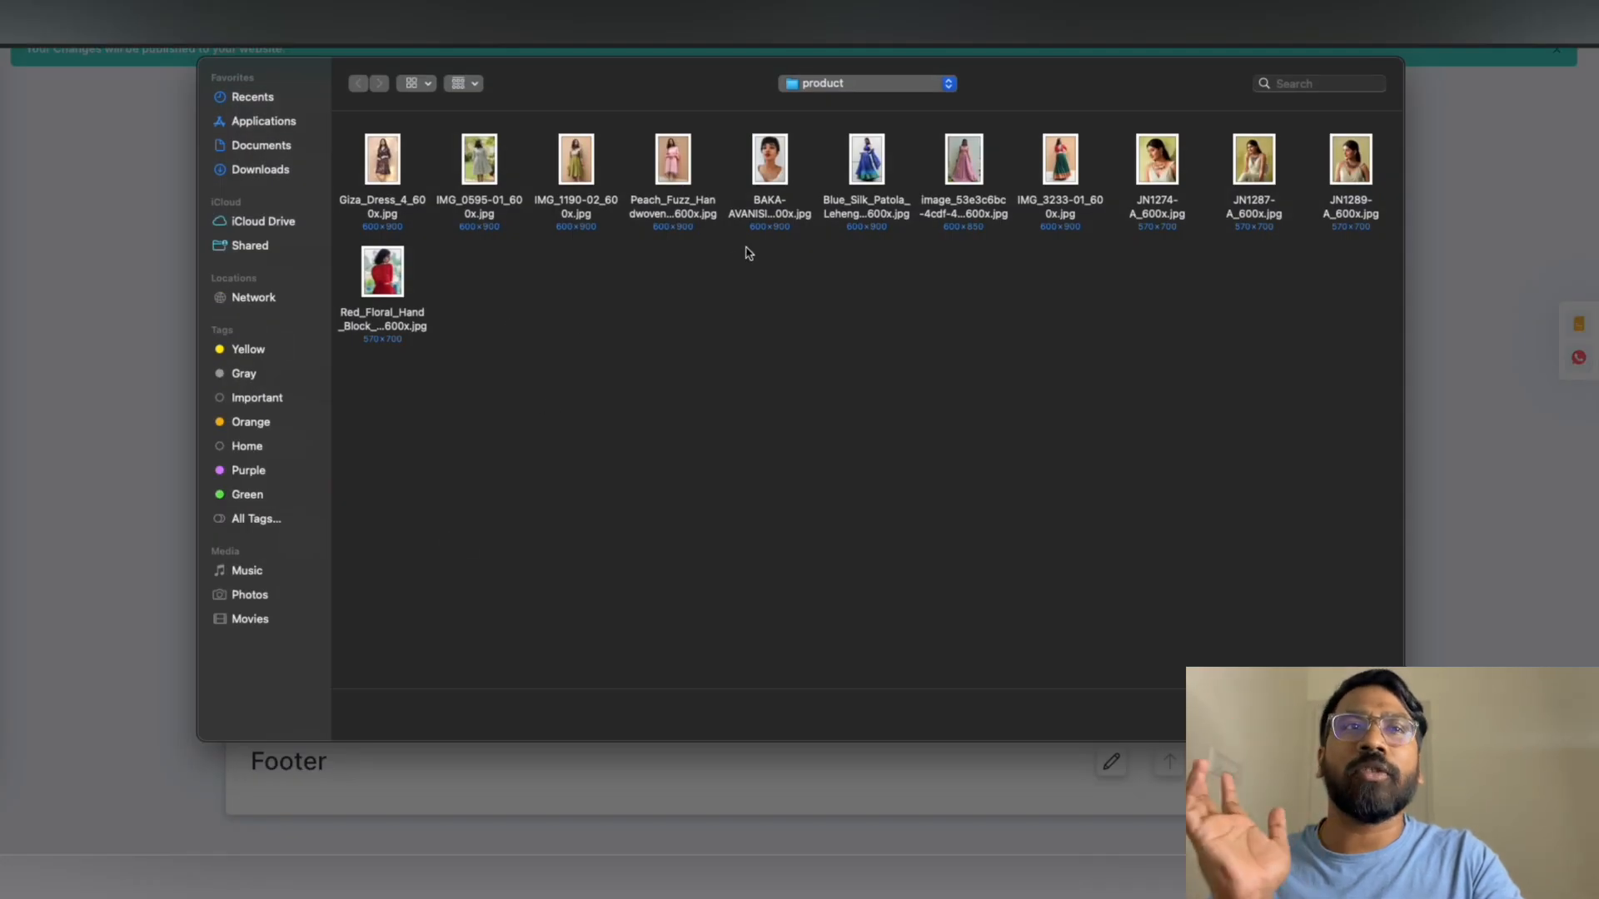
pyautogui.click(751, 197)
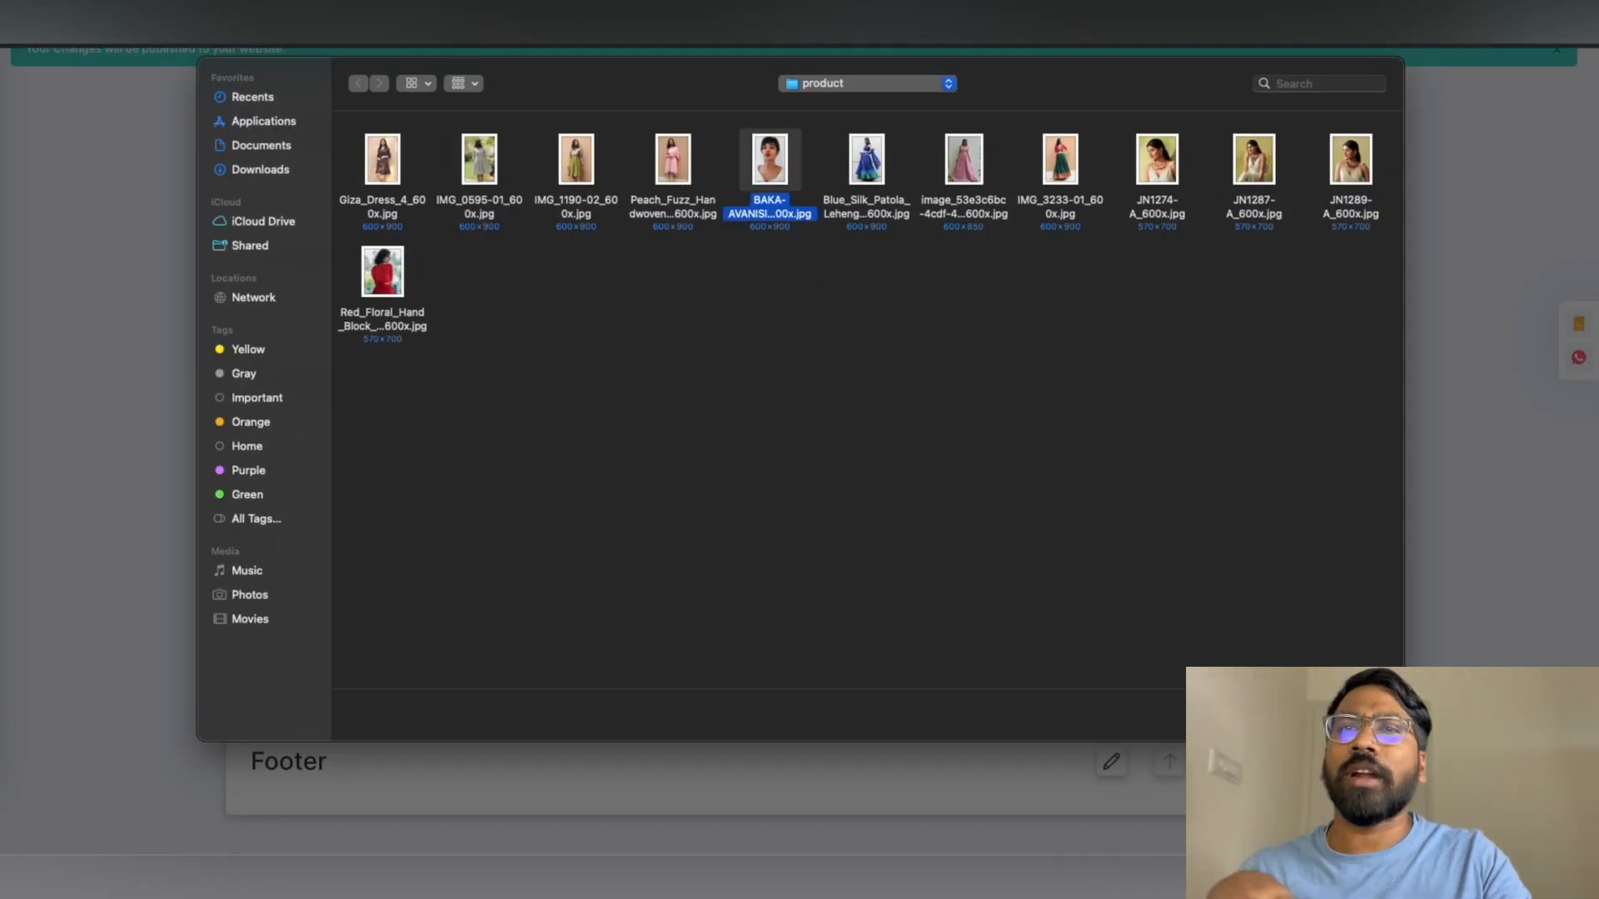
pyautogui.click(1363, 714)
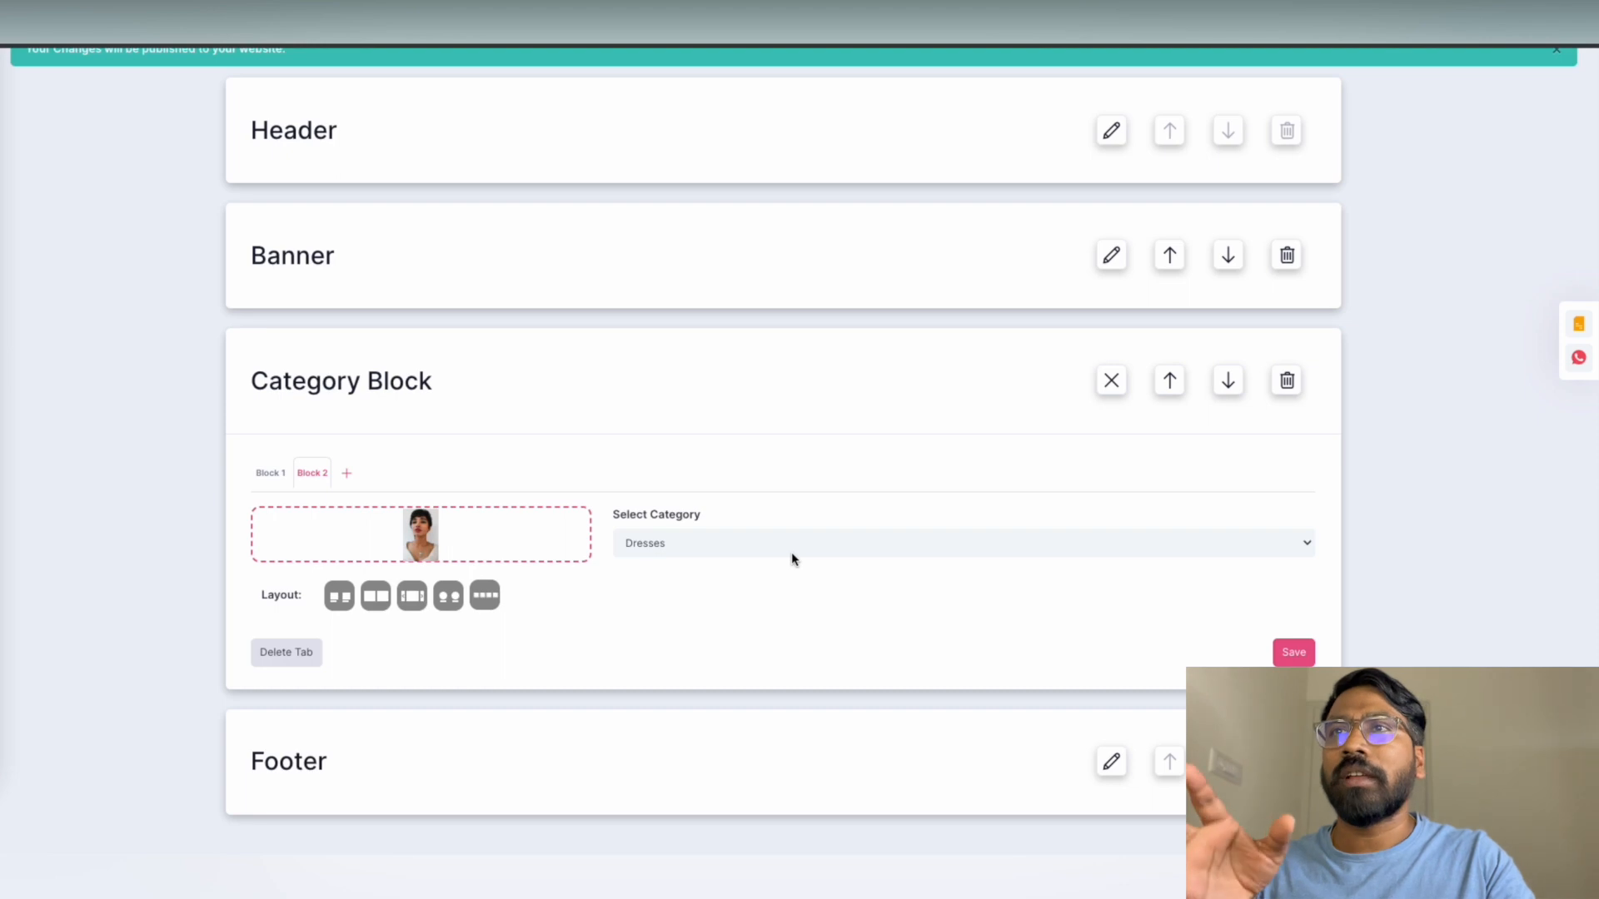
# Set Block 2 to the Jewellery category with the Slider layout and save the Category Block
pyautogui.click(733, 557)
pyautogui.click(668, 568)
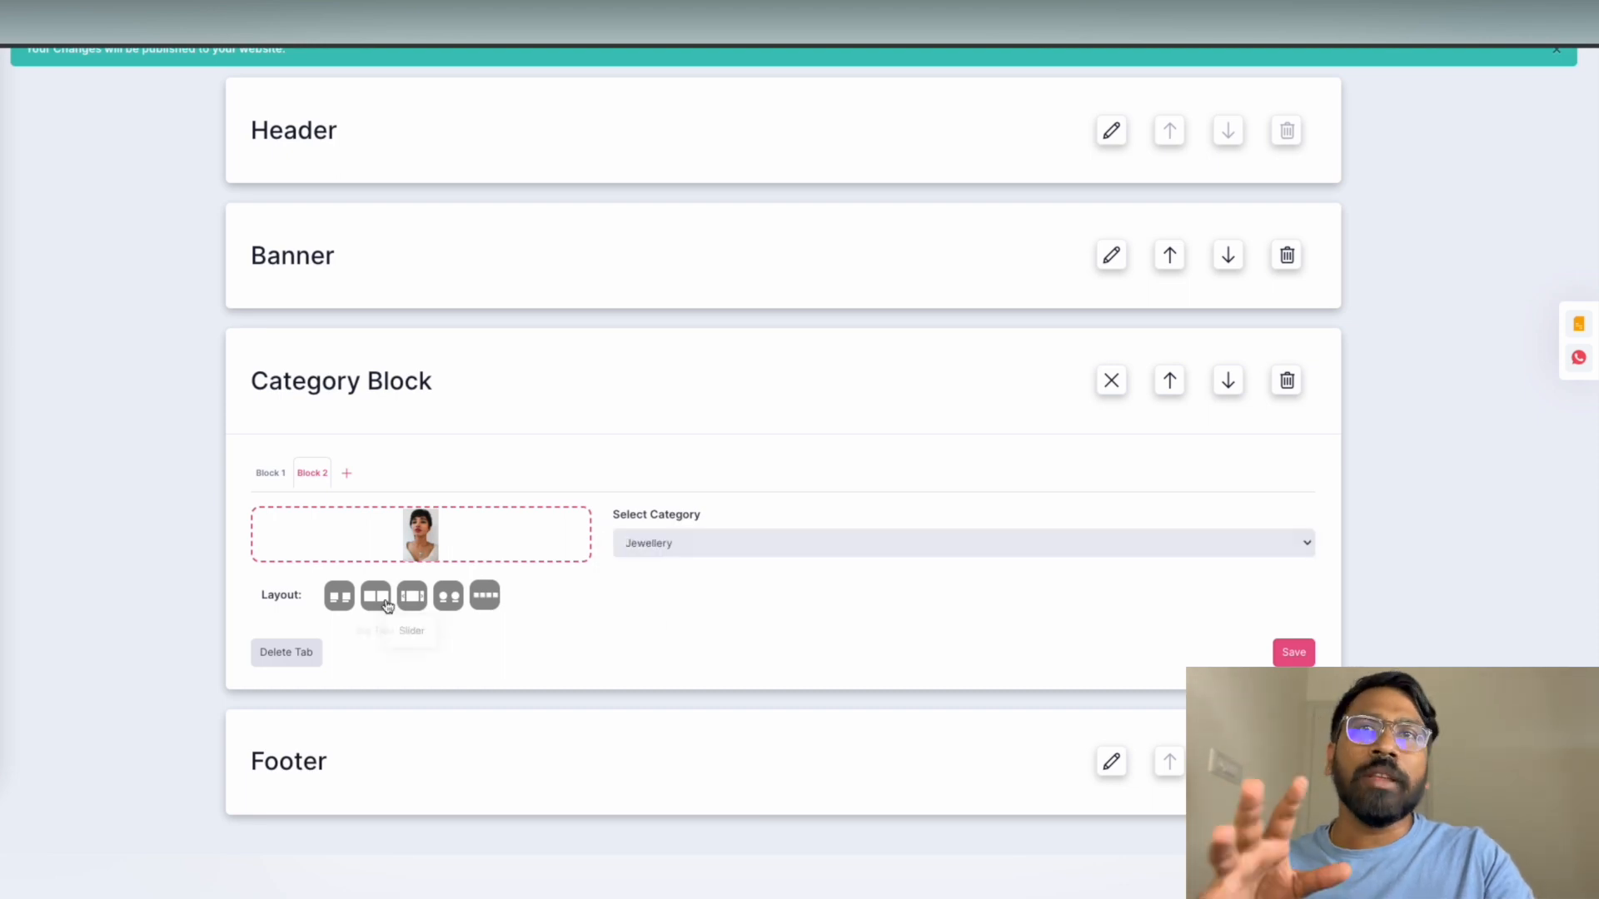
pyautogui.click(387, 605)
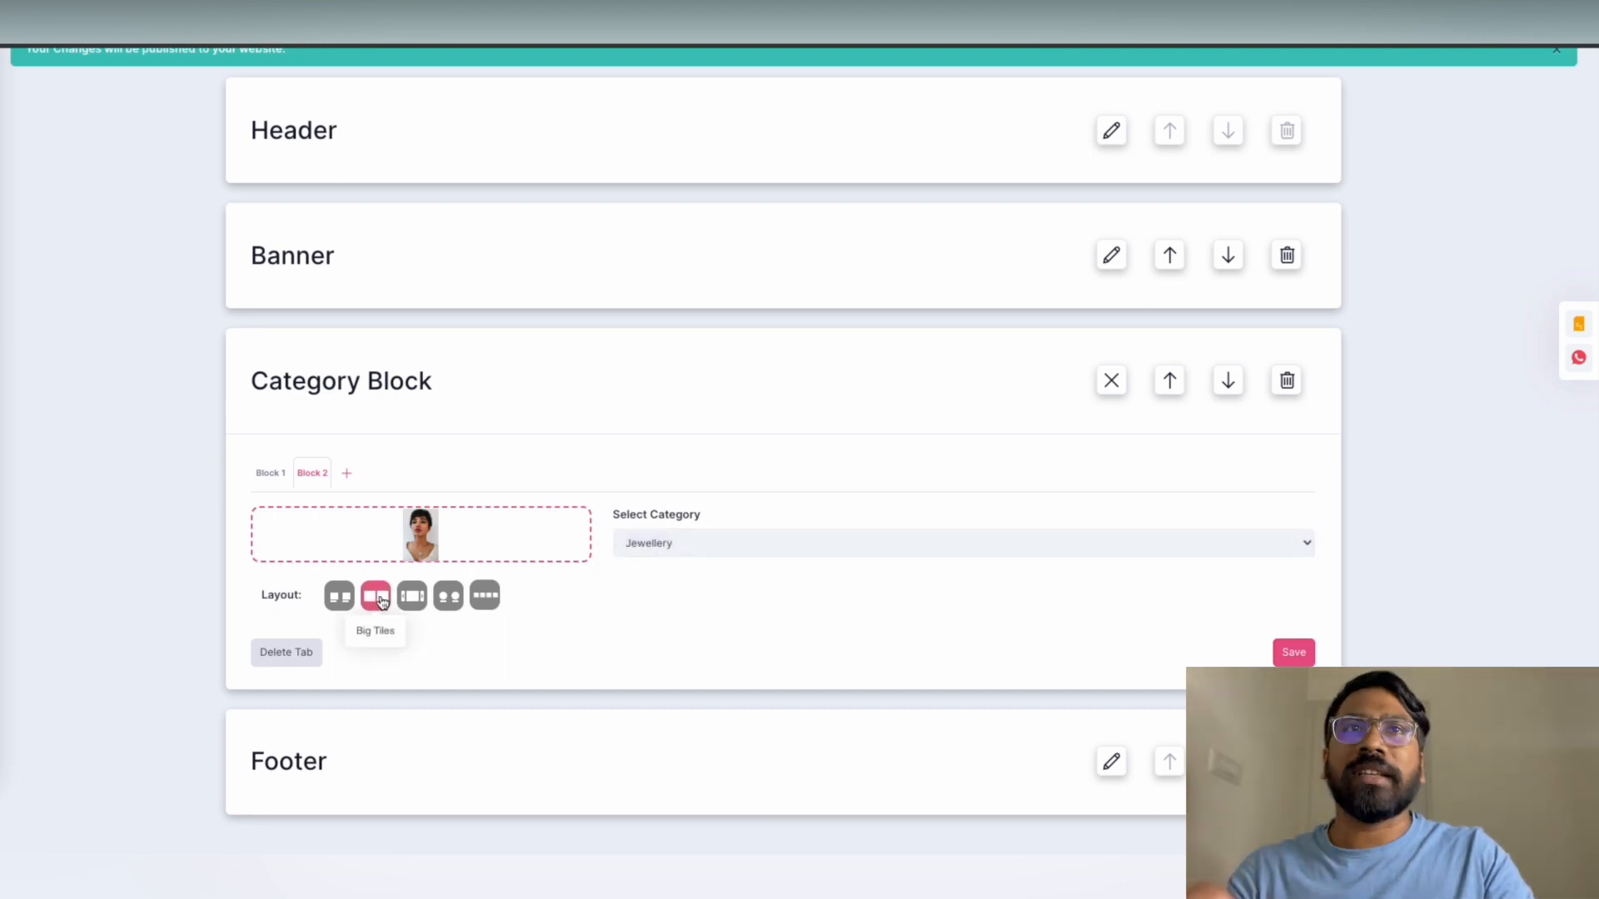
pyautogui.click(1291, 653)
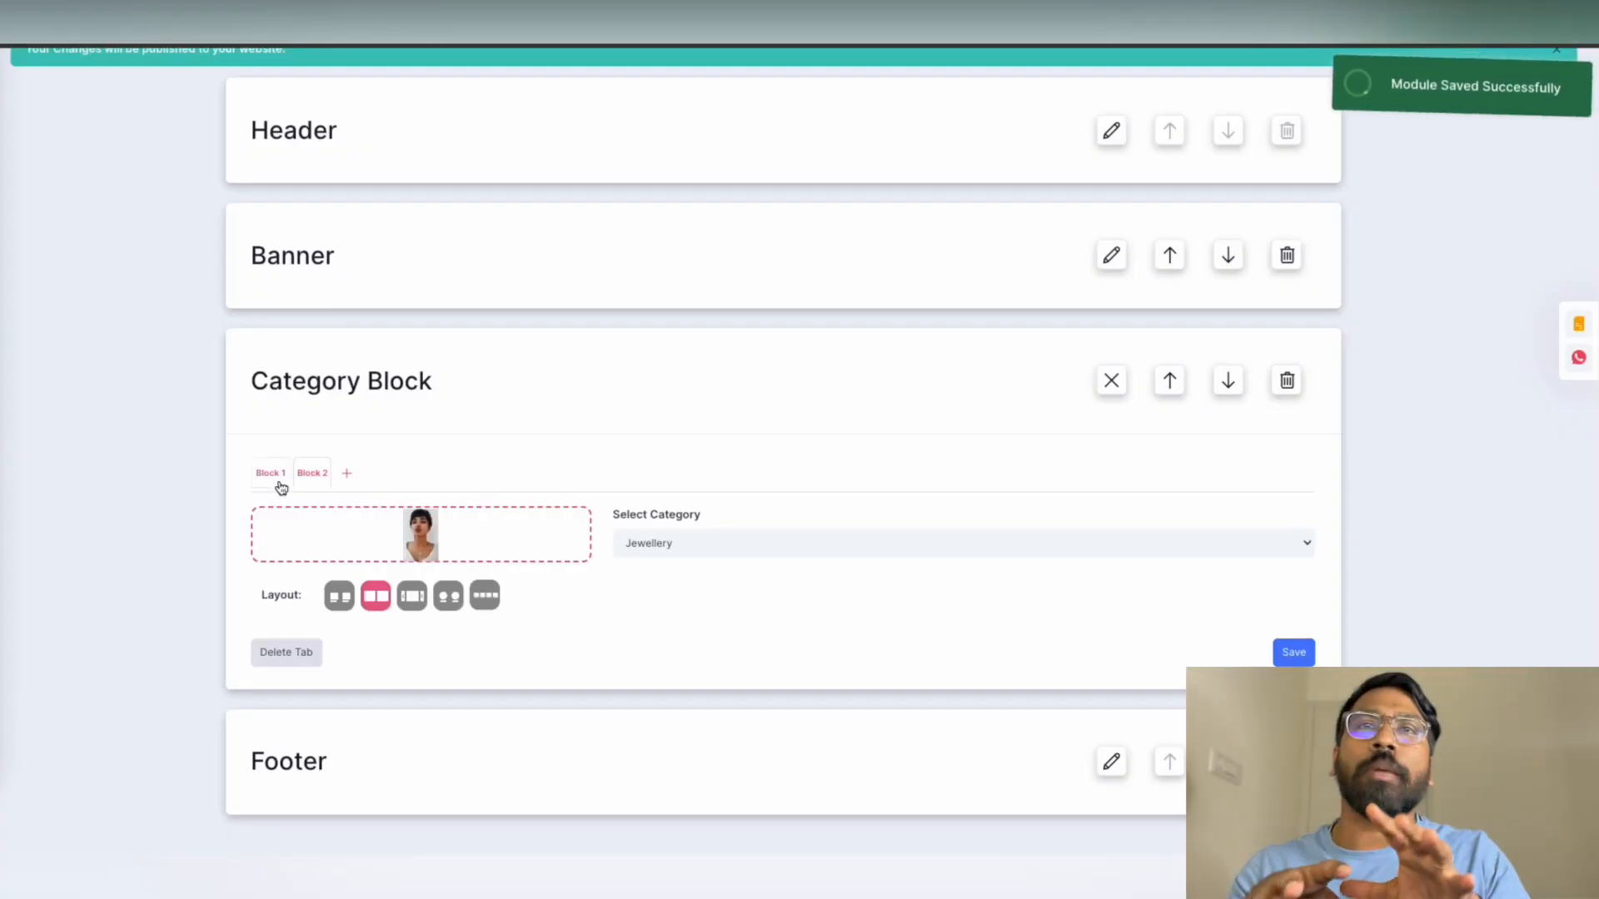
pyautogui.click(271, 475)
pyautogui.click(1302, 654)
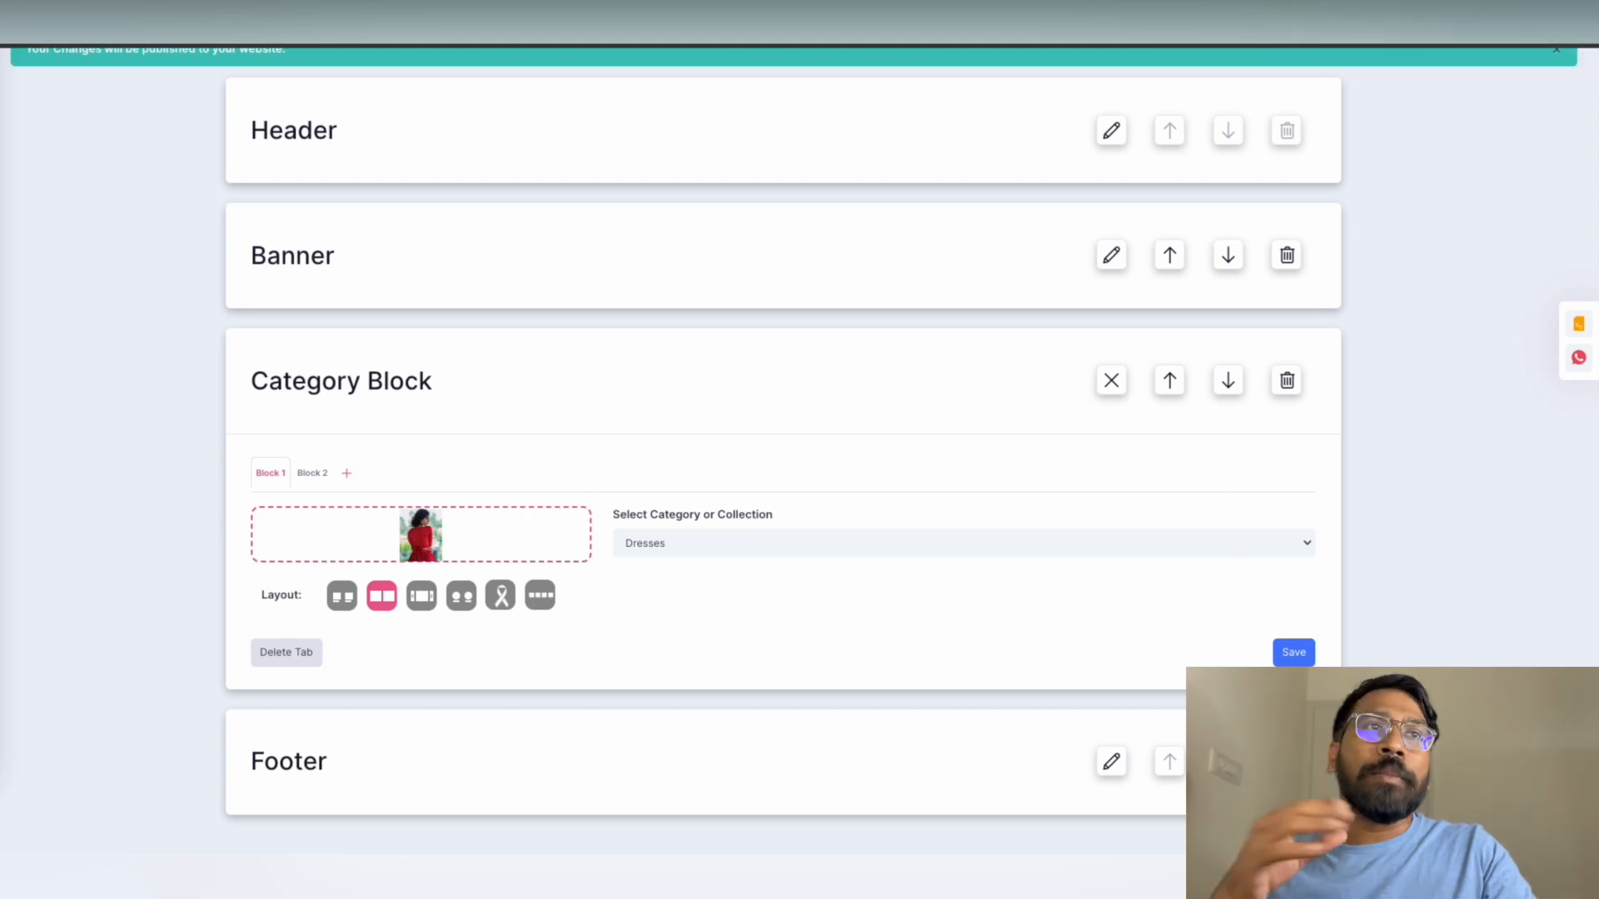
pyautogui.click(1554, 841)
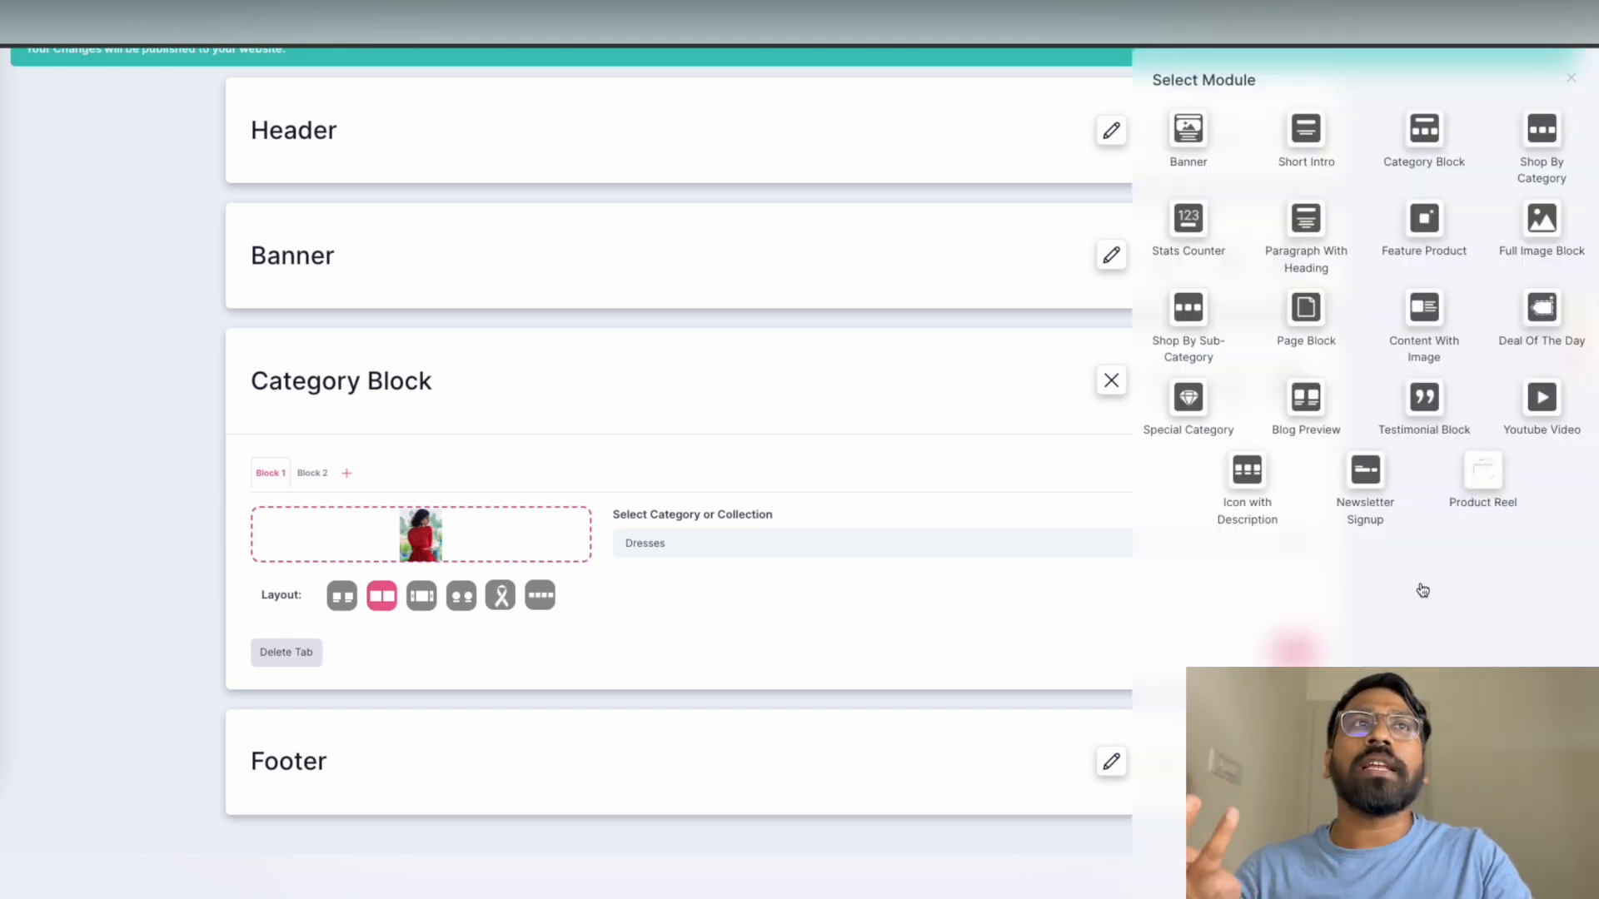
# Add a Shop By Category section showing Dresses, three per row, in the Horizontal layout
pyautogui.click(1543, 131)
pyautogui.scroll(-1, 906, 373)
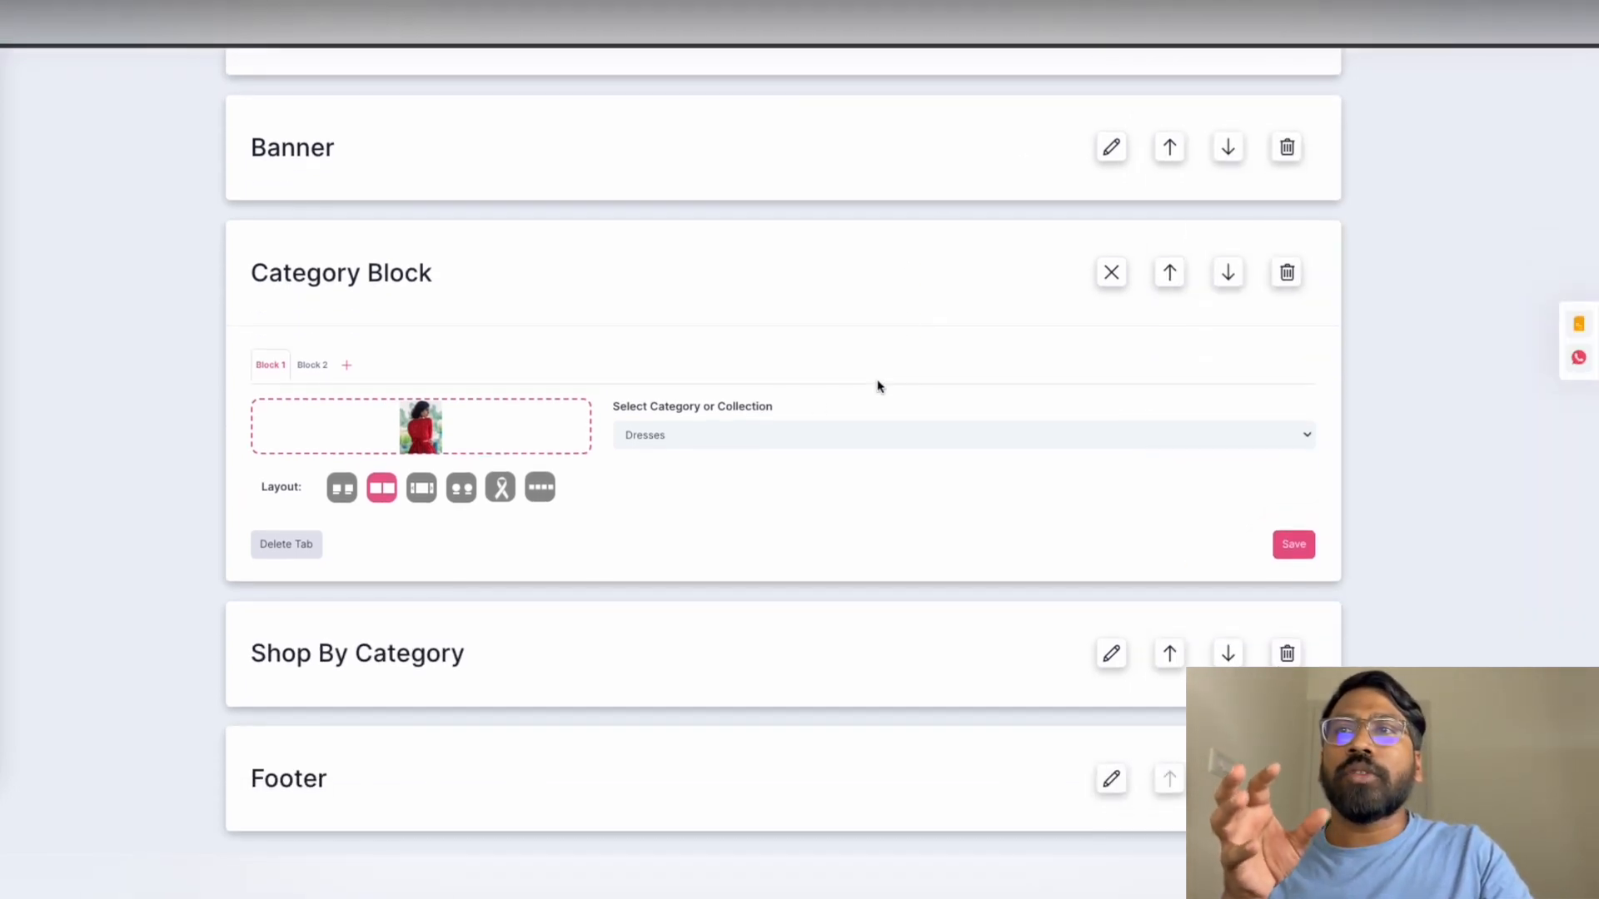
pyautogui.click(1112, 654)
pyautogui.scroll(-3, 1001, 420)
pyautogui.click(377, 482)
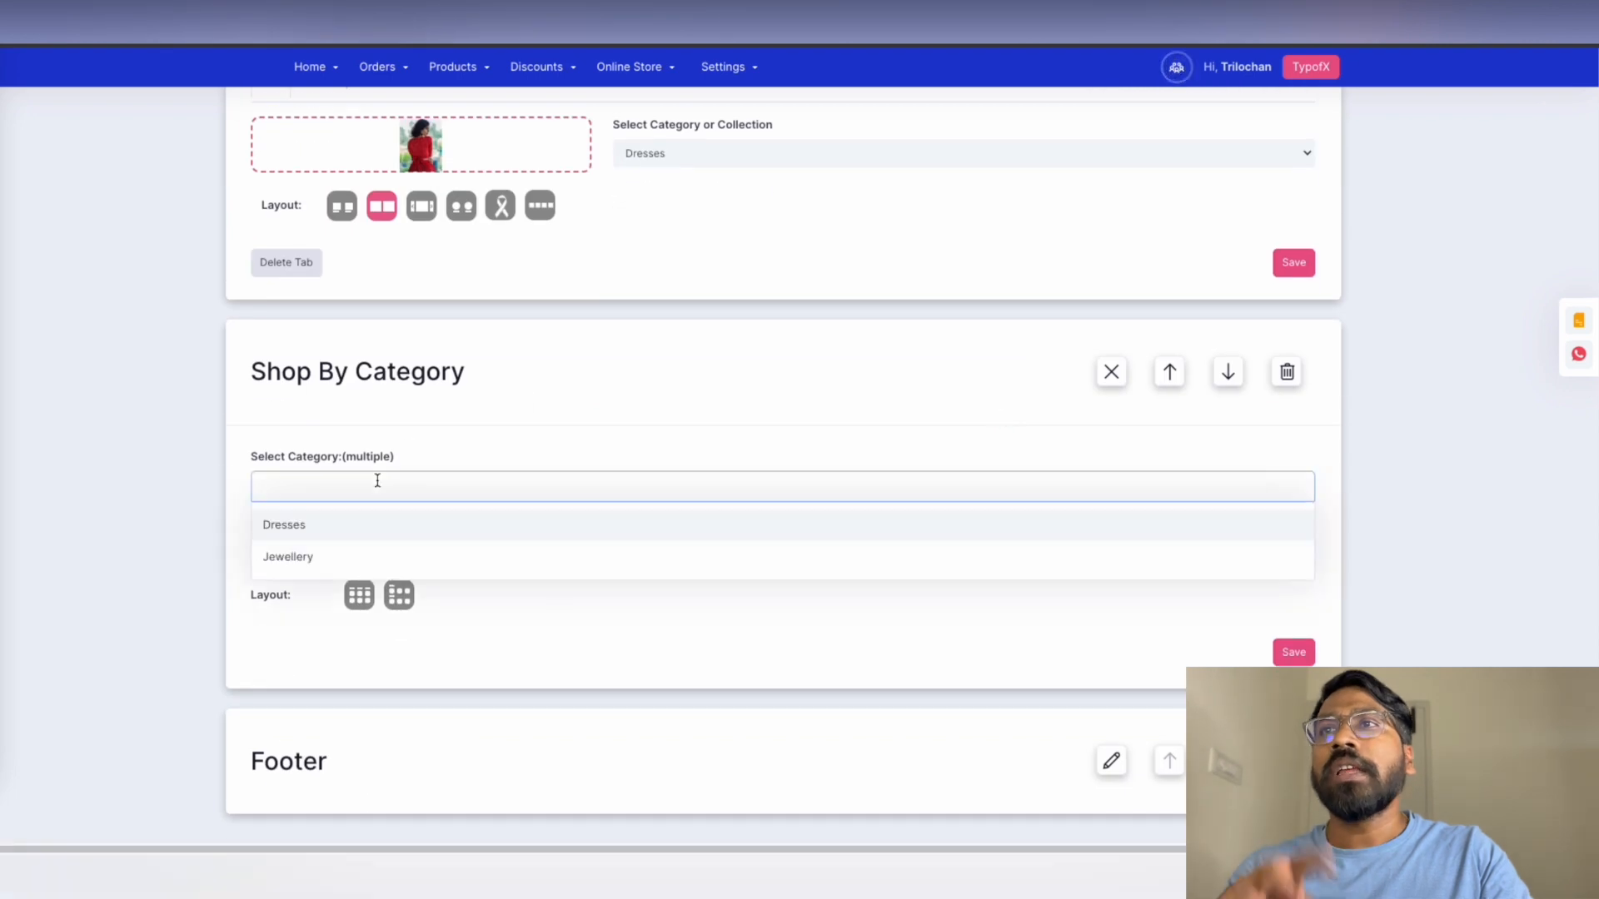
pyautogui.click(339, 531)
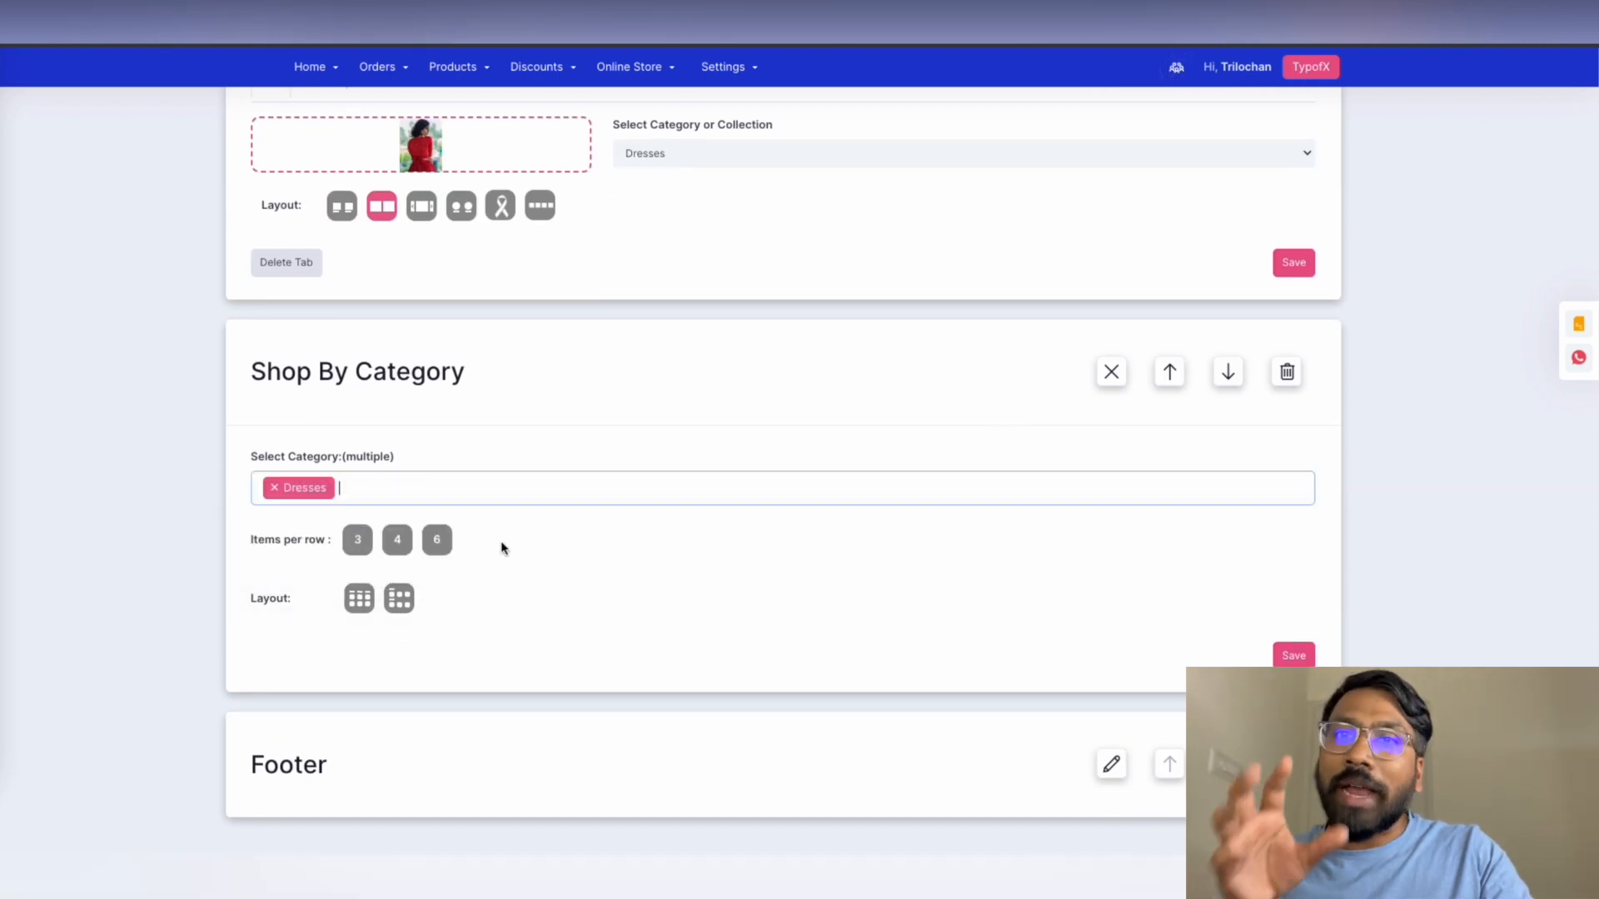
pyautogui.click(357, 540)
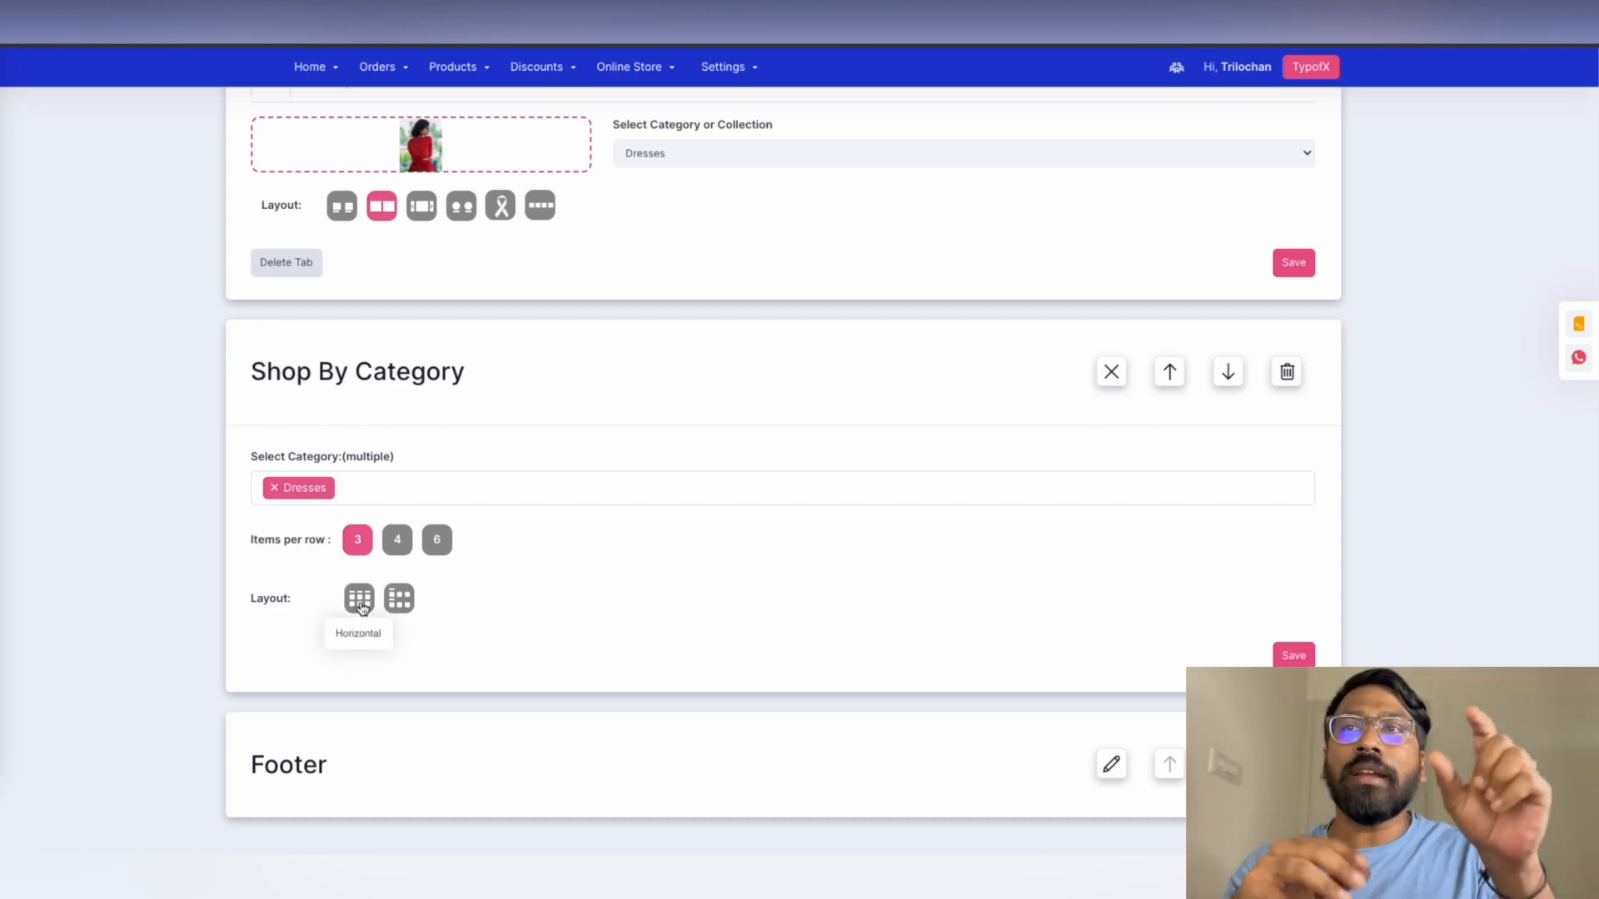
pyautogui.click(359, 600)
pyautogui.click(1293, 655)
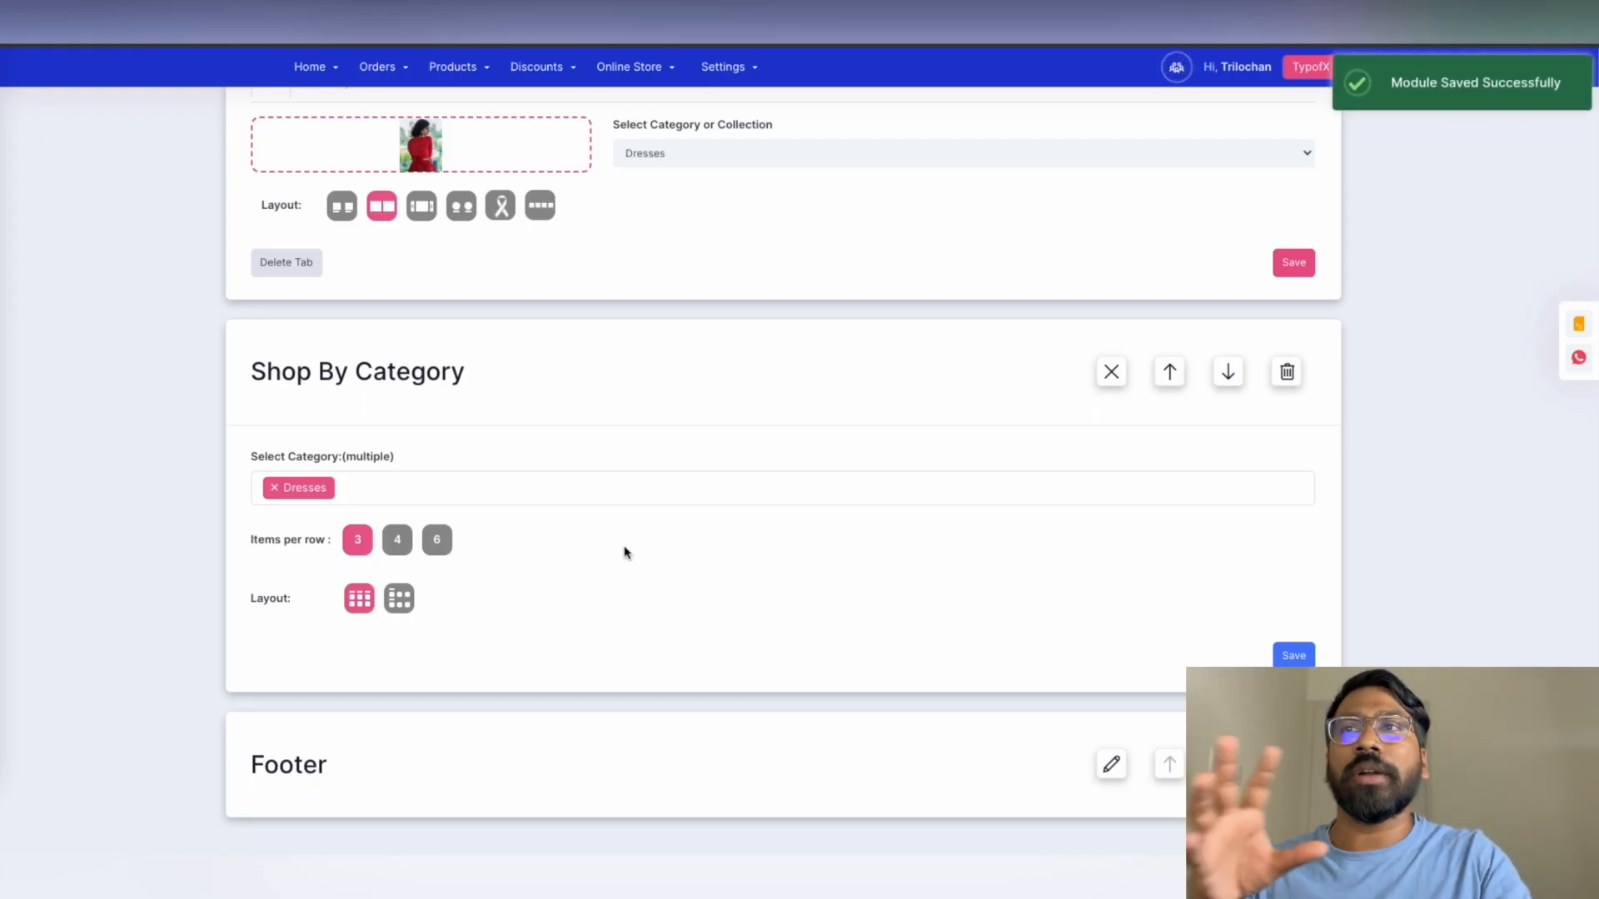
# Add Jewellery to the Shop By Category list and save it
pyautogui.click(450, 487)
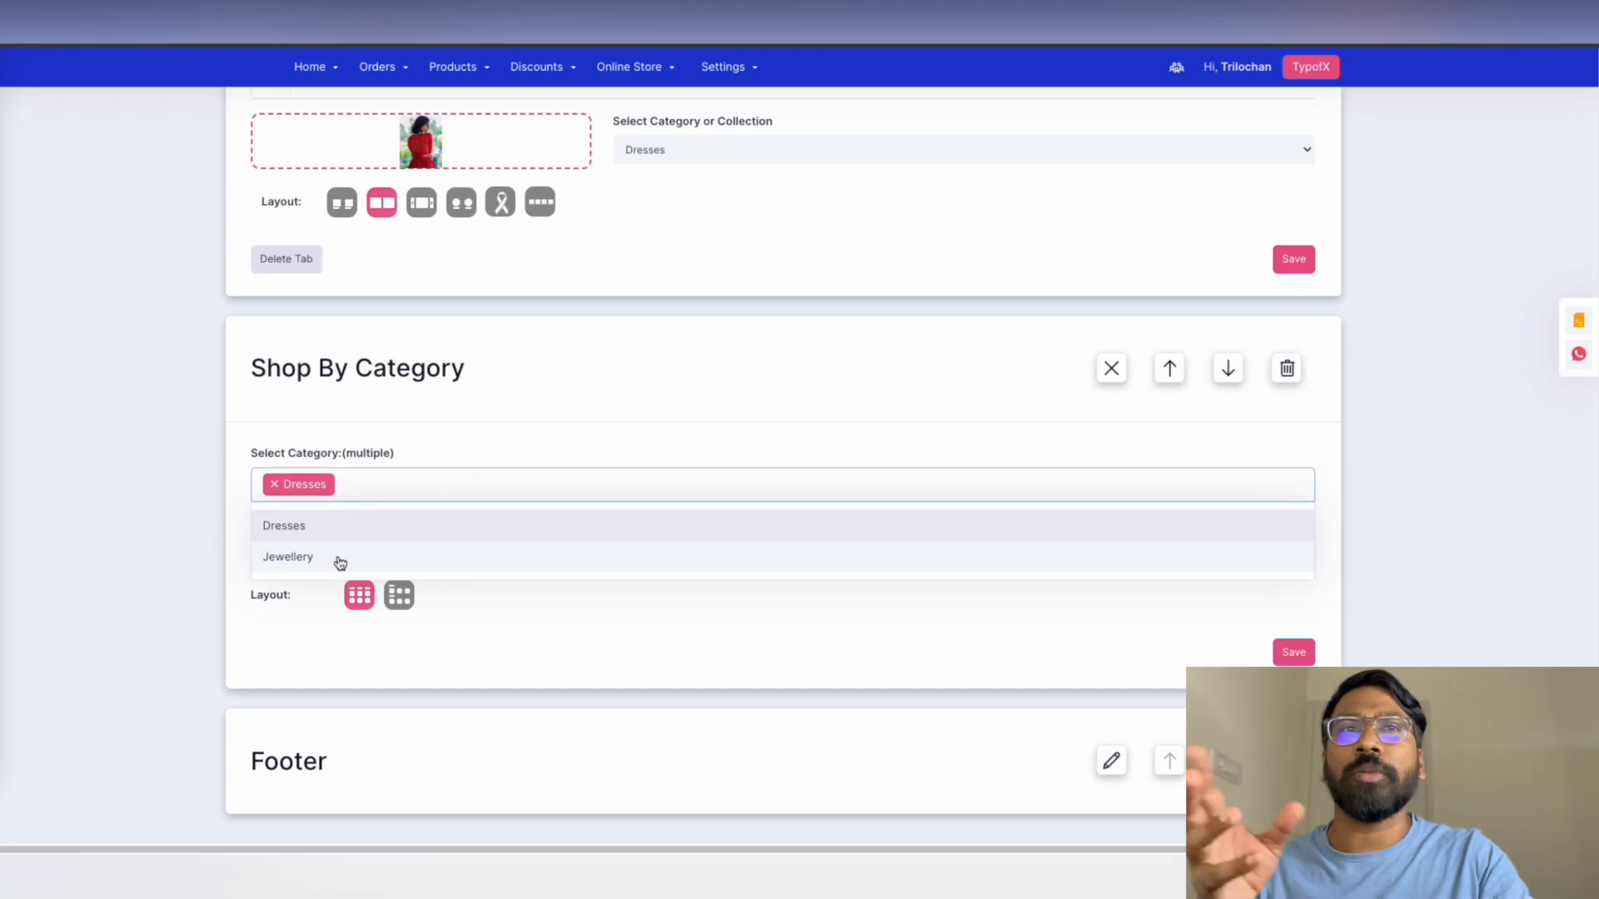
pyautogui.click(352, 555)
pyautogui.click(1295, 653)
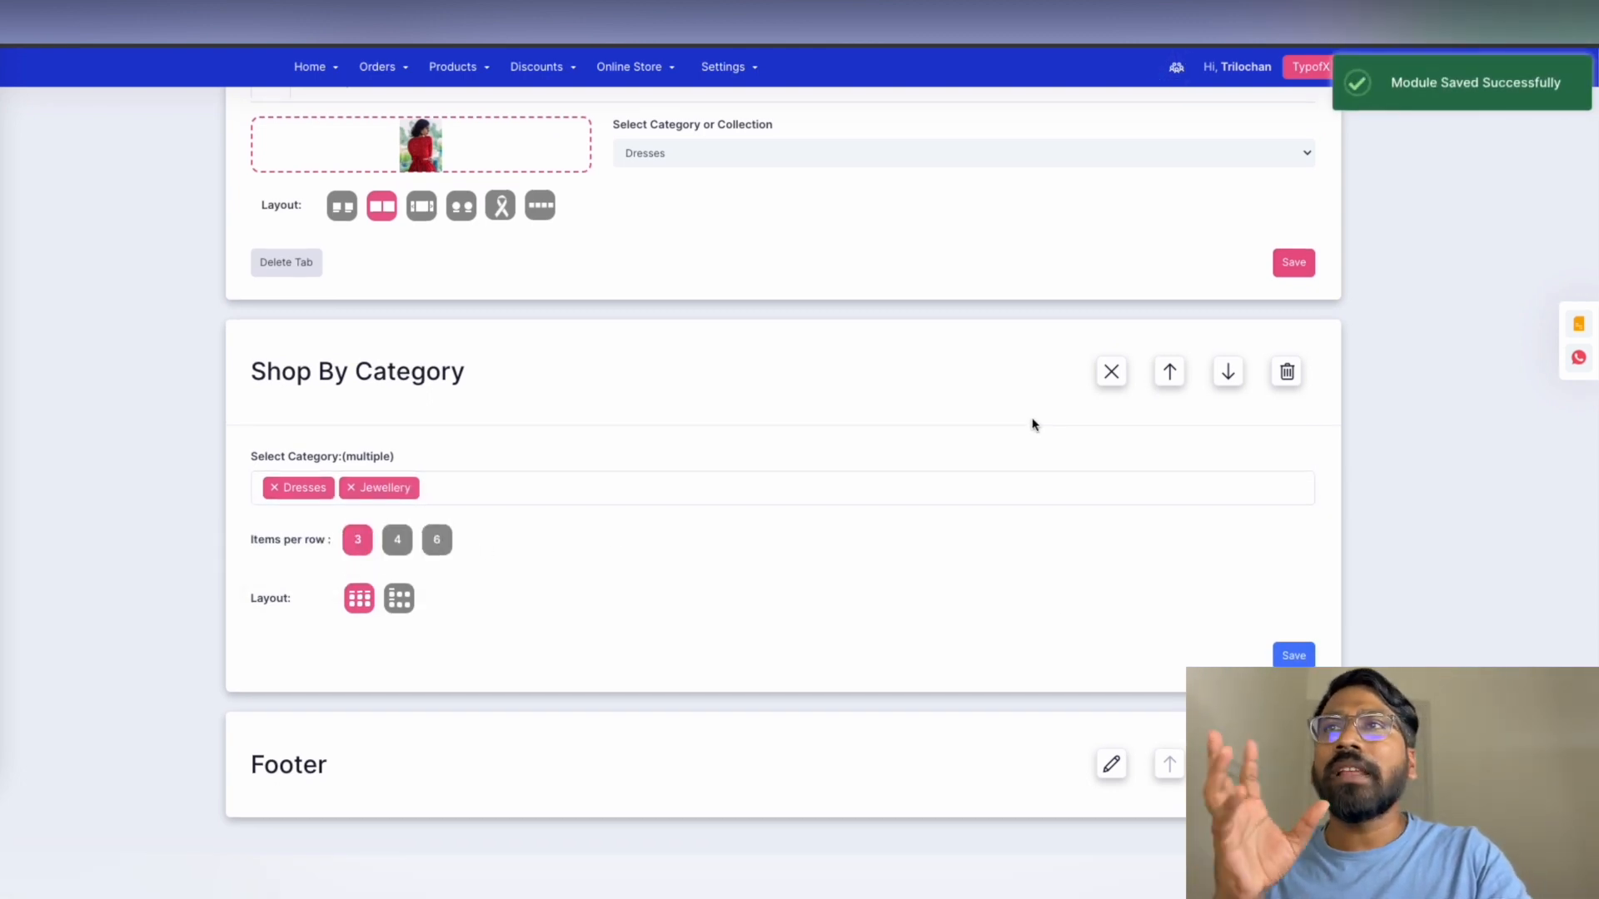
pyautogui.click(1176, 67)
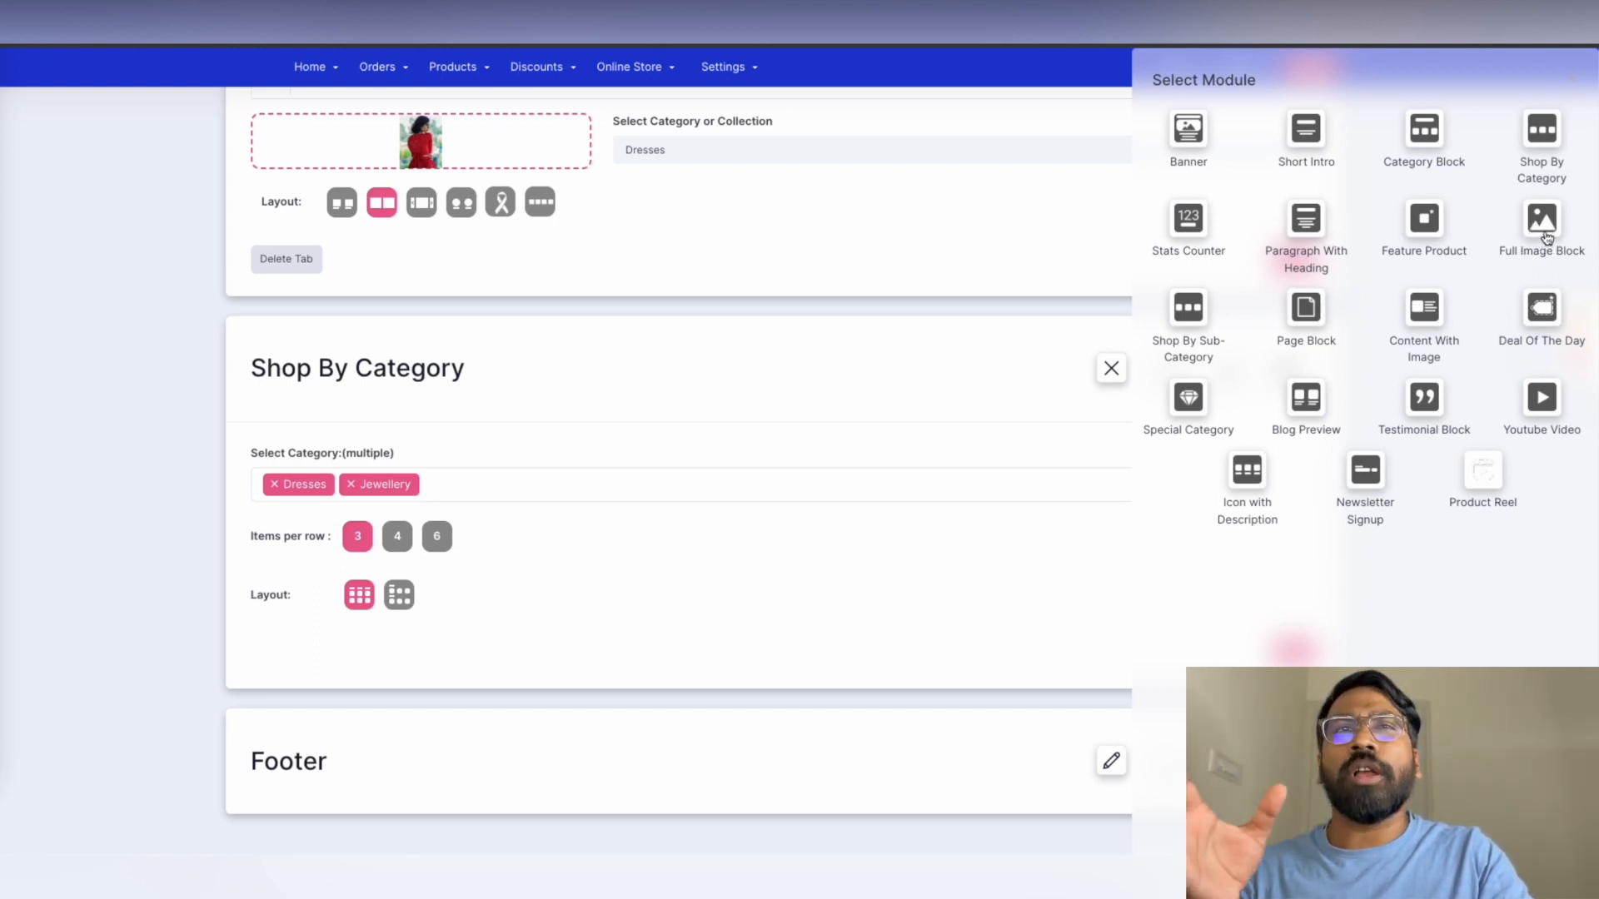
# Add a Full Image Block using IMG_1437_2048x.jpg as its desktop/laptop image
pyautogui.click(1542, 236)
pyautogui.scroll(-2, 959, 471)
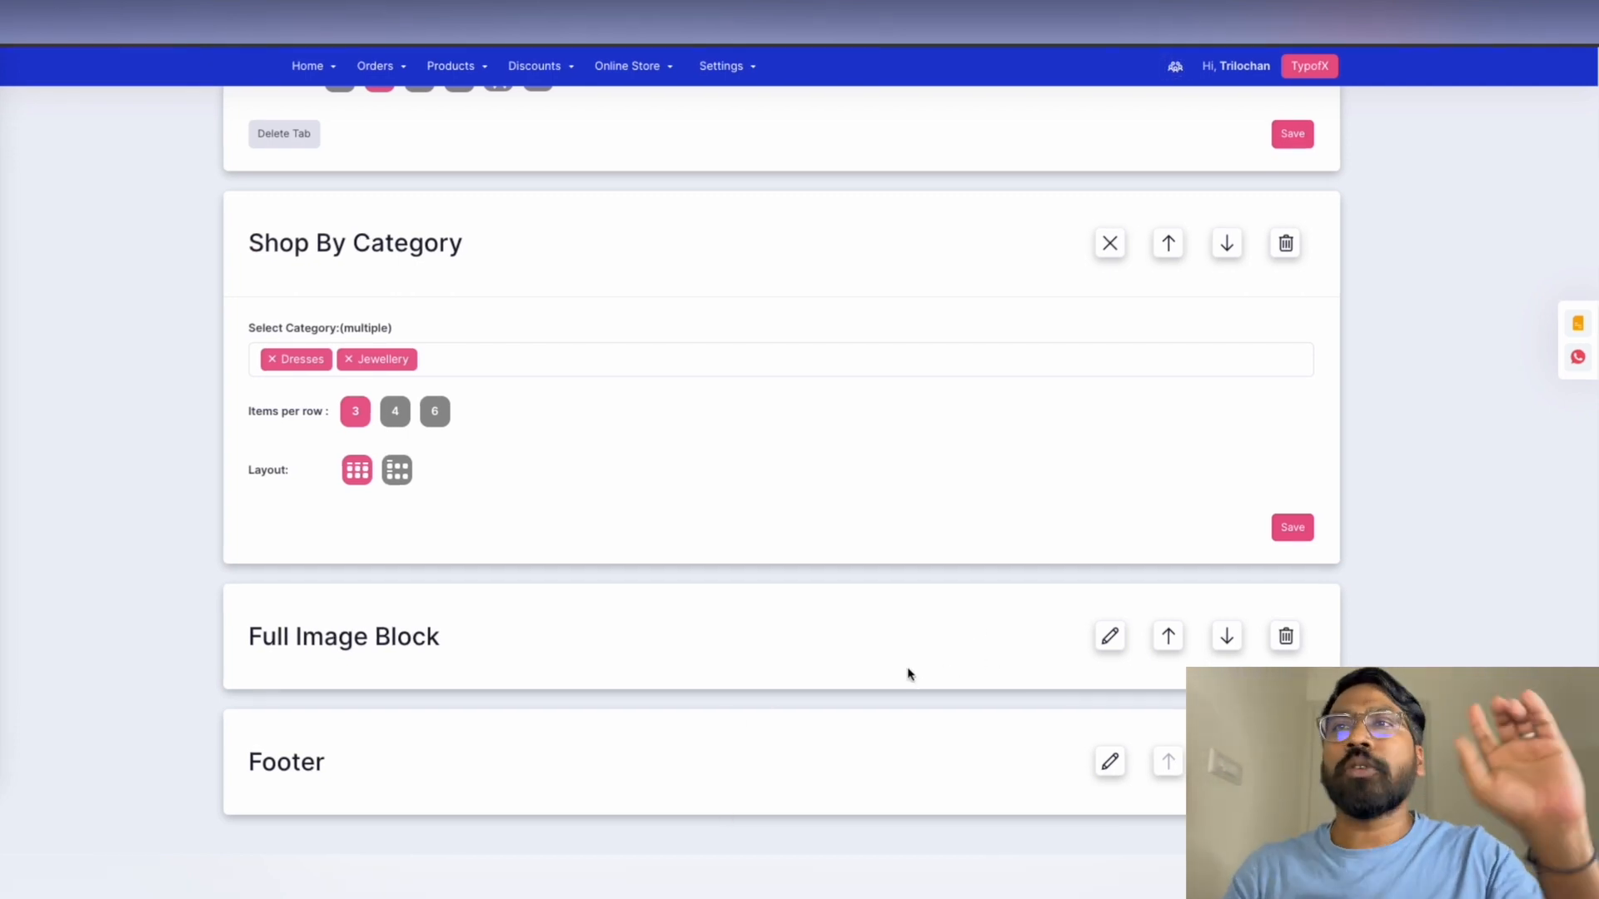
pyautogui.click(1109, 636)
pyautogui.scroll(-4, 1095, 588)
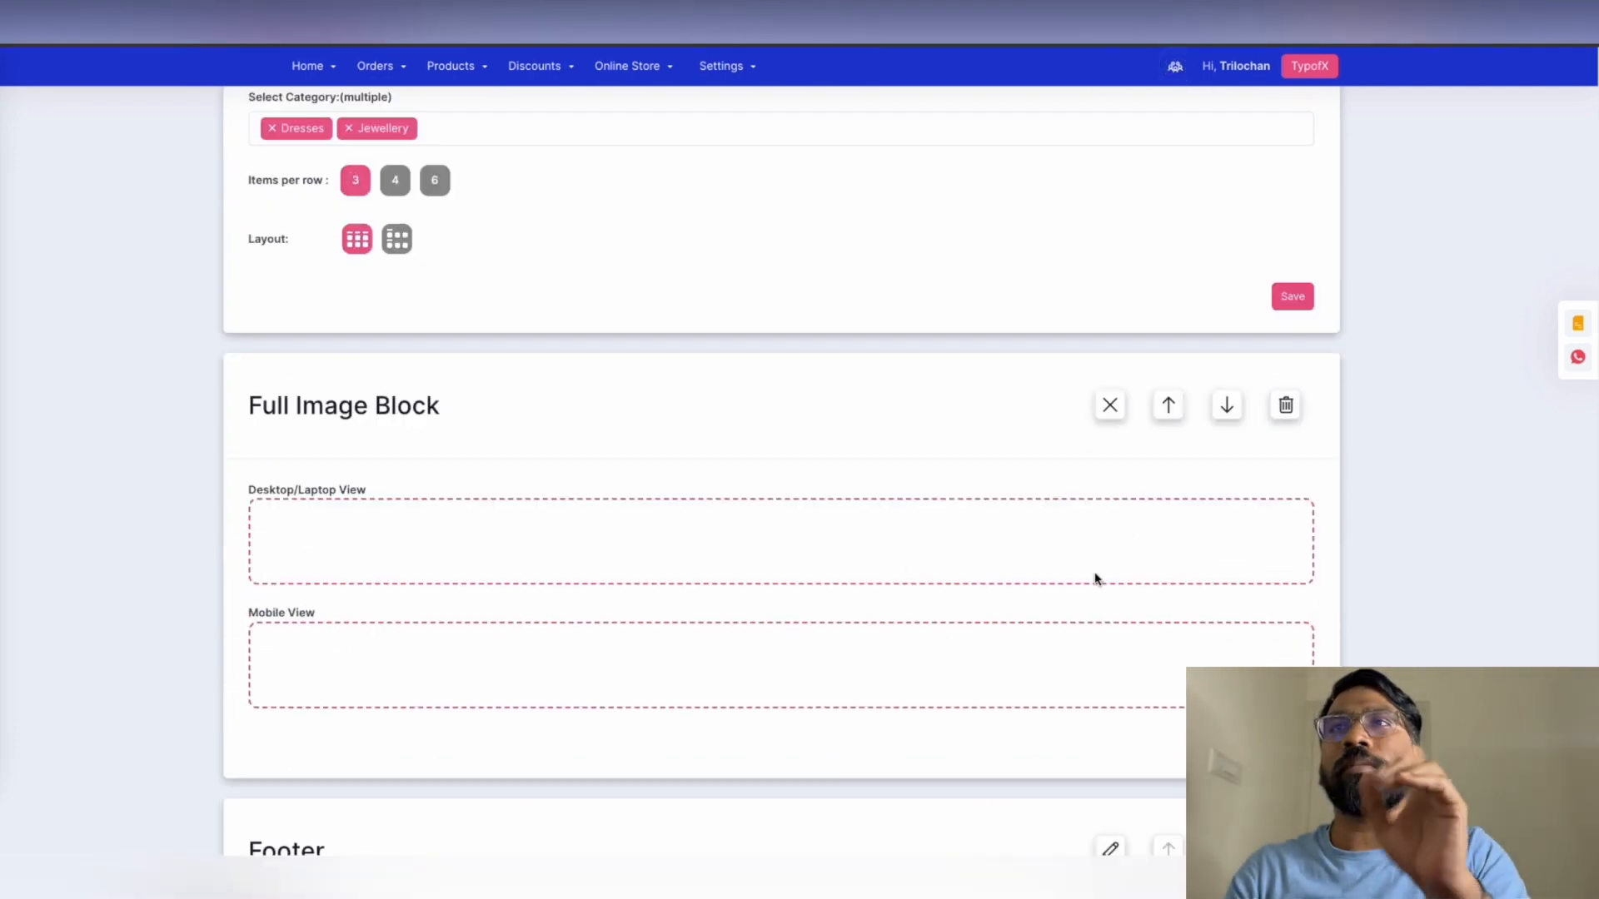
pyautogui.click(759, 519)
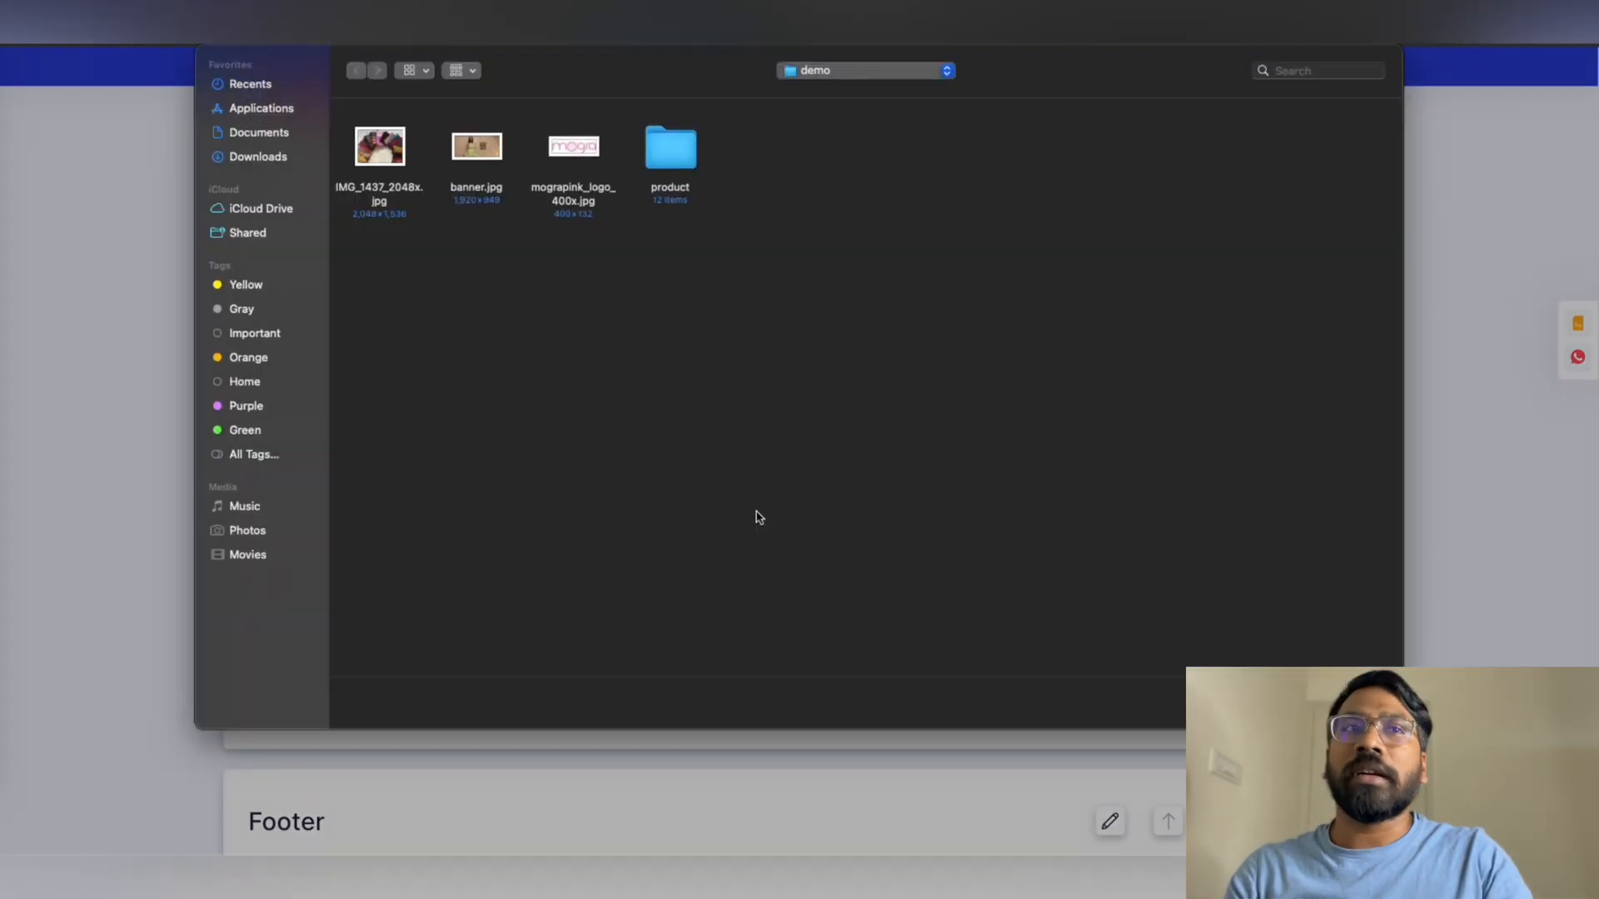
pyautogui.click(391, 167)
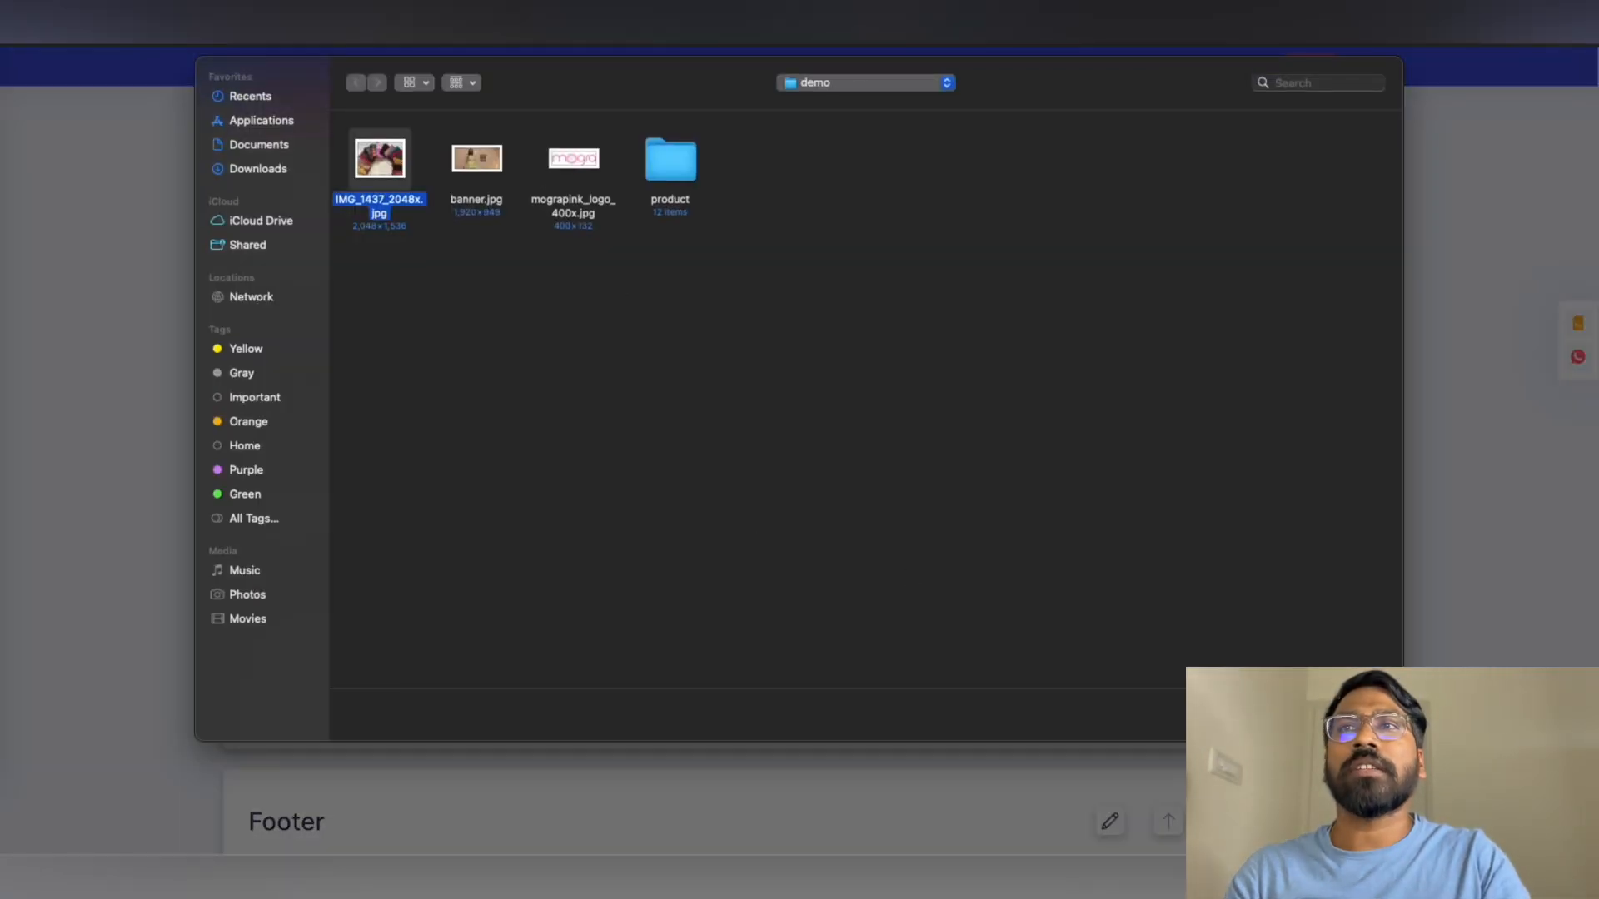
pyautogui.click(1359, 715)
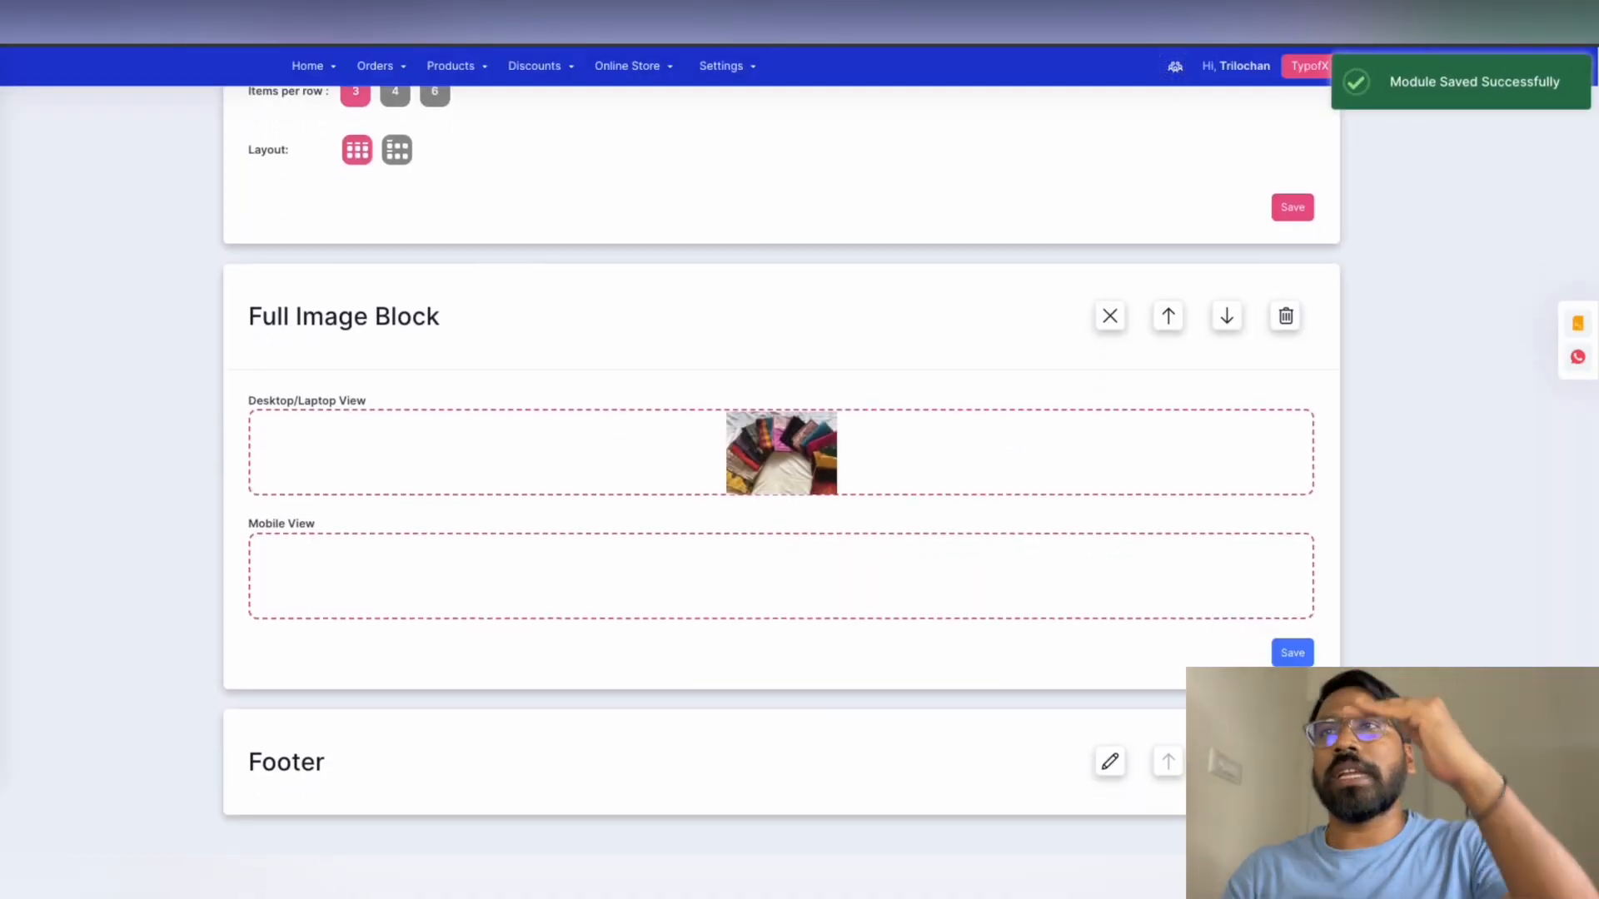
pyautogui.scroll(12, 1359, 715)
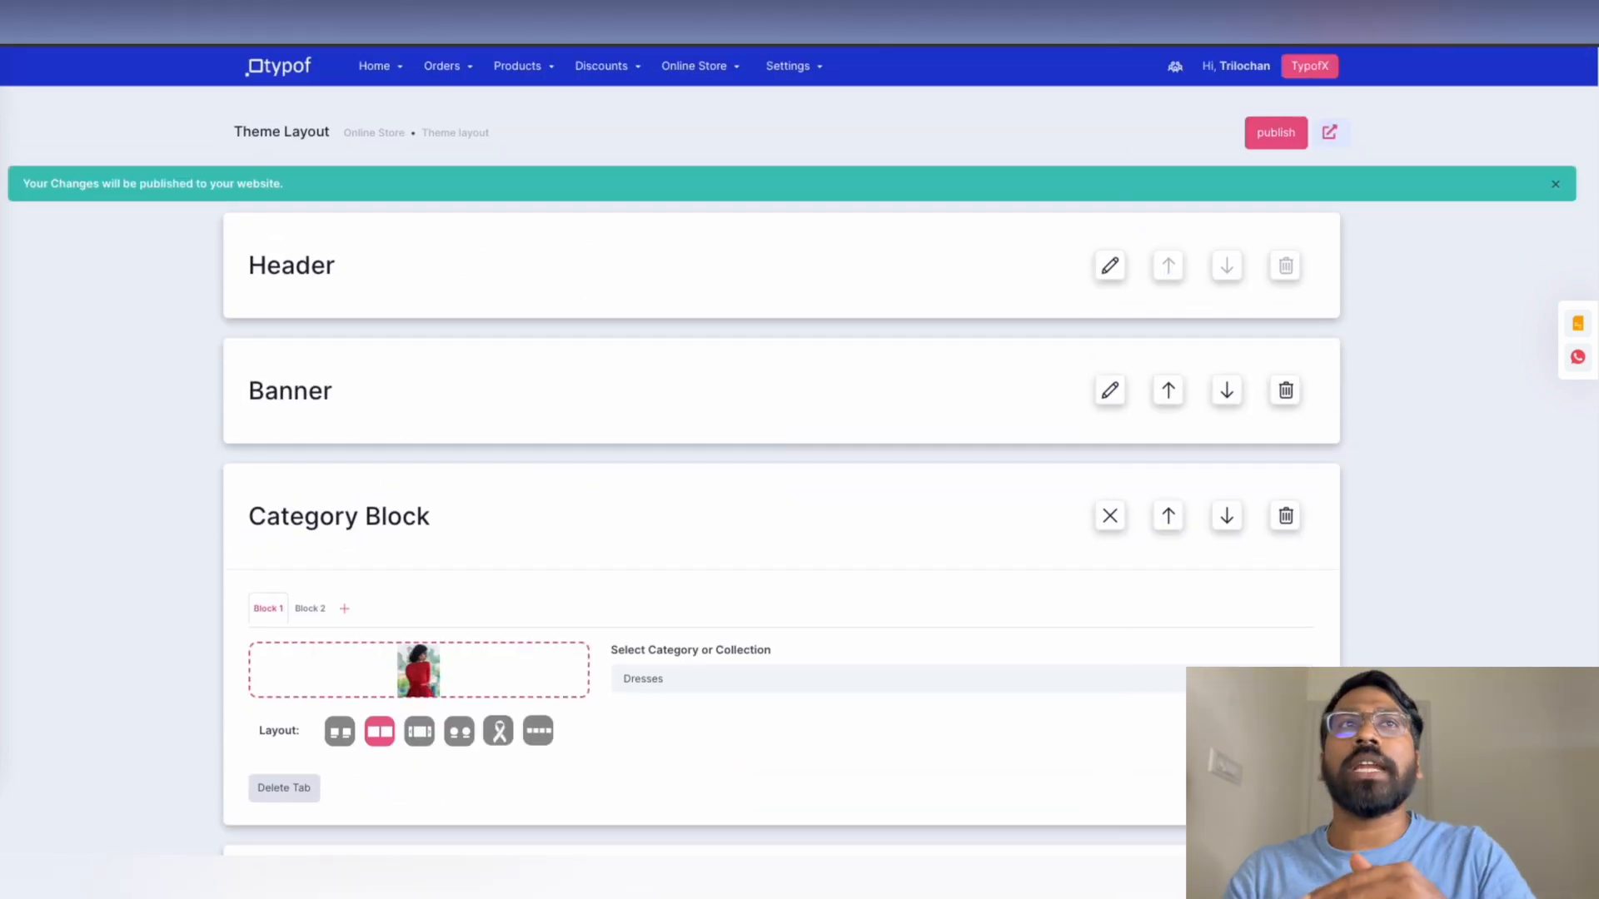
# Add a Newsletter Signup module to the page layout
pyautogui.click(1499, 774)
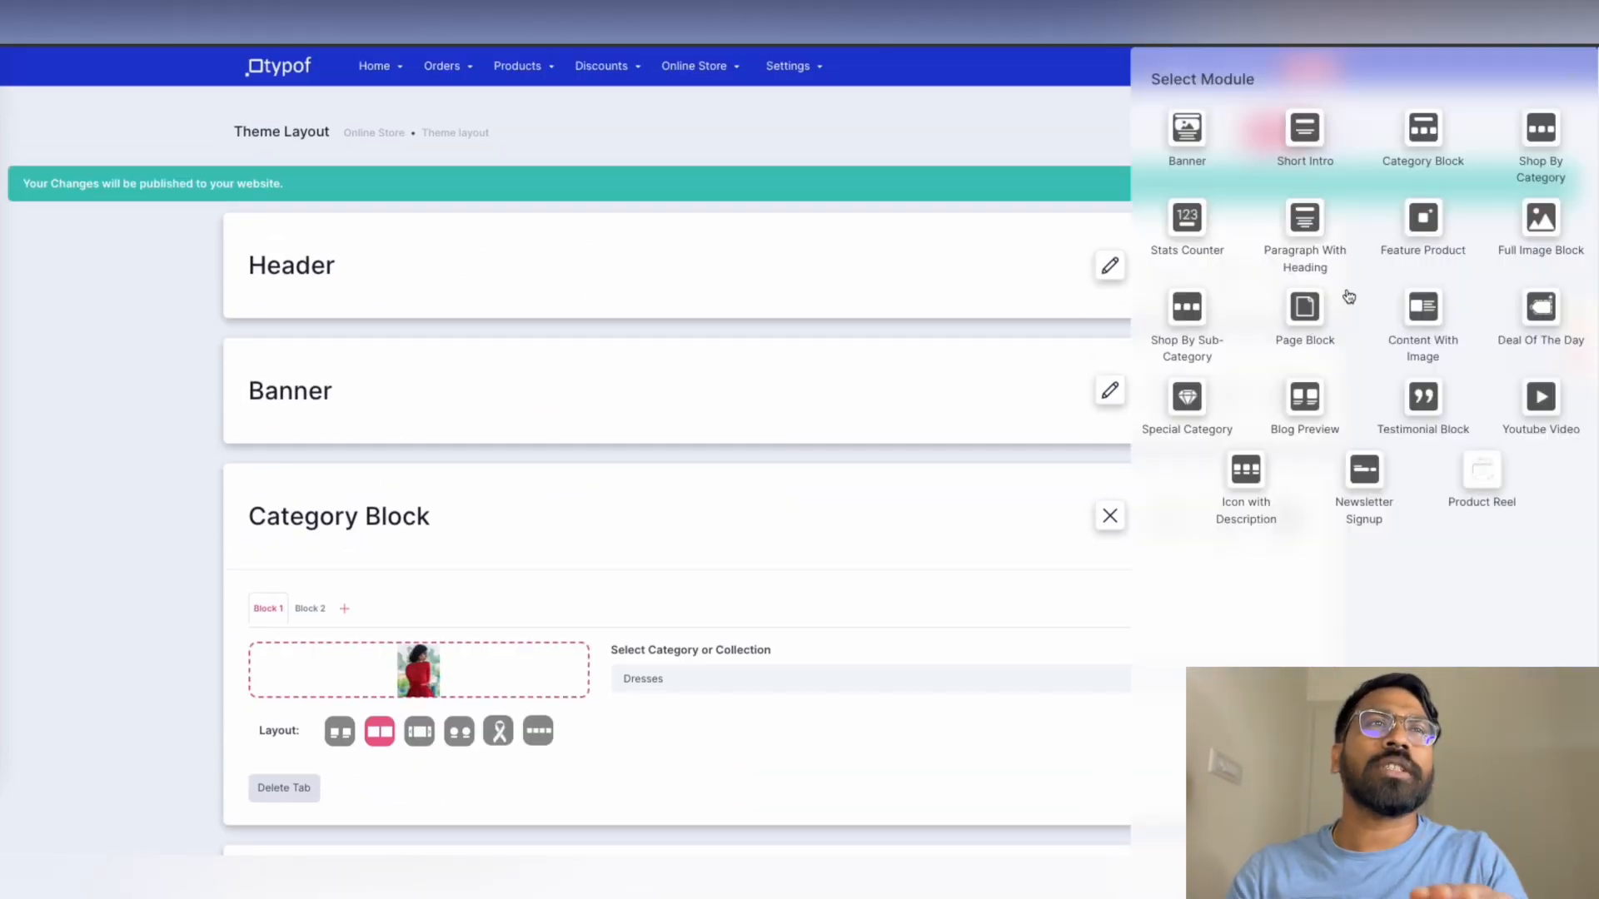
pyautogui.scroll(-1, 1431, 329)
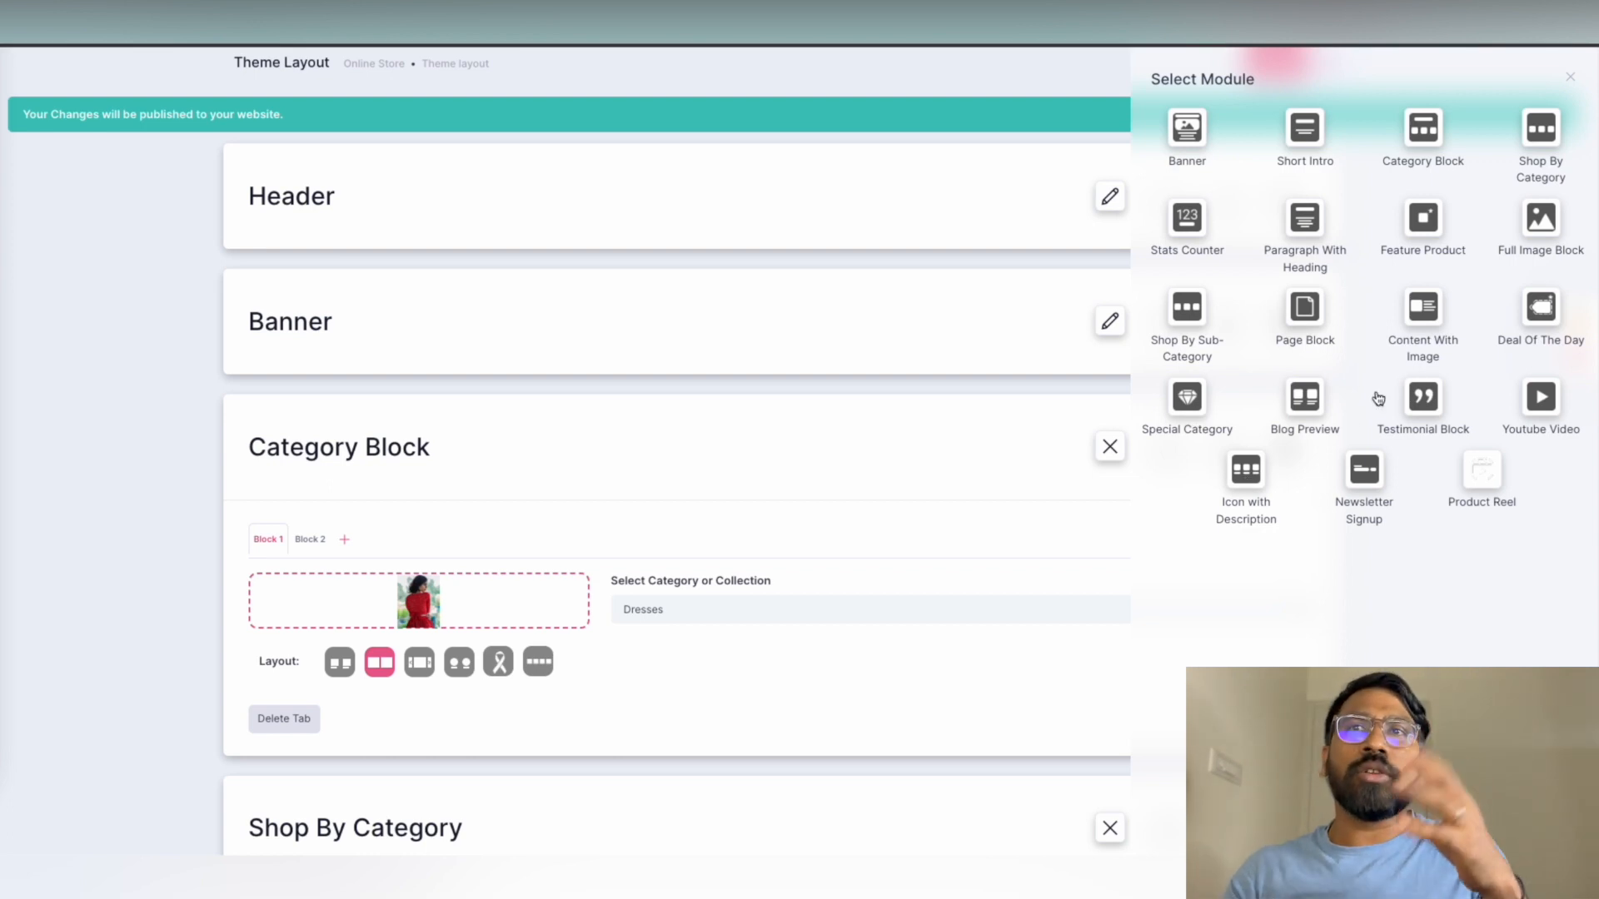
pyautogui.click(1372, 498)
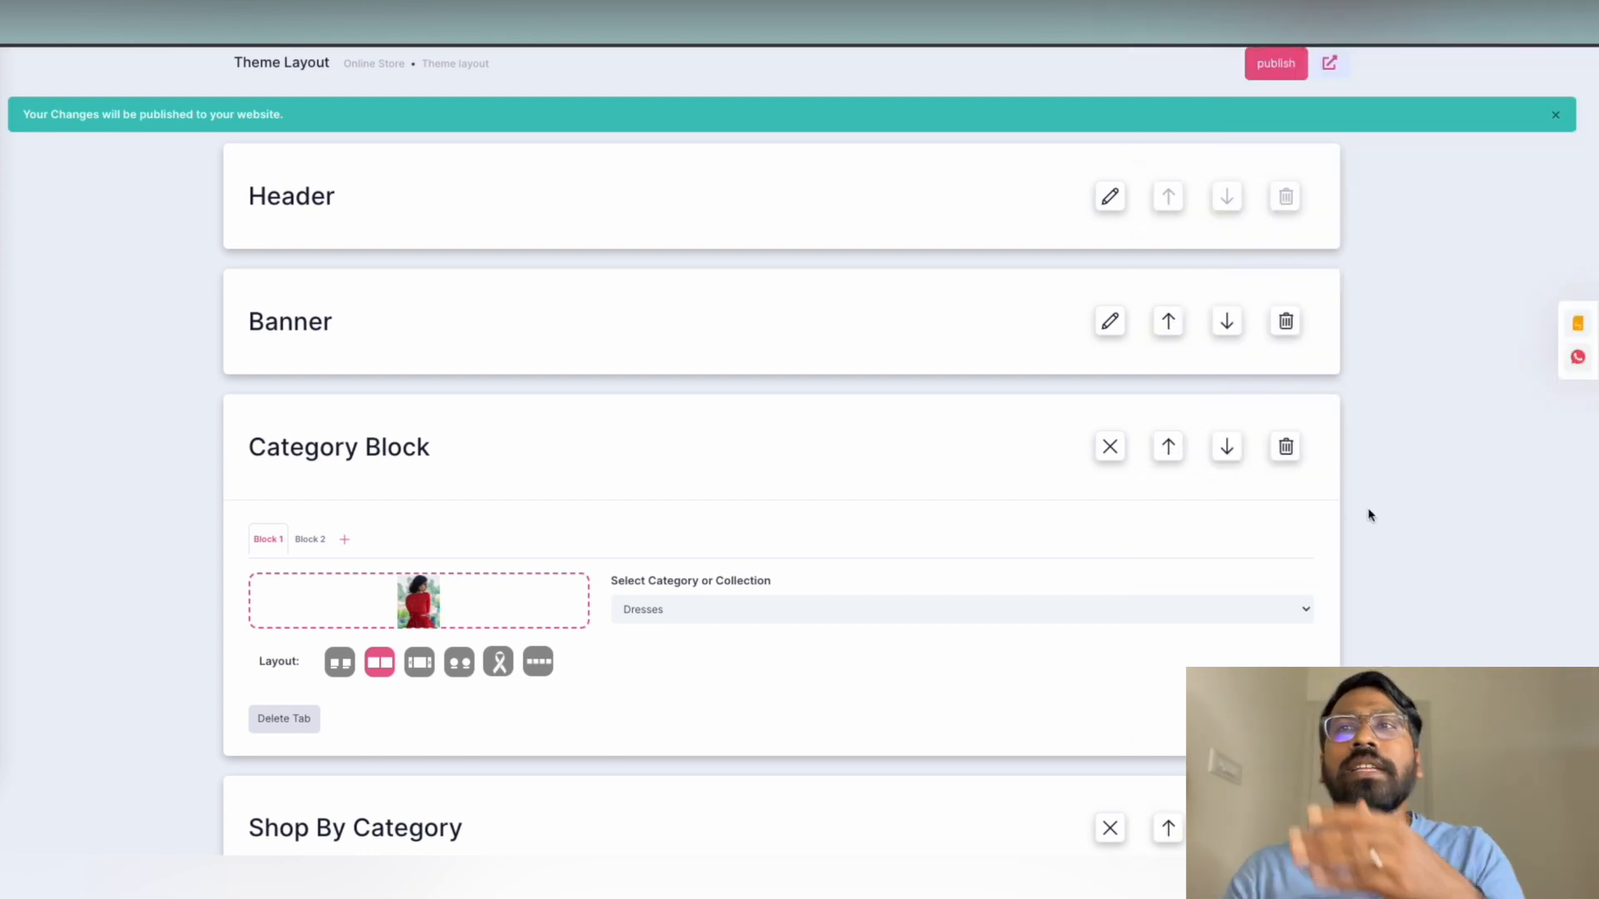
pyautogui.scroll(-10, 1022, 473)
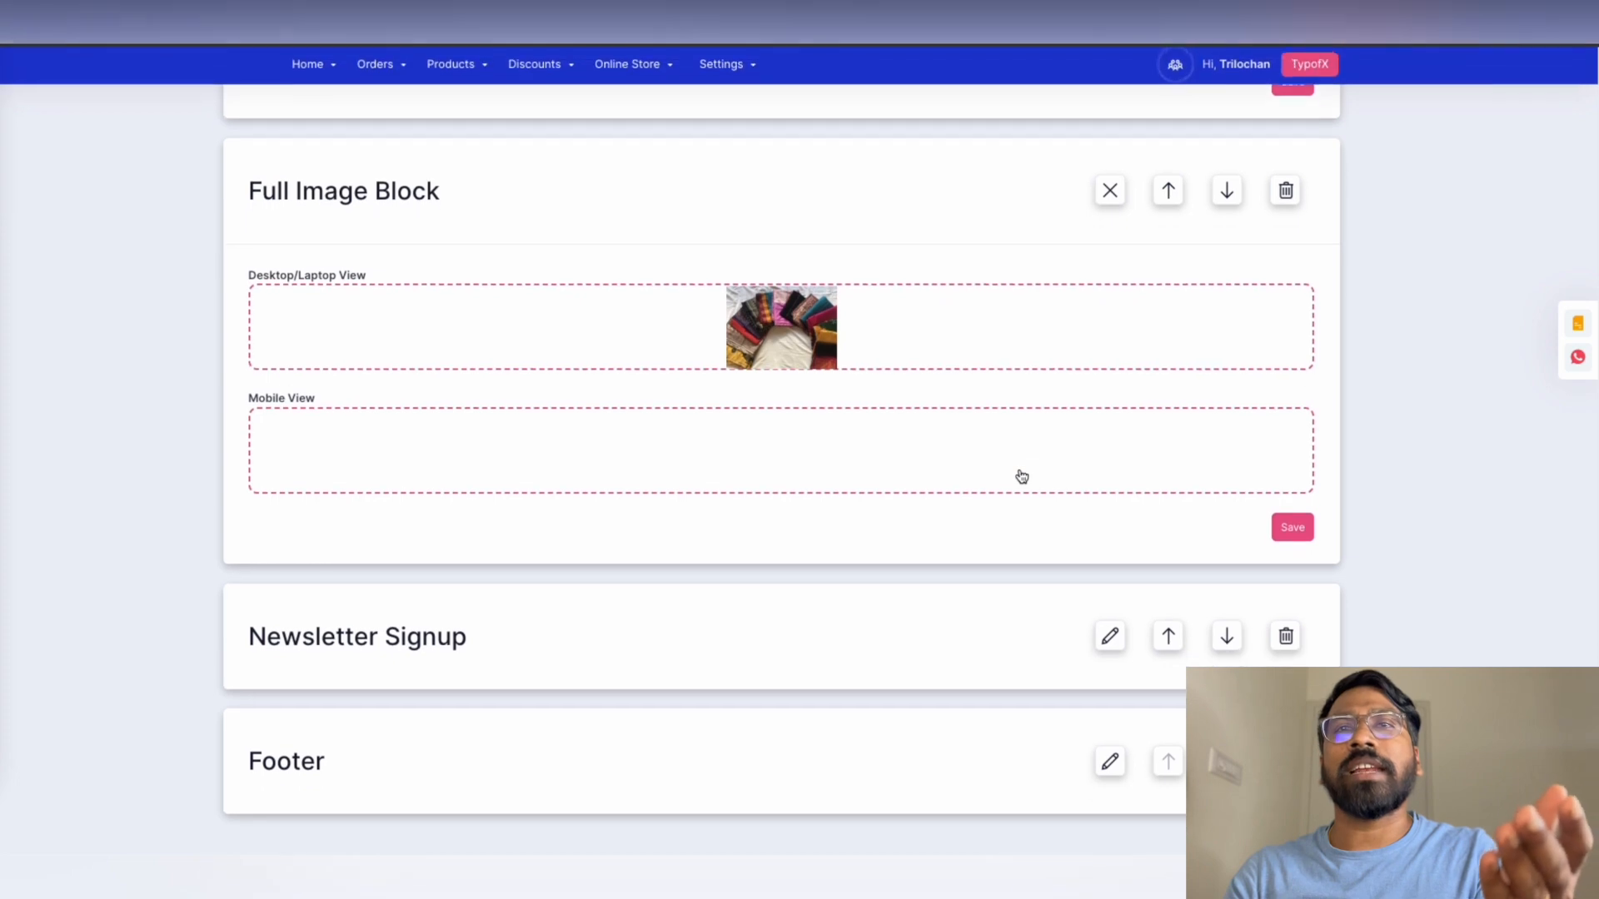
pyautogui.click(1110, 637)
pyautogui.scroll(-2, 957, 582)
# Title the newsletter 'Get updates on our new collections', save it, and edit the Footer
pyautogui.click(741, 597)
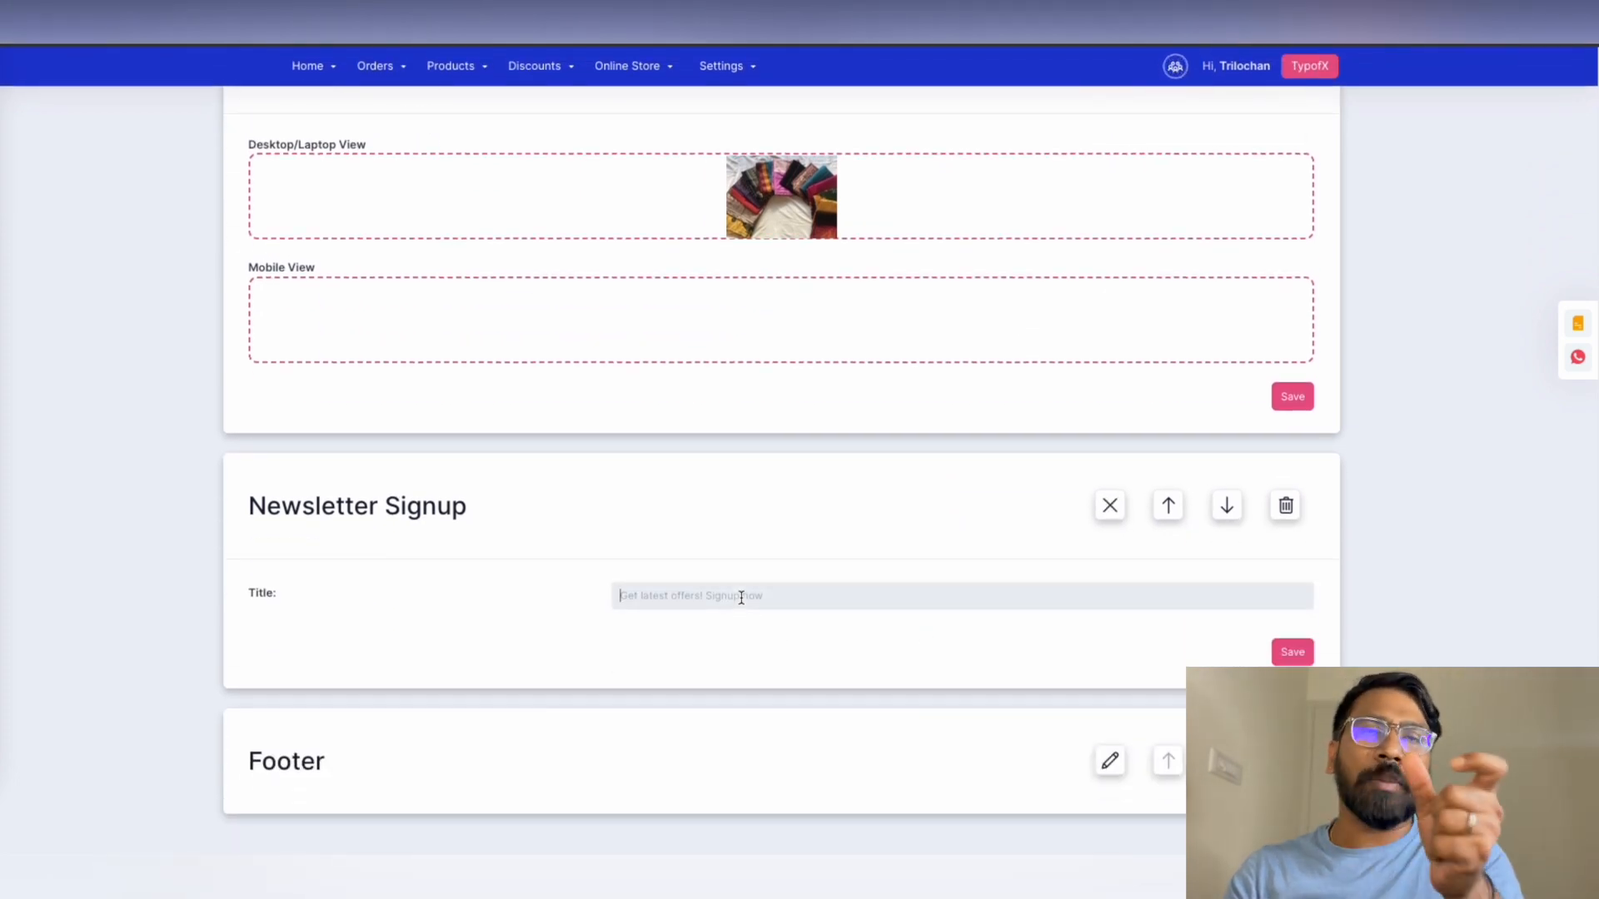
pyautogui.write('Get updates on our new collections')
pyautogui.click(1292, 652)
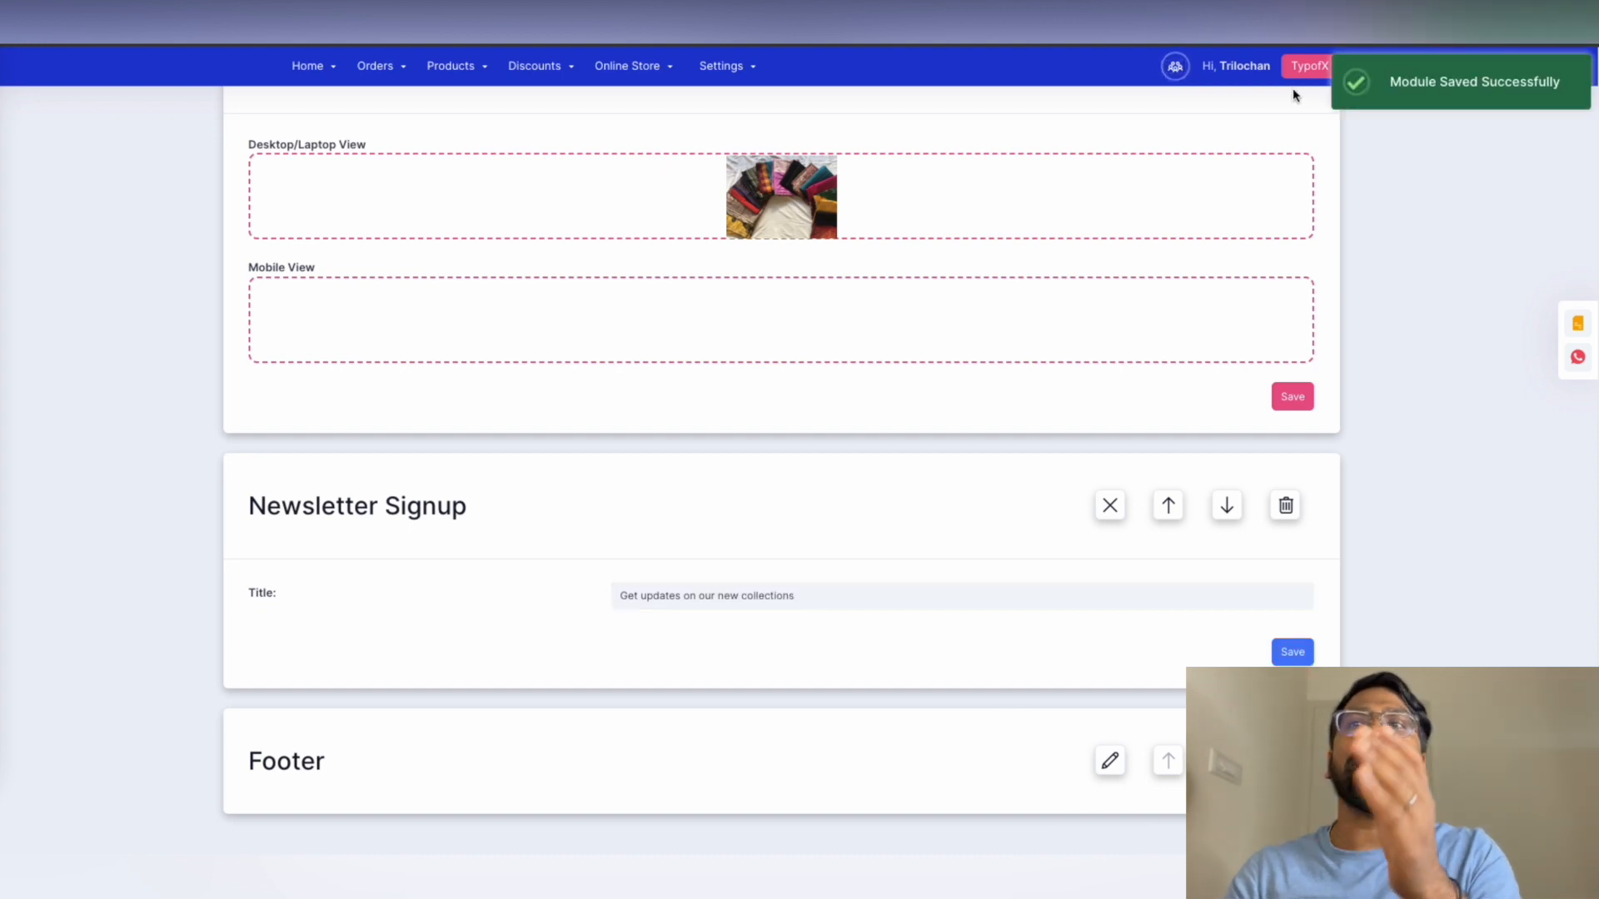
pyautogui.click(1549, 820)
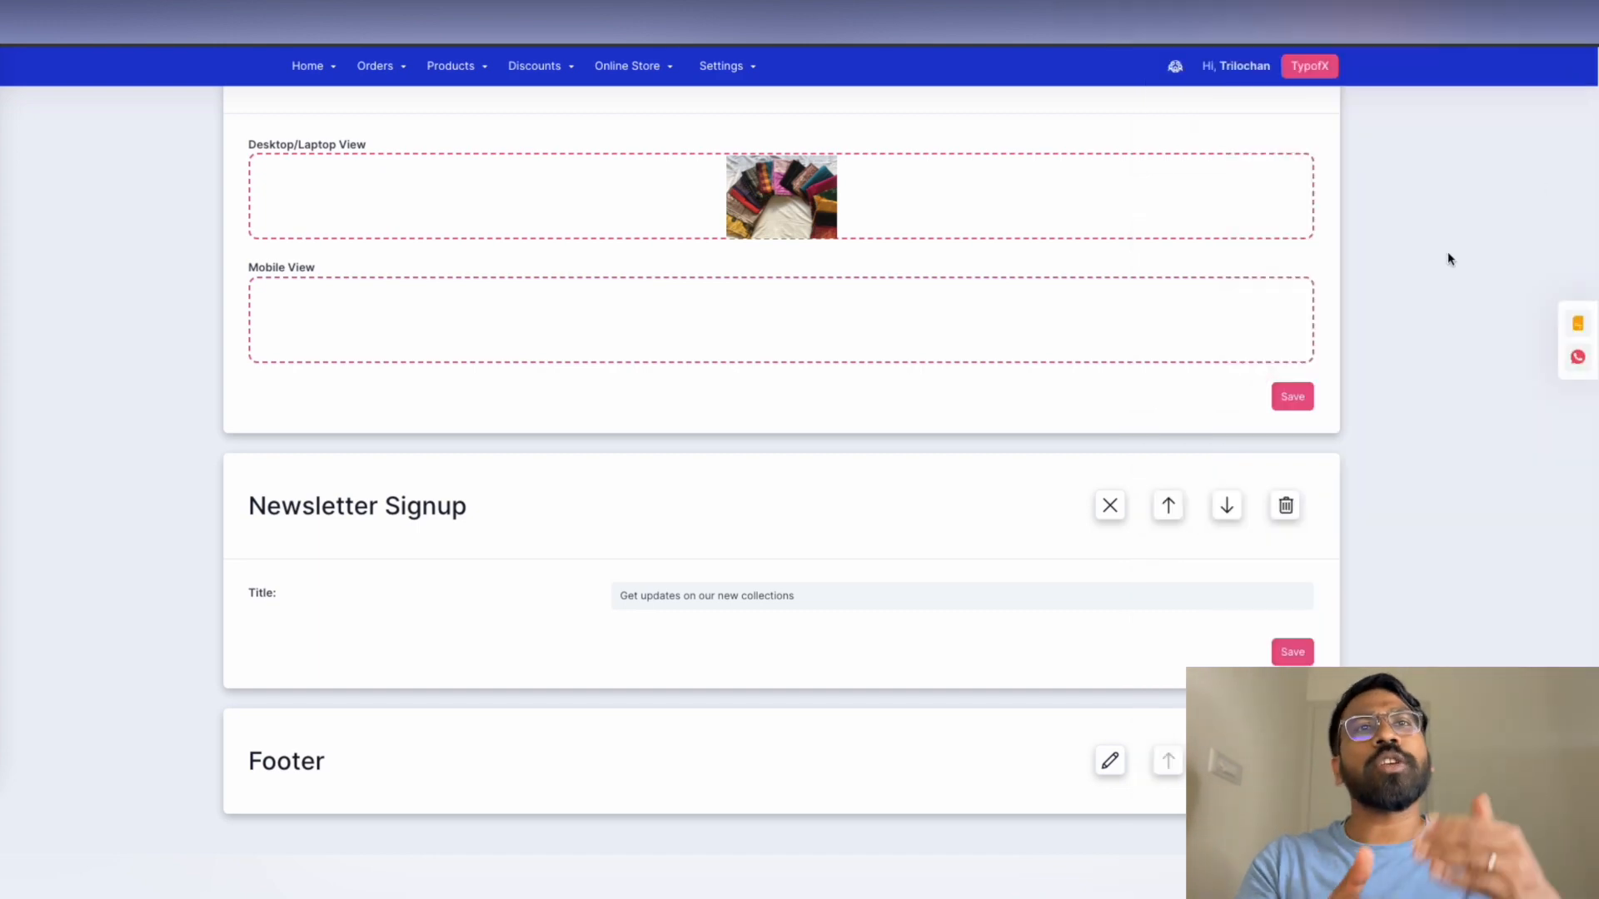
pyautogui.click(1110, 763)
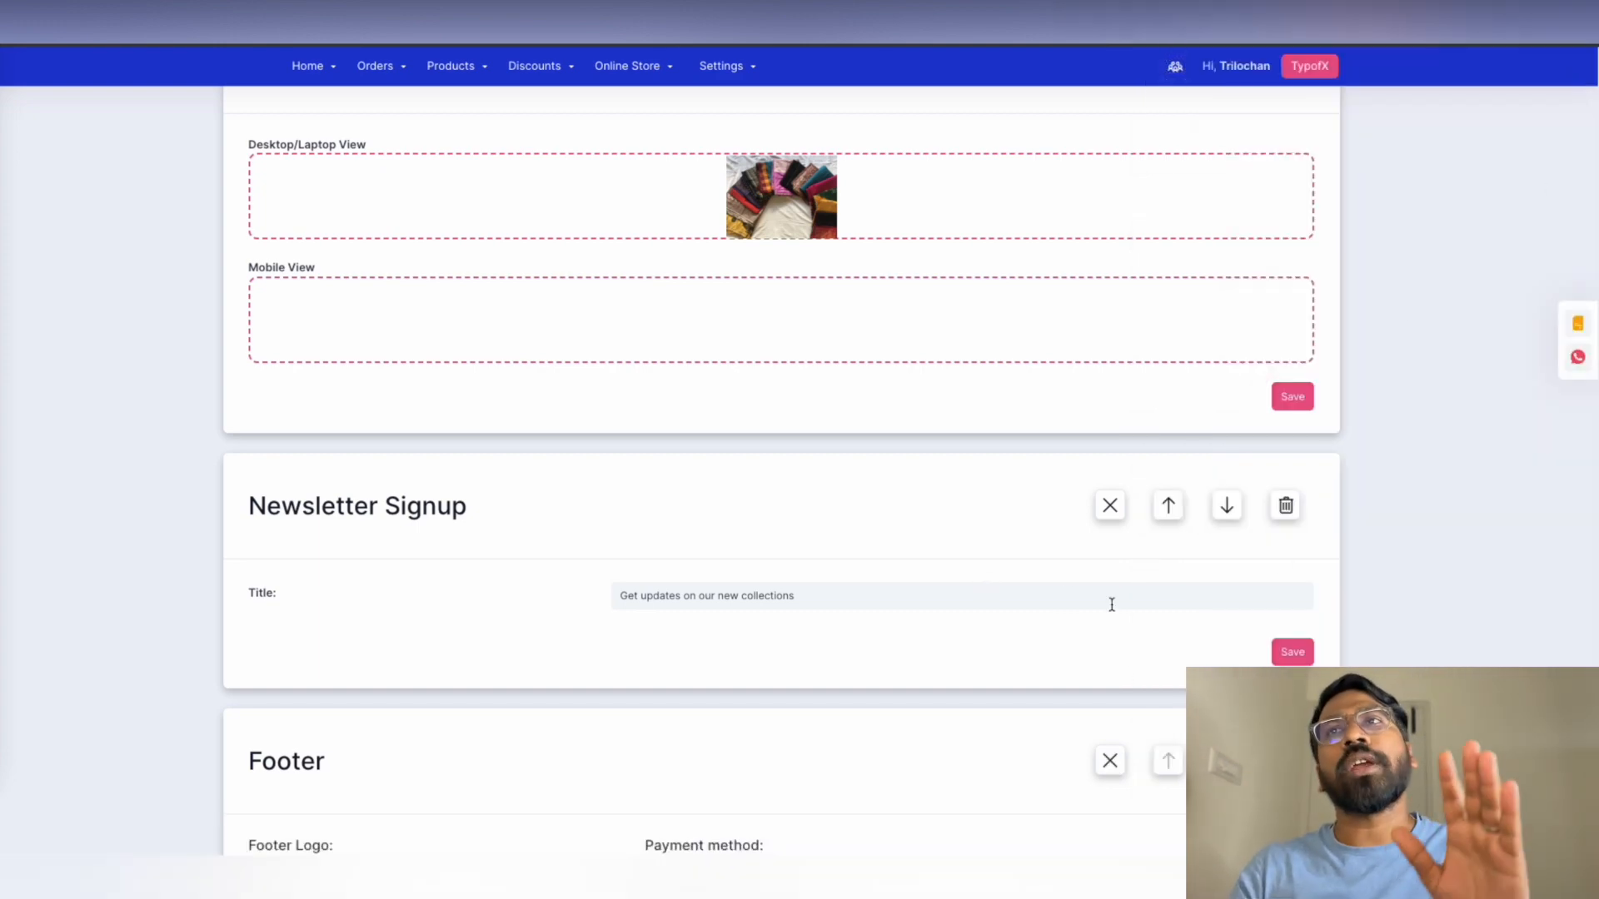
# Set the footer logo to mograpink_logo_400x.jpg
pyautogui.scroll(-7, 1110, 603)
pyautogui.scroll(2, 1063, 572)
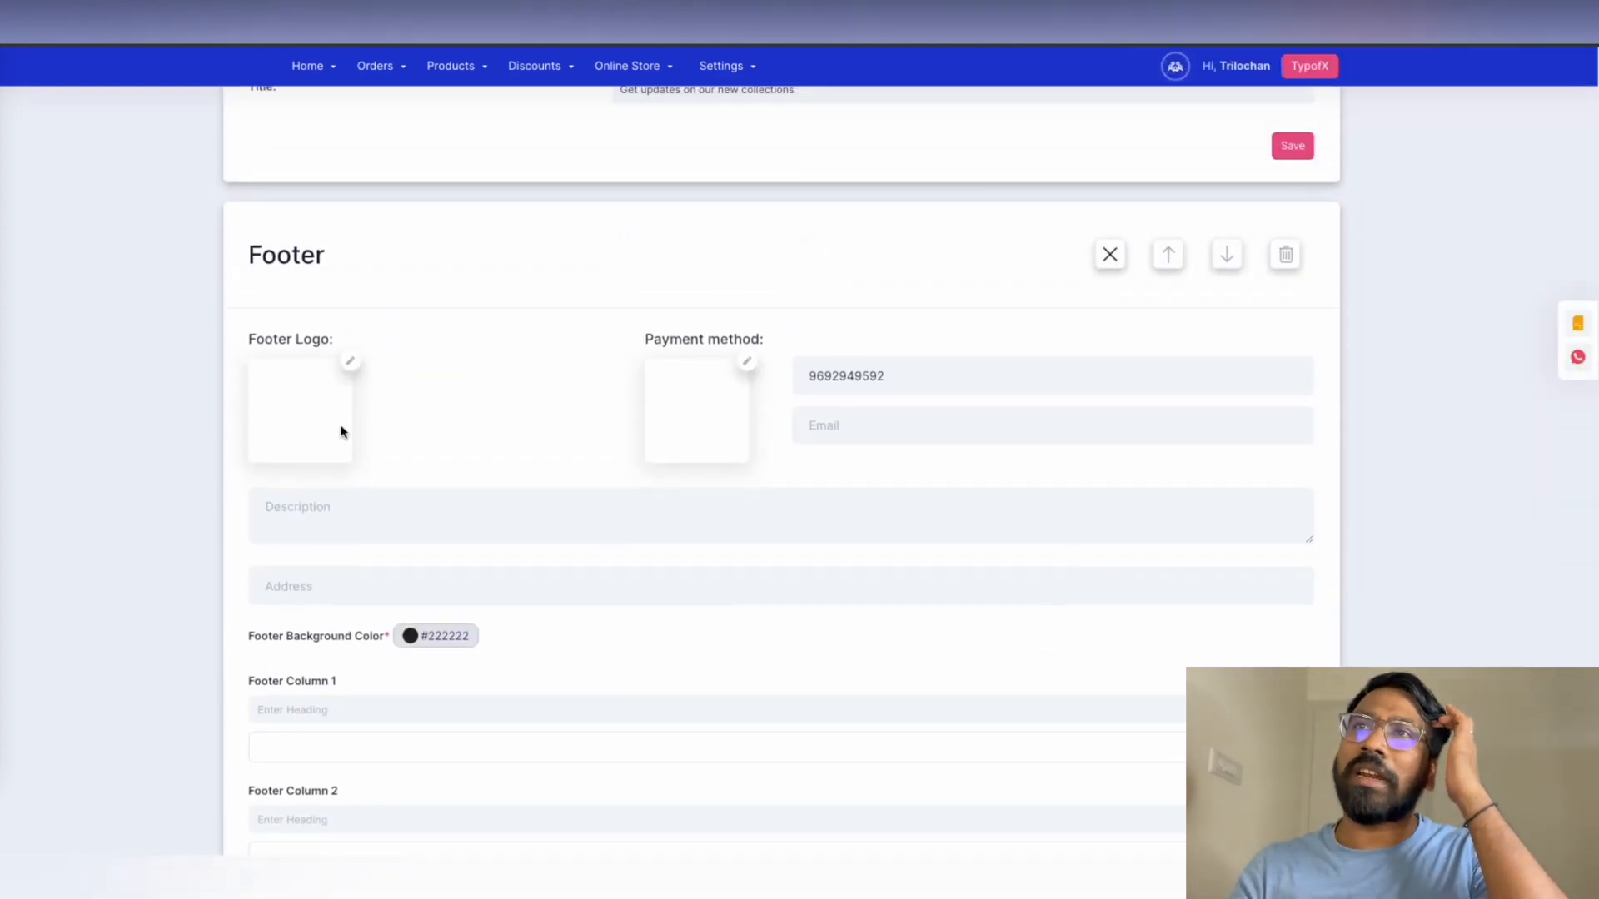
pyautogui.click(352, 365)
pyautogui.click(581, 169)
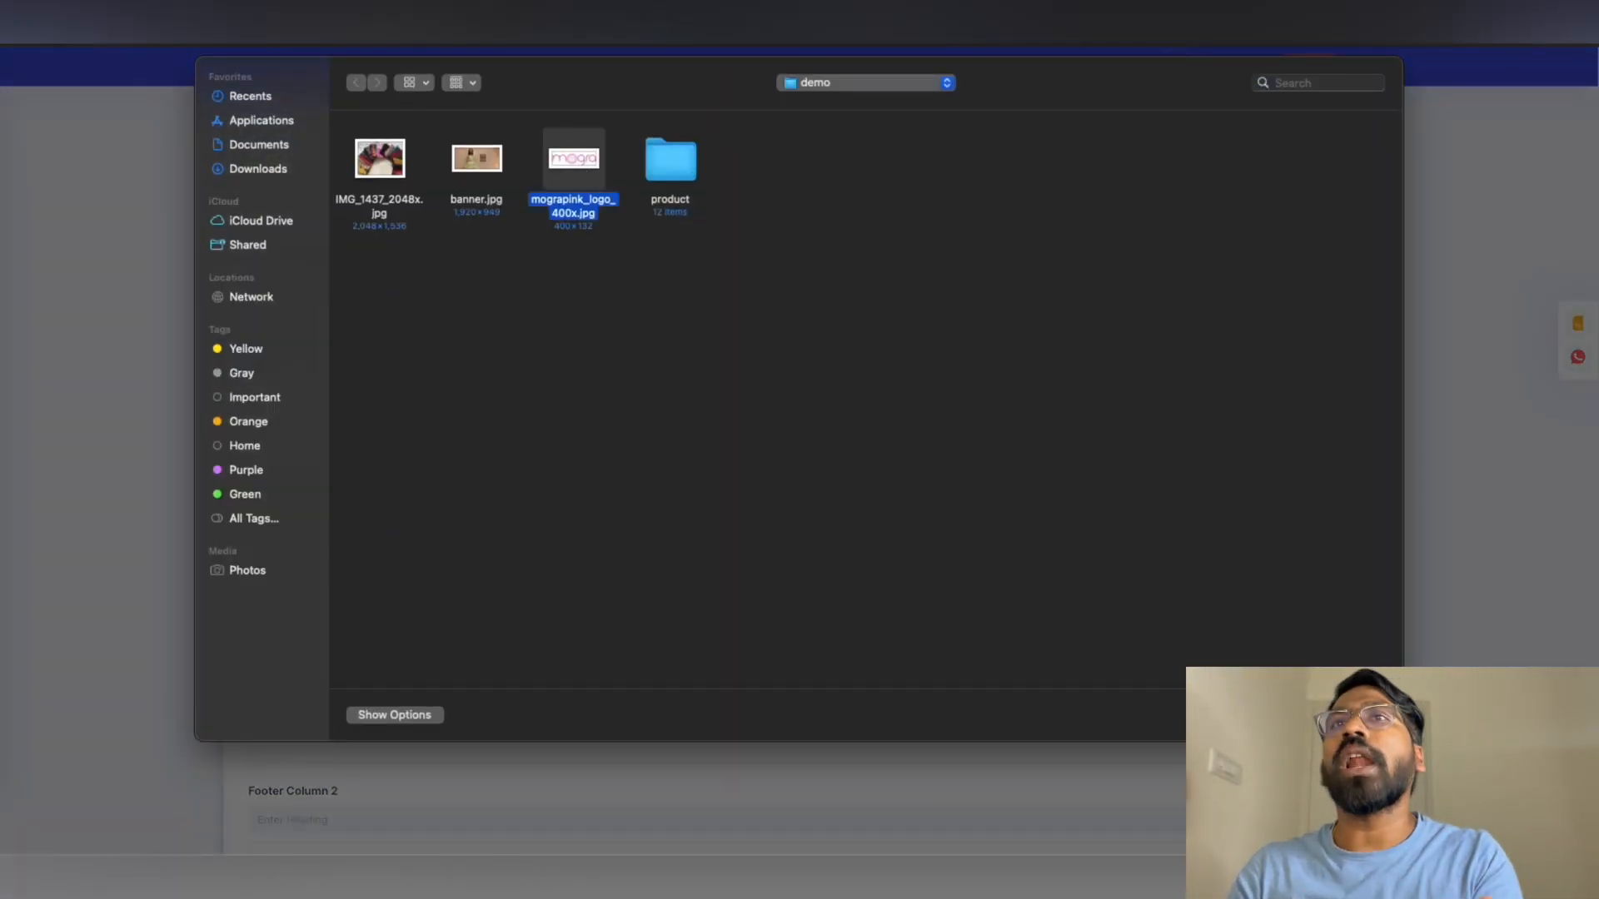
pyautogui.click(1359, 715)
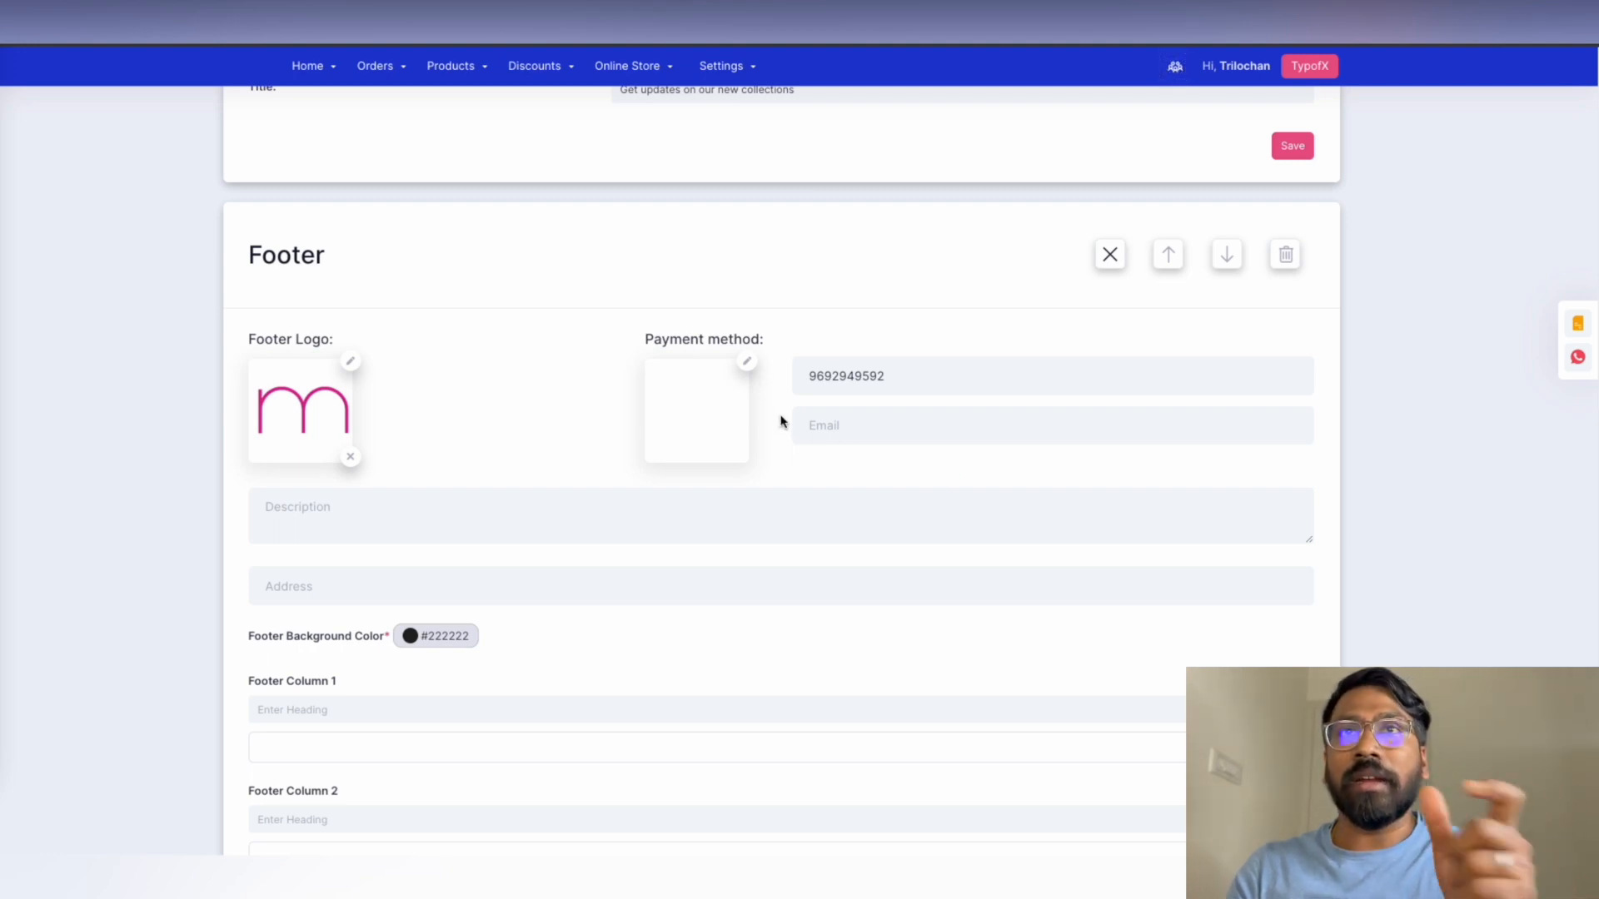
# Fill the footer contact e-mail and store address from saved entries, and drop the phone's leading zero
pyautogui.click(848, 425)
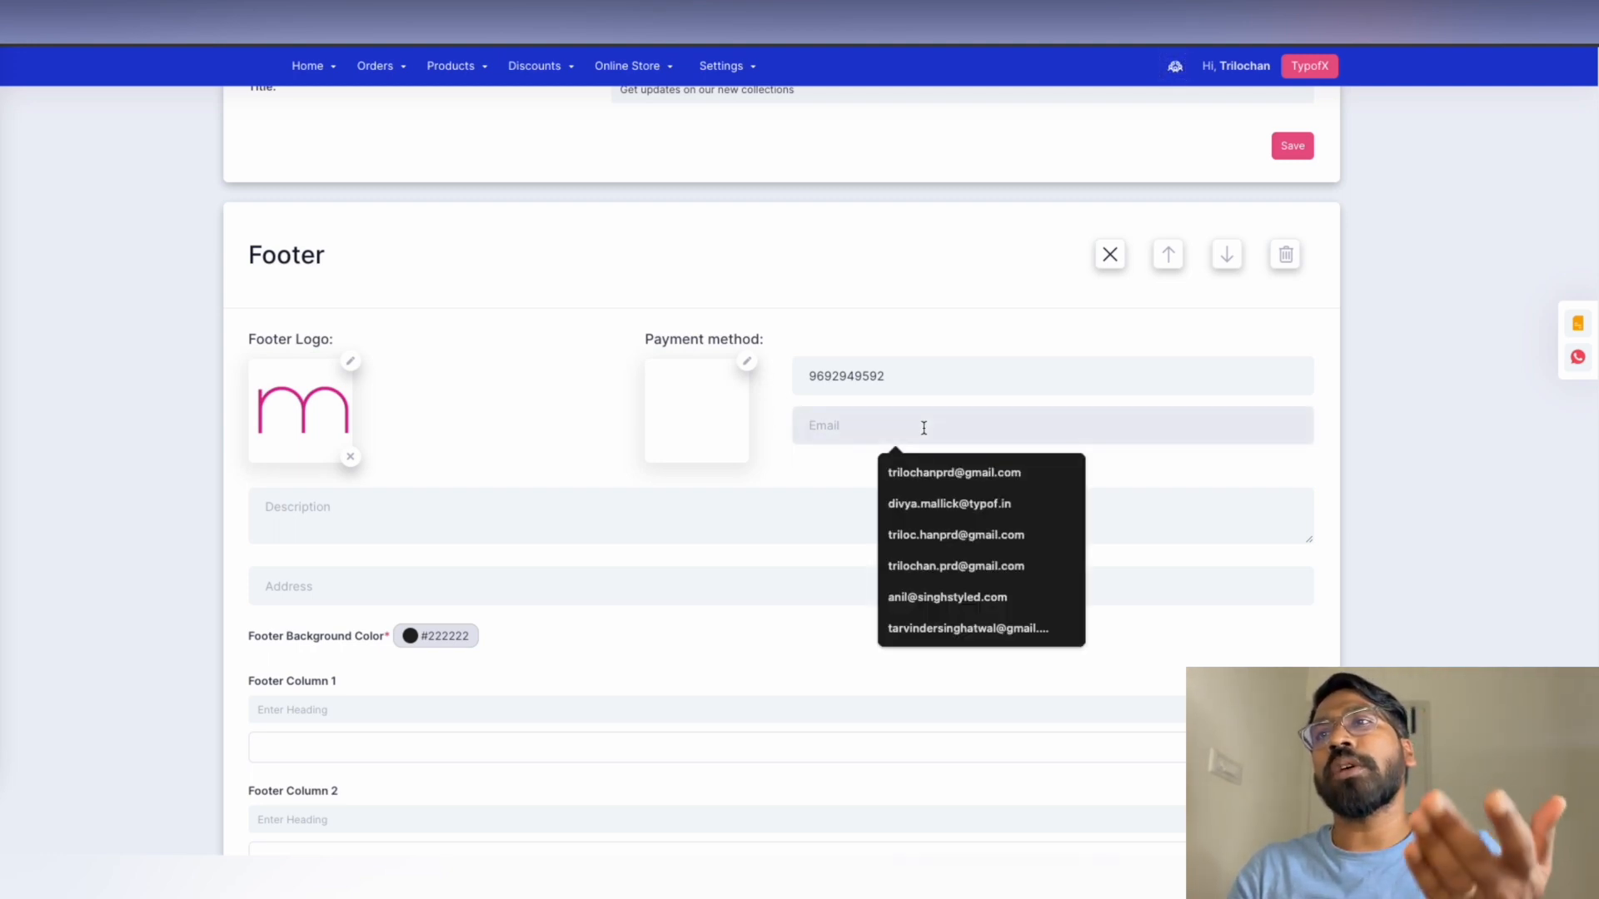
pyautogui.click(941, 473)
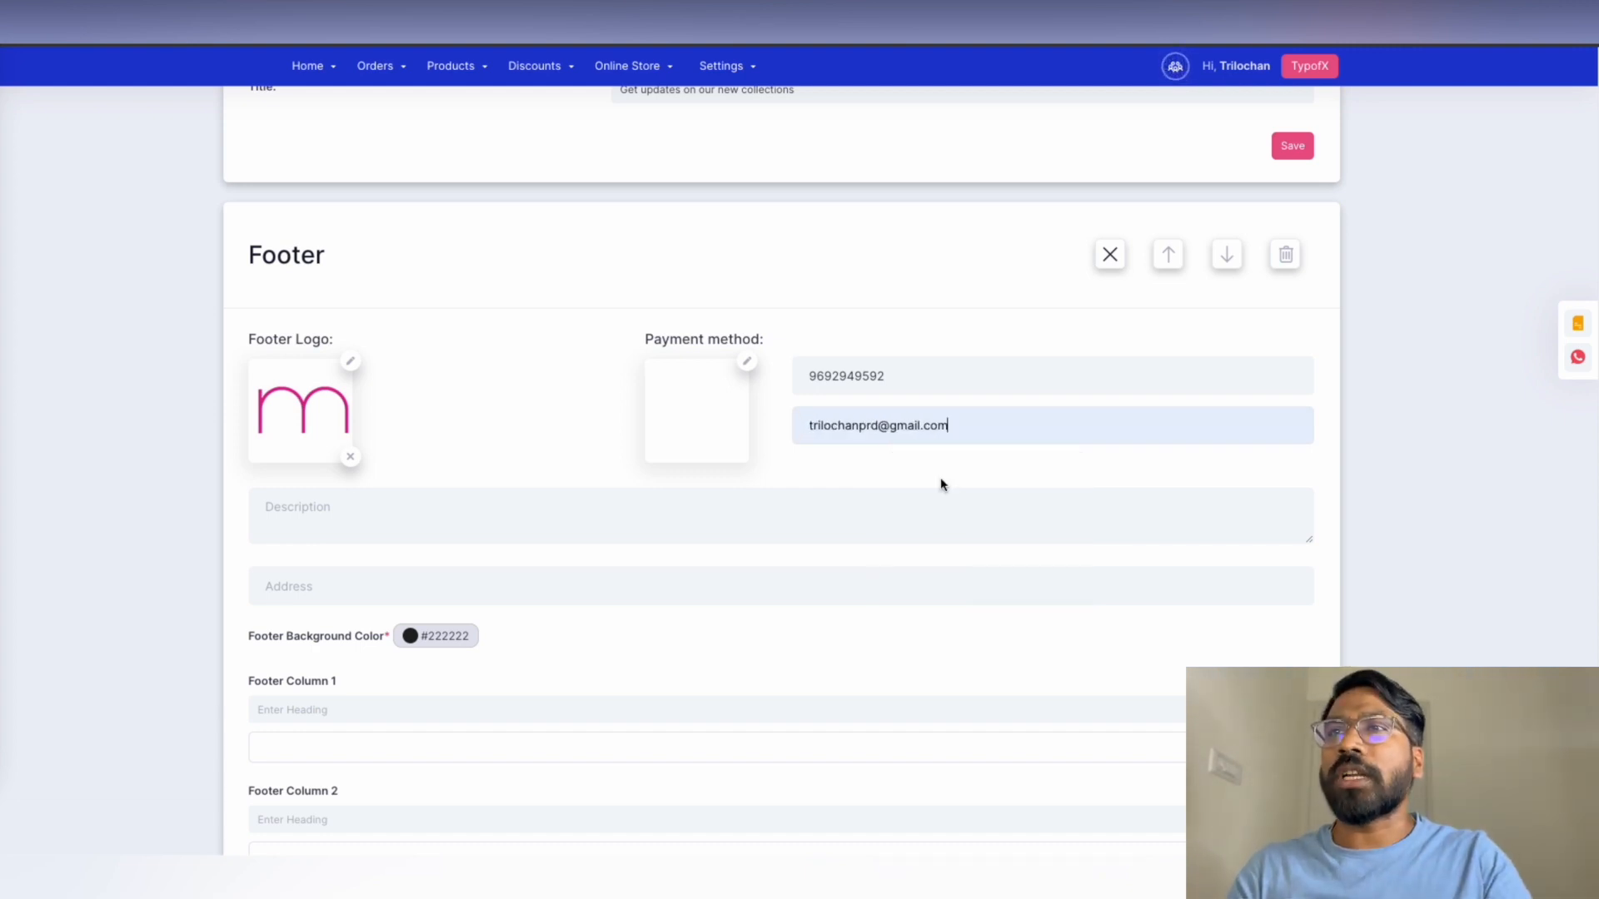
pyautogui.scroll(-1, 554, 583)
pyautogui.click(382, 479)
pyautogui.click(662, 572)
pyautogui.scroll(-2, 658, 570)
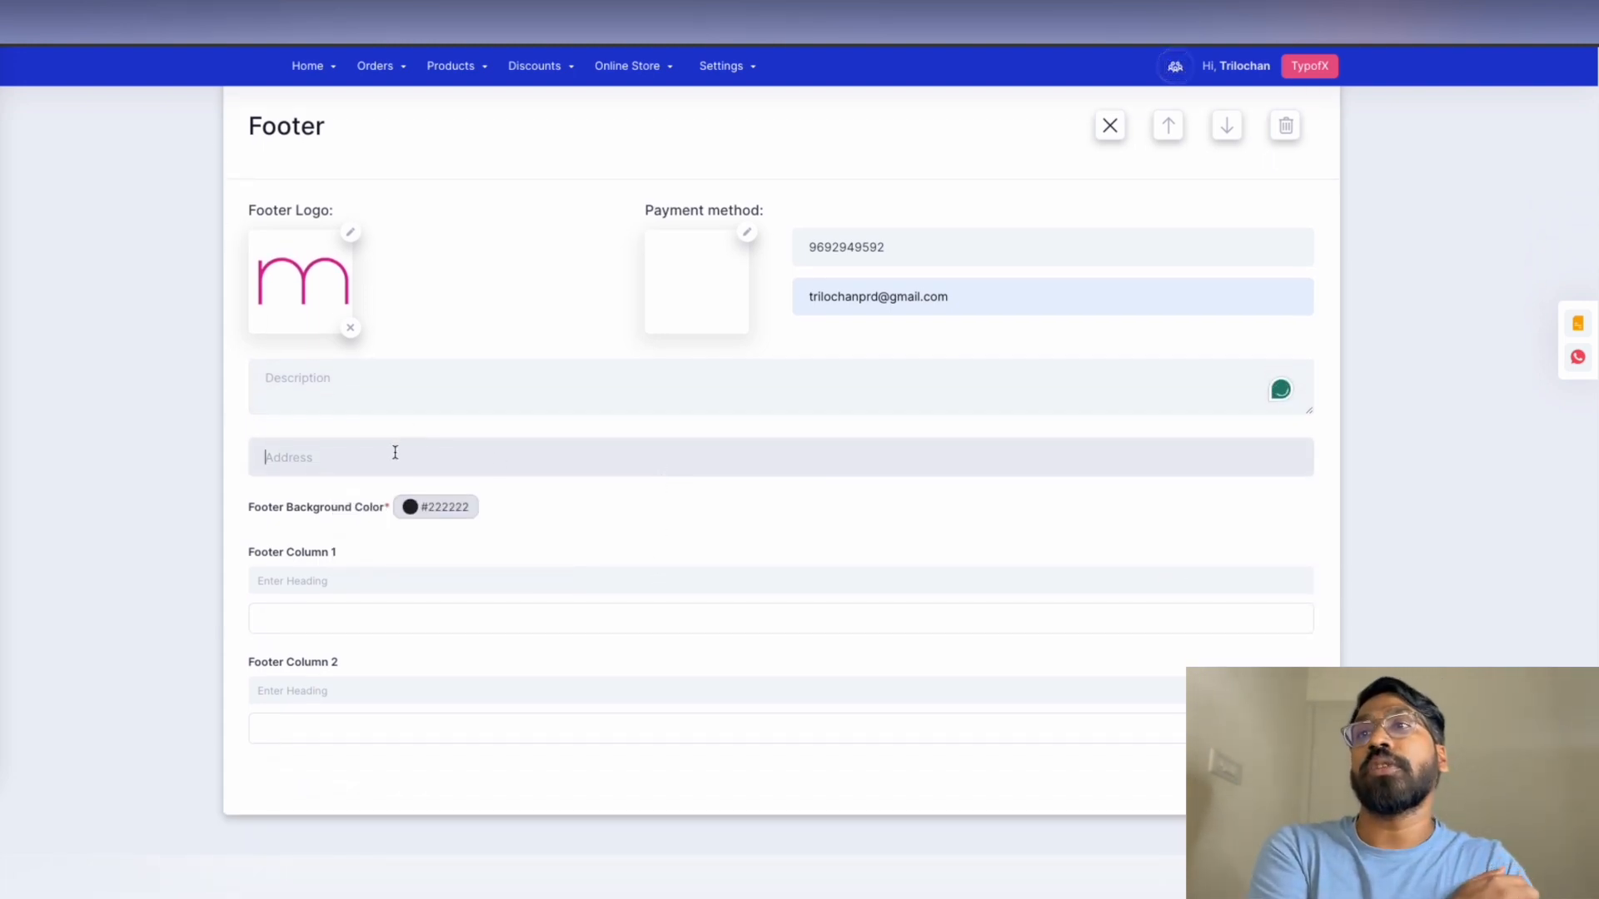
pyautogui.click(394, 452)
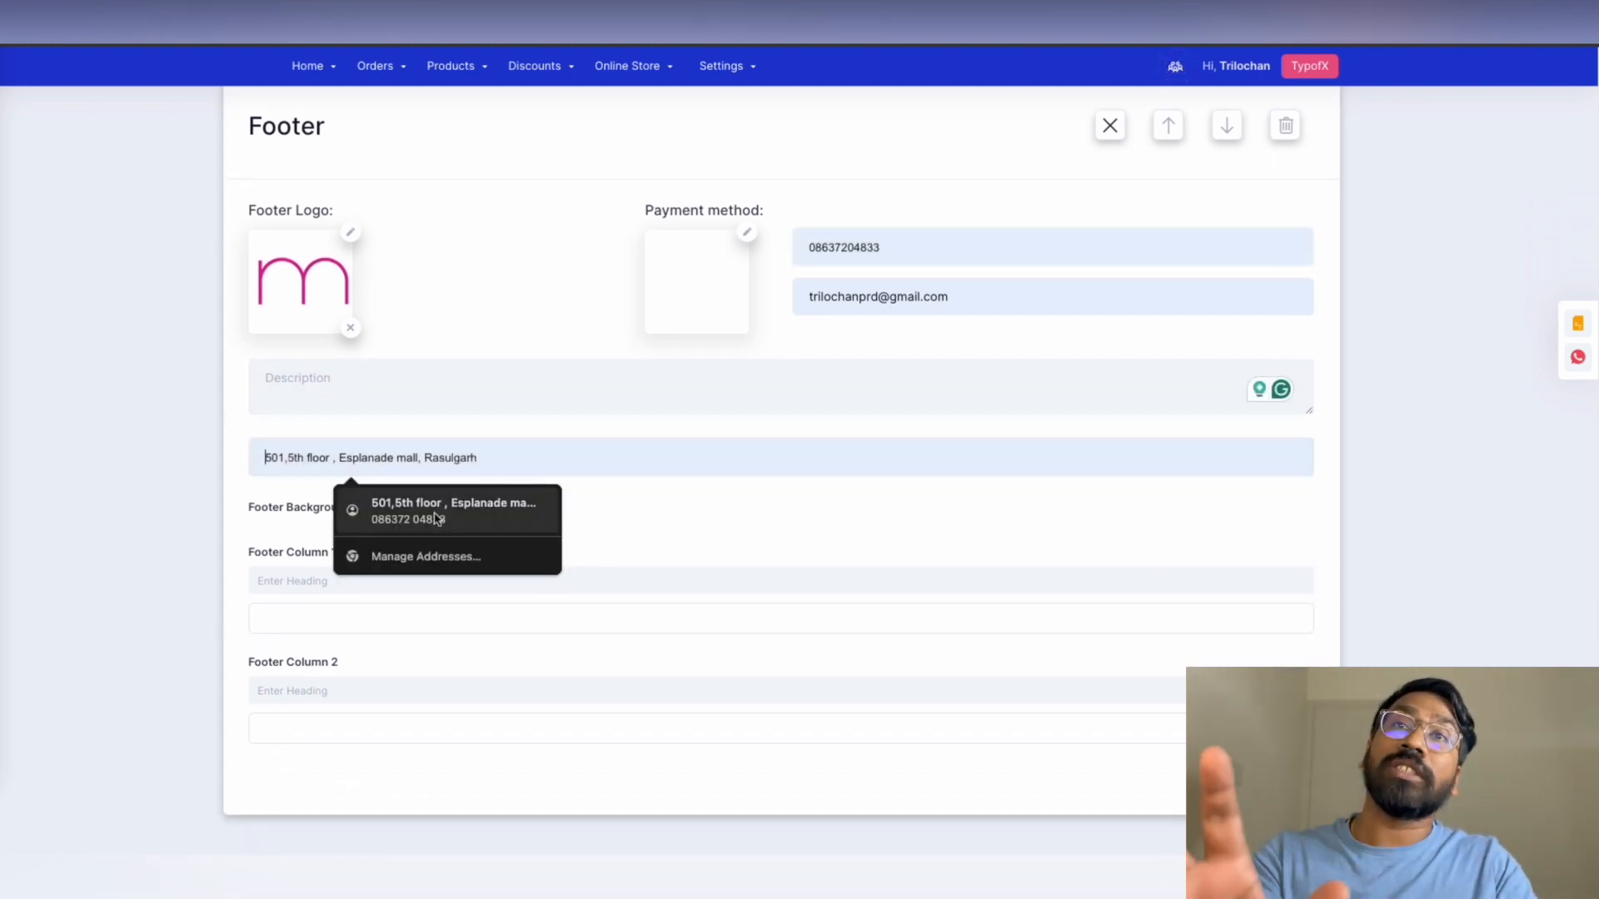
pyautogui.click(435, 516)
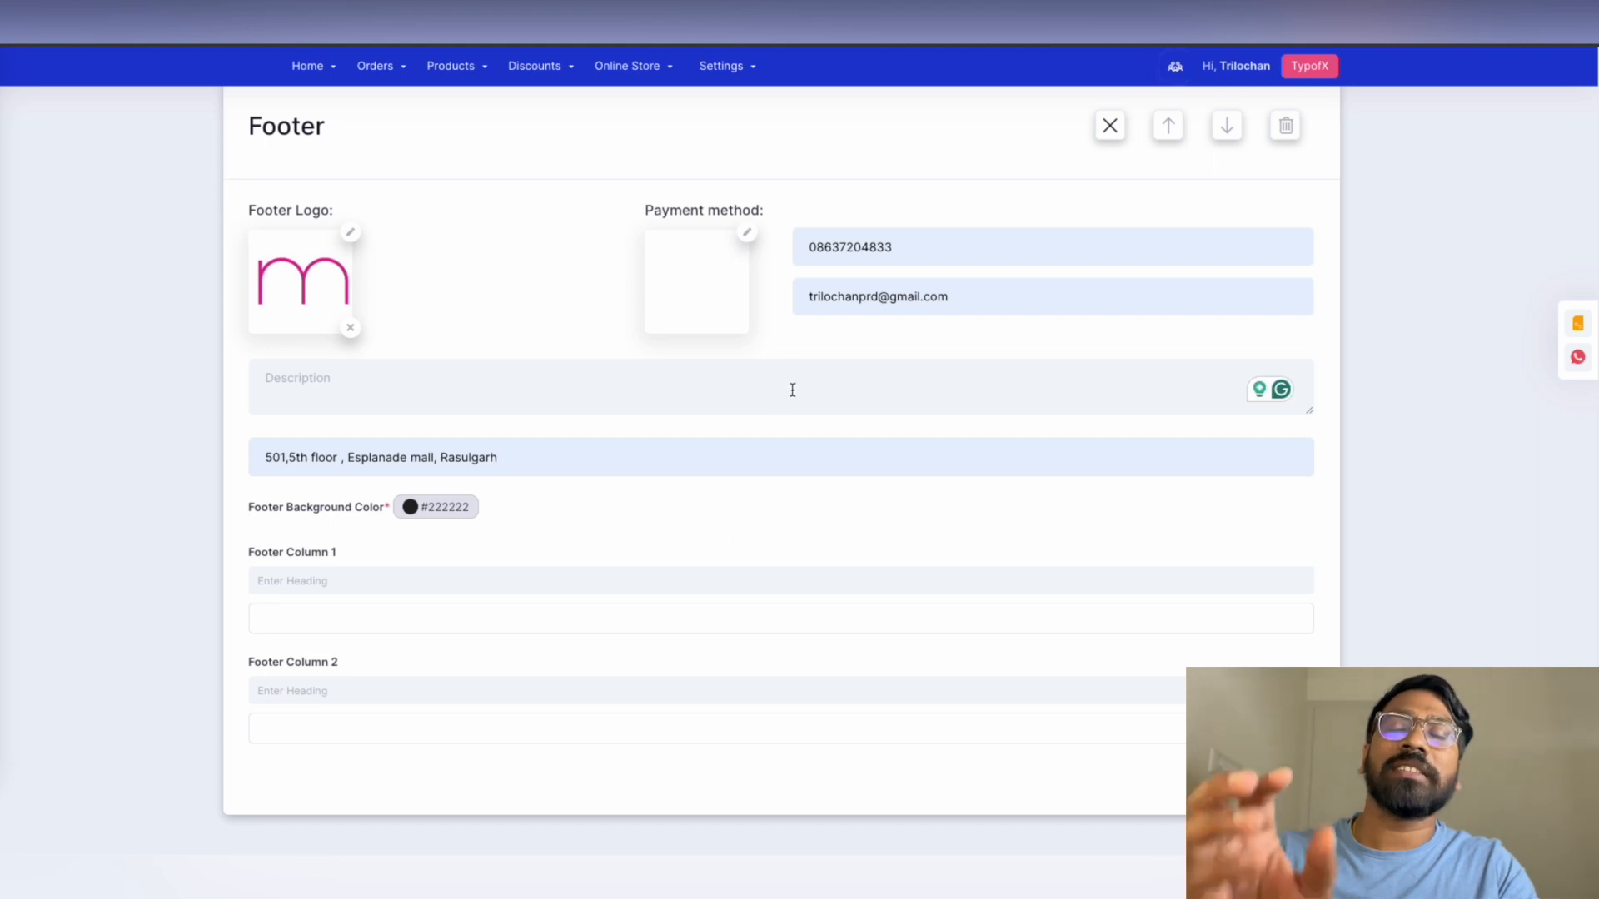
pyautogui.click(817, 247)
pyautogui.press('BackSpace')
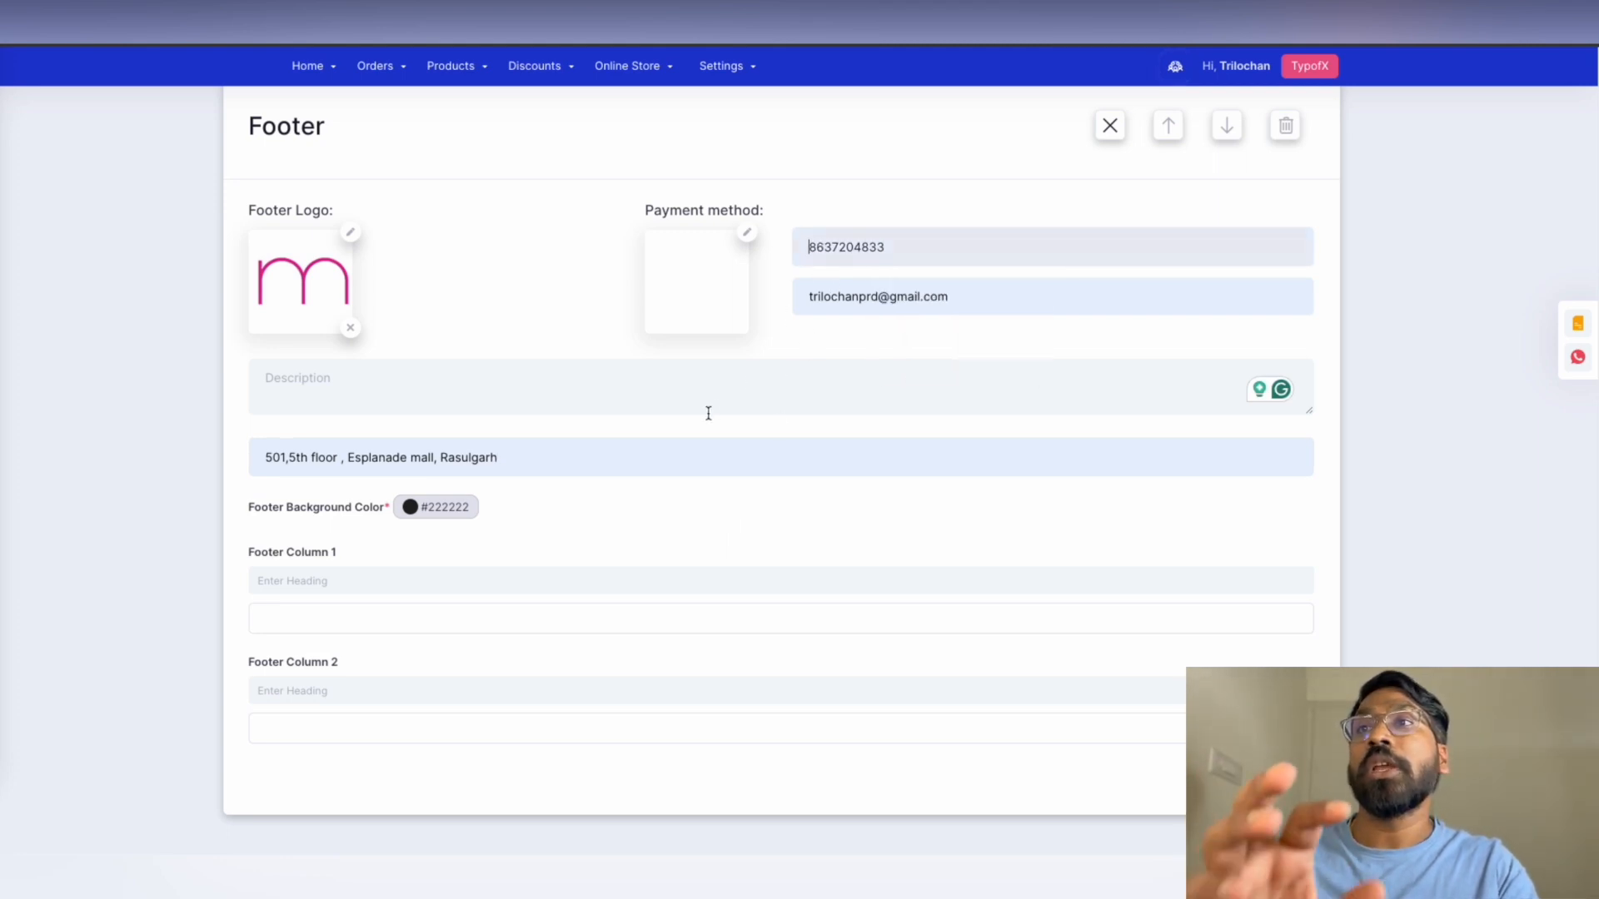
# Add Shipping & Return, Privacy, Refund and Terms of Service policies to footer column 1 and save
pyautogui.click(316, 620)
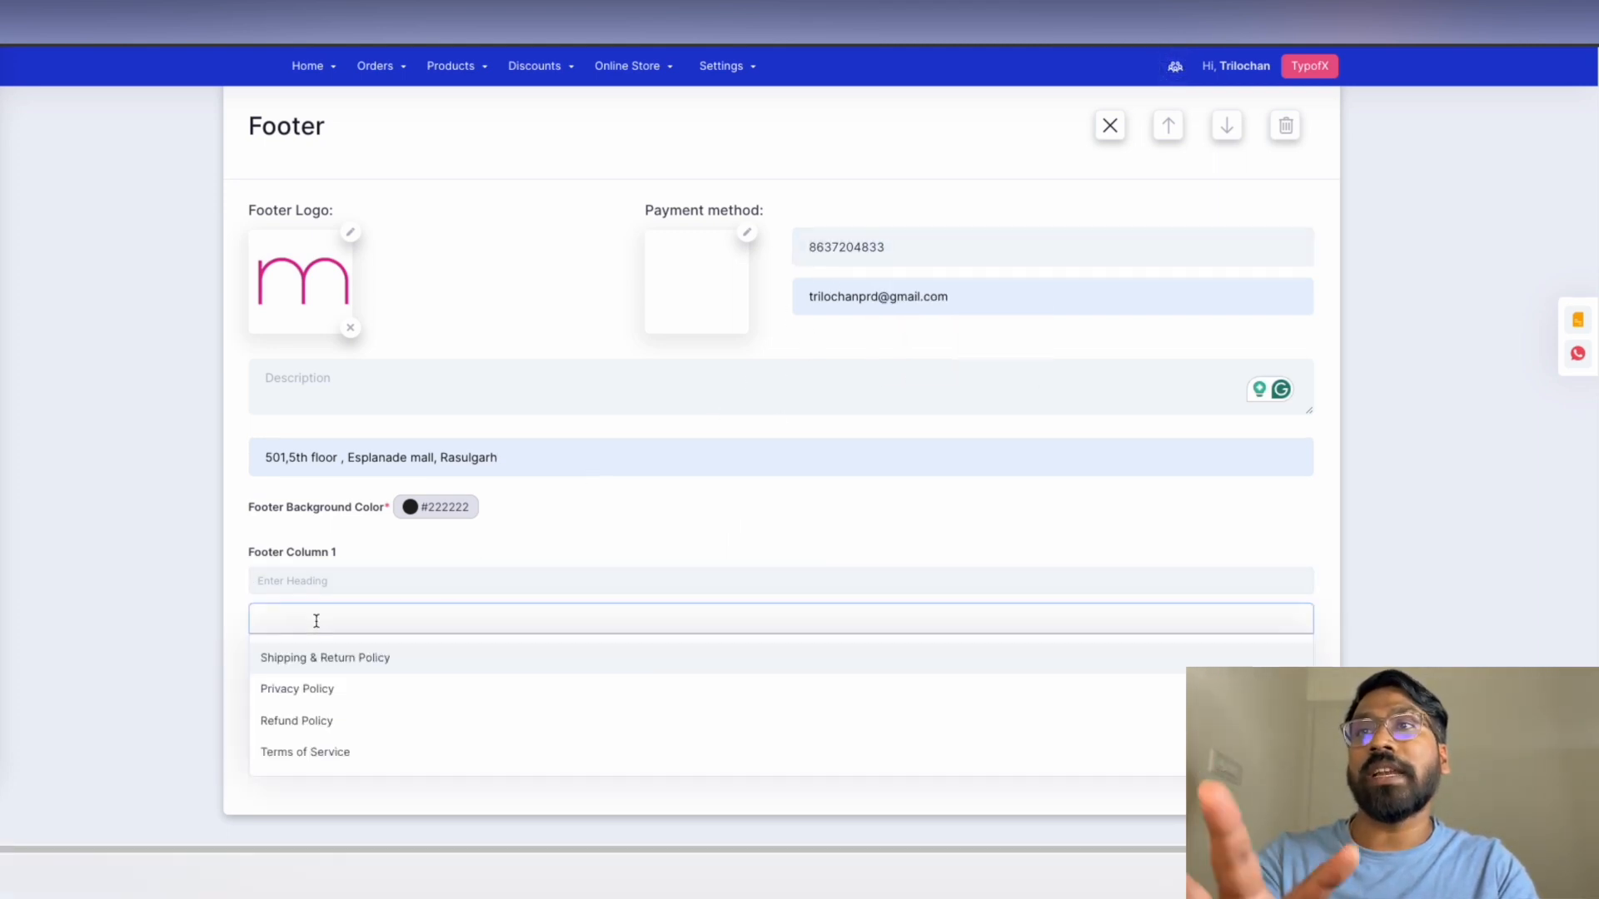
pyautogui.click(321, 658)
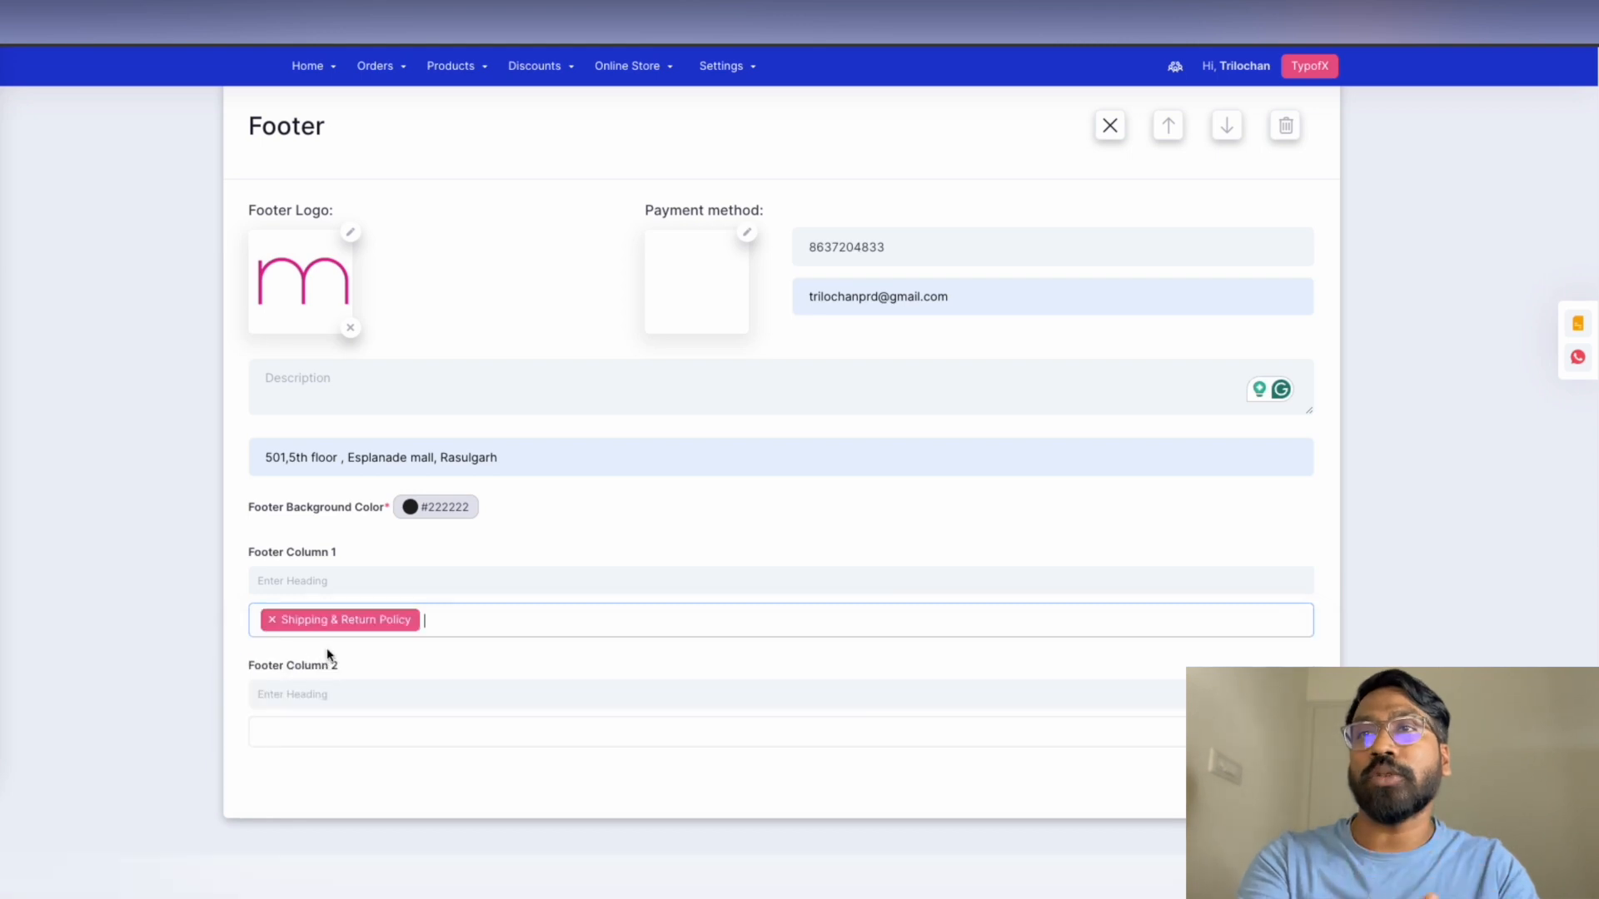
pyautogui.click(454, 630)
pyautogui.click(411, 687)
pyautogui.click(582, 620)
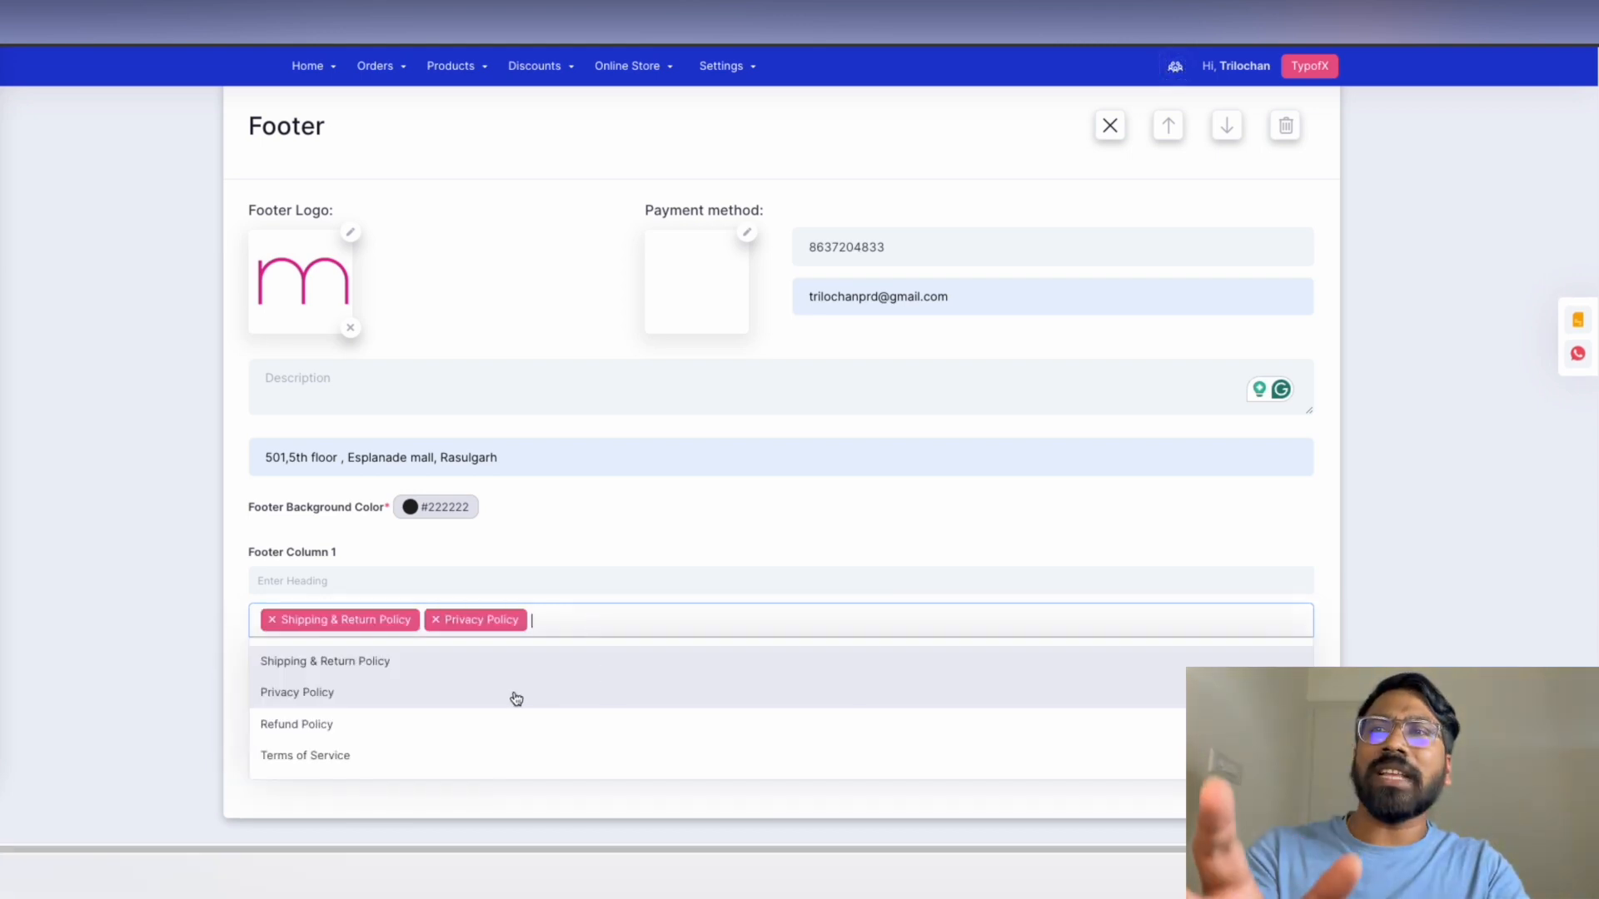
pyautogui.click(396, 726)
pyautogui.click(707, 617)
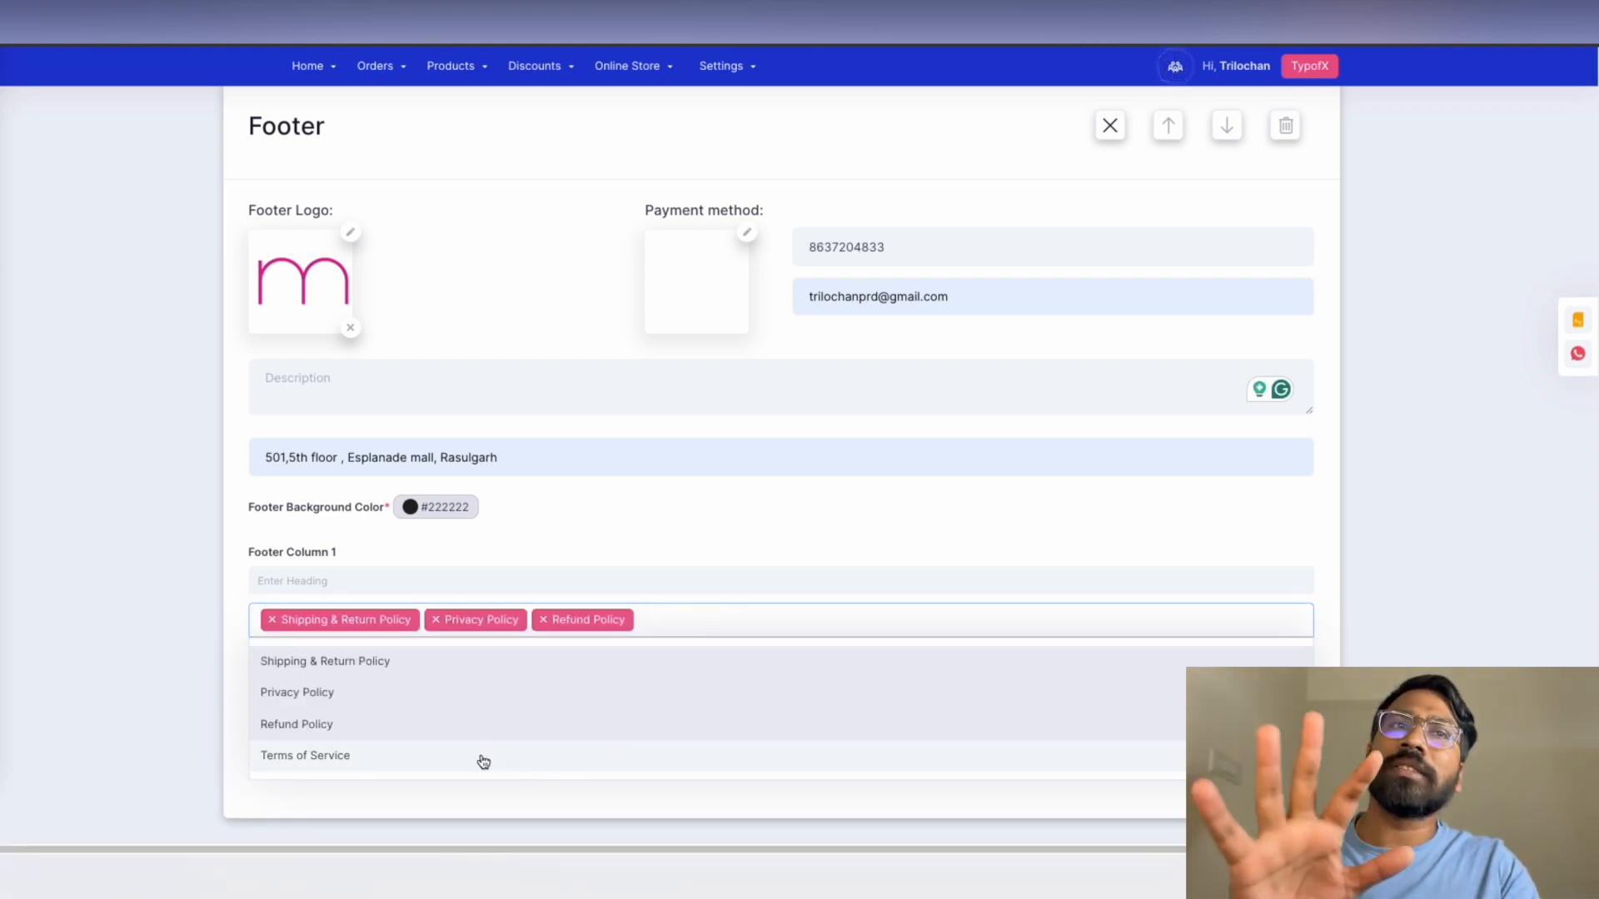
pyautogui.click(483, 760)
pyautogui.click(1275, 778)
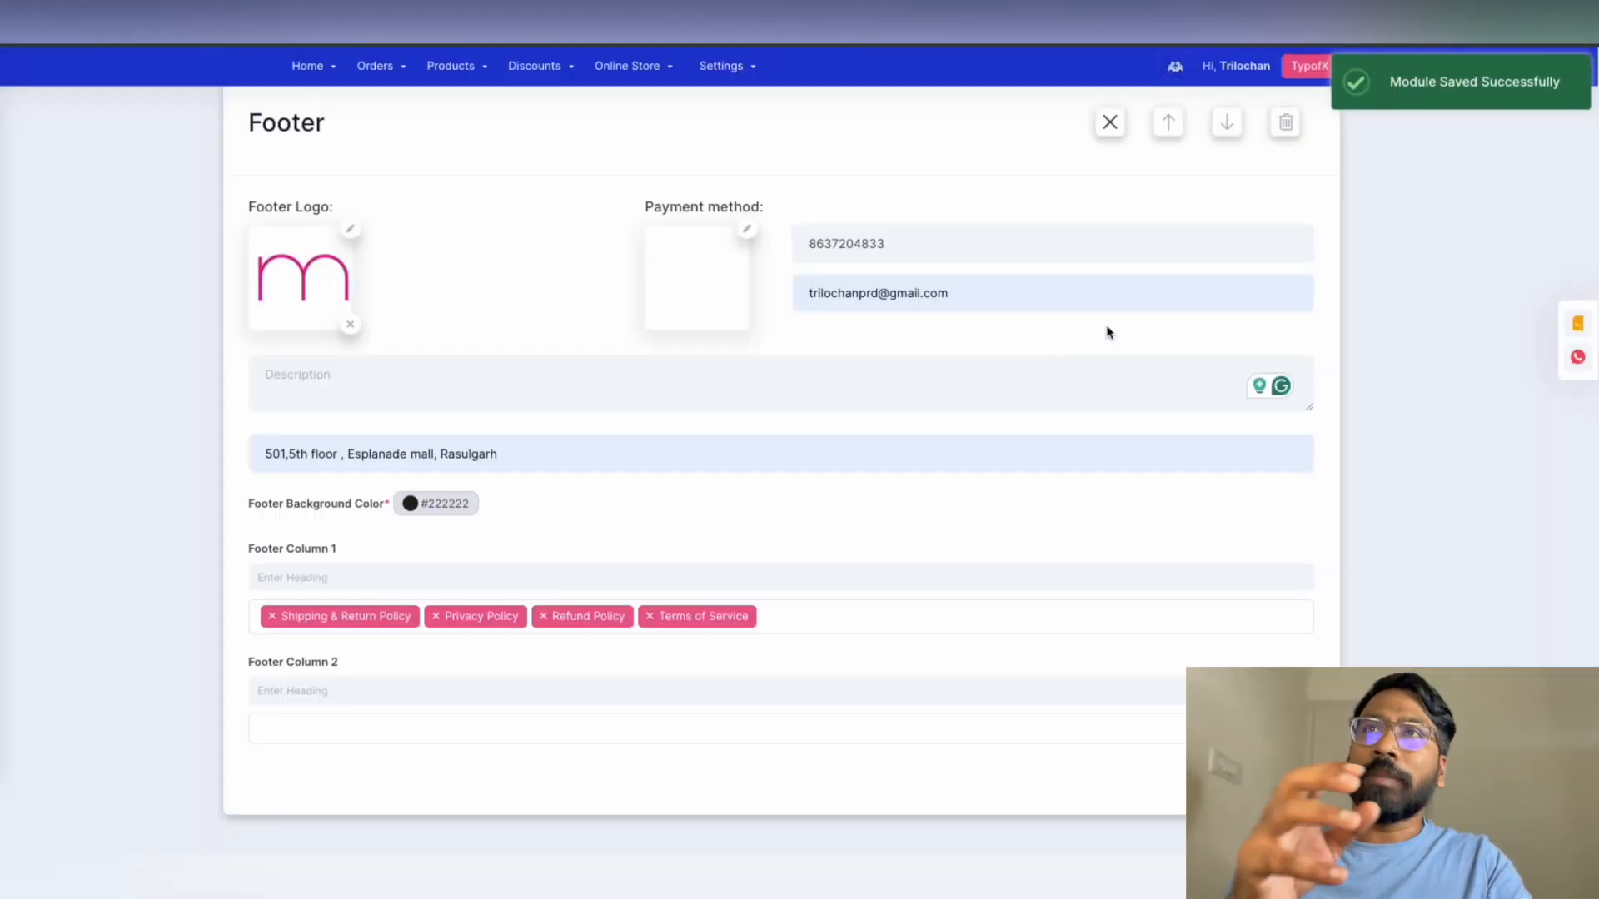
# Start publishing the theme layout changes
pyautogui.scroll(15, 1116, 329)
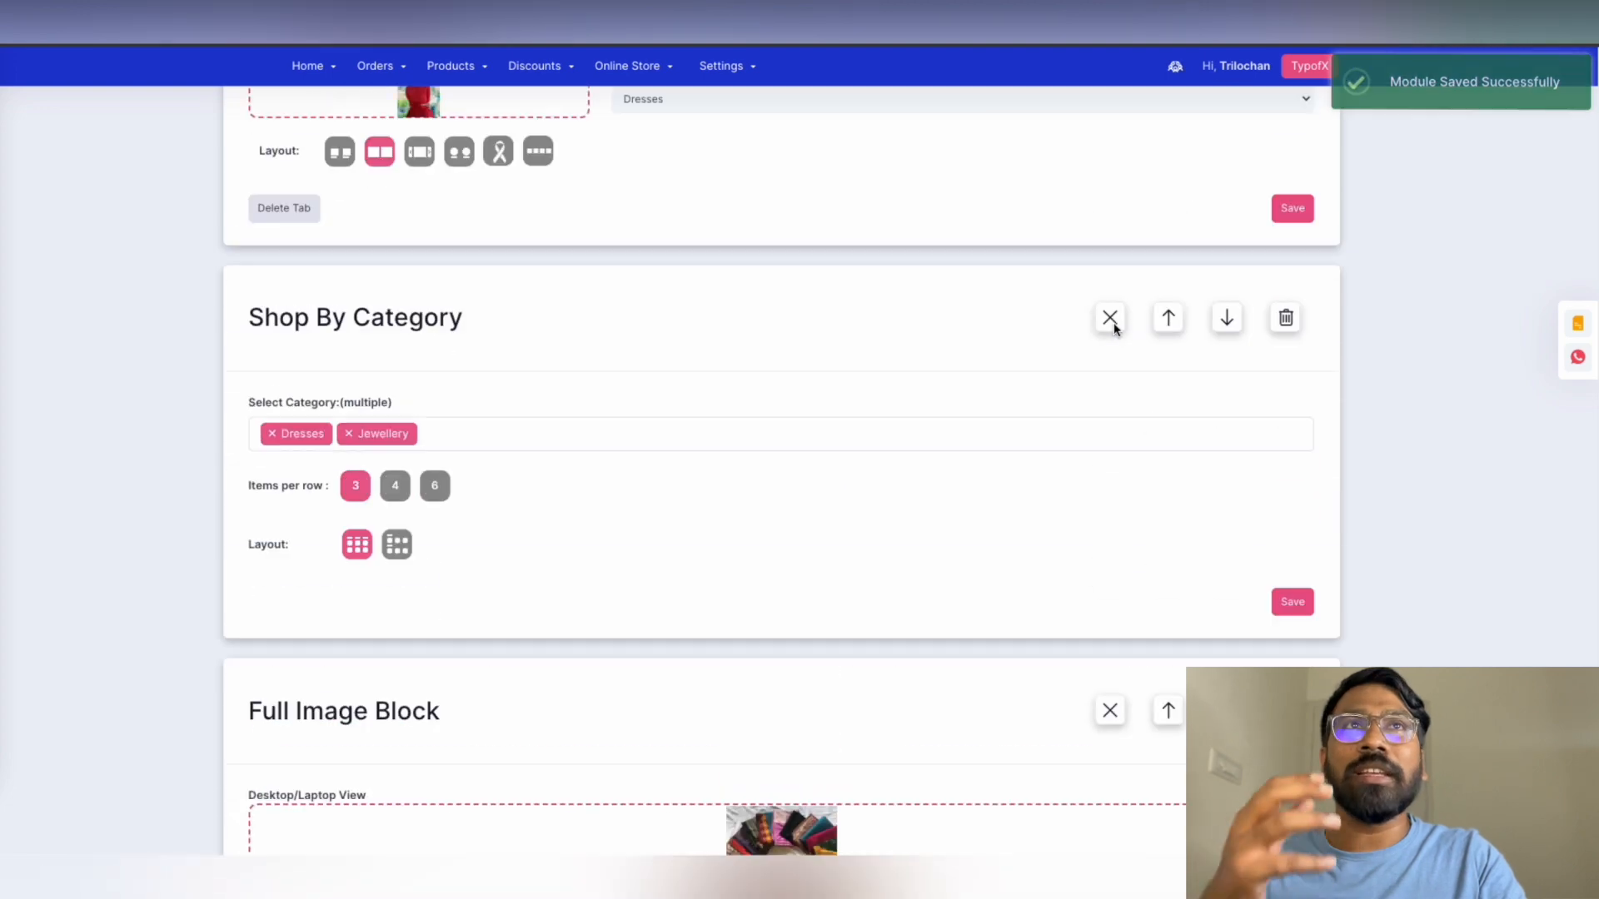
pyautogui.scroll(5, 1114, 329)
pyautogui.click(1289, 140)
# Confirm publishing, then try the live store's Shop By Category jewellery and dress tabs
pyautogui.click(729, 510)
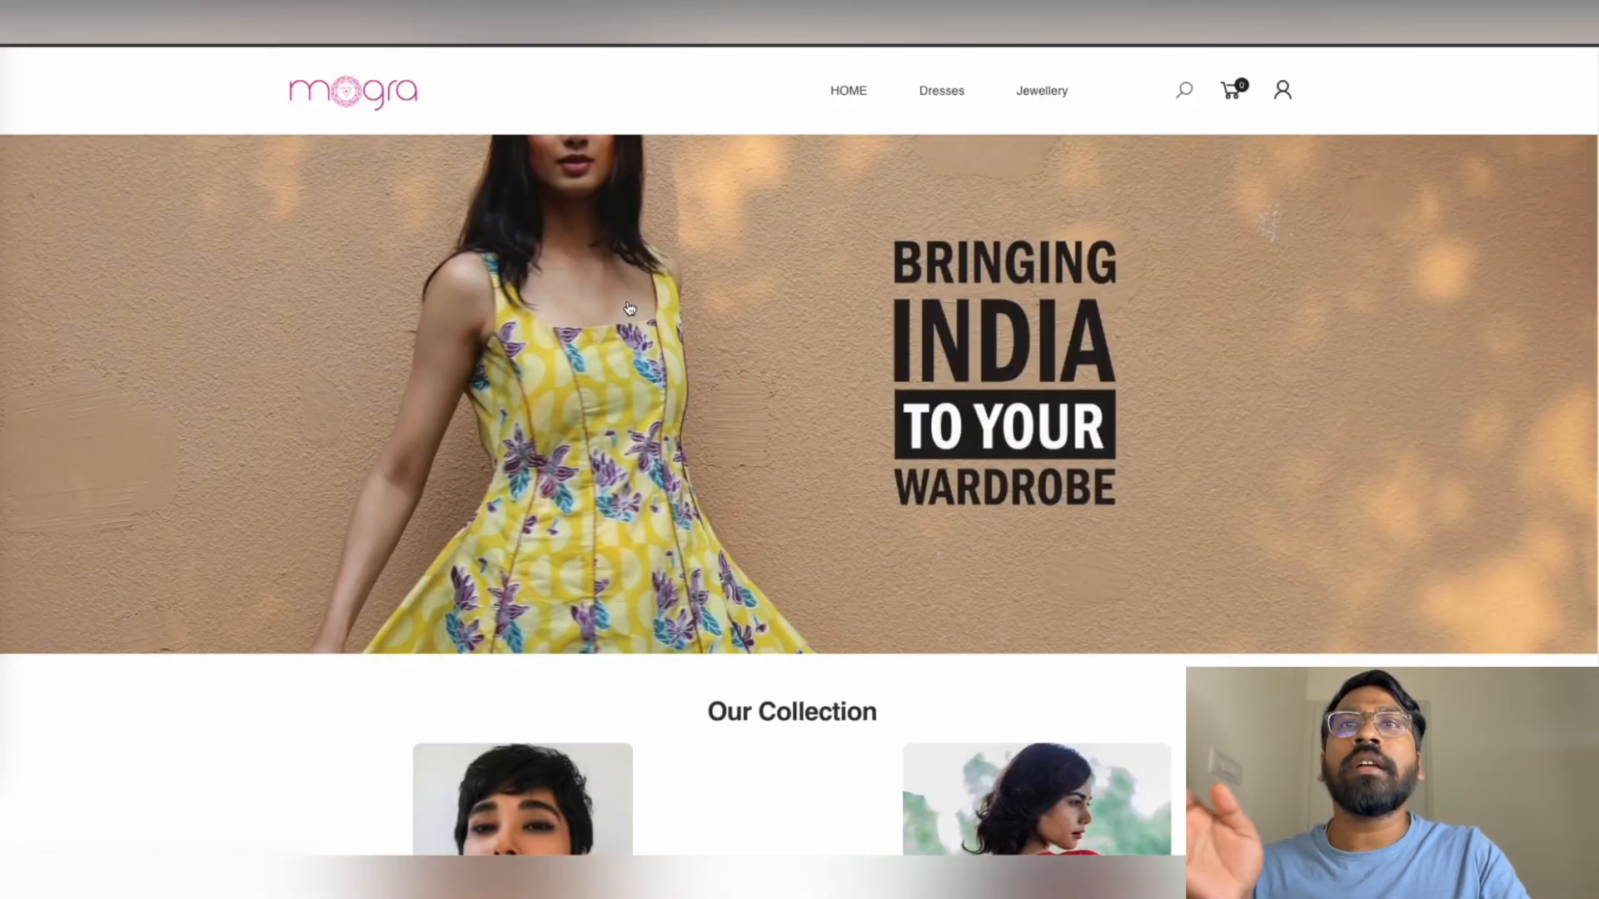
pyautogui.scroll(-5, 647, 326)
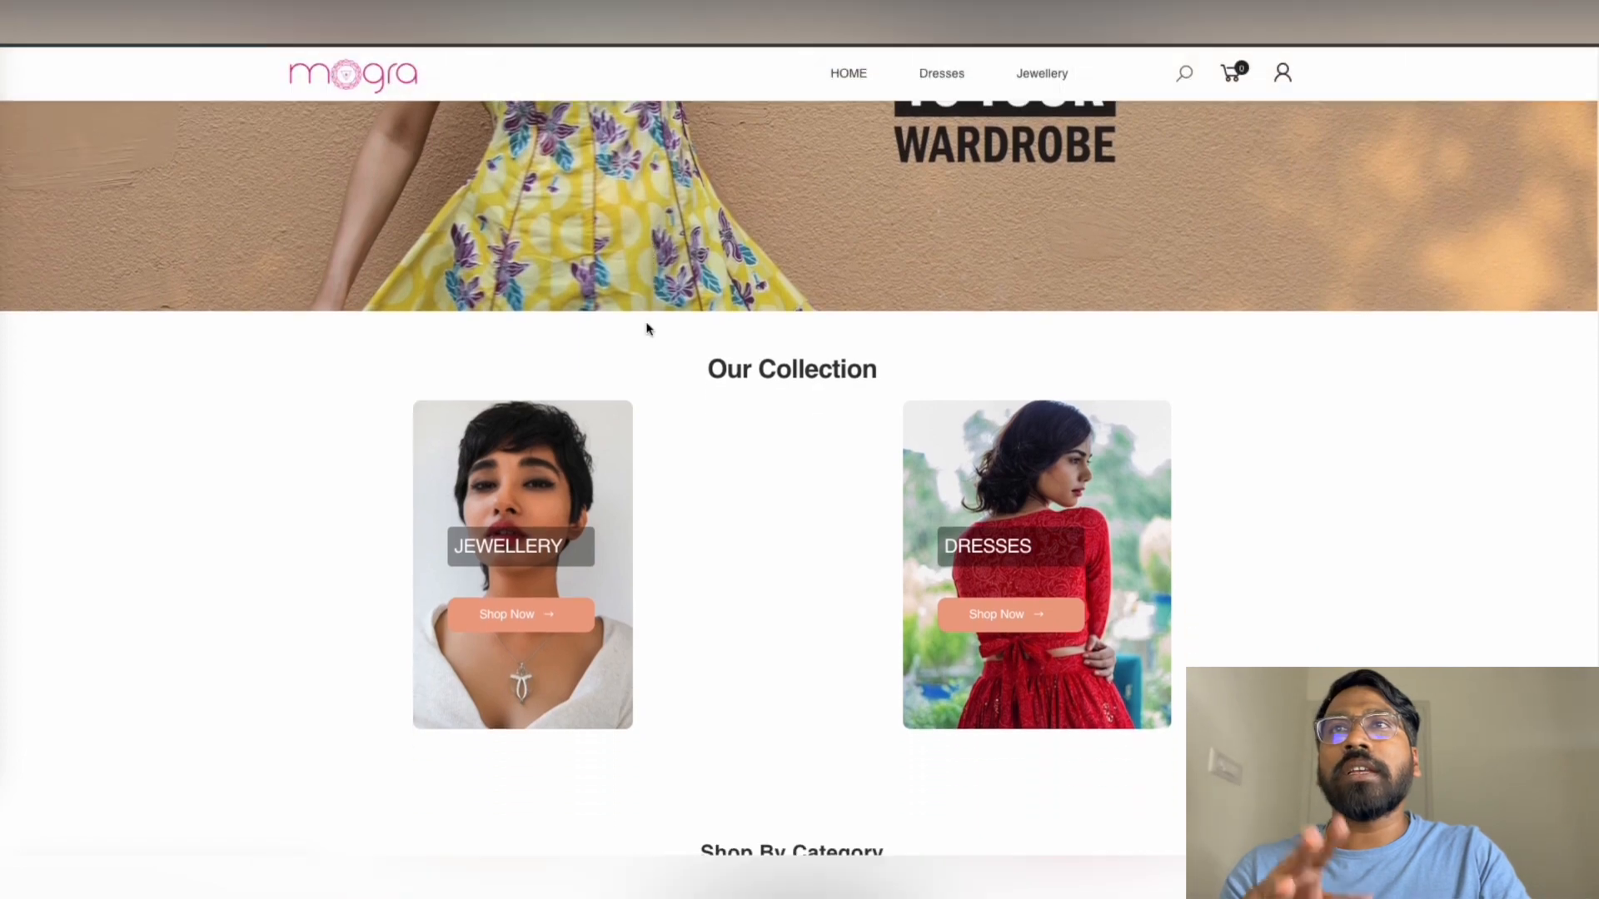
pyautogui.scroll(-1, 648, 330)
pyautogui.scroll(-7, 827, 458)
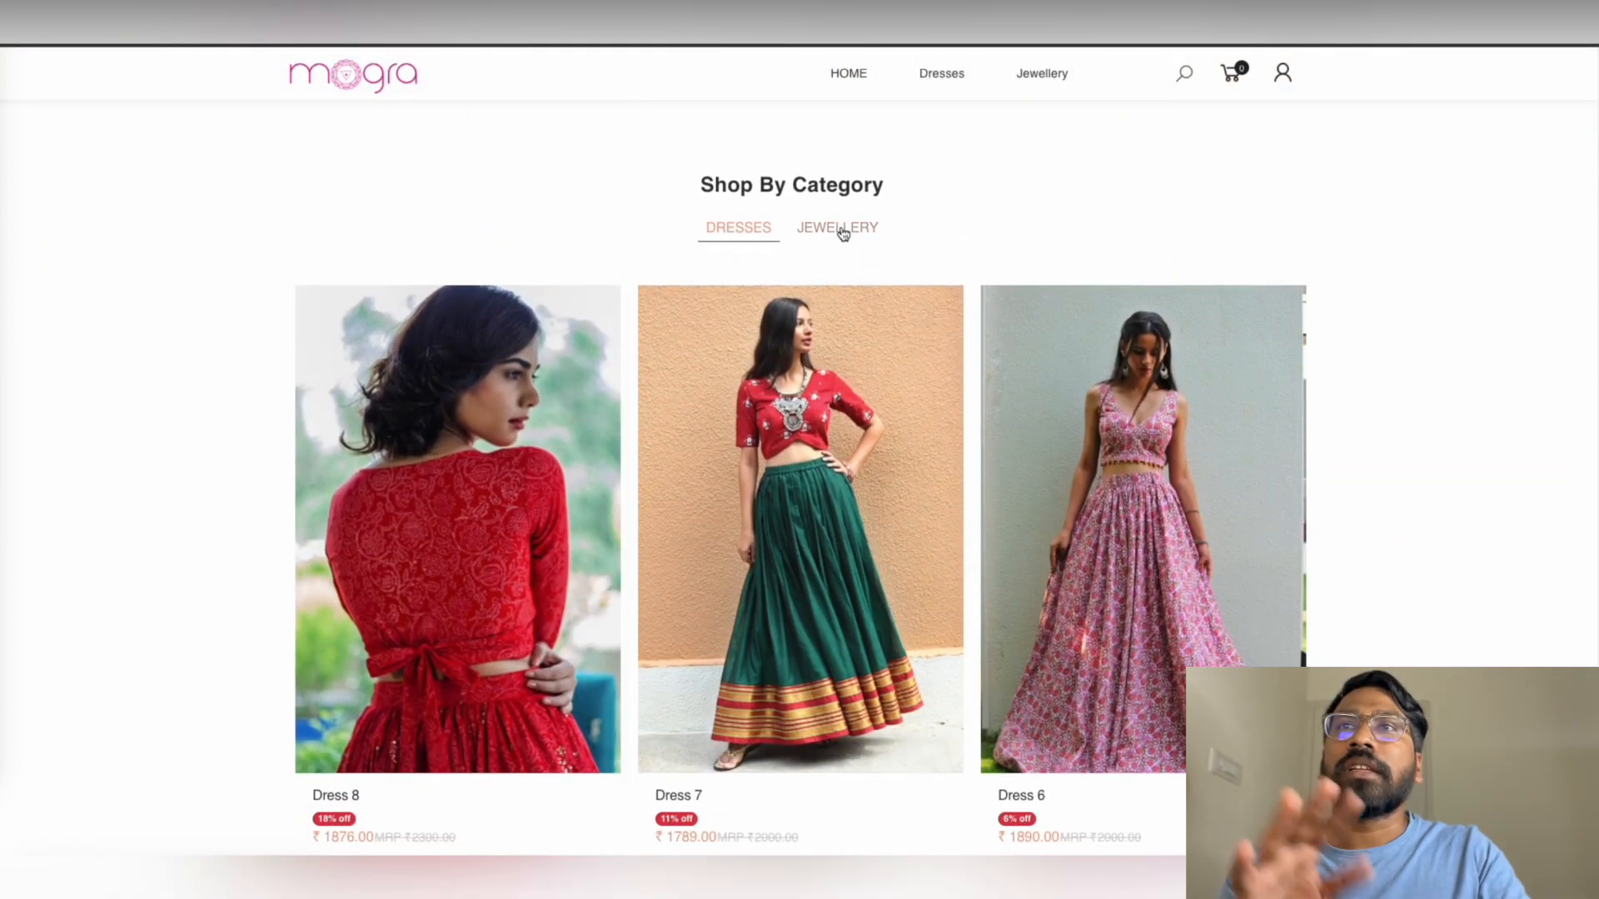
pyautogui.click(843, 233)
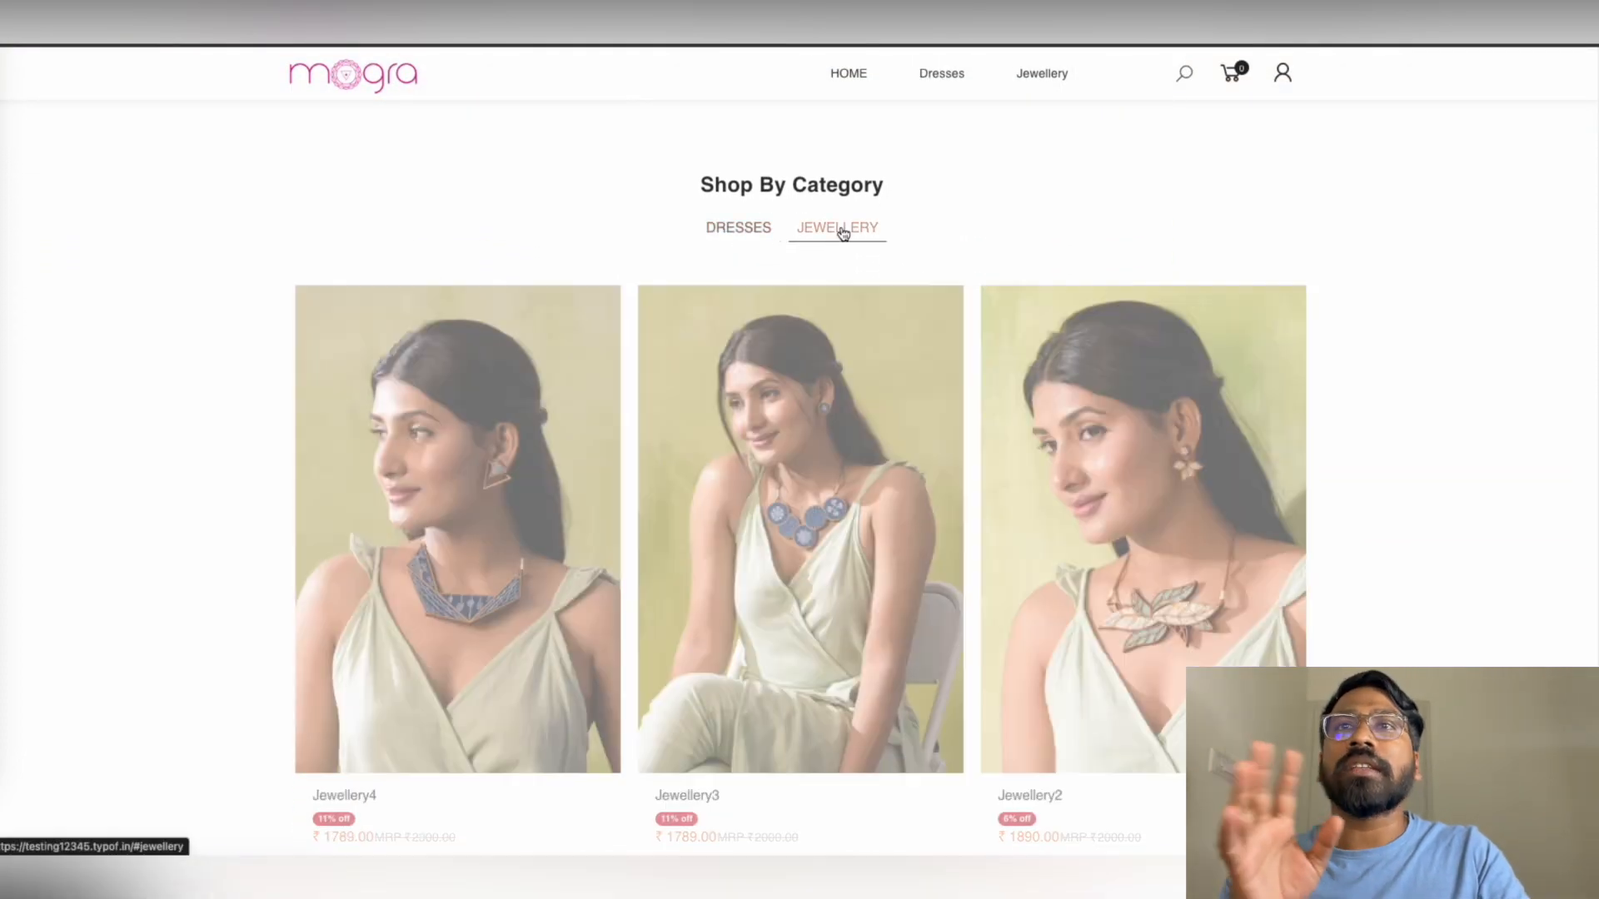
pyautogui.click(760, 231)
# Browse the dress products and add Dress 6 to the wishlist
pyautogui.scroll(-7, 950, 242)
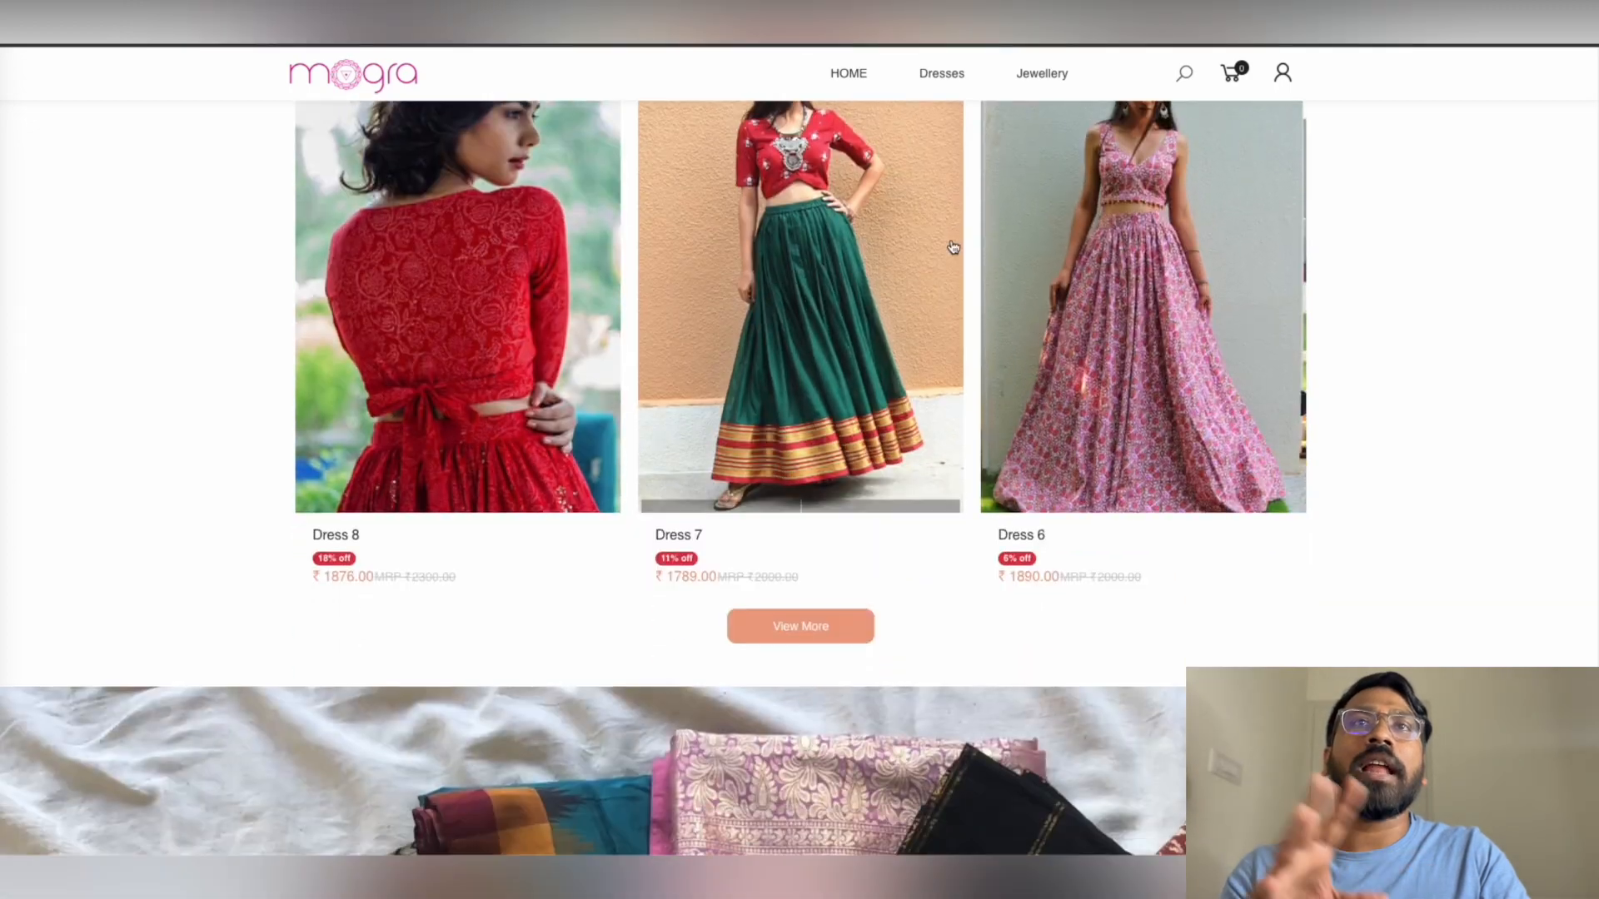
pyautogui.scroll(-10, 937, 325)
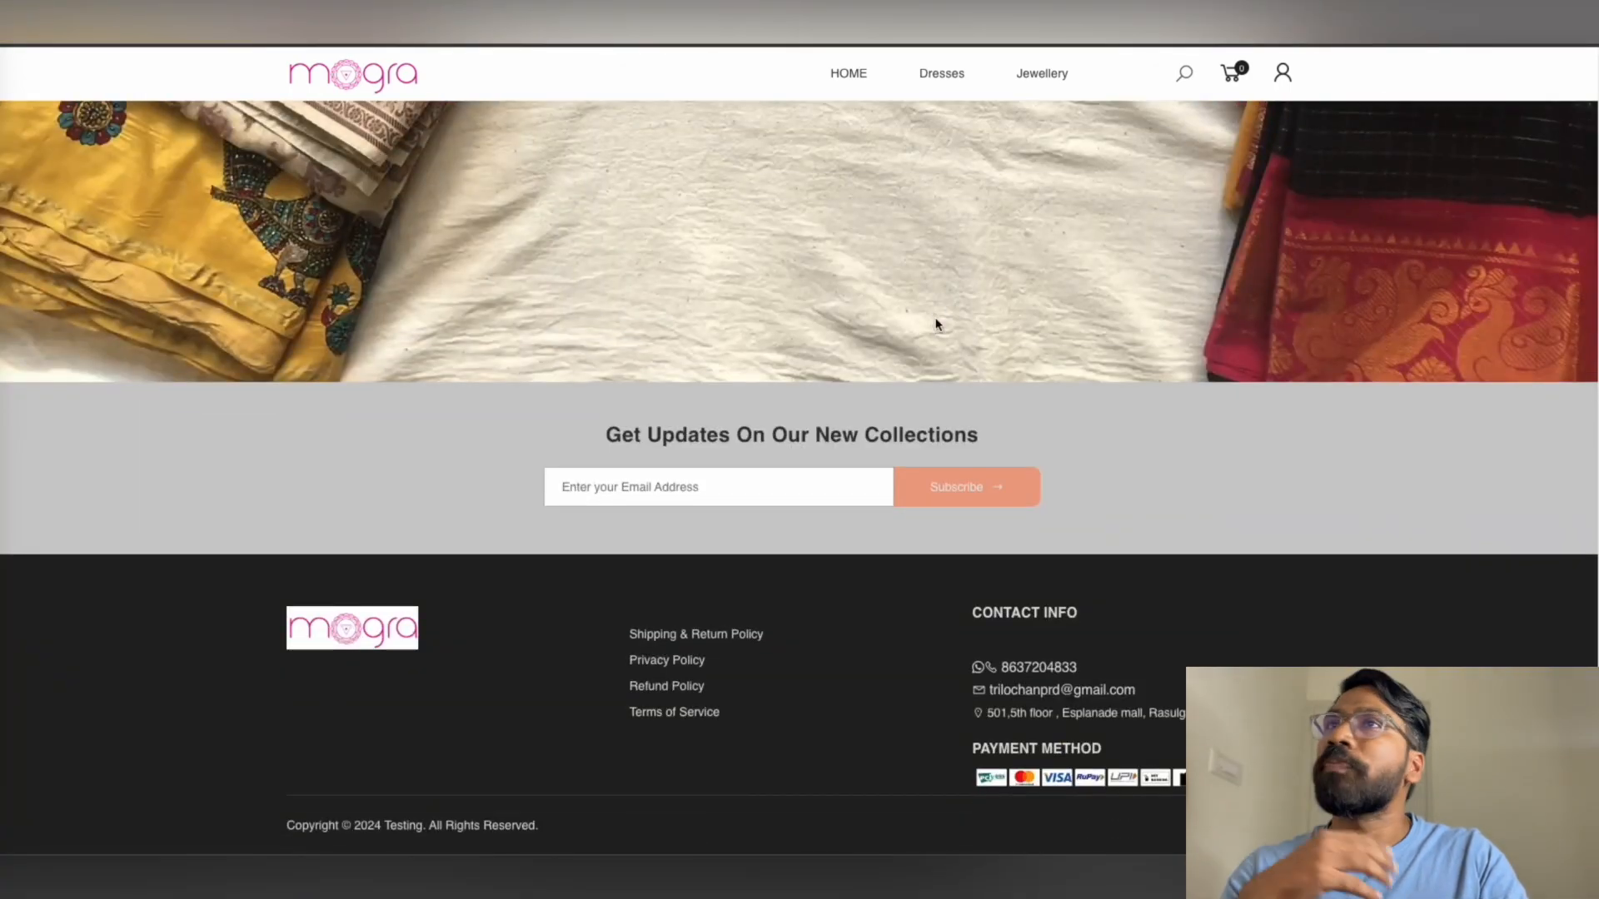
pyautogui.scroll(15, 921, 588)
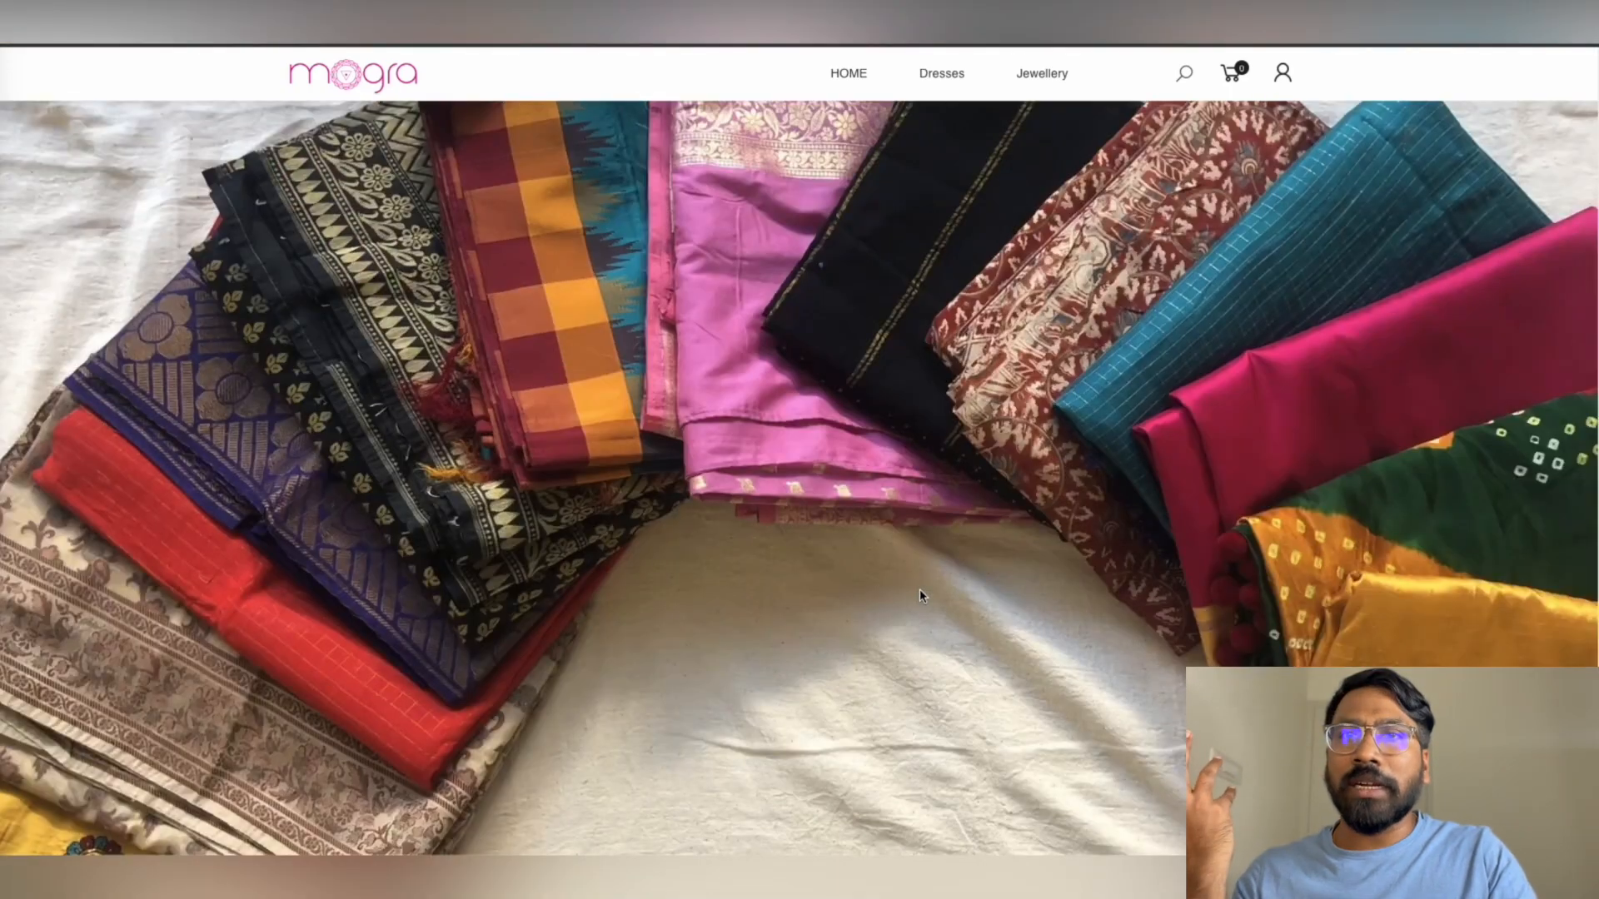
pyautogui.scroll(8, 921, 596)
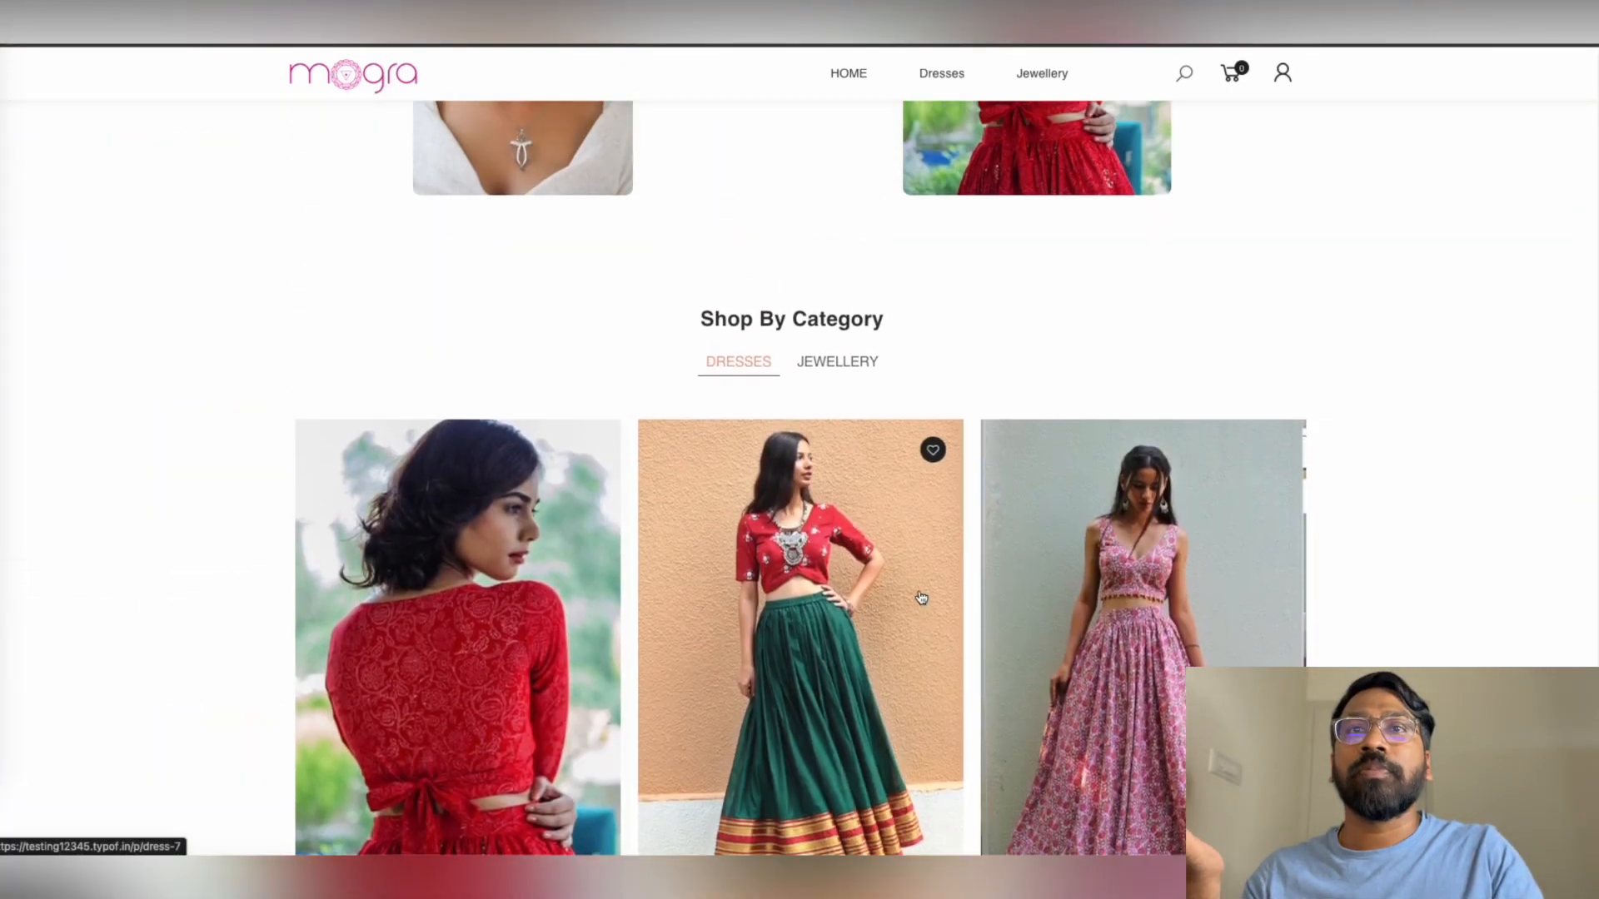
pyautogui.scroll(3, 920, 591)
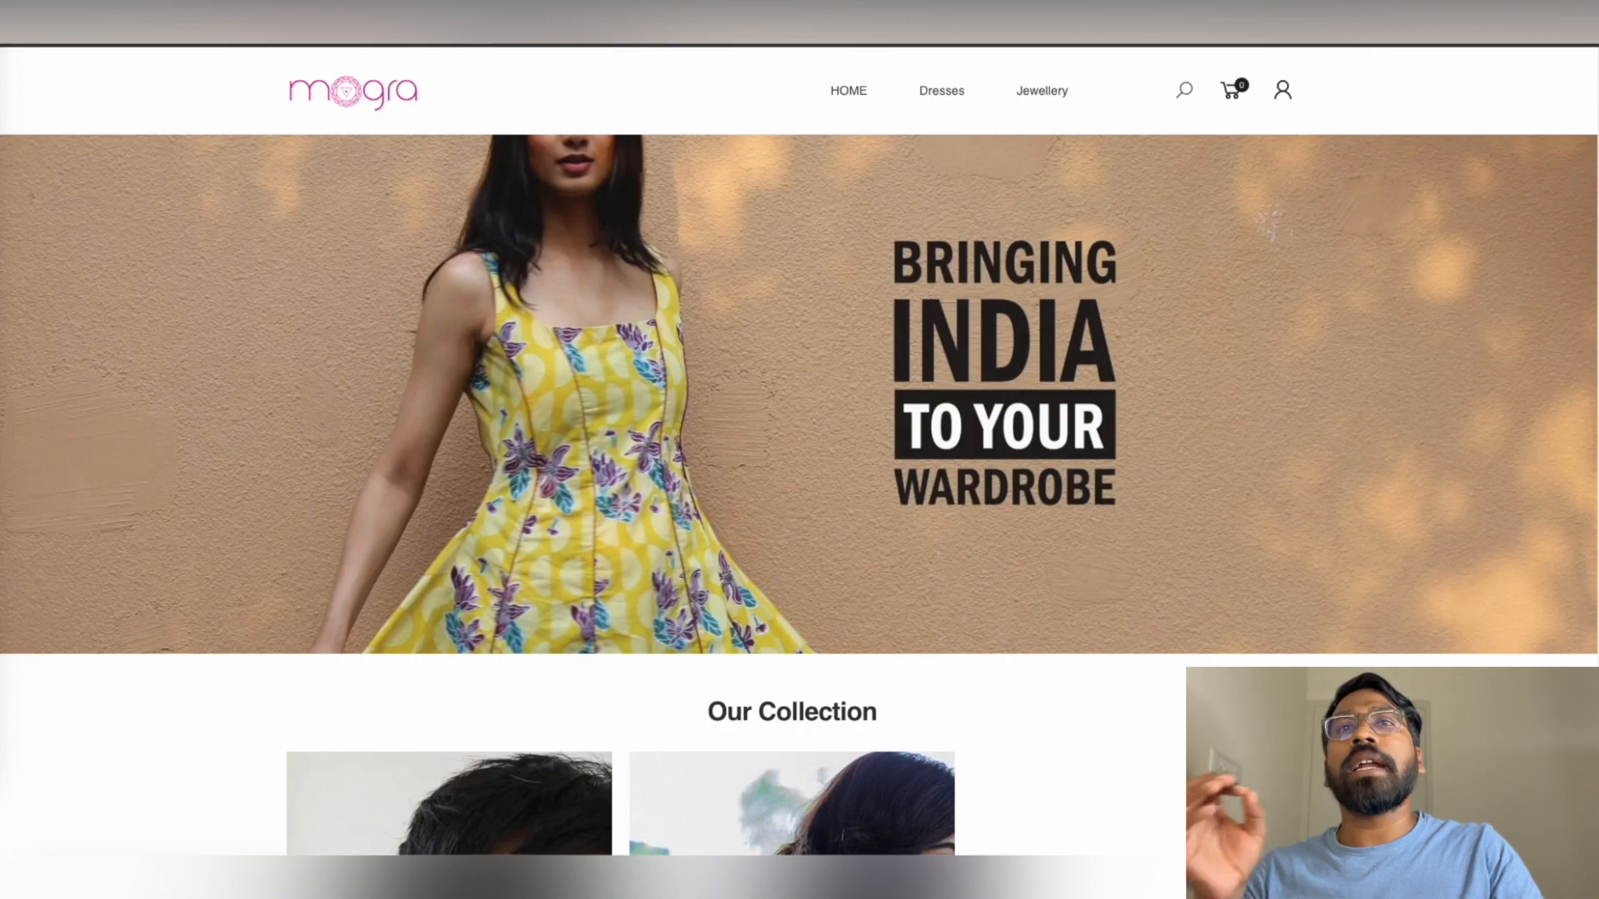
pyautogui.scroll(-8, 1122, 515)
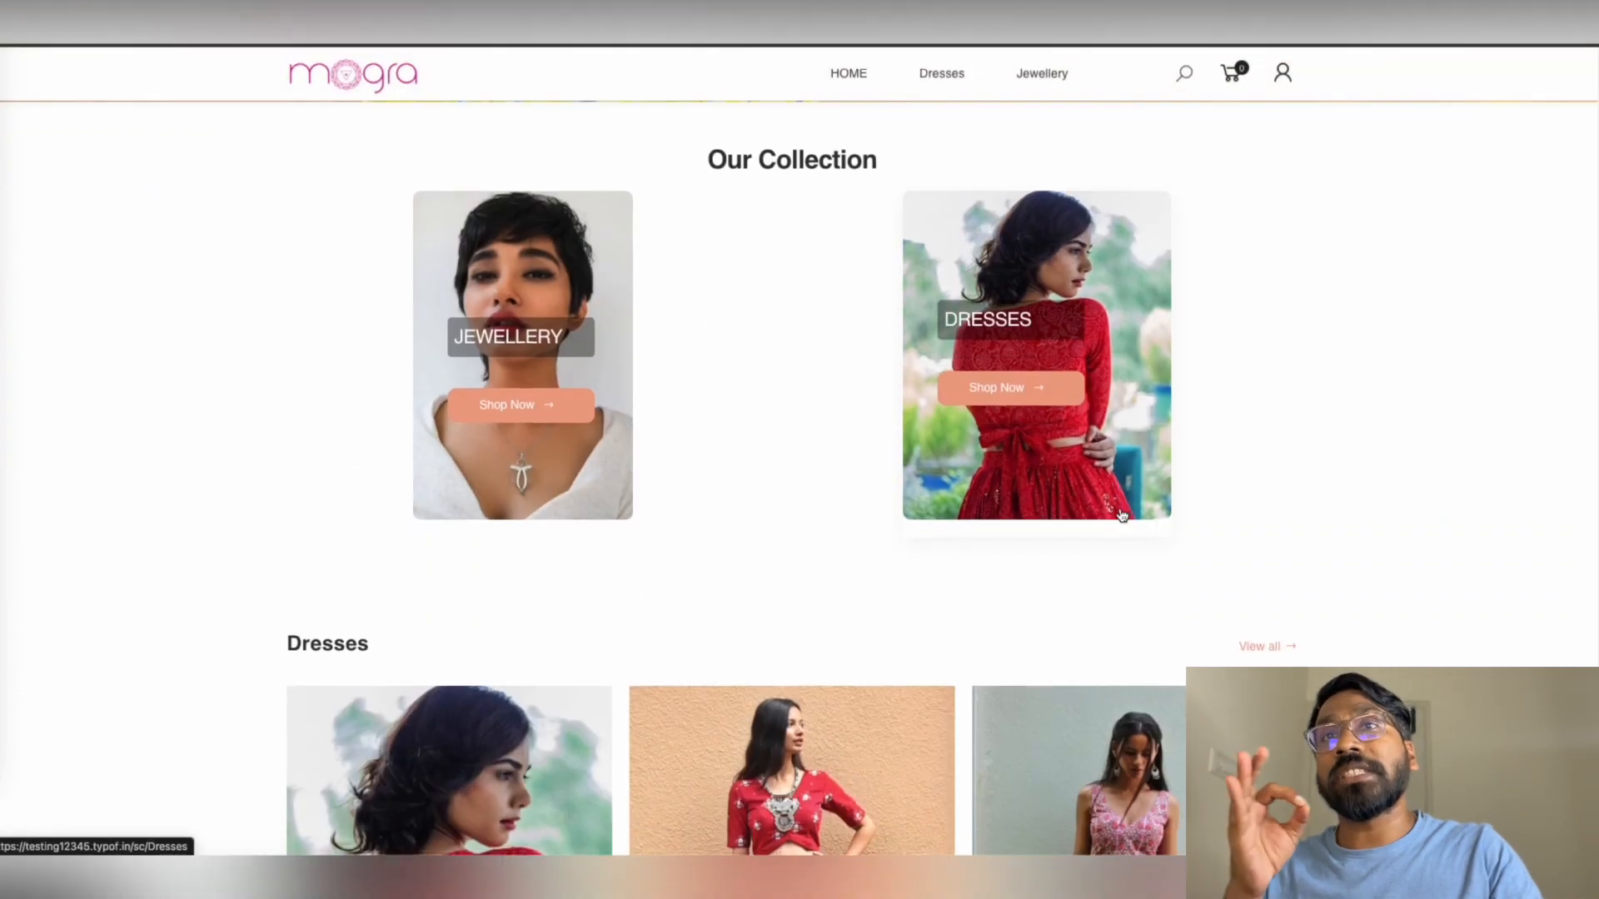
pyautogui.scroll(-5, 1121, 516)
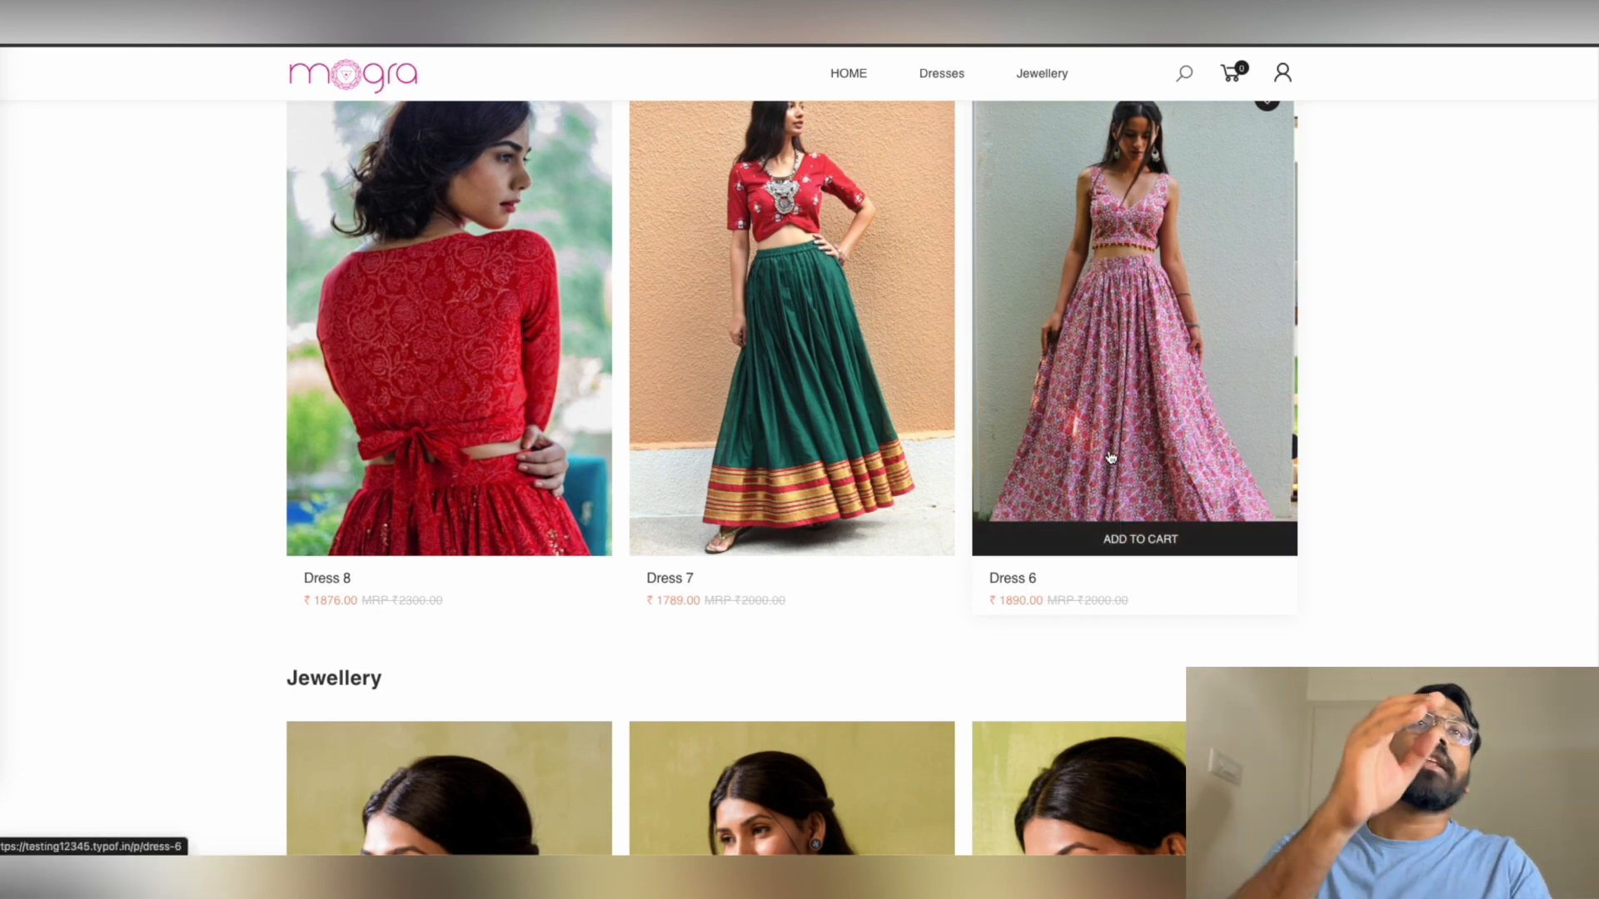
pyautogui.scroll(3, 1116, 466)
pyautogui.click(1266, 316)
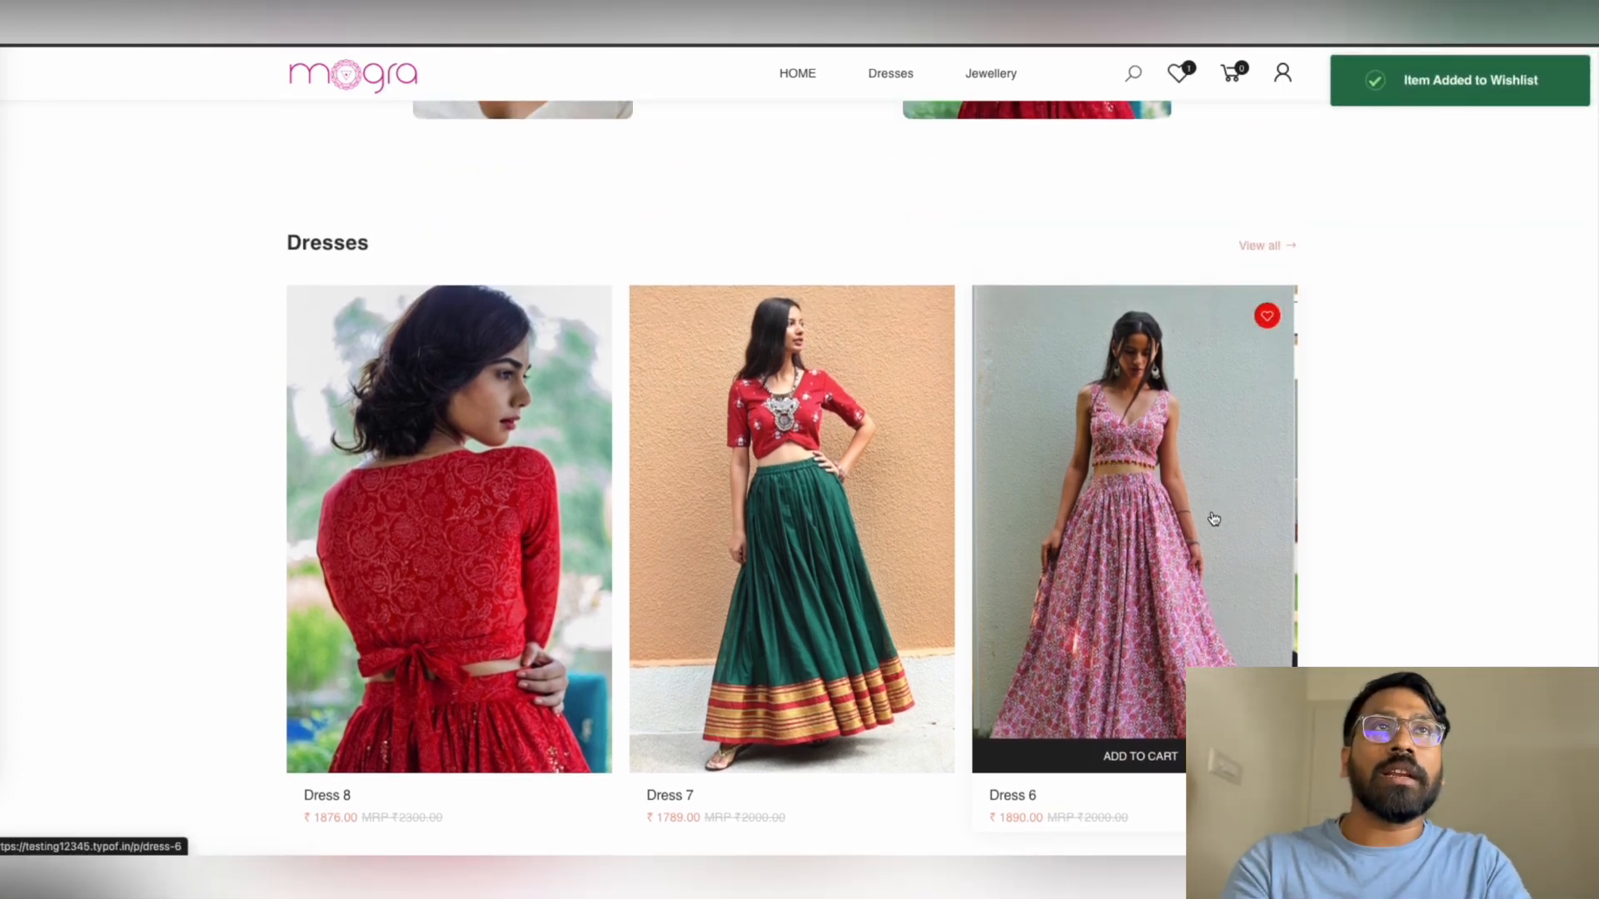
# Add Dress 6 to the cart and proceed to checkout
pyautogui.click(1149, 754)
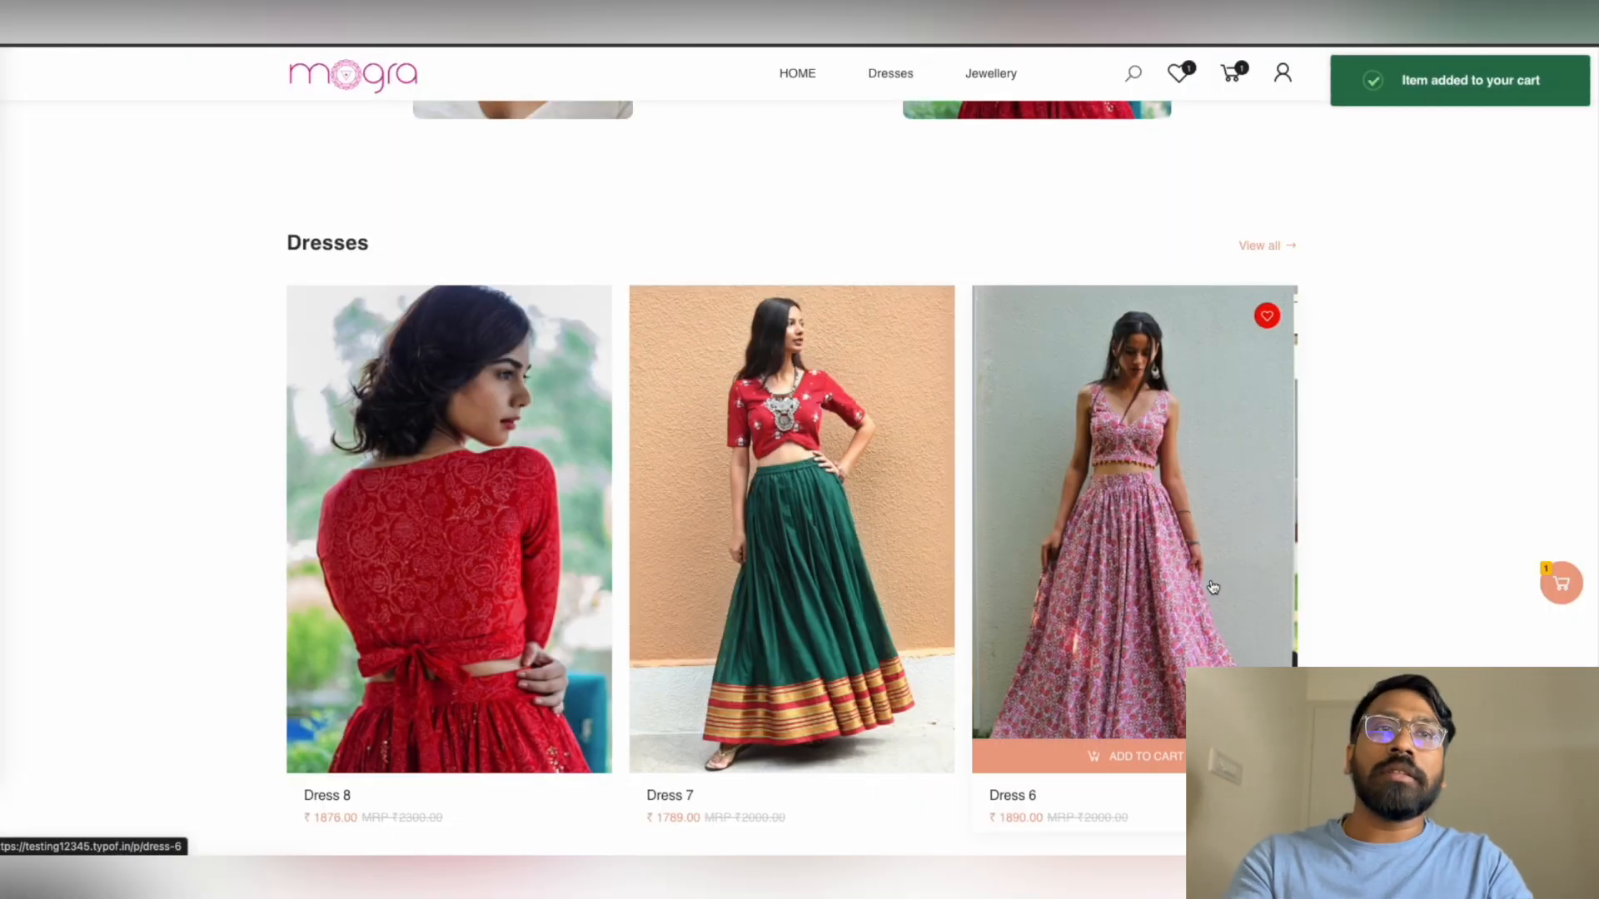
pyautogui.click(1562, 603)
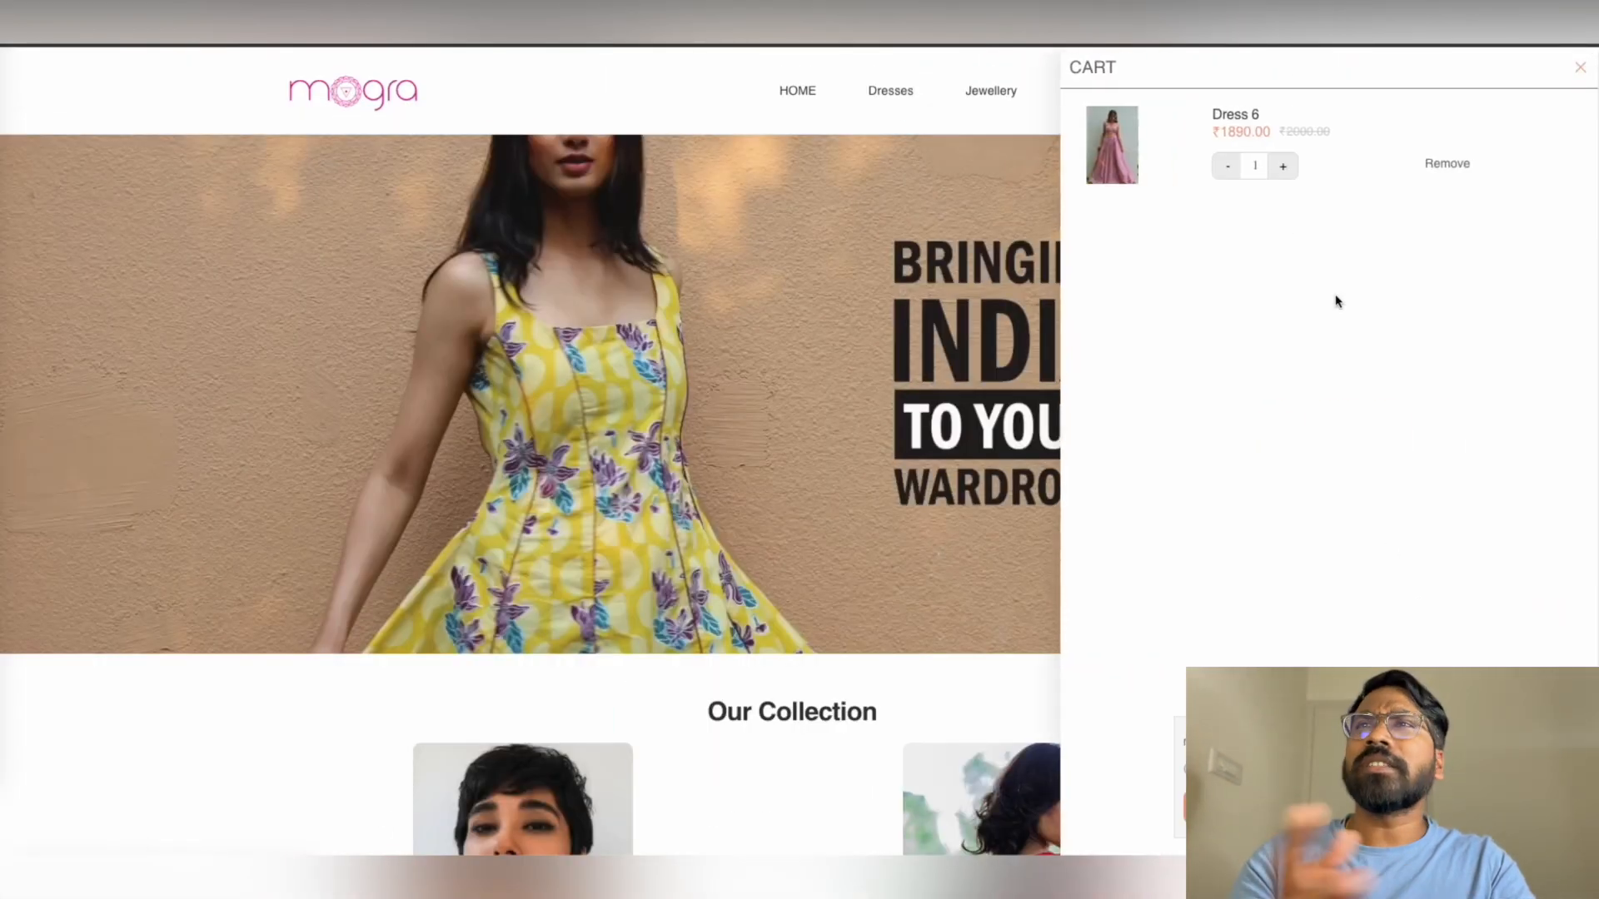
pyautogui.click(1329, 808)
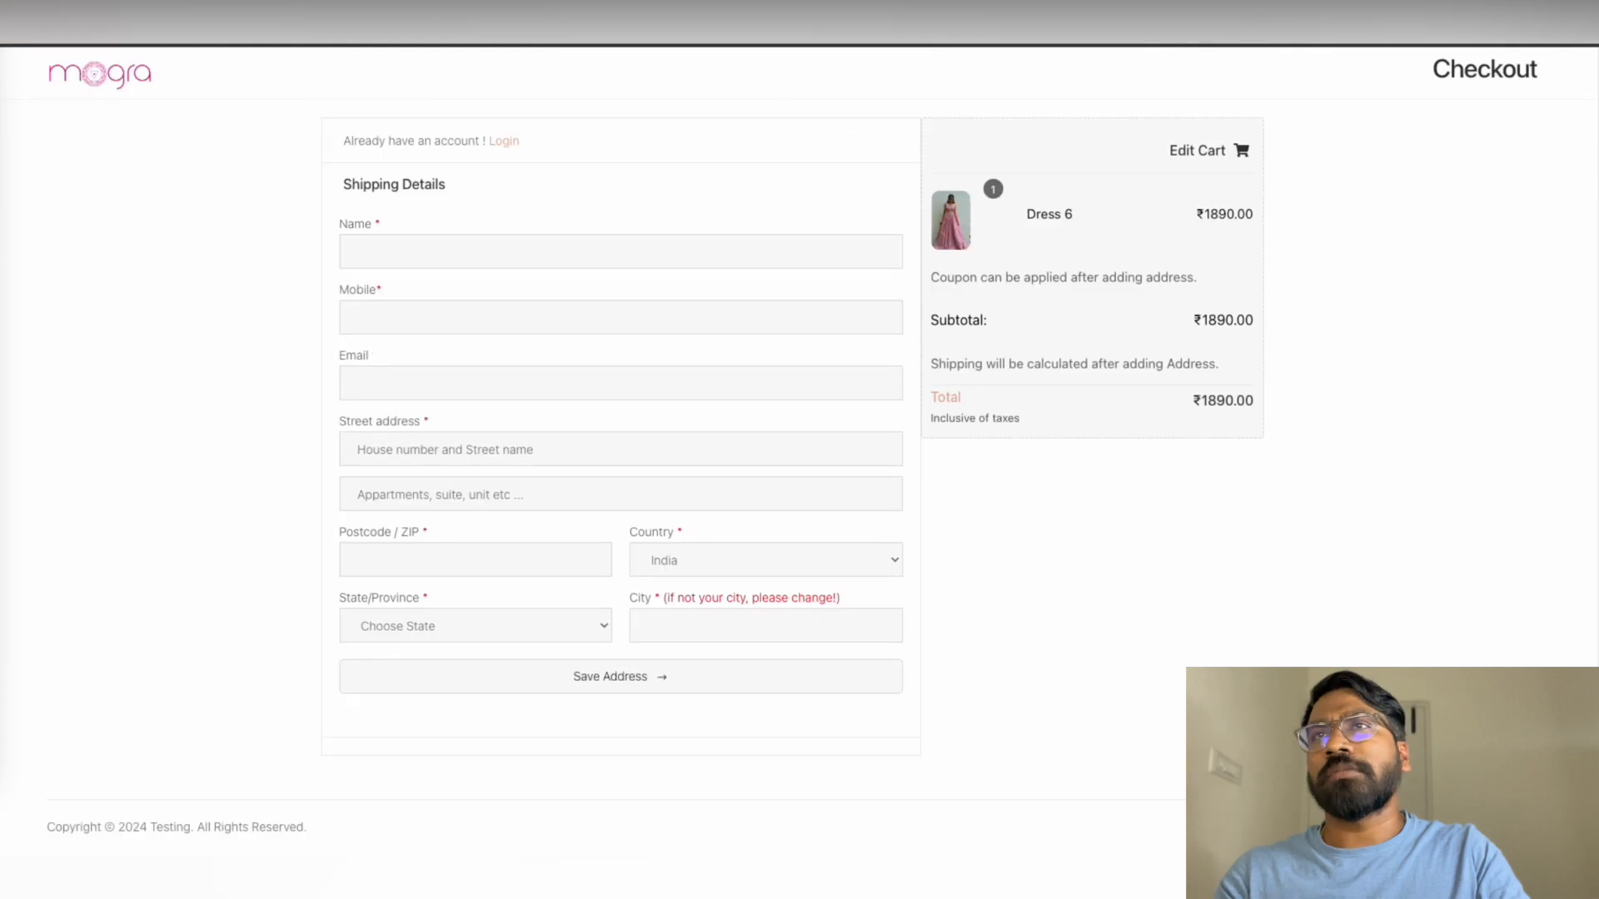
# Fill in the customer's name, mobile number and e-mail from saved suggestions
pyautogui.click(472, 254)
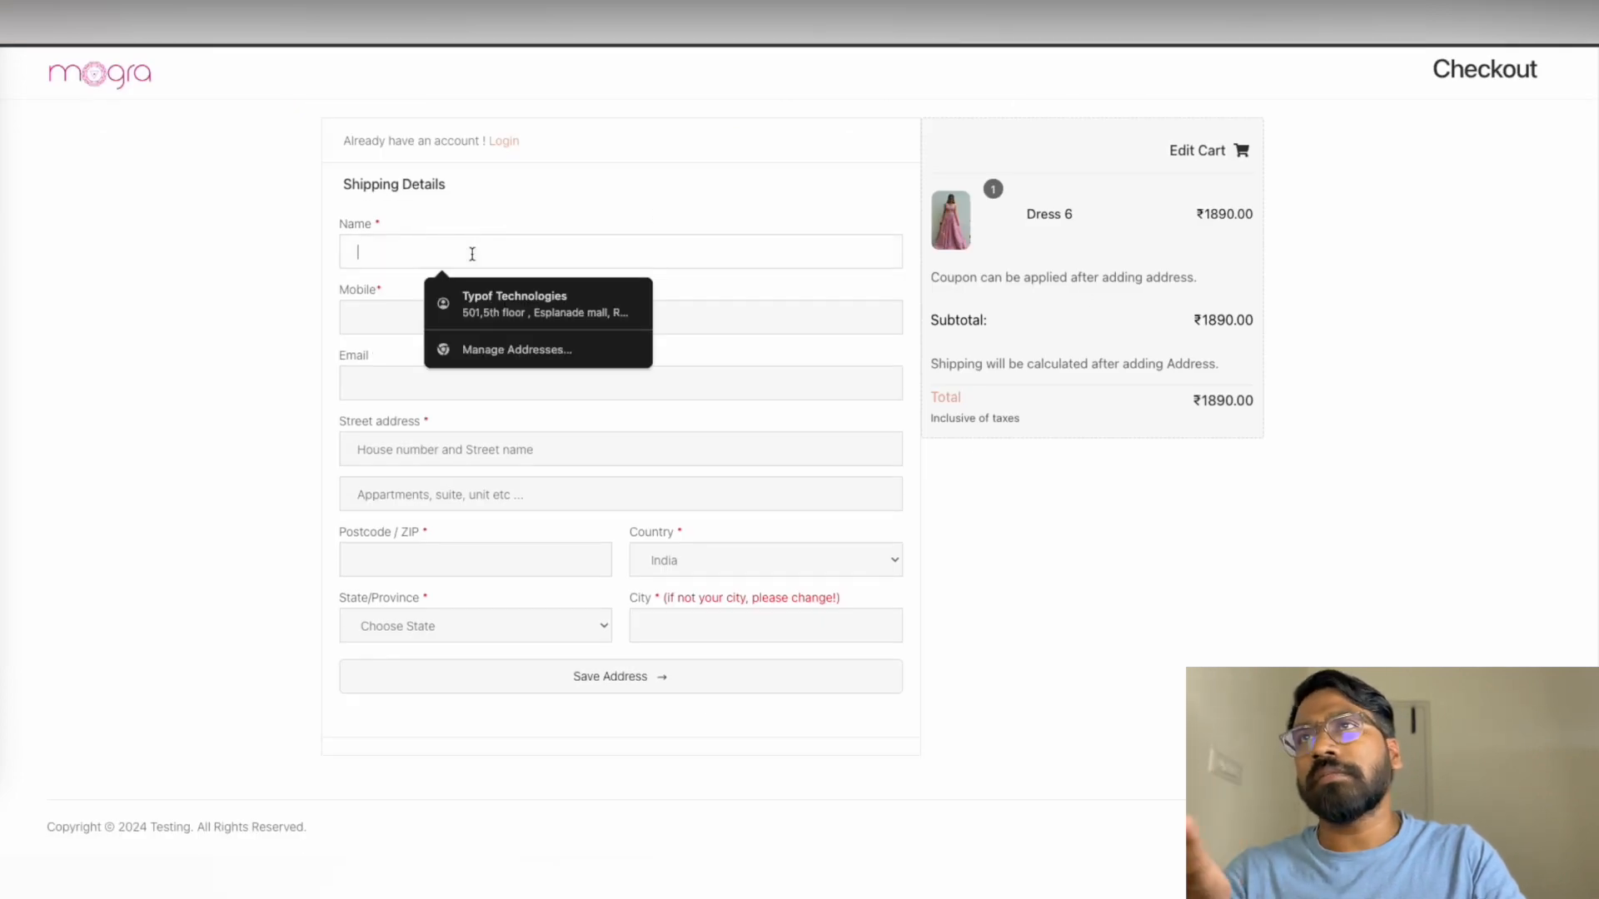
pyautogui.write('YTtr')
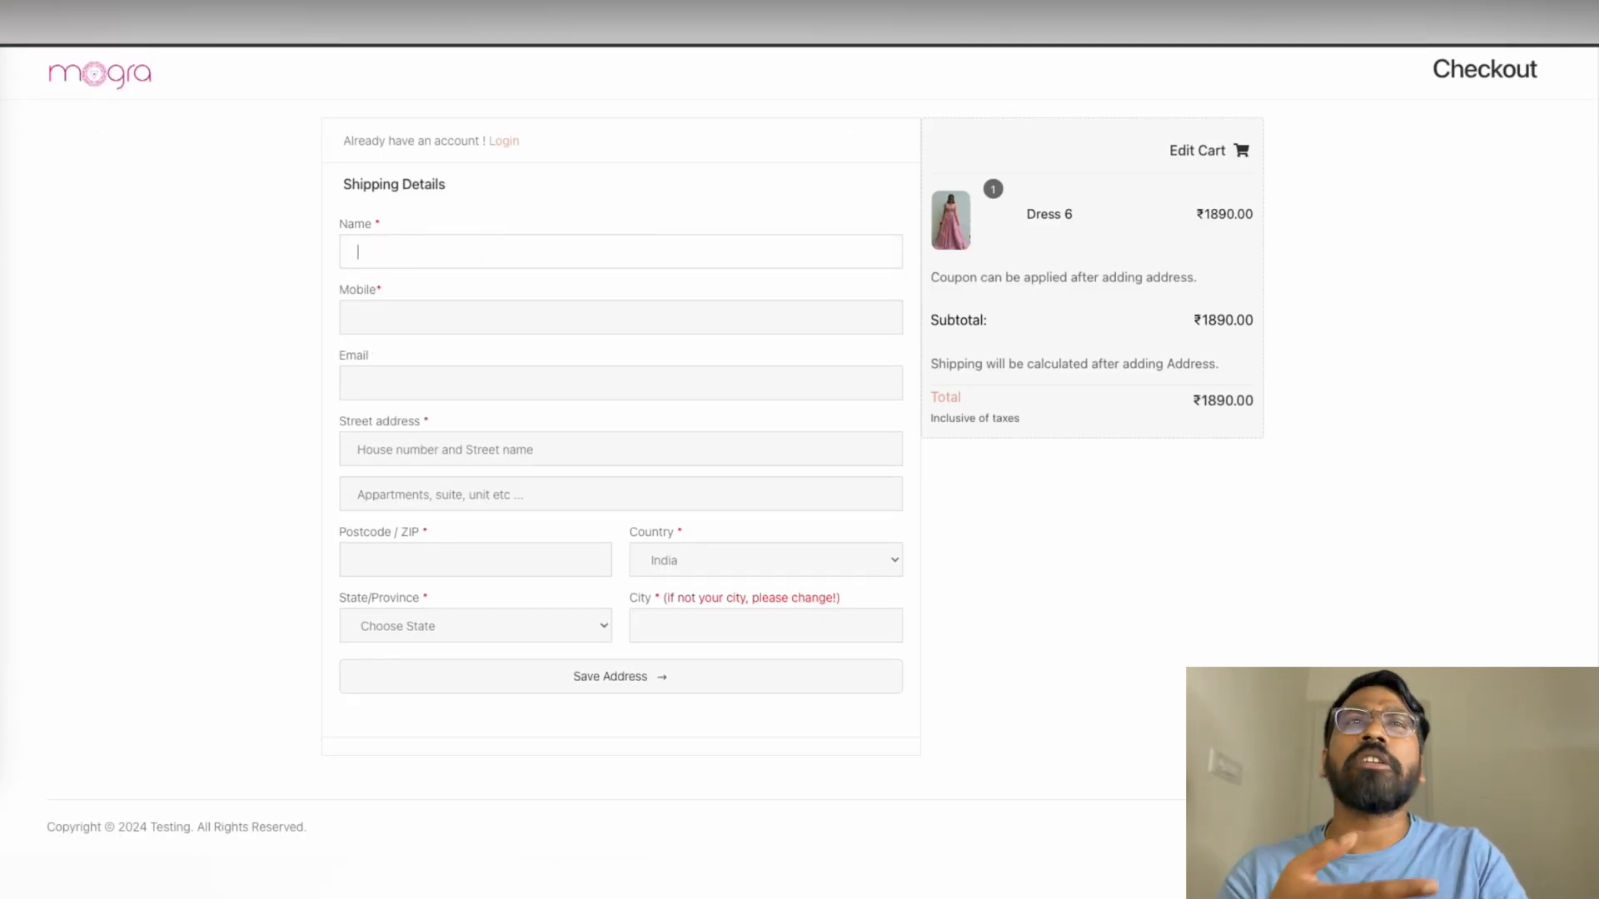
pyautogui.write('Tr')
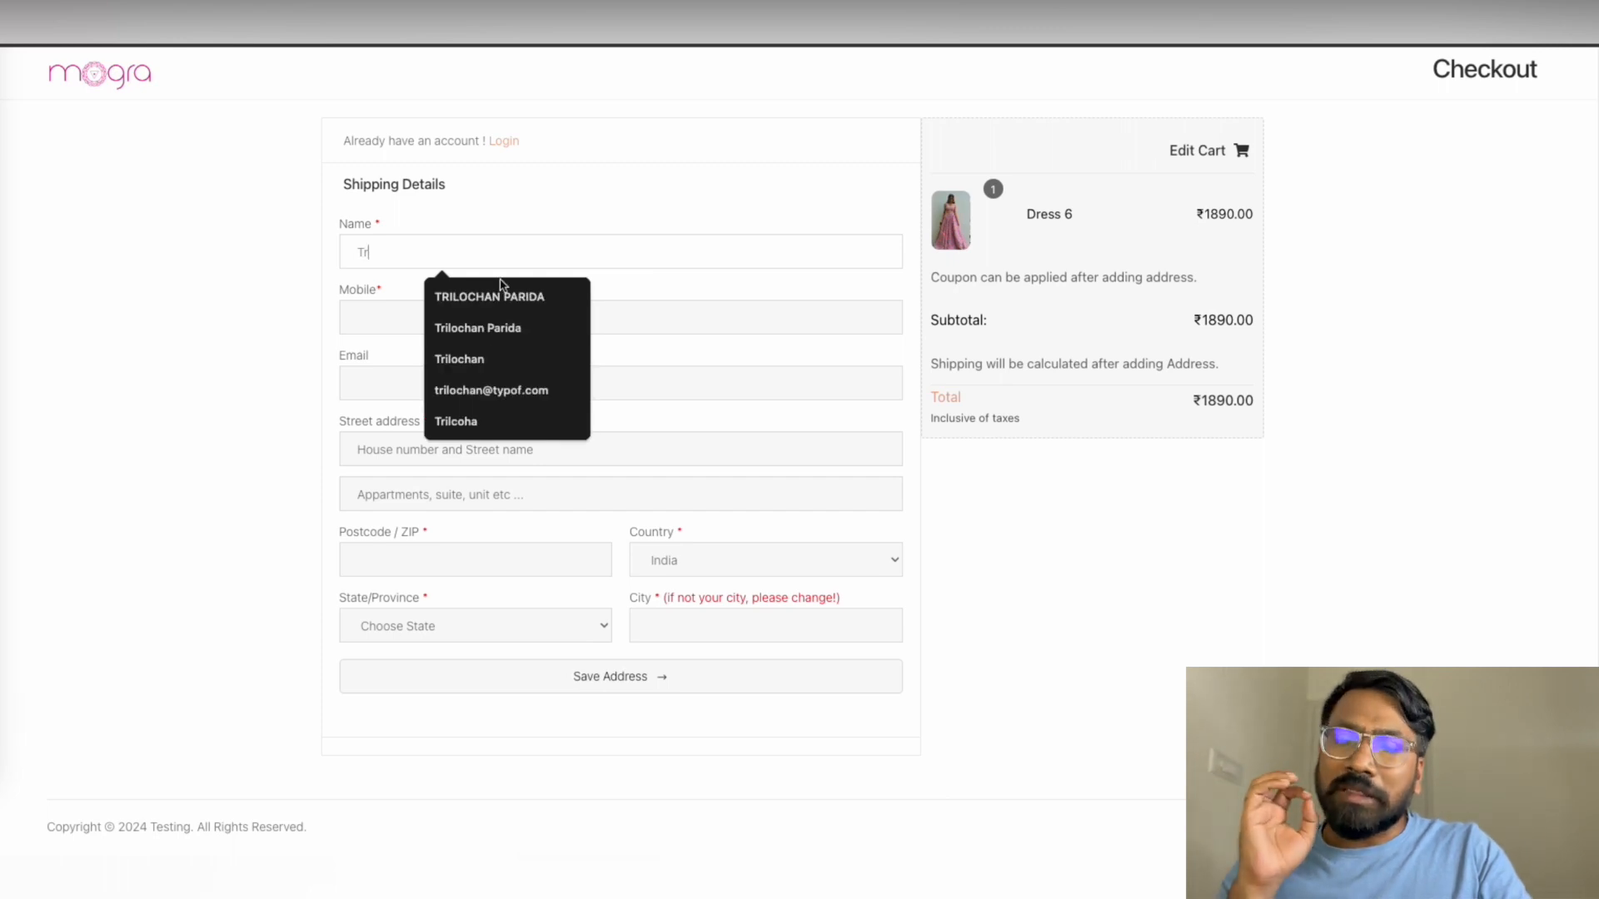
pyautogui.click(510, 328)
pyautogui.click(428, 332)
pyautogui.click(451, 362)
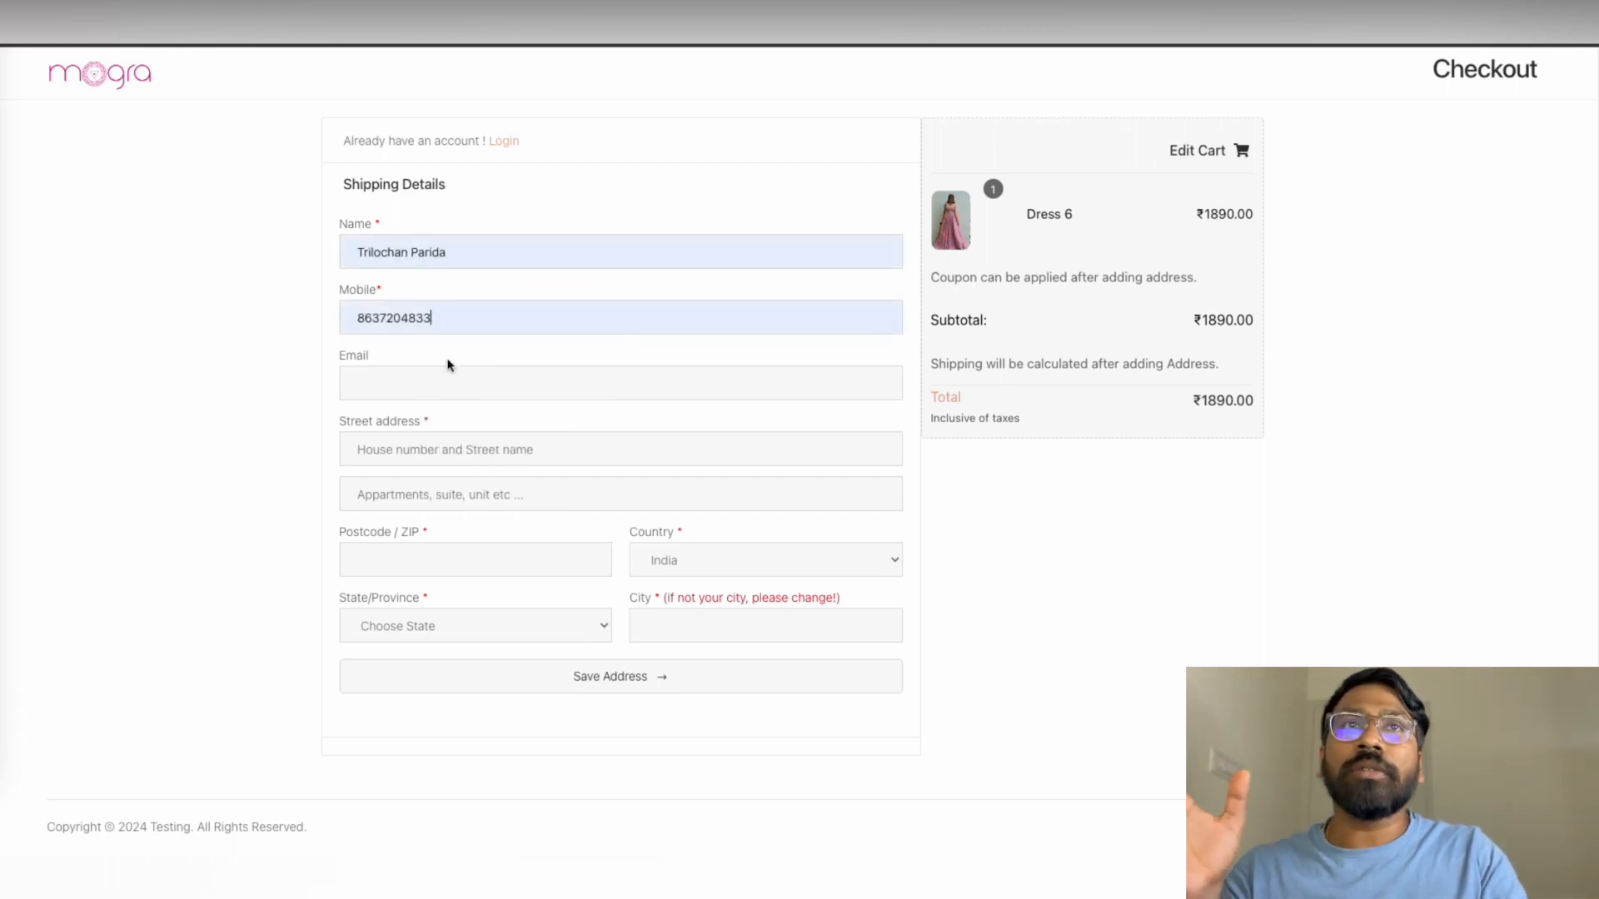
pyautogui.click(409, 381)
pyautogui.click(443, 428)
# Fill the saved shipping address in India, save it, and pay the ₹1986.00 total
pyautogui.click(424, 448)
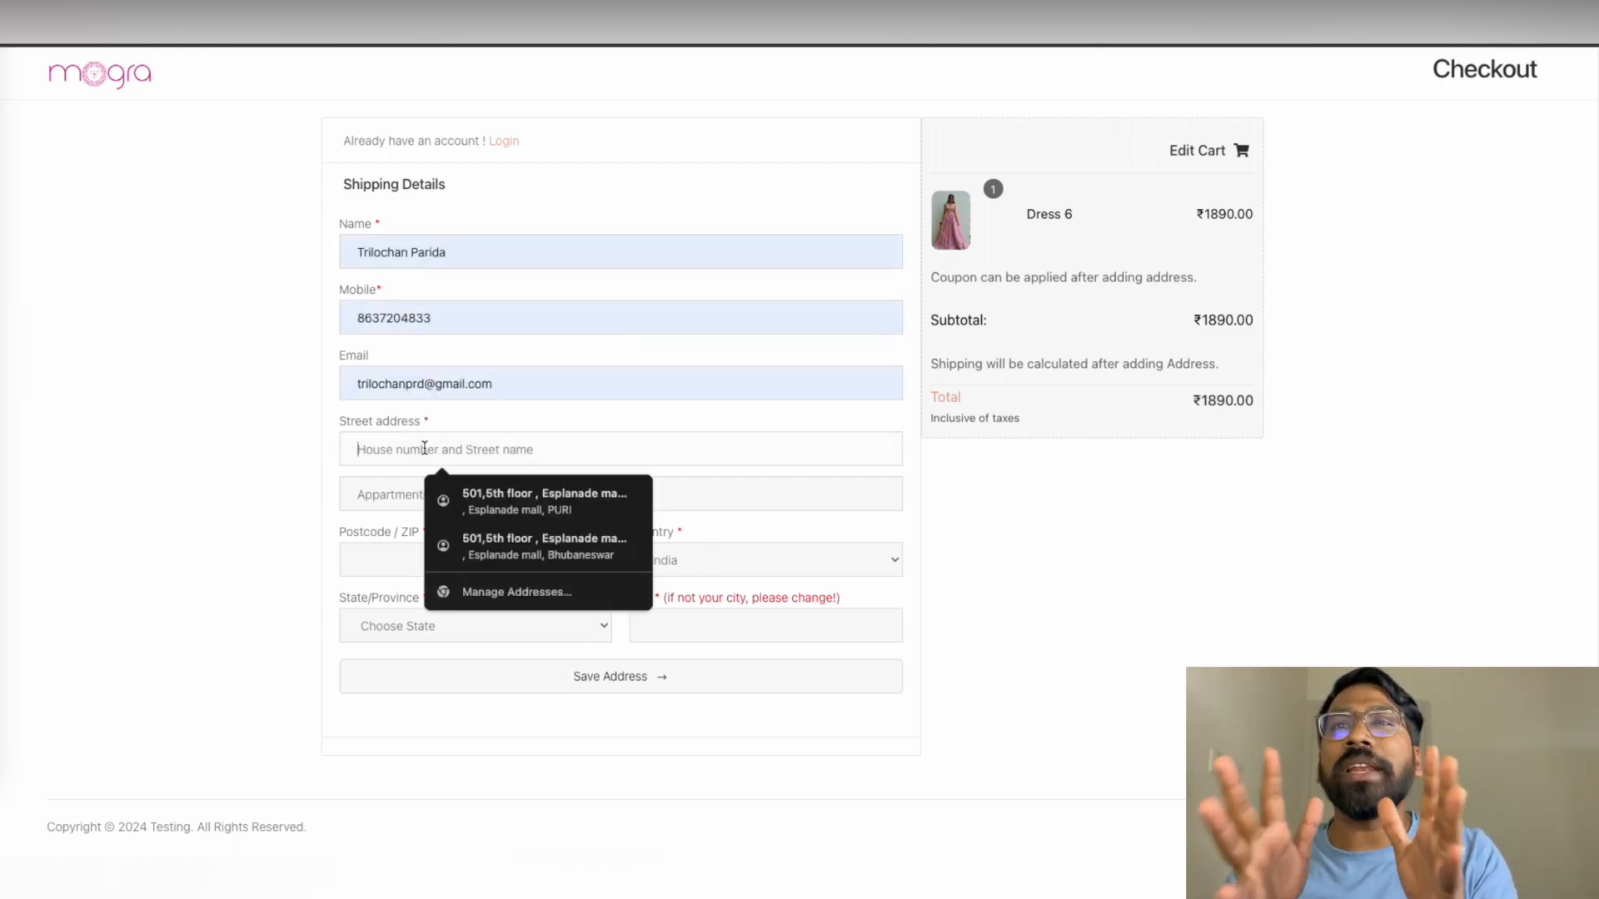
pyautogui.click(517, 498)
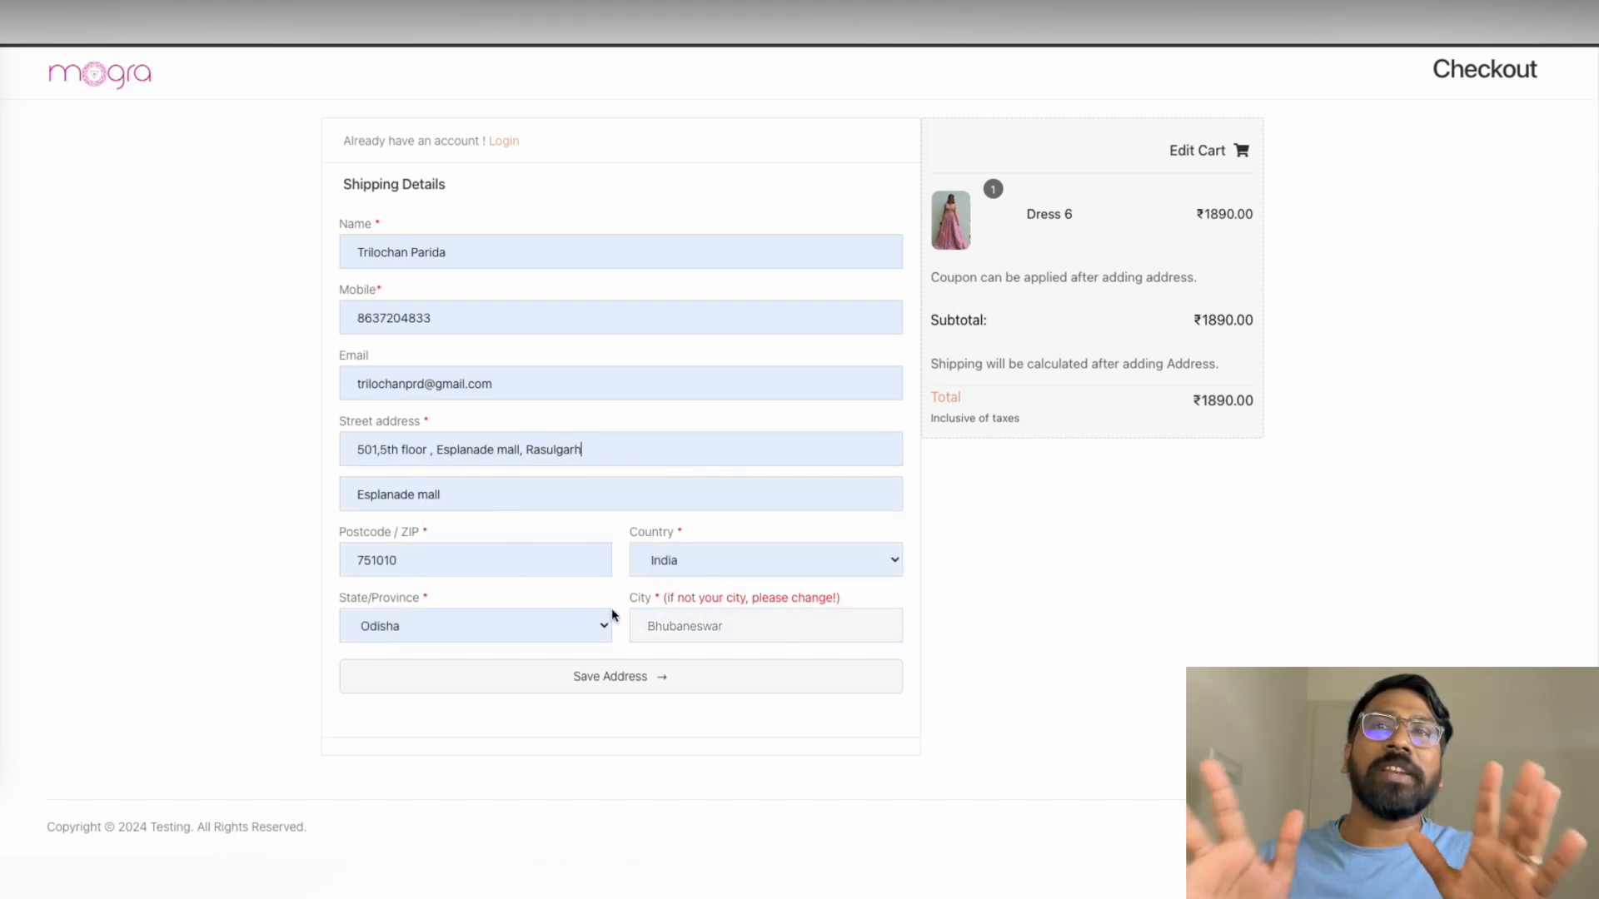
pyautogui.click(664, 561)
pyautogui.click(616, 603)
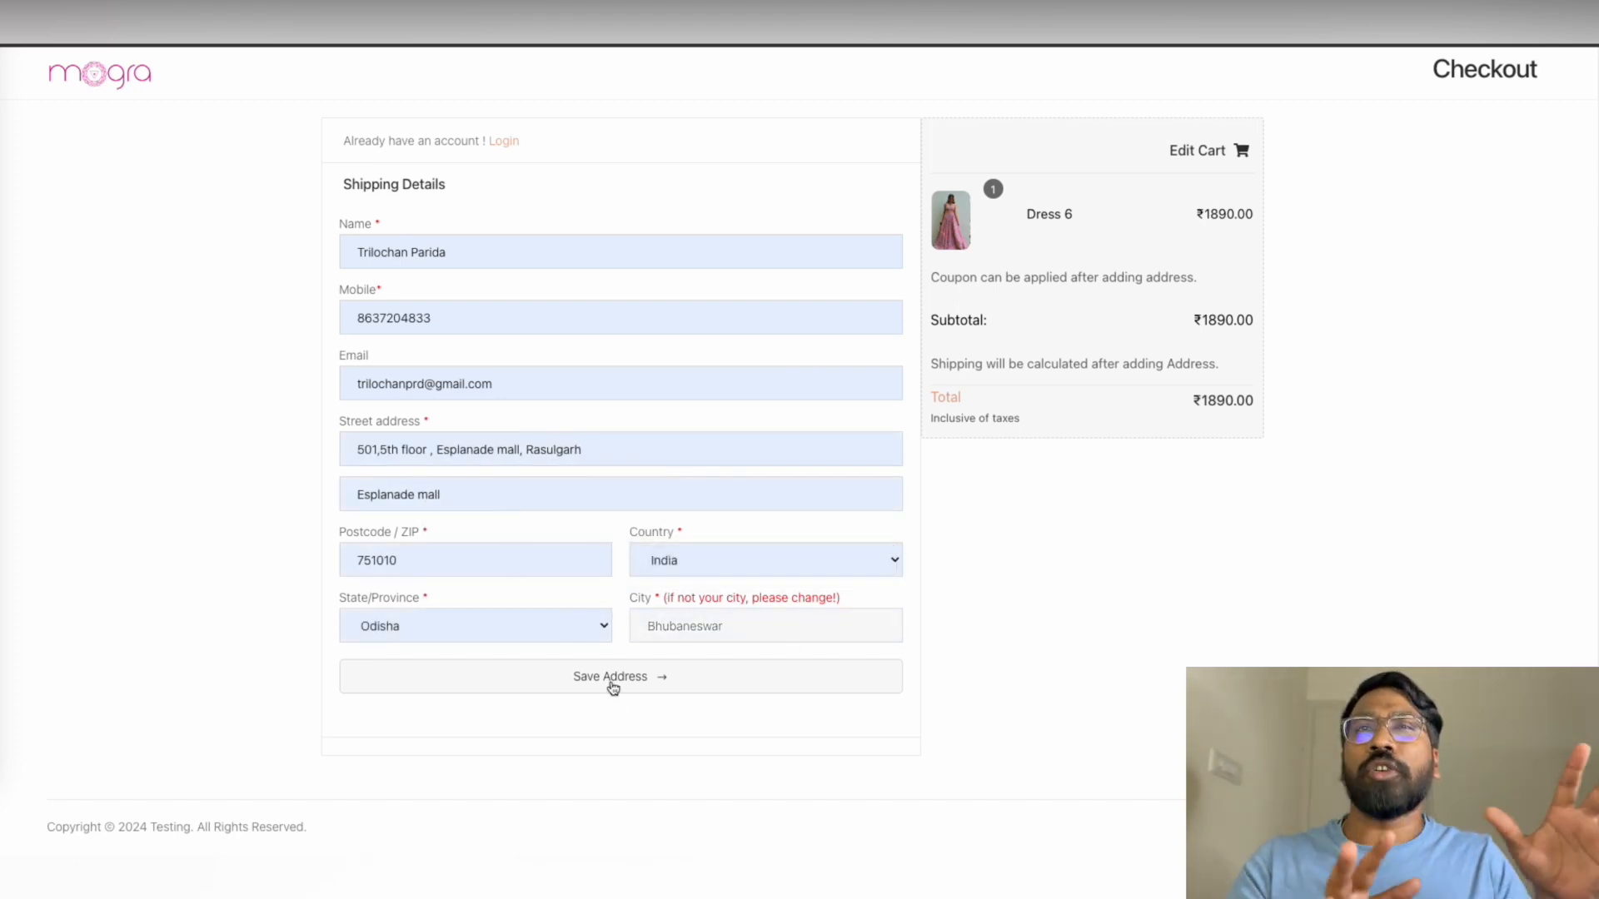
pyautogui.click(612, 686)
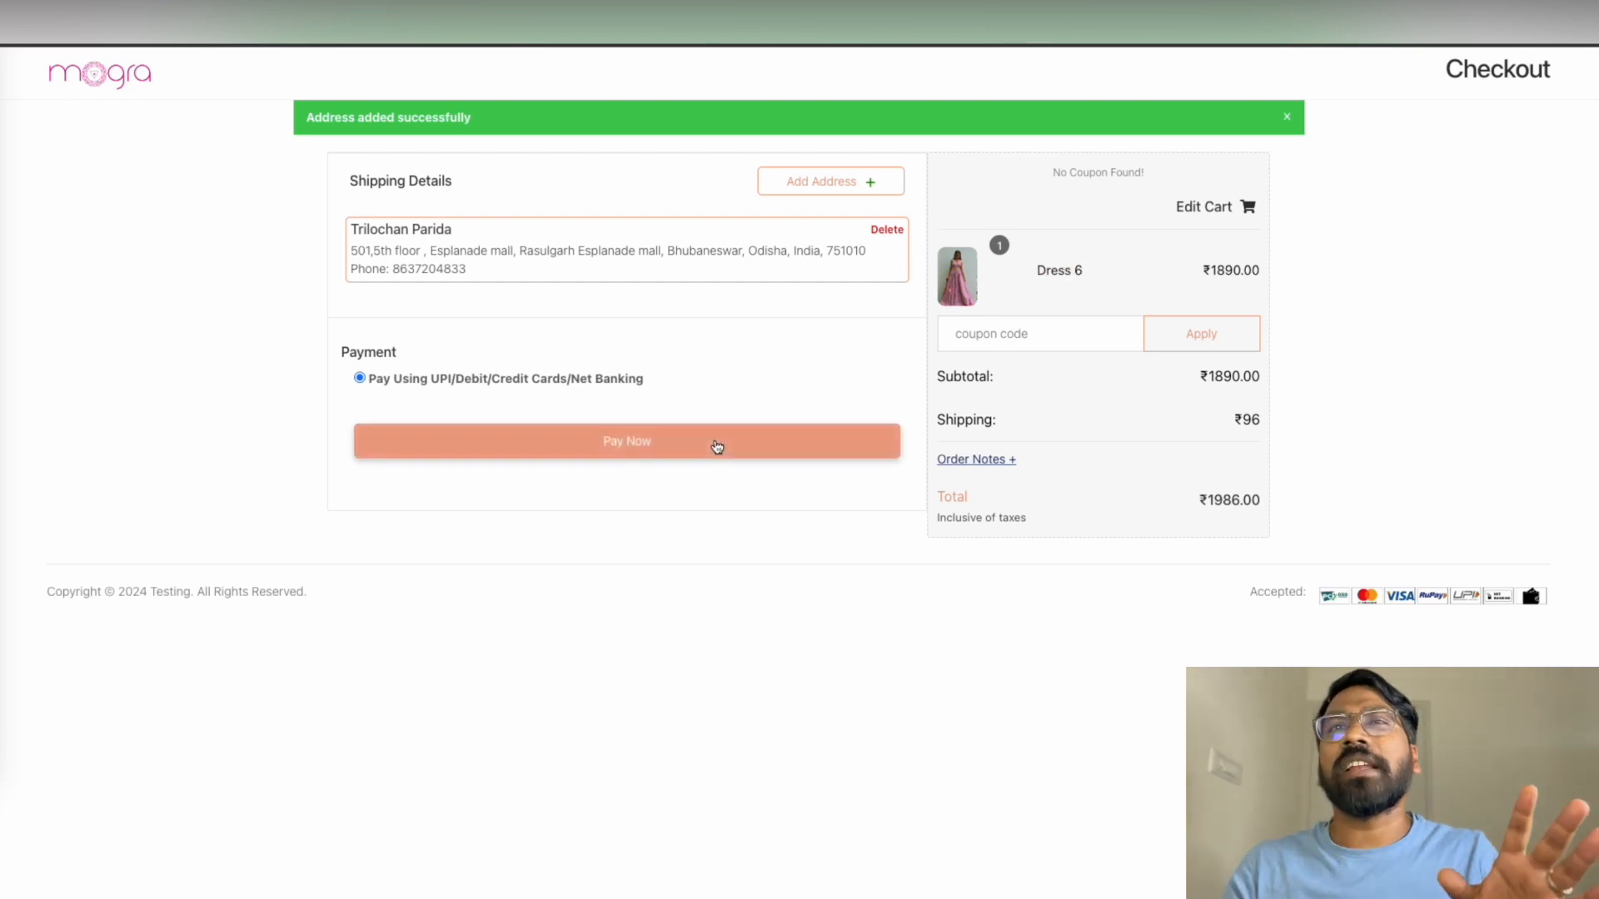
pyautogui.click(671, 452)
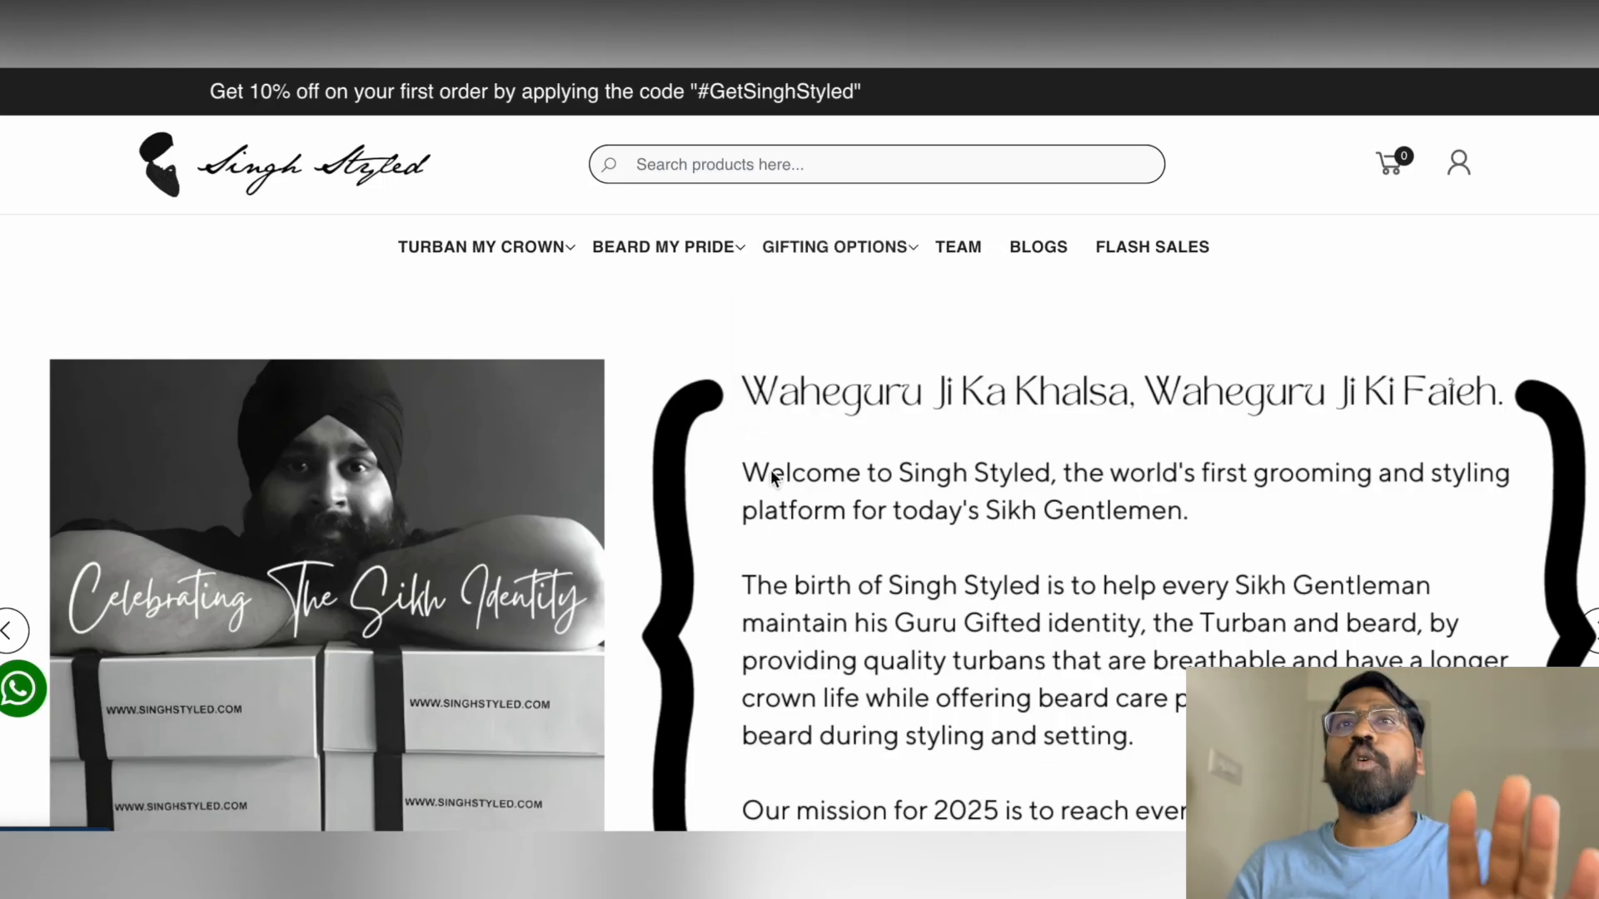
# Scroll the Singh Styled homepage through collections, best sellers, testimonials and blog to the footer
pyautogui.scroll(-4, 771, 470)
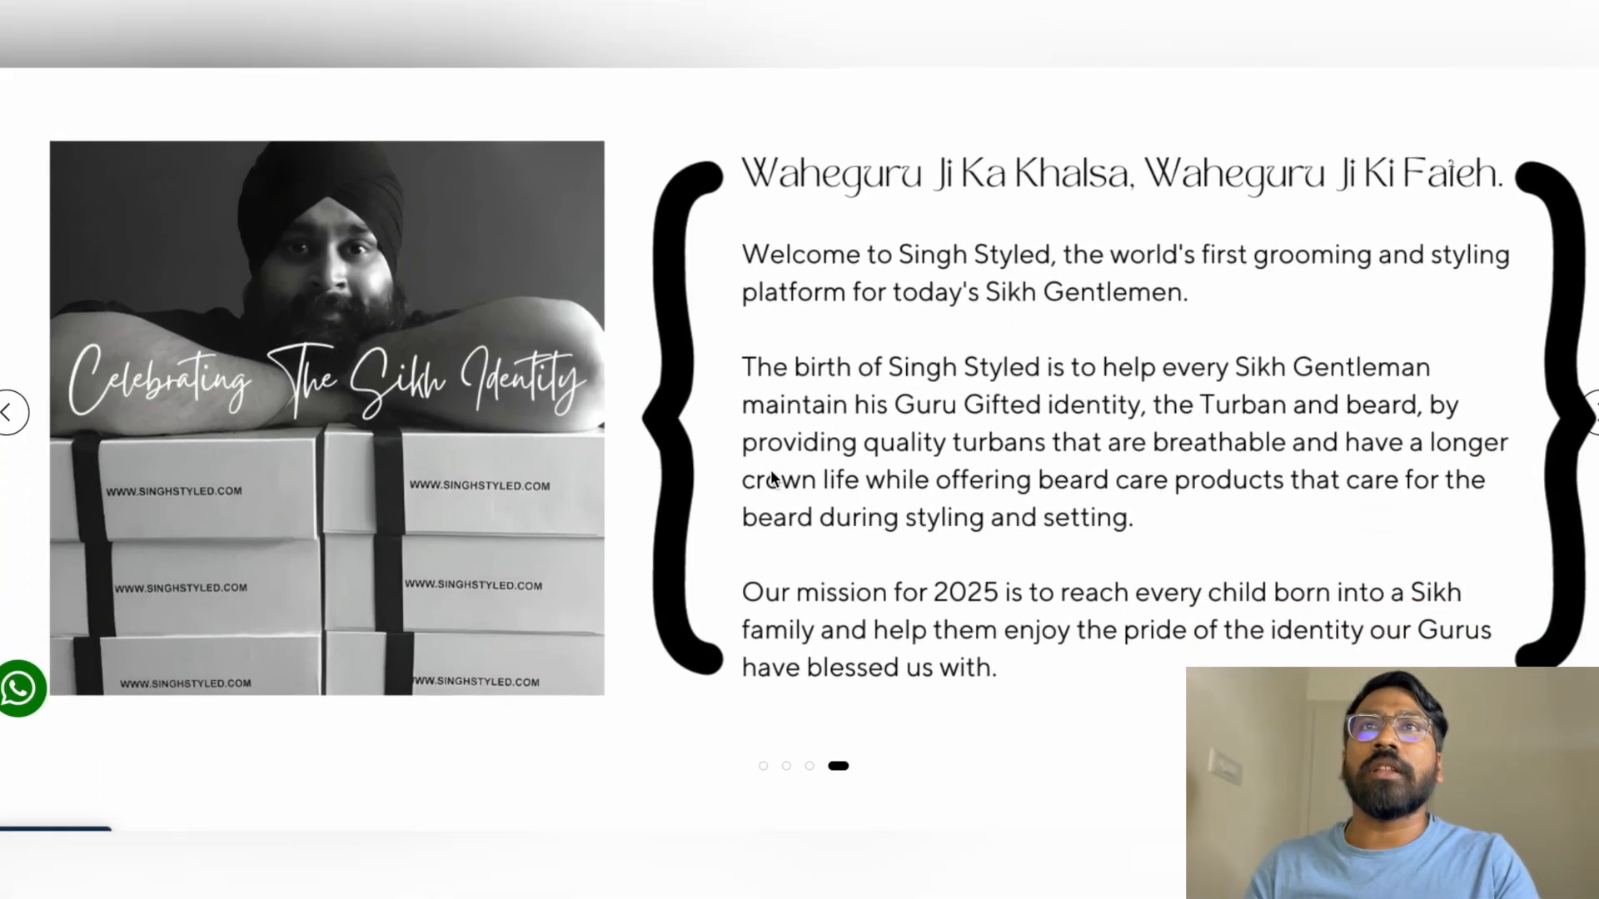
pyautogui.scroll(-8, 771, 470)
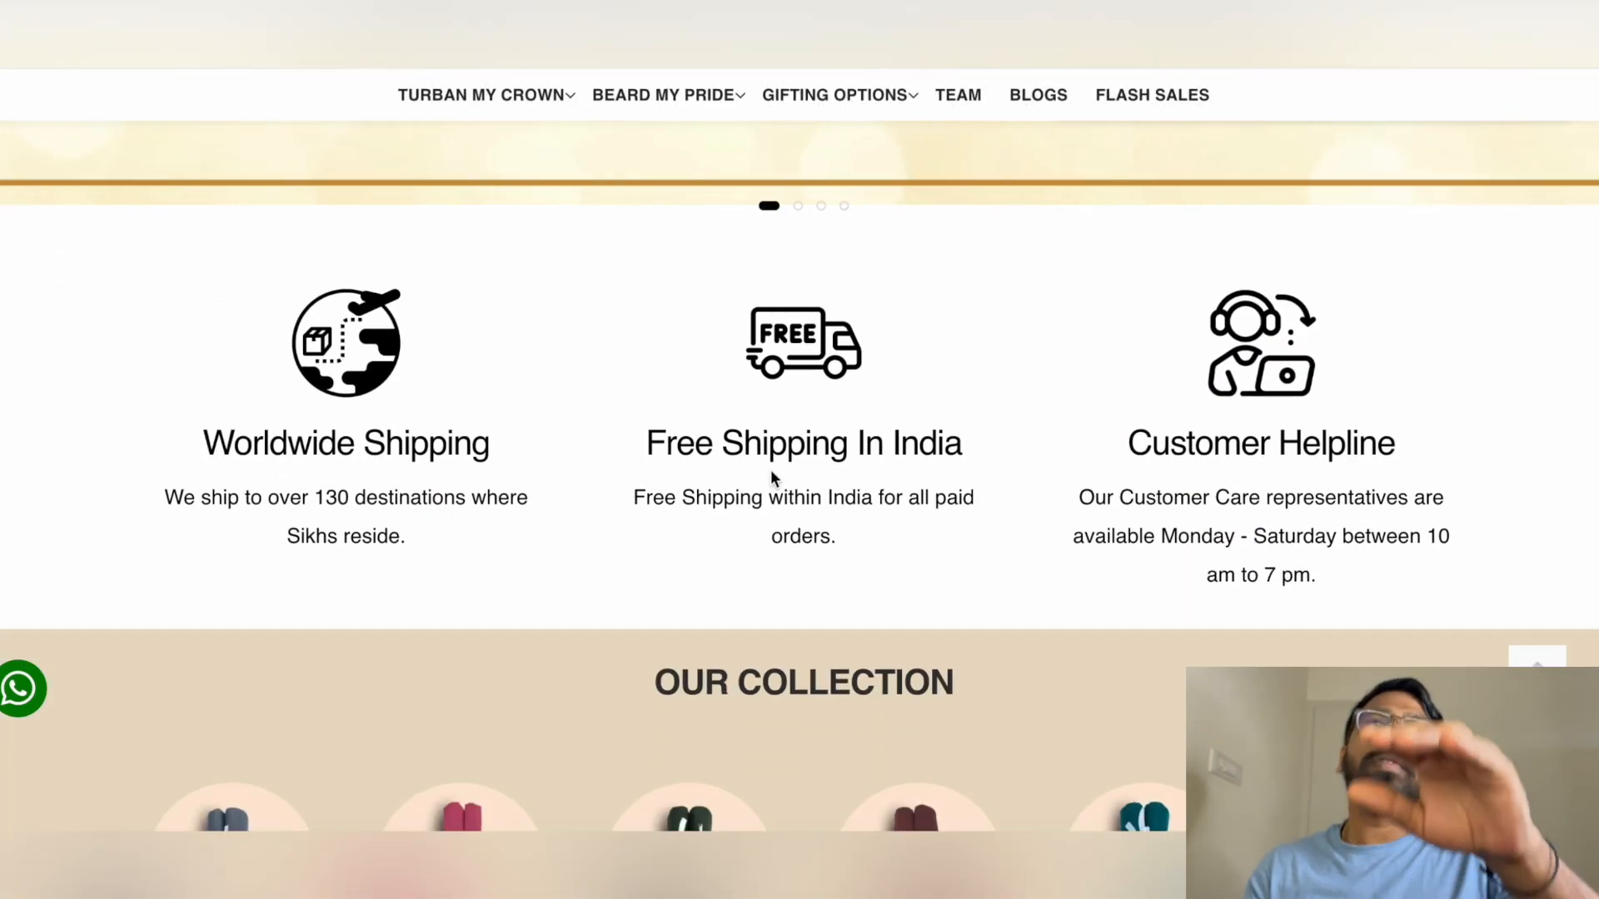
pyautogui.scroll(-9, 771, 473)
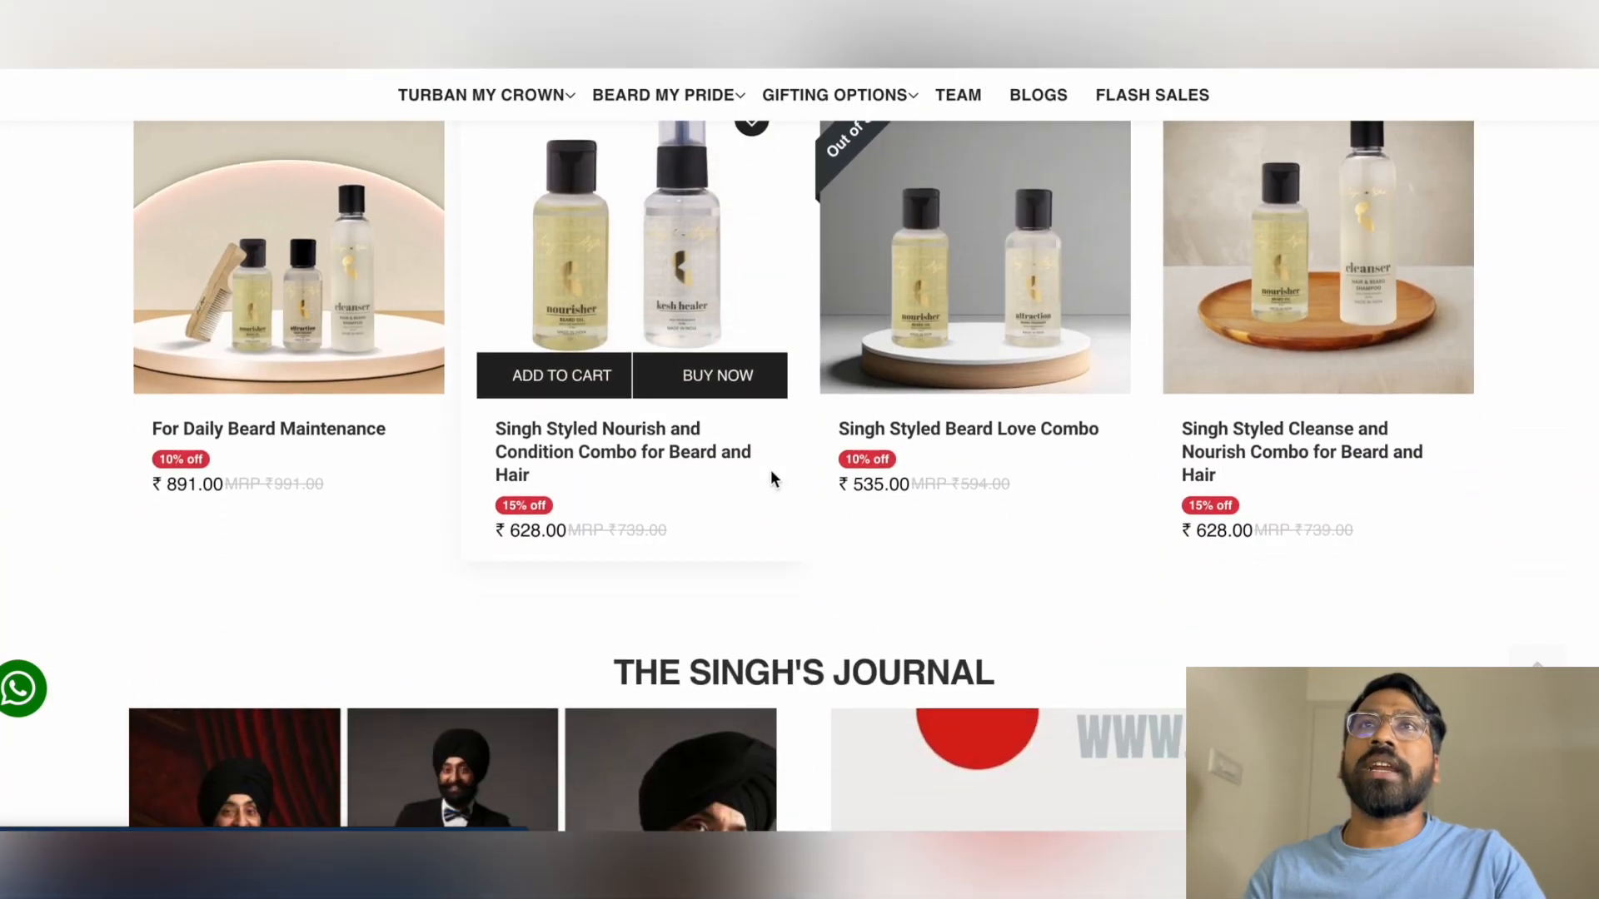
pyautogui.scroll(-9, 771, 475)
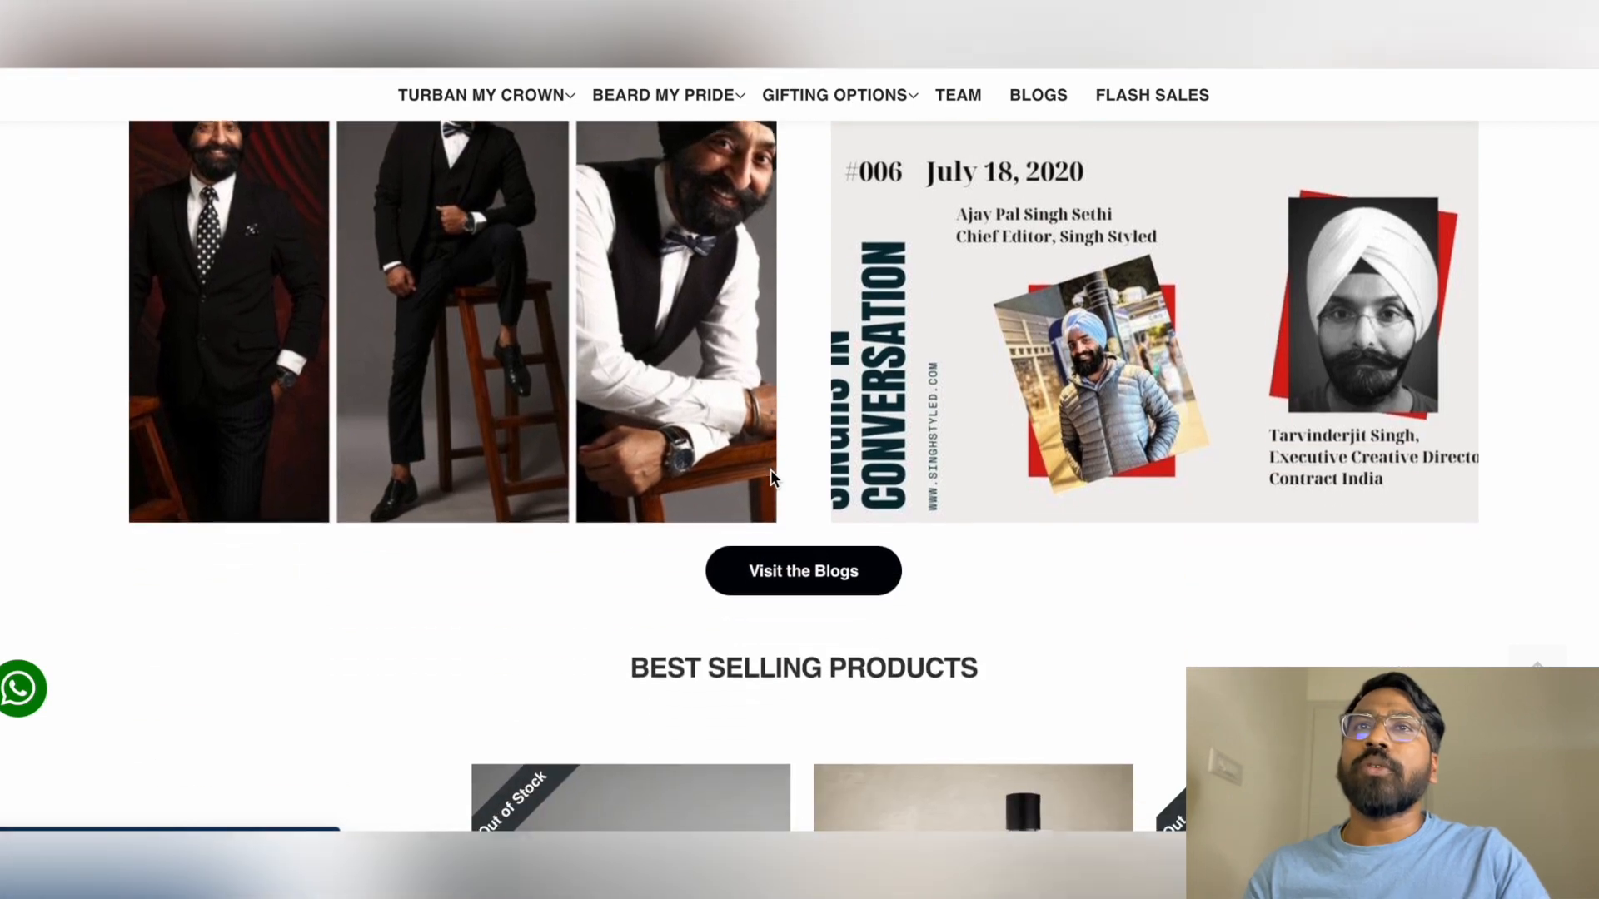
pyautogui.scroll(-9, 771, 475)
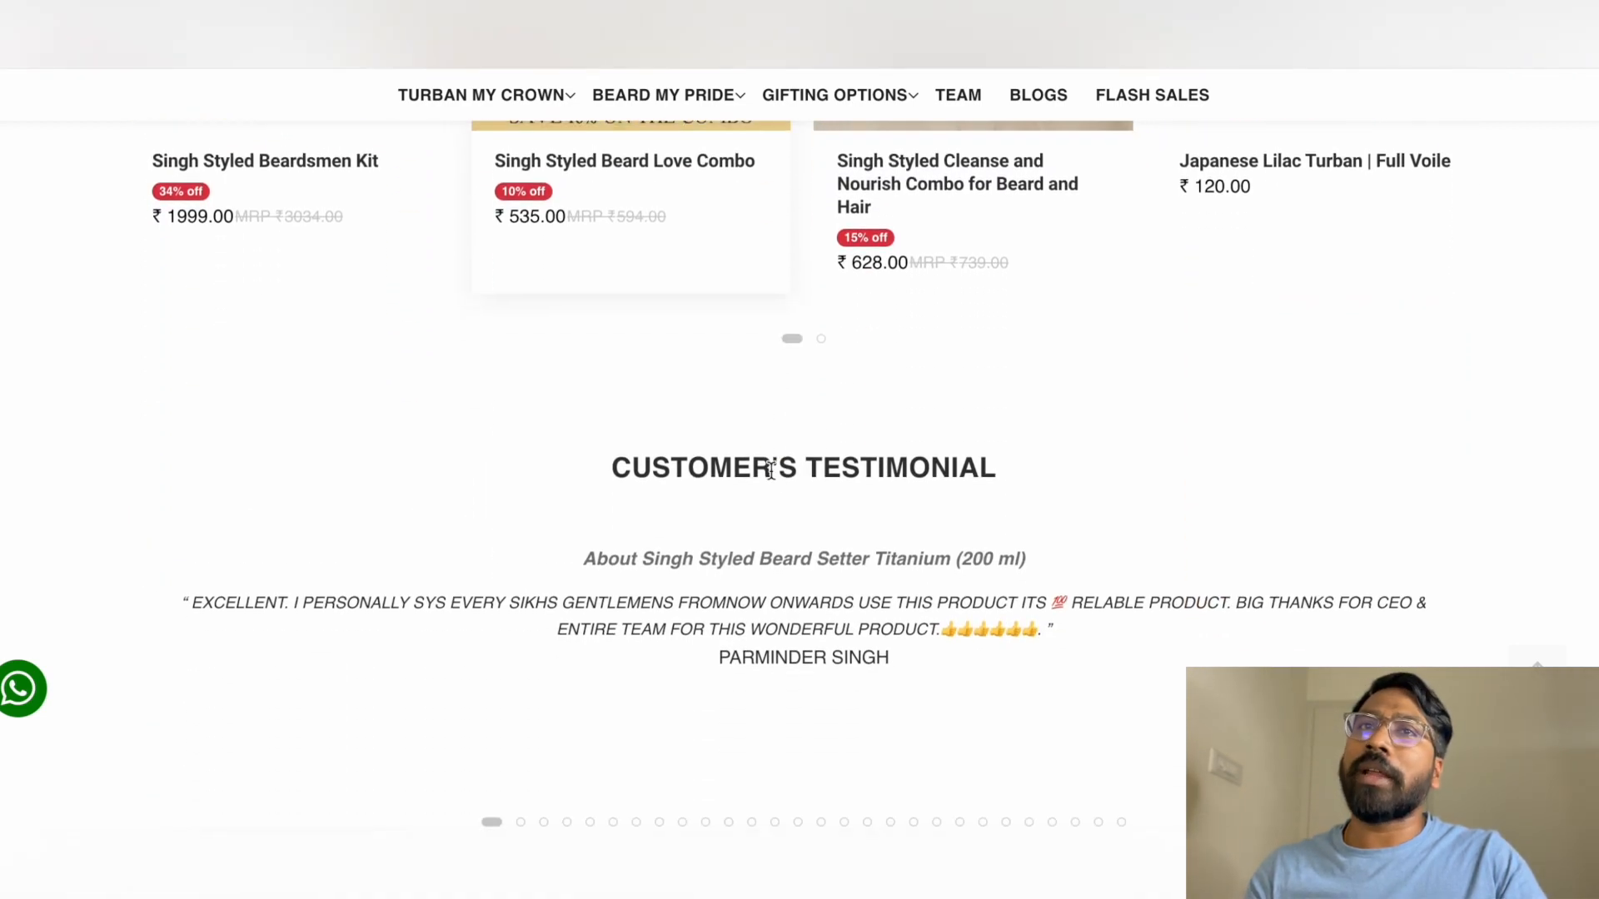
pyautogui.scroll(-9, 771, 471)
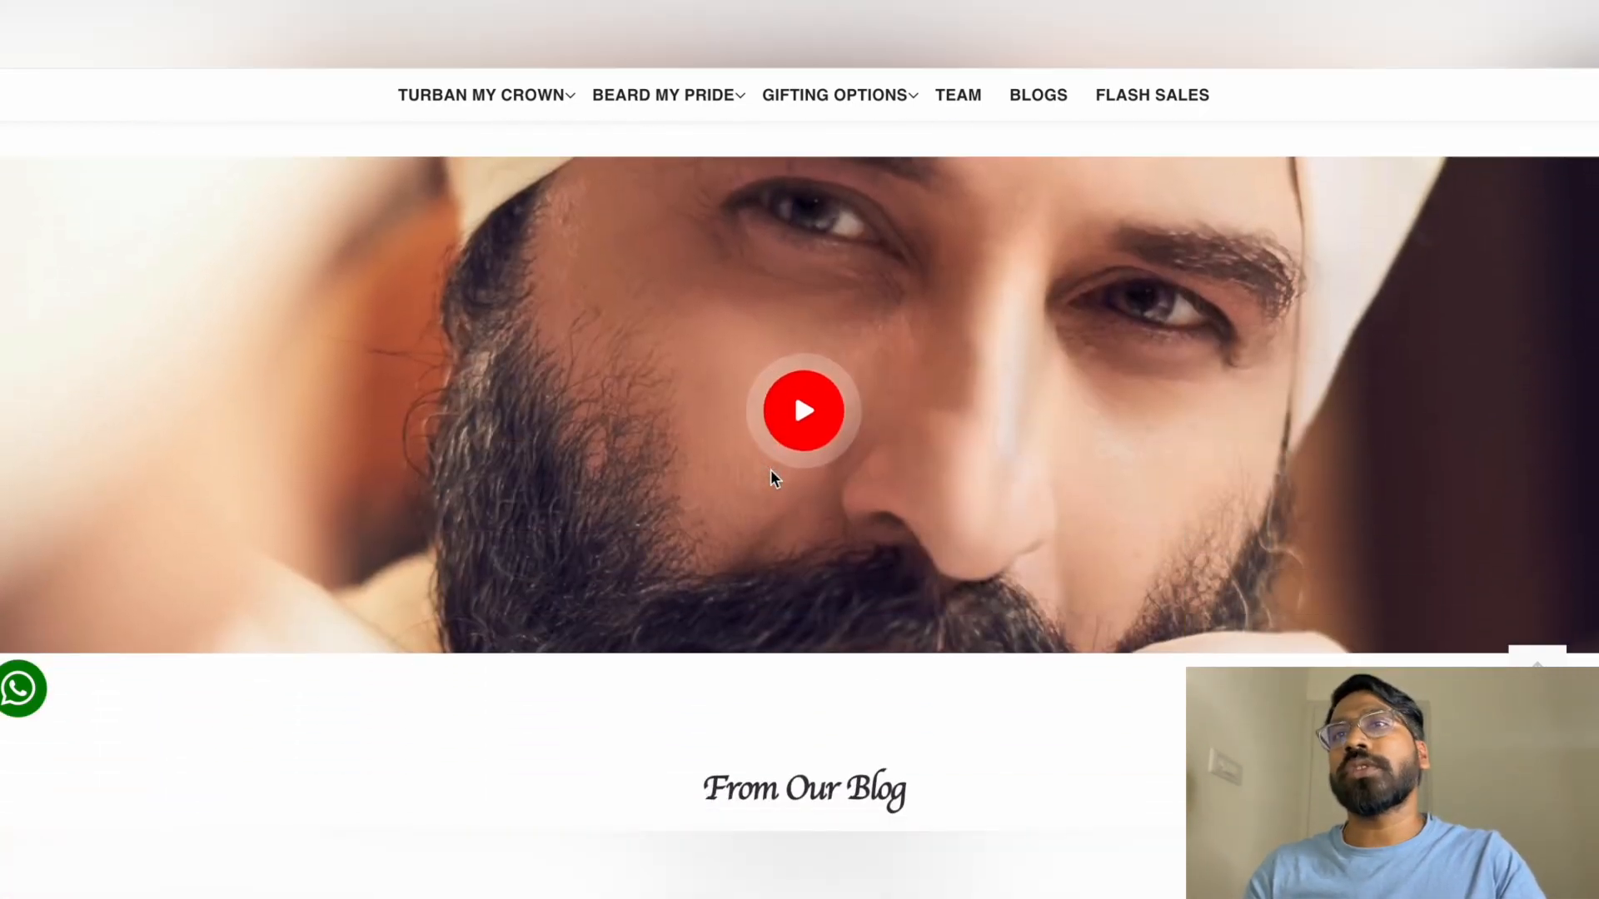
pyautogui.scroll(-9, 771, 478)
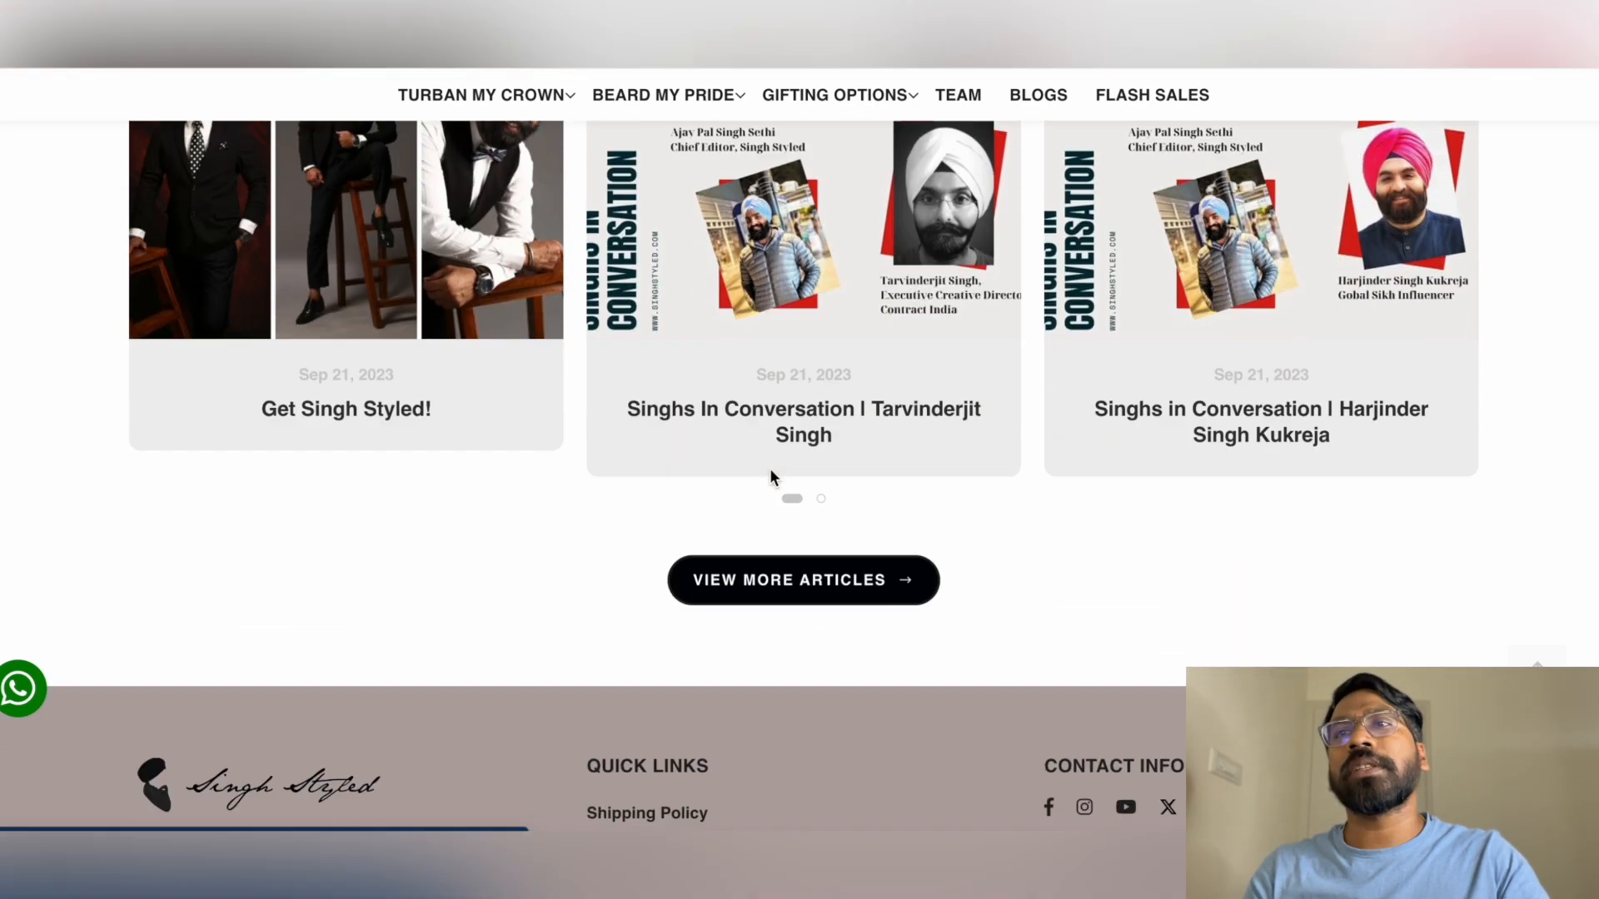
pyautogui.scroll(-4, 771, 475)
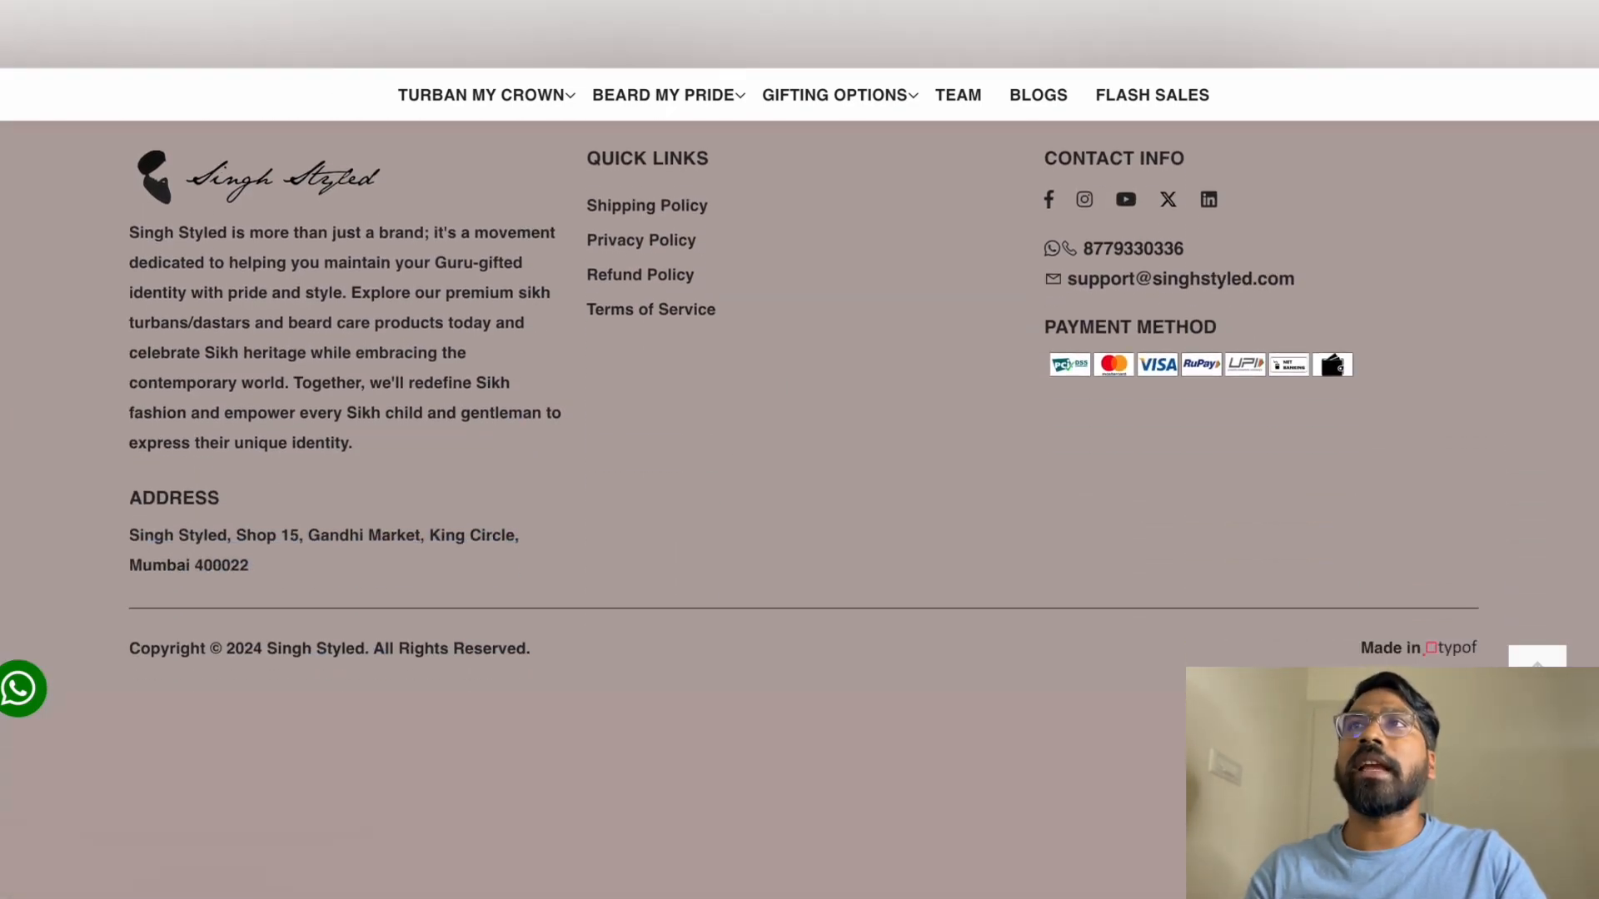
# Switch to the Eco Saathi example store and scroll its homepage down to the subscribe footer
pyautogui.click(391, 18)
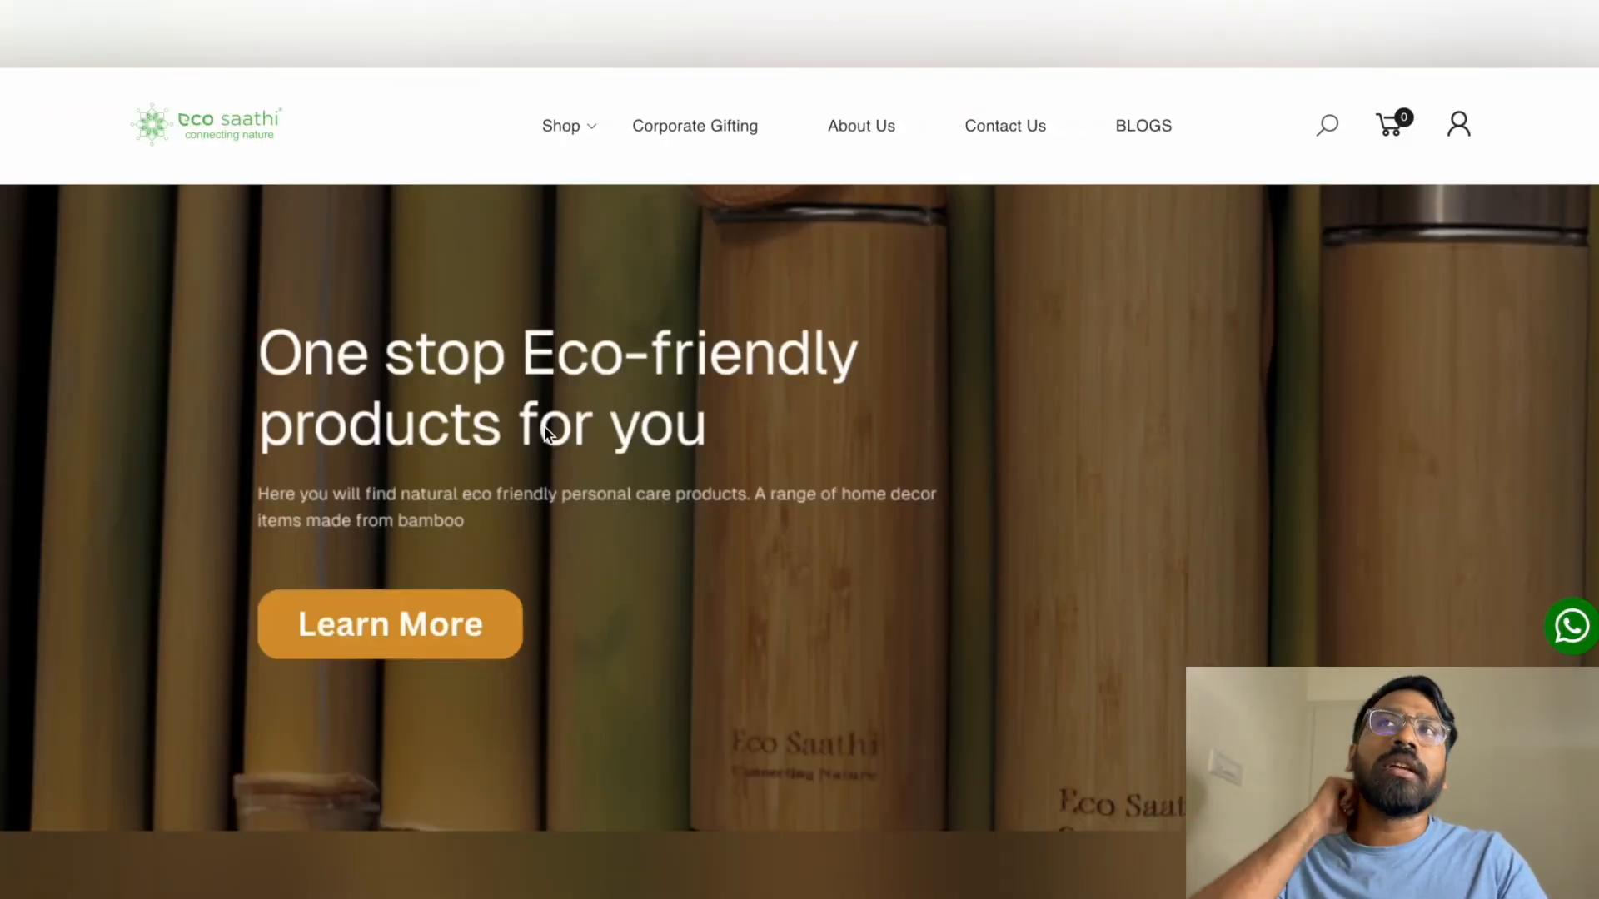
pyautogui.scroll(-3, 551, 450)
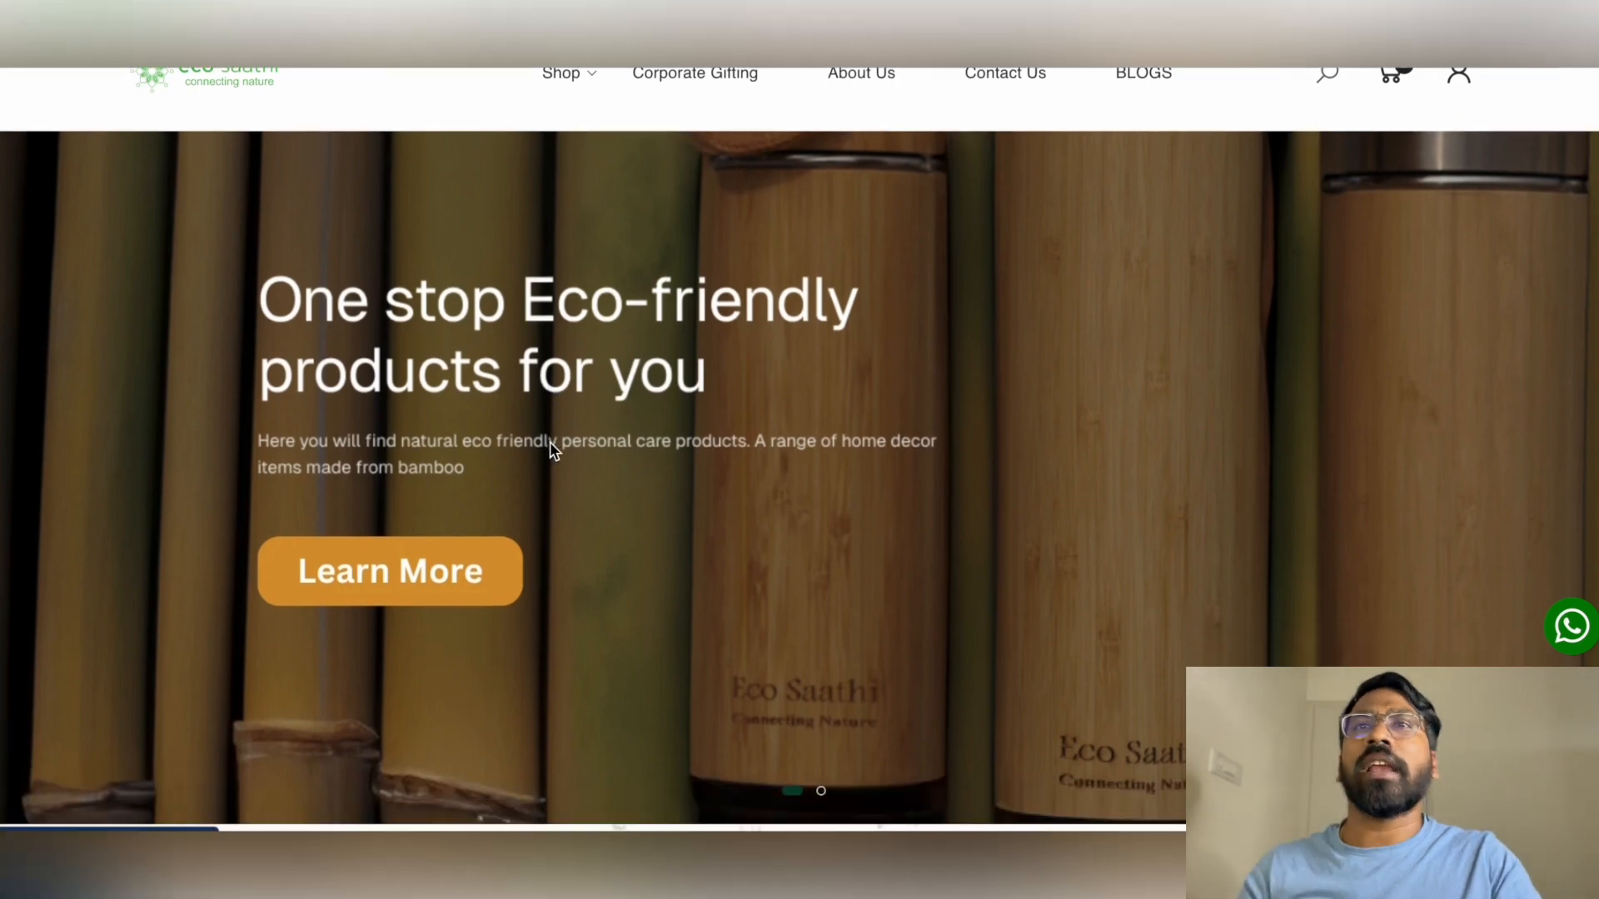
pyautogui.scroll(-4, 551, 449)
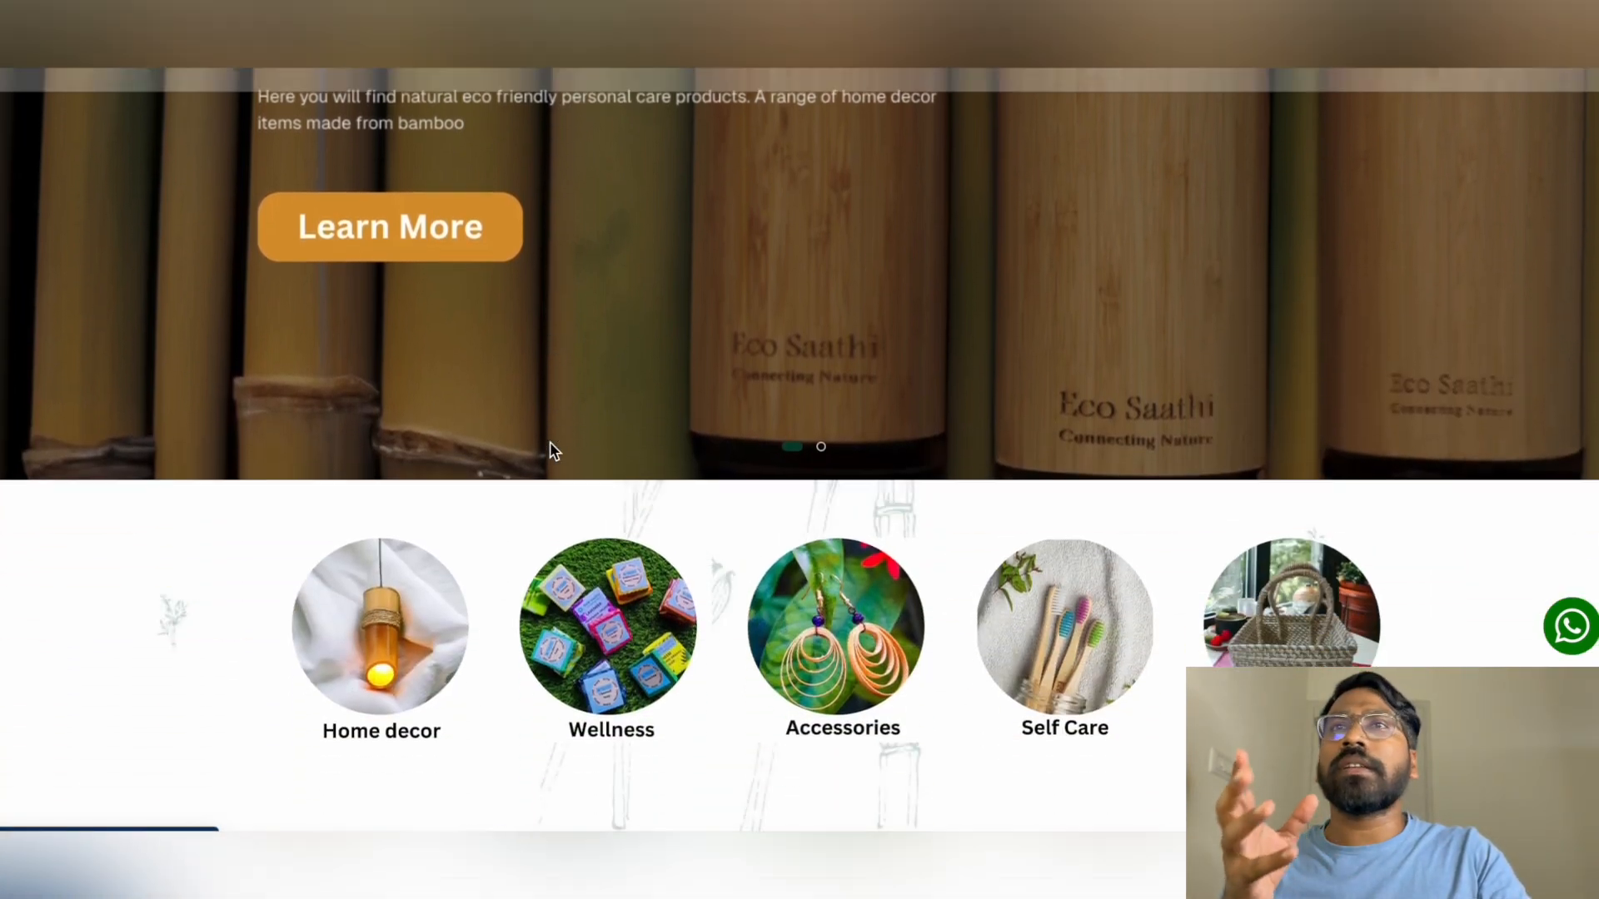
pyautogui.scroll(-7, 550, 447)
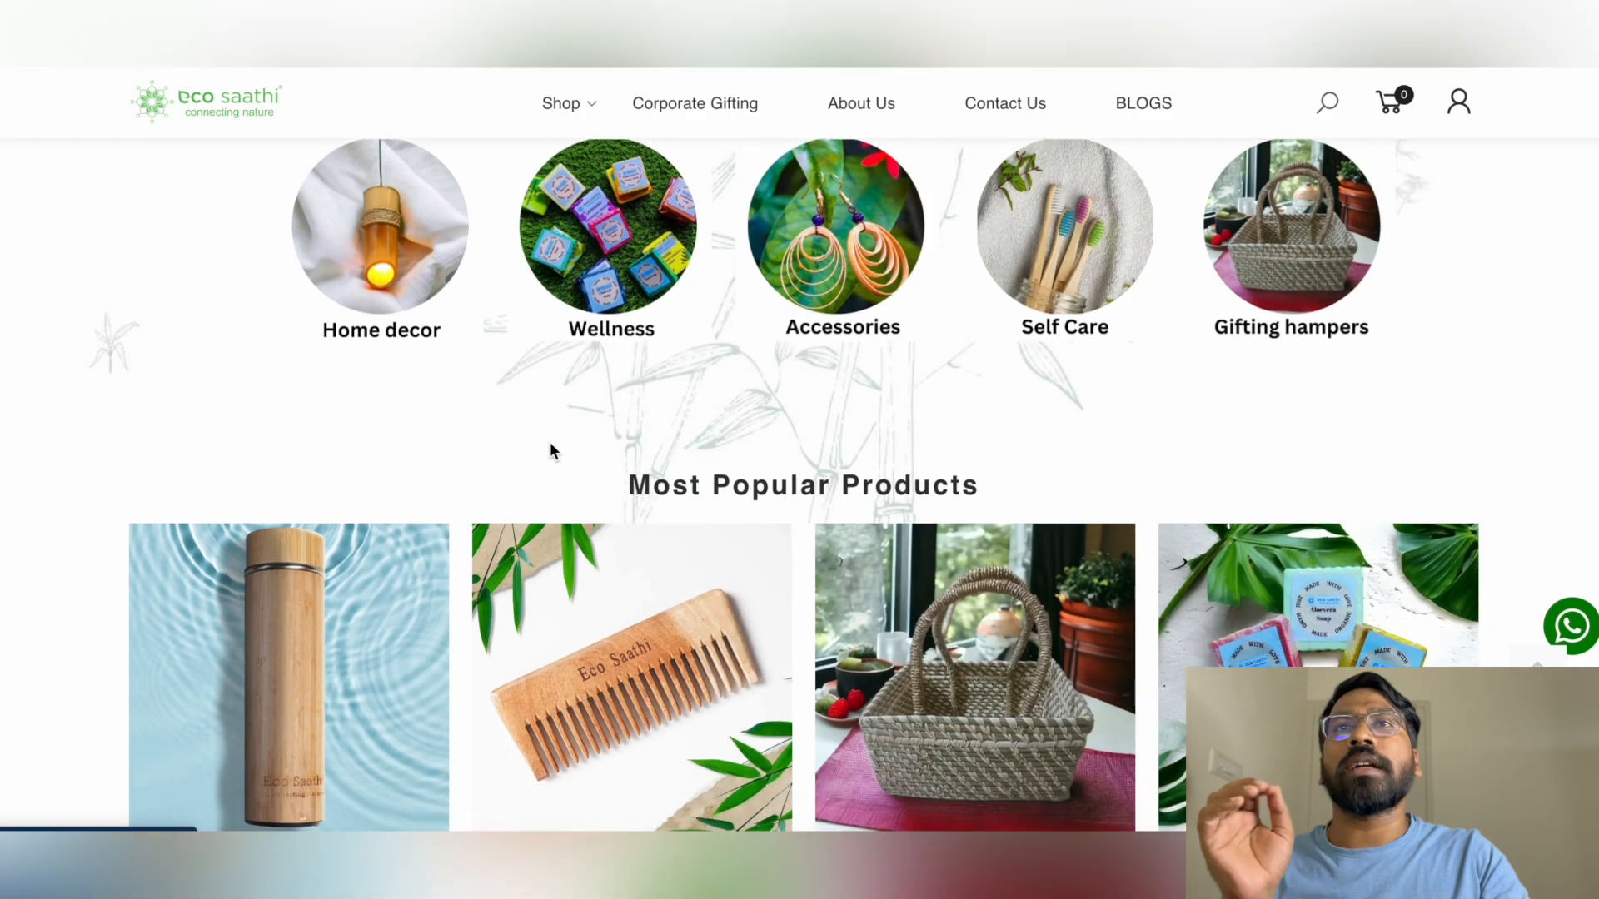
pyautogui.scroll(-8, 550, 447)
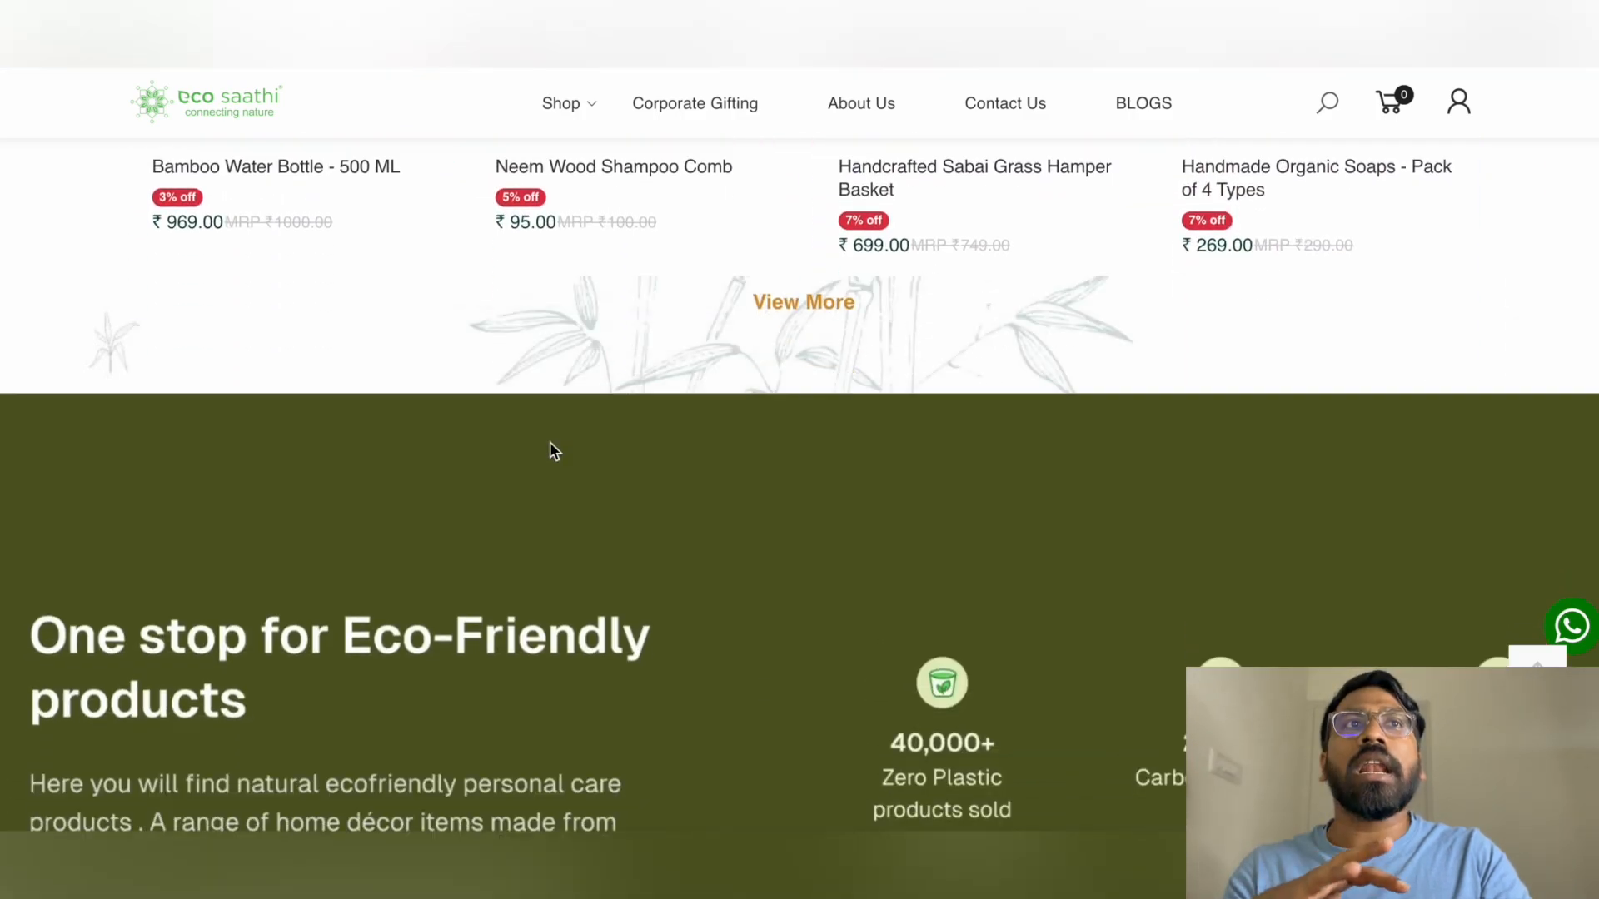
pyautogui.scroll(-4, 550, 449)
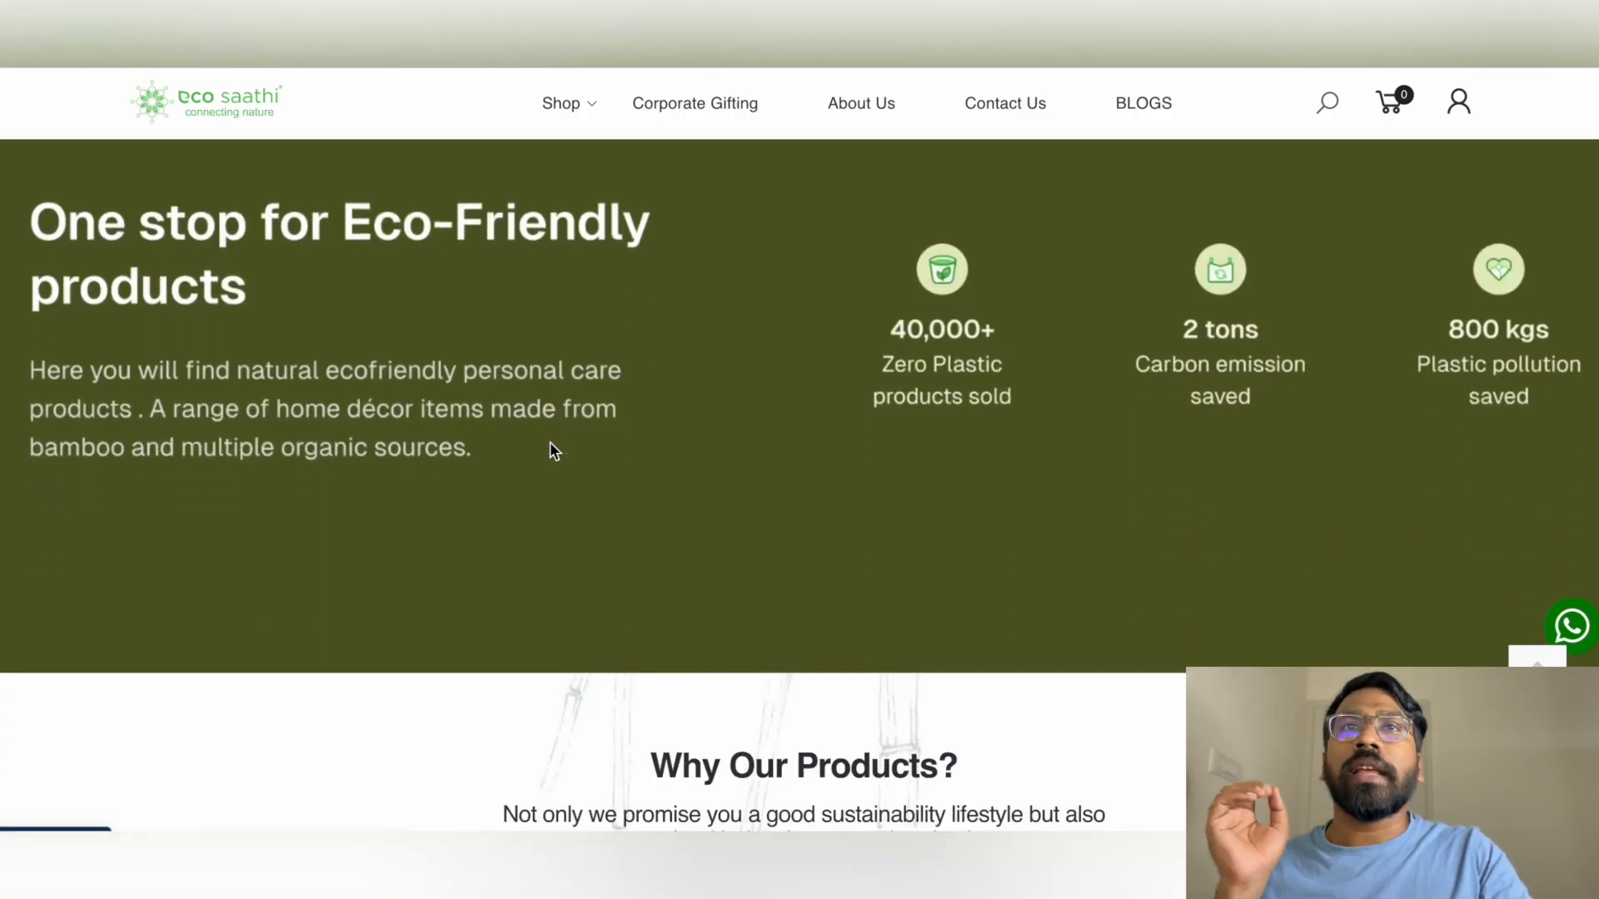
pyautogui.scroll(-8, 550, 450)
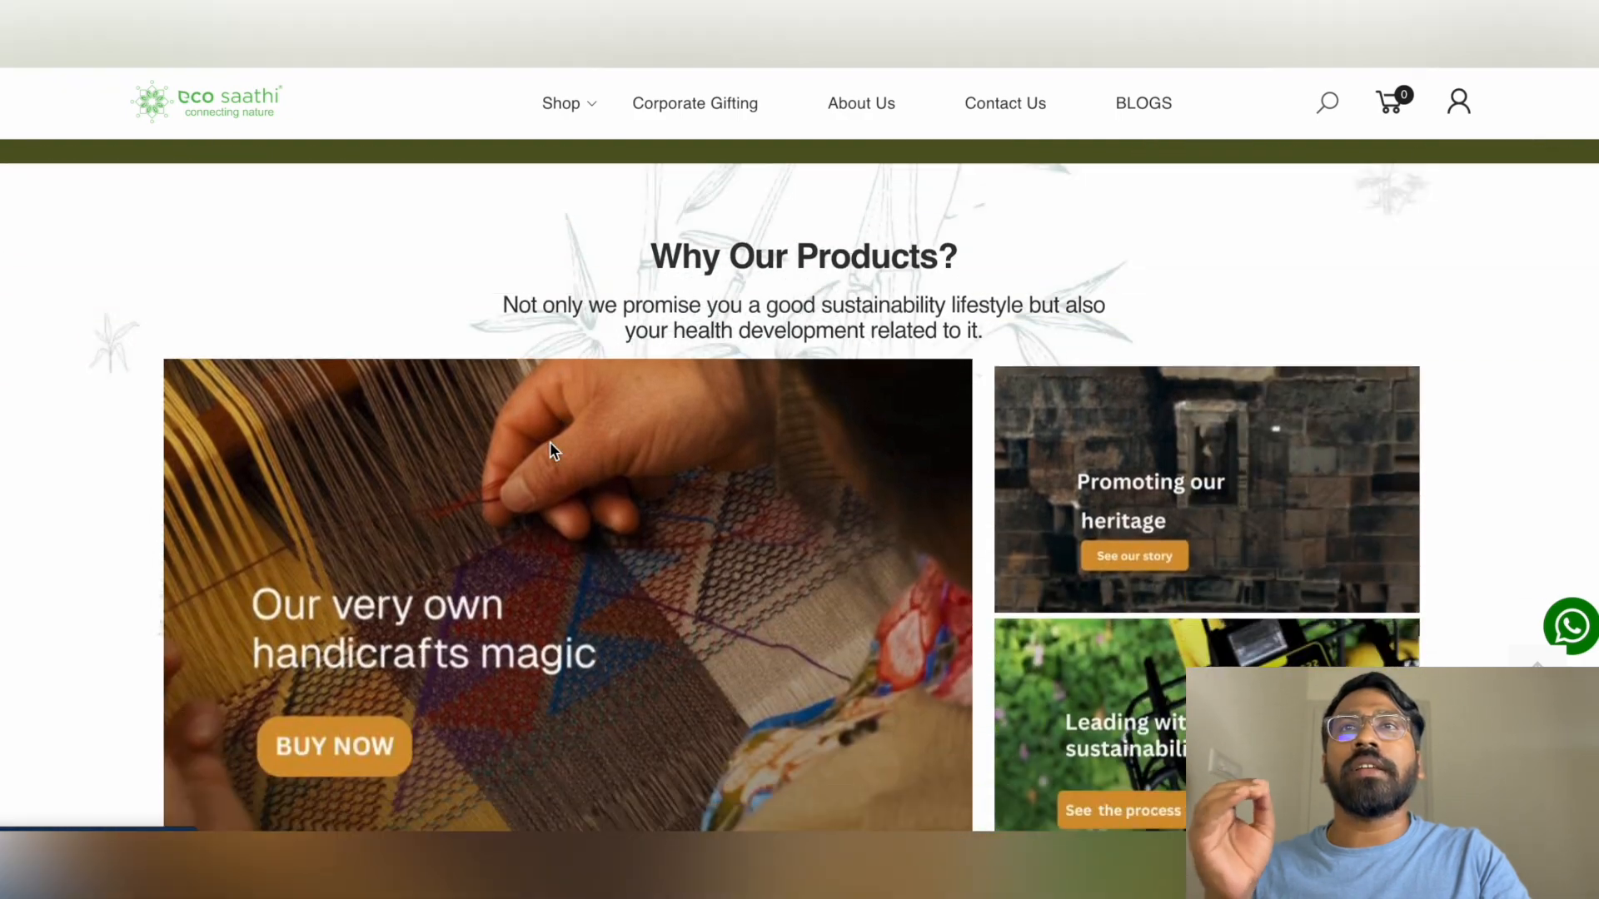
pyautogui.scroll(-14, 550, 449)
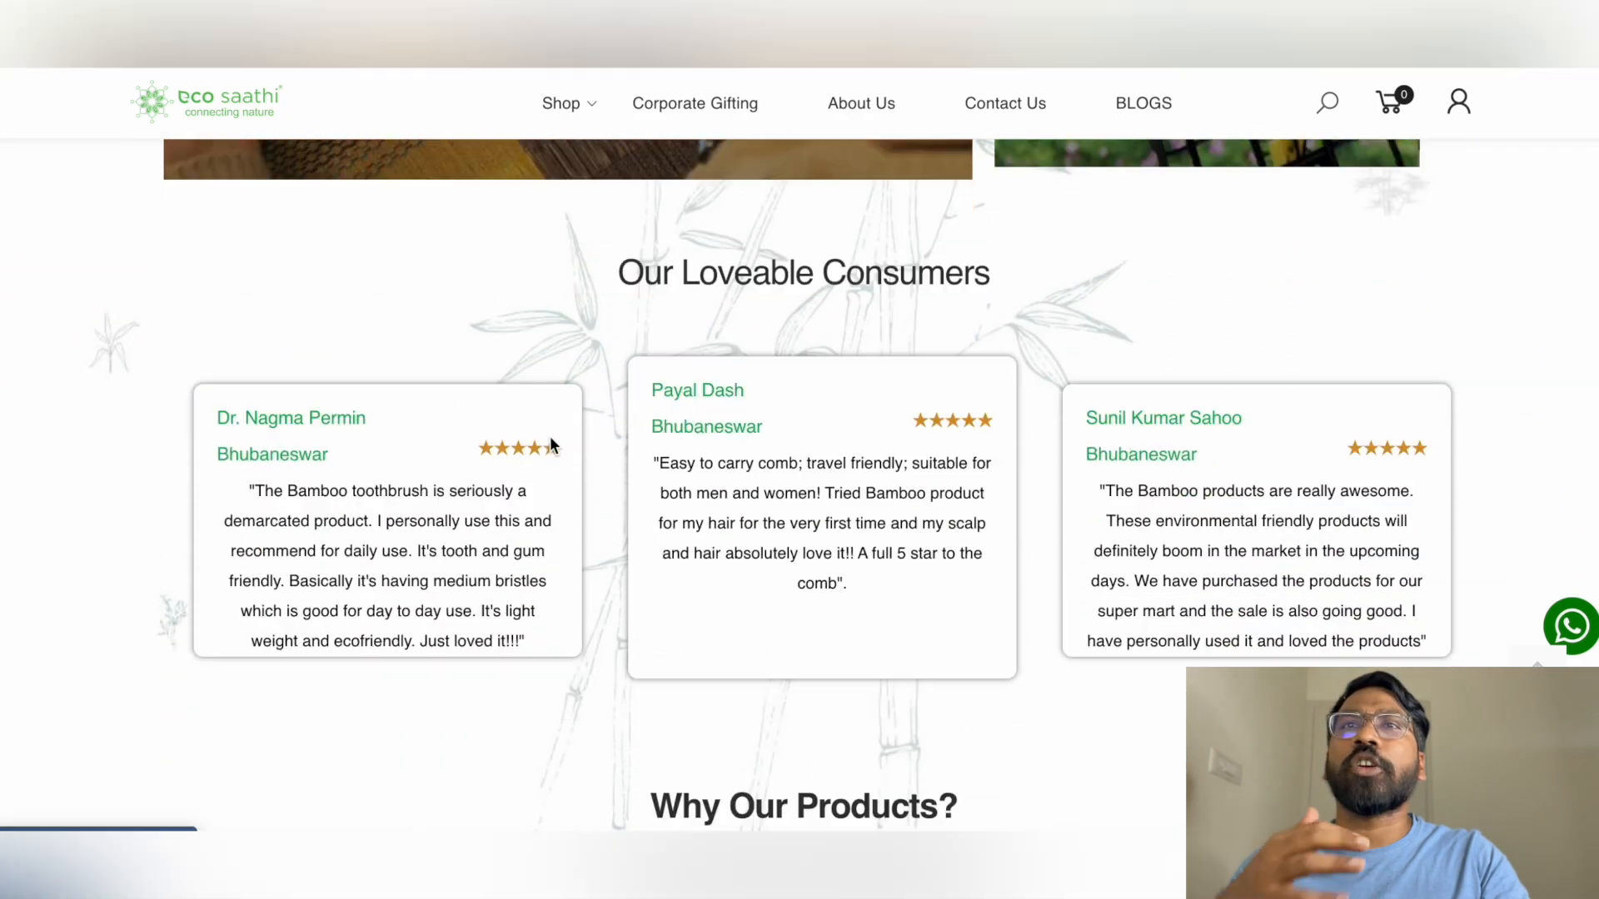
pyautogui.scroll(-11, 551, 445)
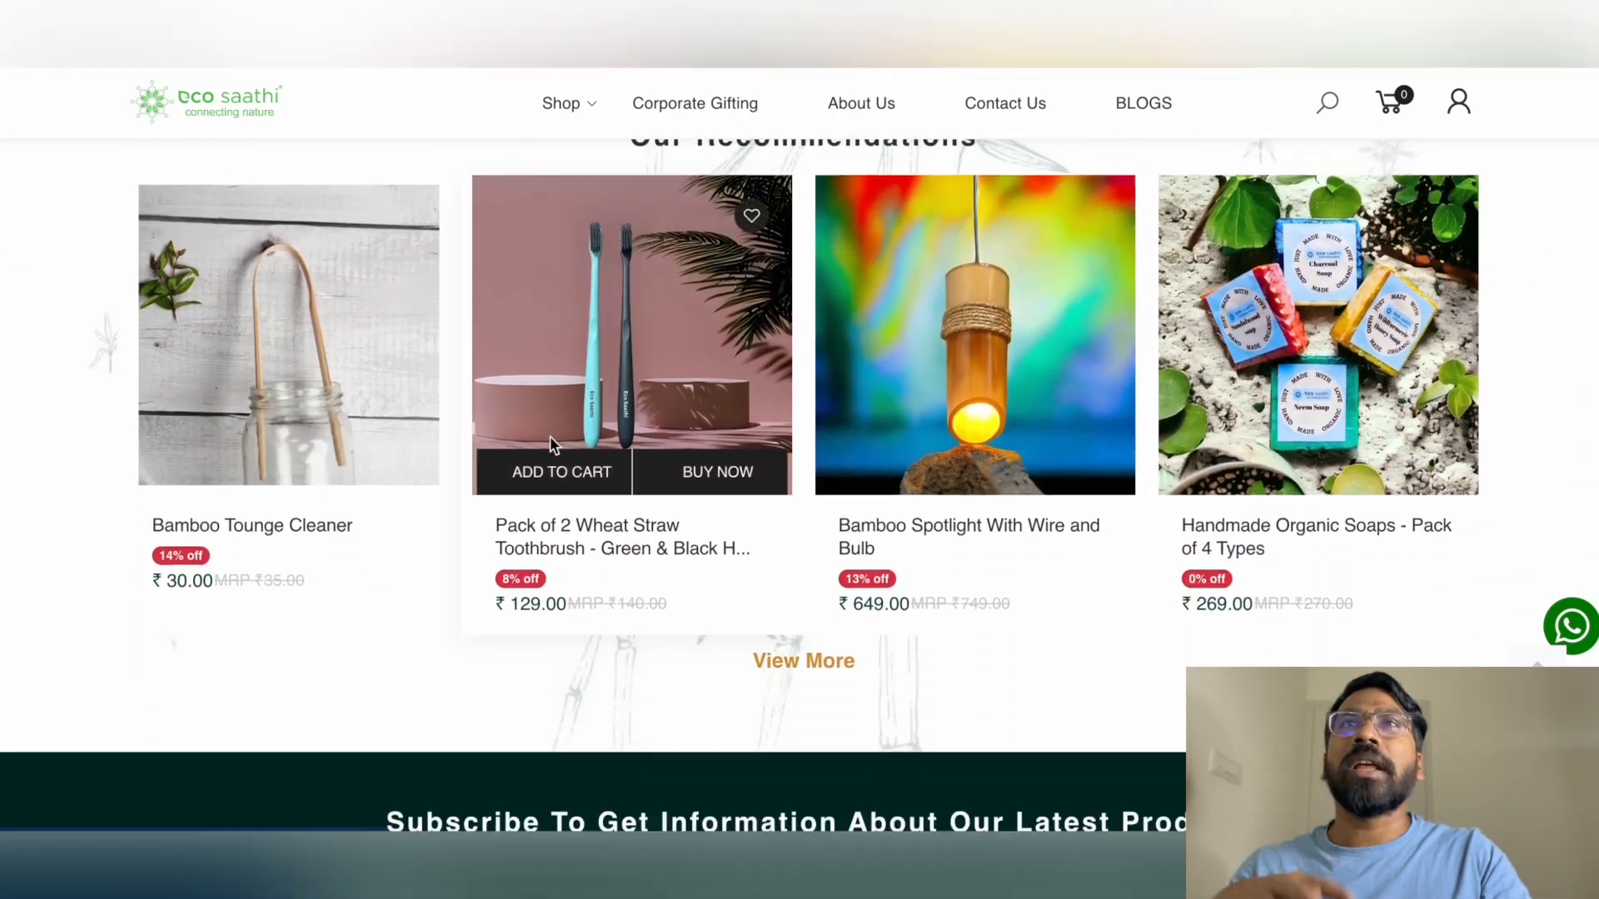
pyautogui.scroll(-1, 551, 441)
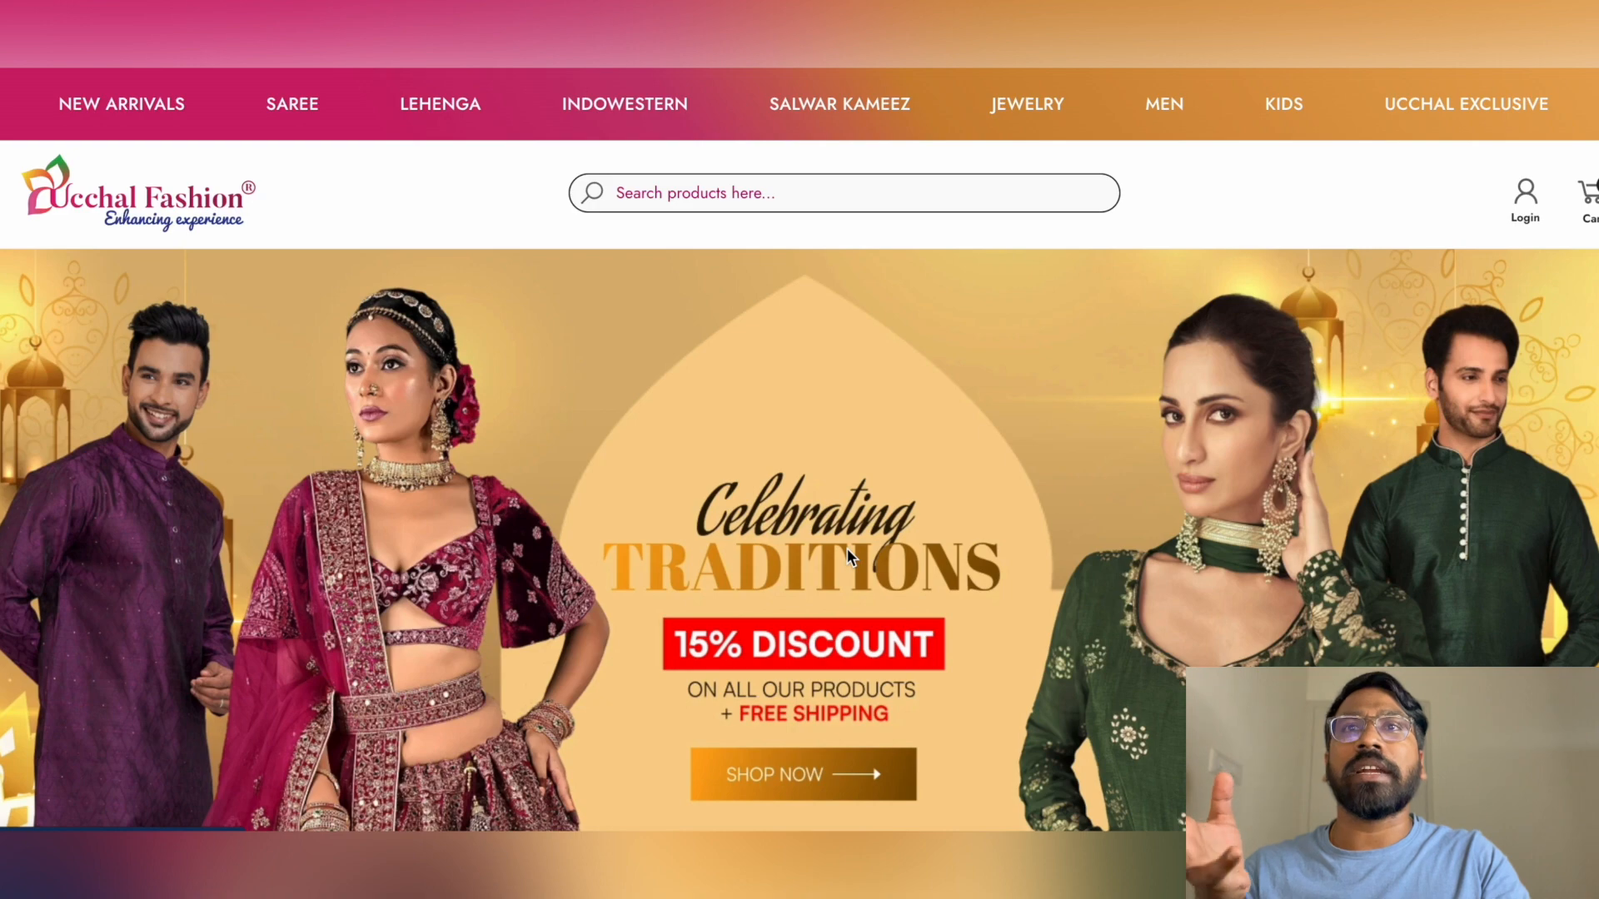
# Scroll Ucchal Fashion's storefront to its footer, stop the recording, and return to the admin Tags page
pyautogui.scroll(-6, 847, 551)
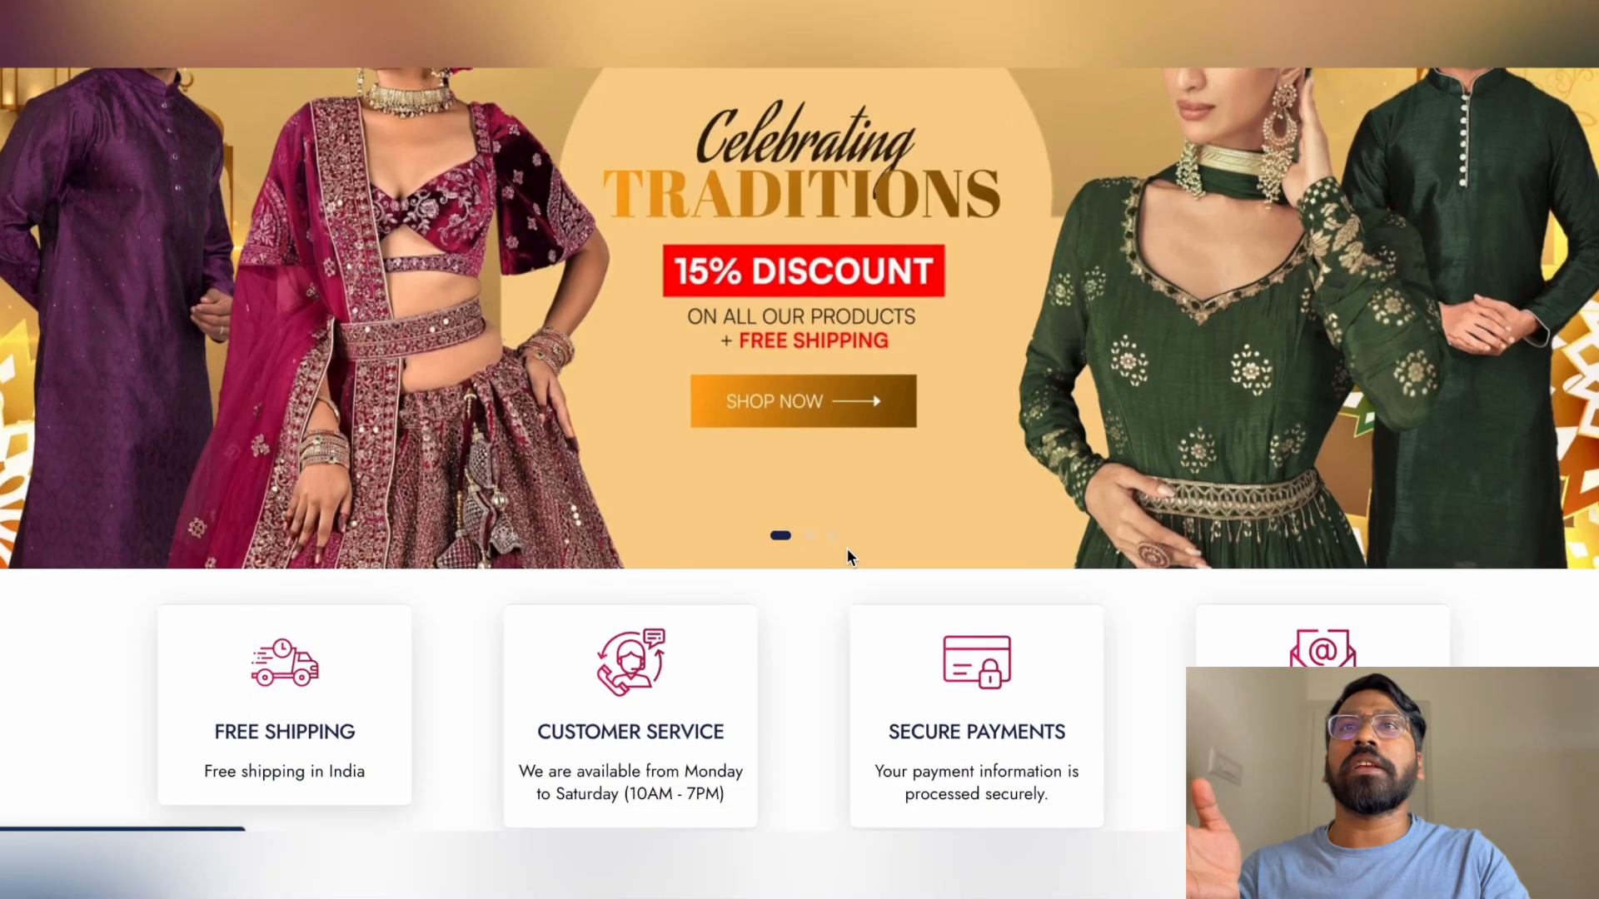
pyautogui.scroll(-11, 849, 556)
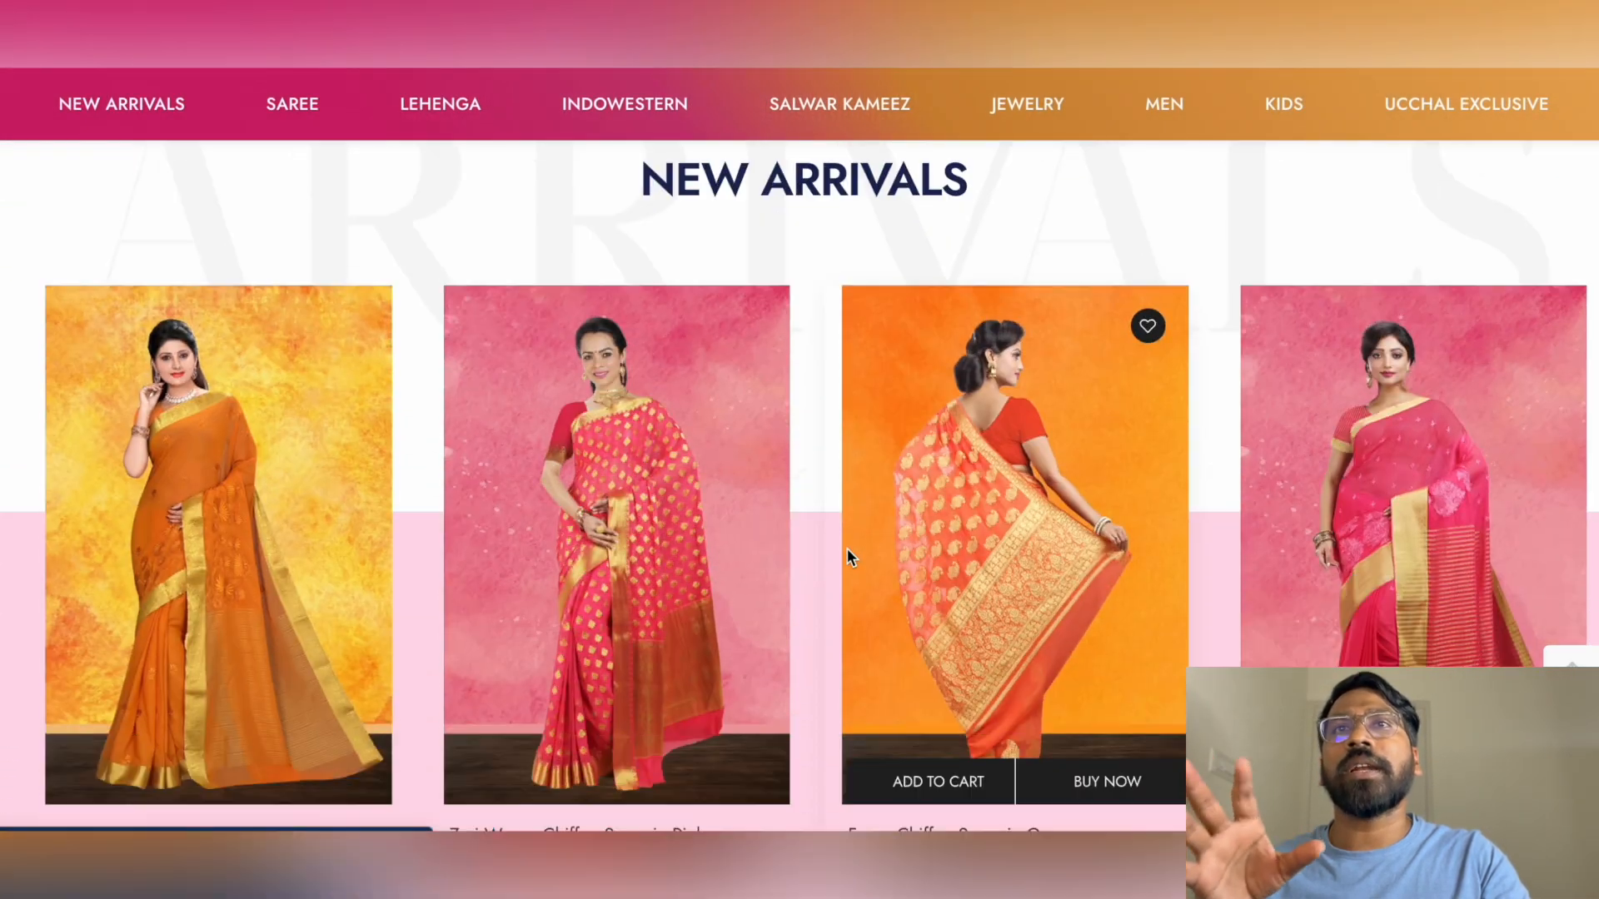
pyautogui.scroll(-11, 848, 558)
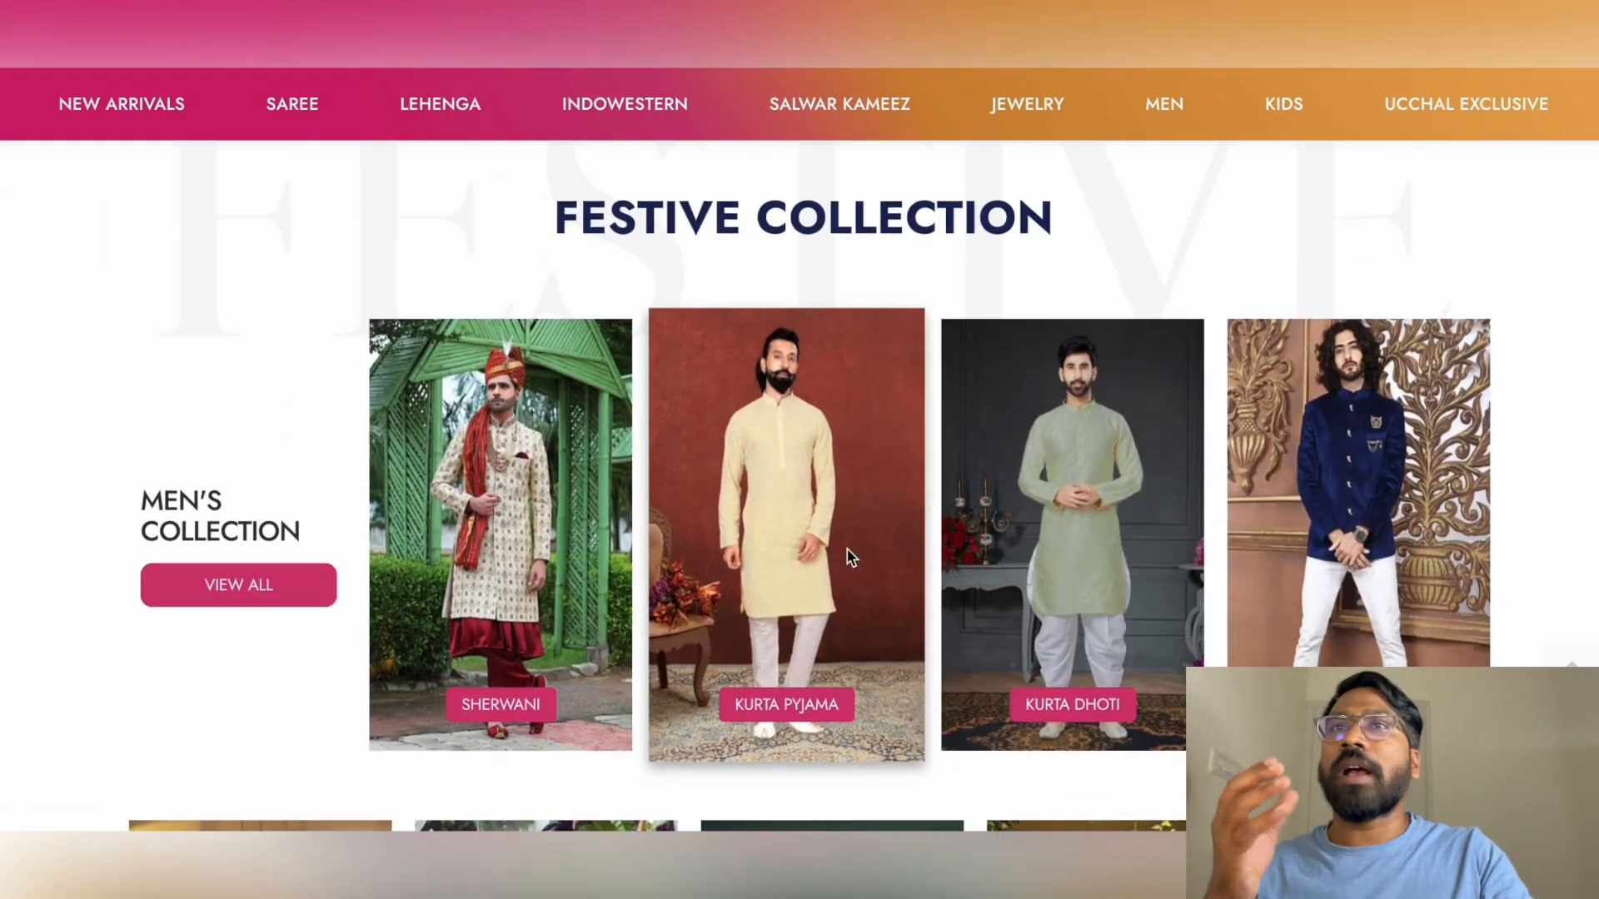
pyautogui.scroll(-18, 847, 555)
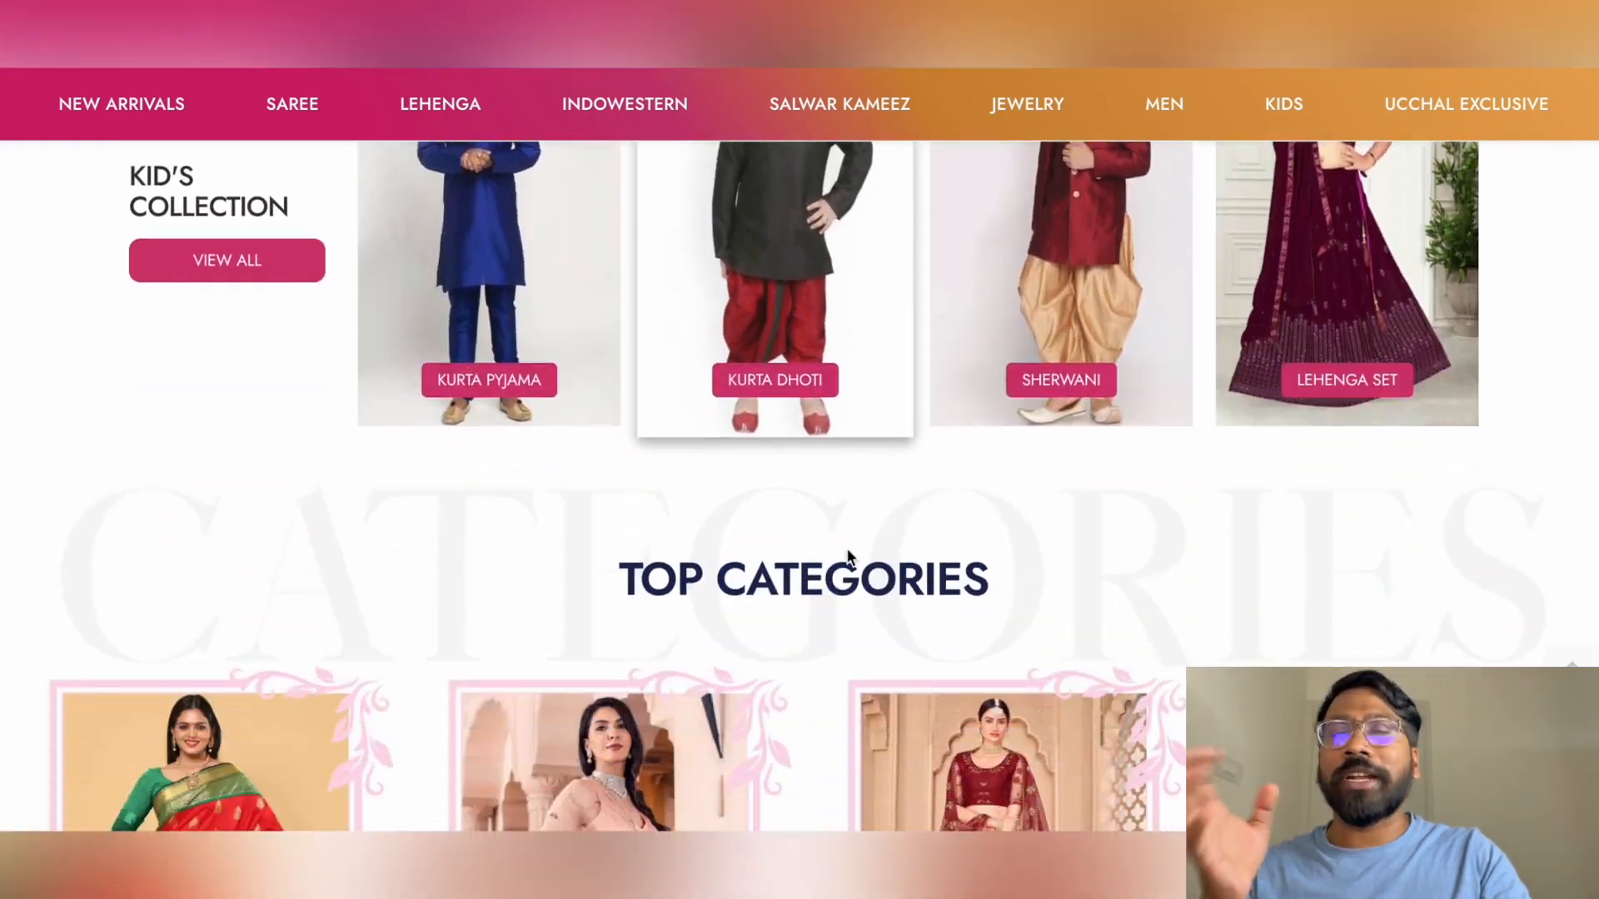
pyautogui.scroll(-11, 846, 556)
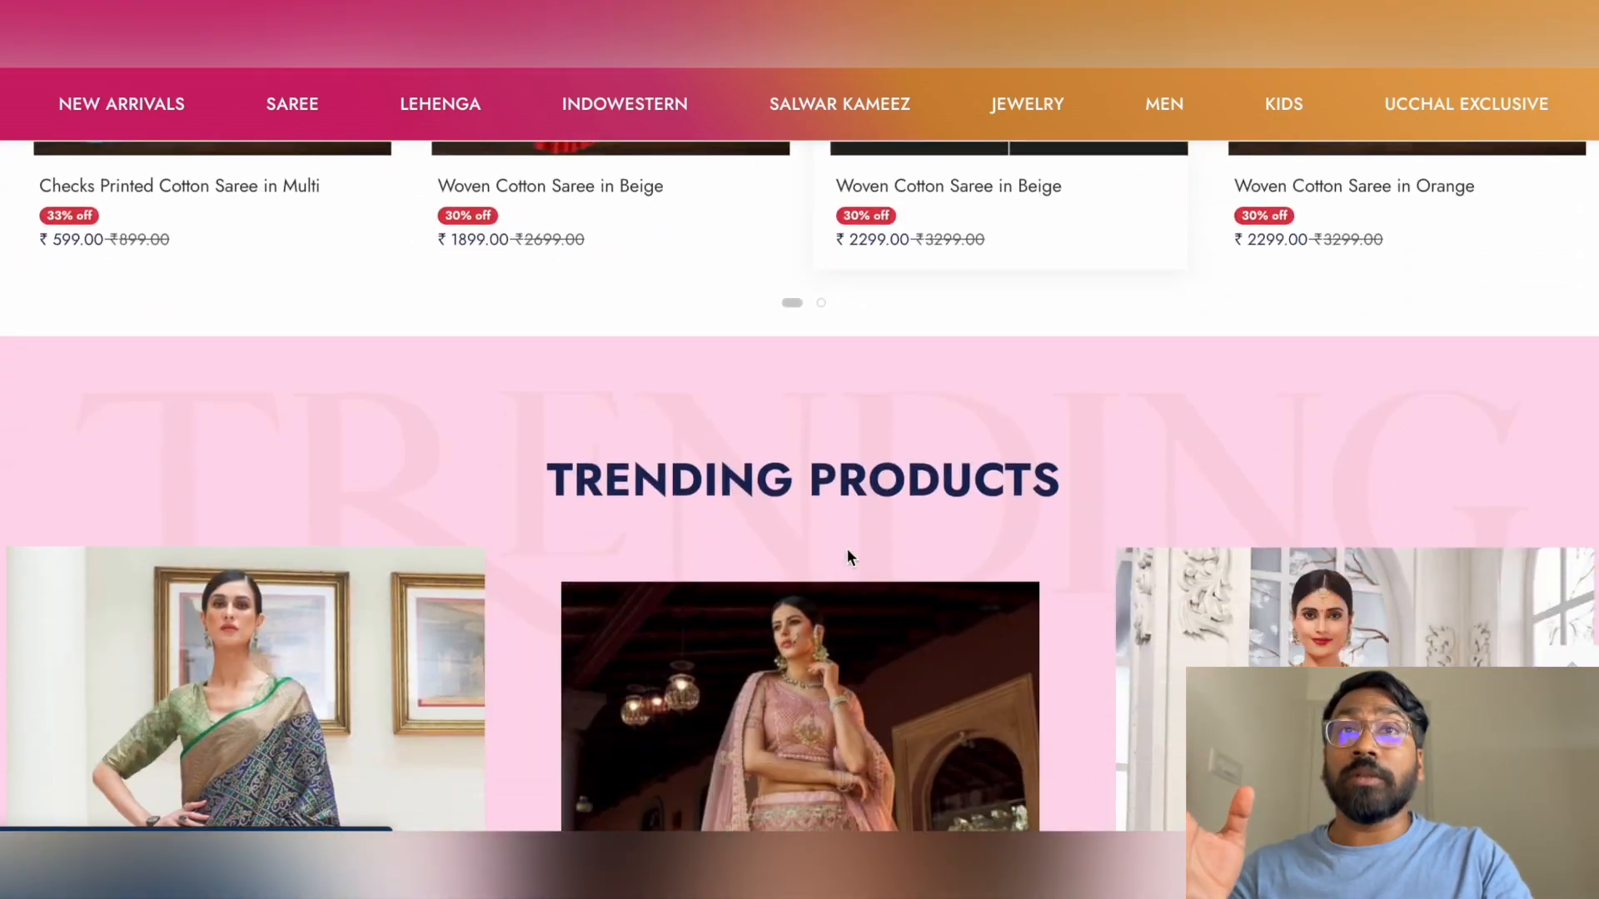
pyautogui.scroll(-10, 847, 556)
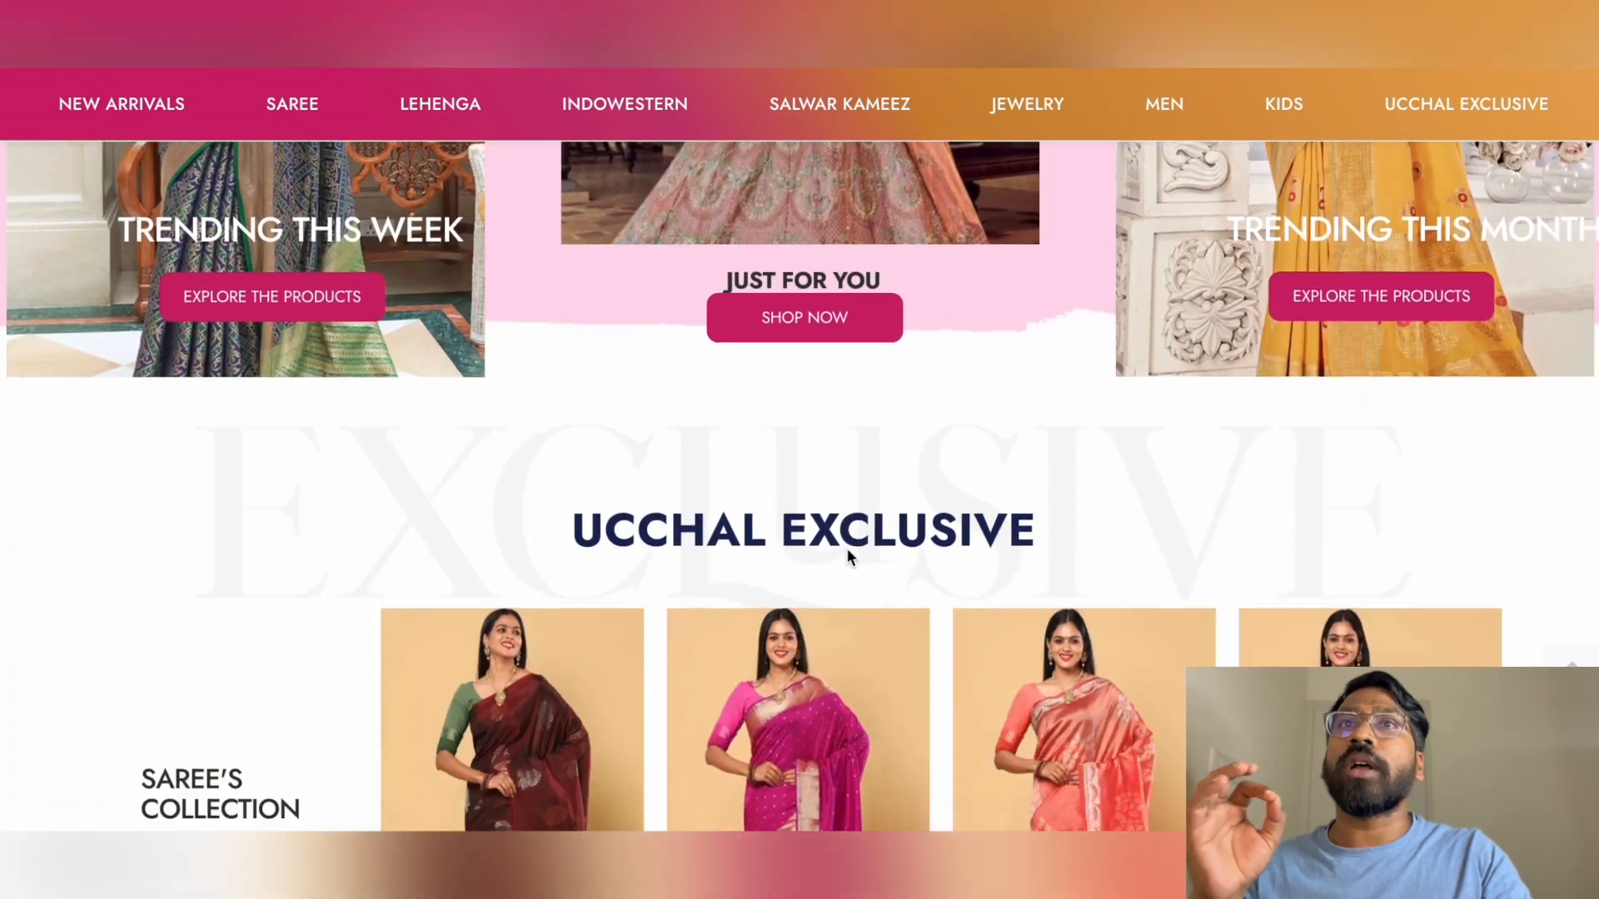
pyautogui.scroll(-10, 849, 557)
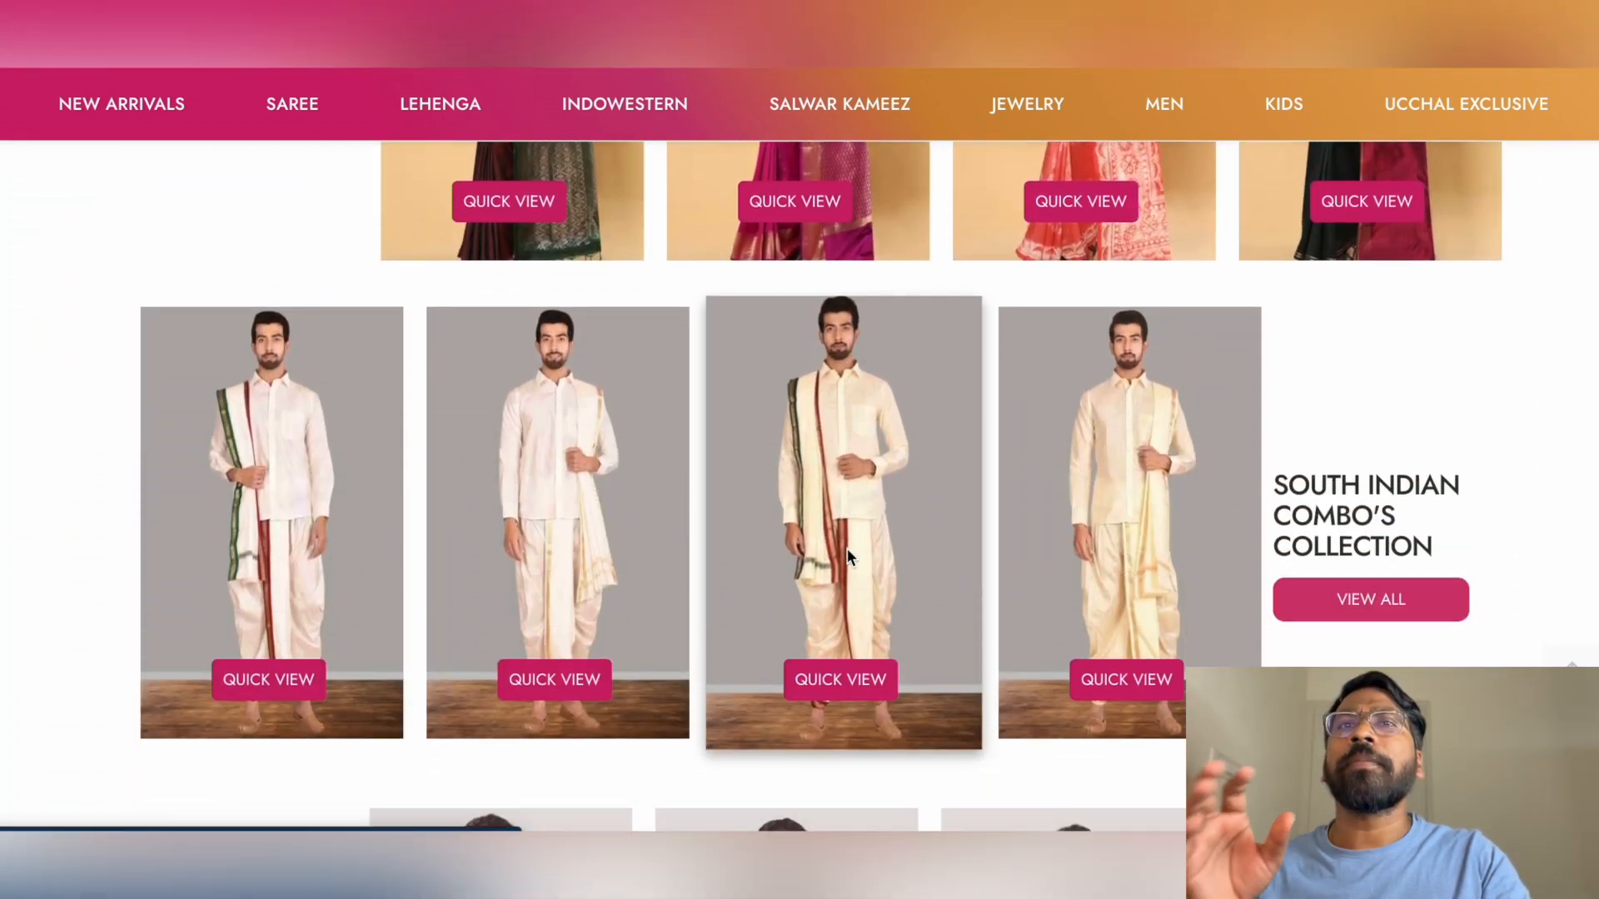
pyautogui.scroll(-6, 848, 552)
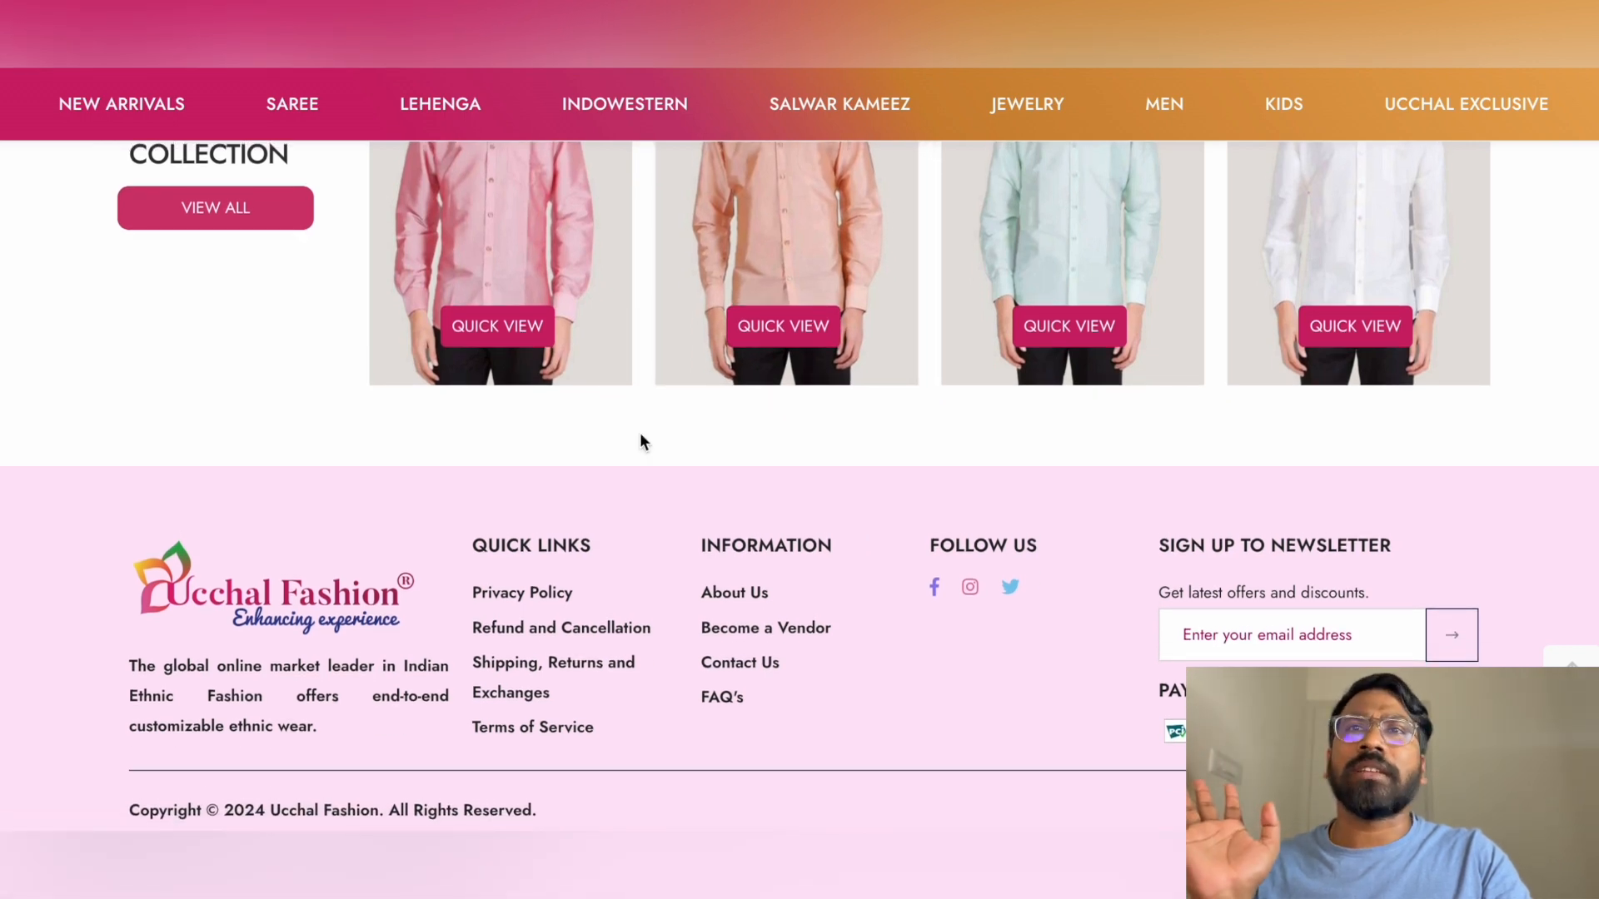
pyautogui.press('super+shift+5')
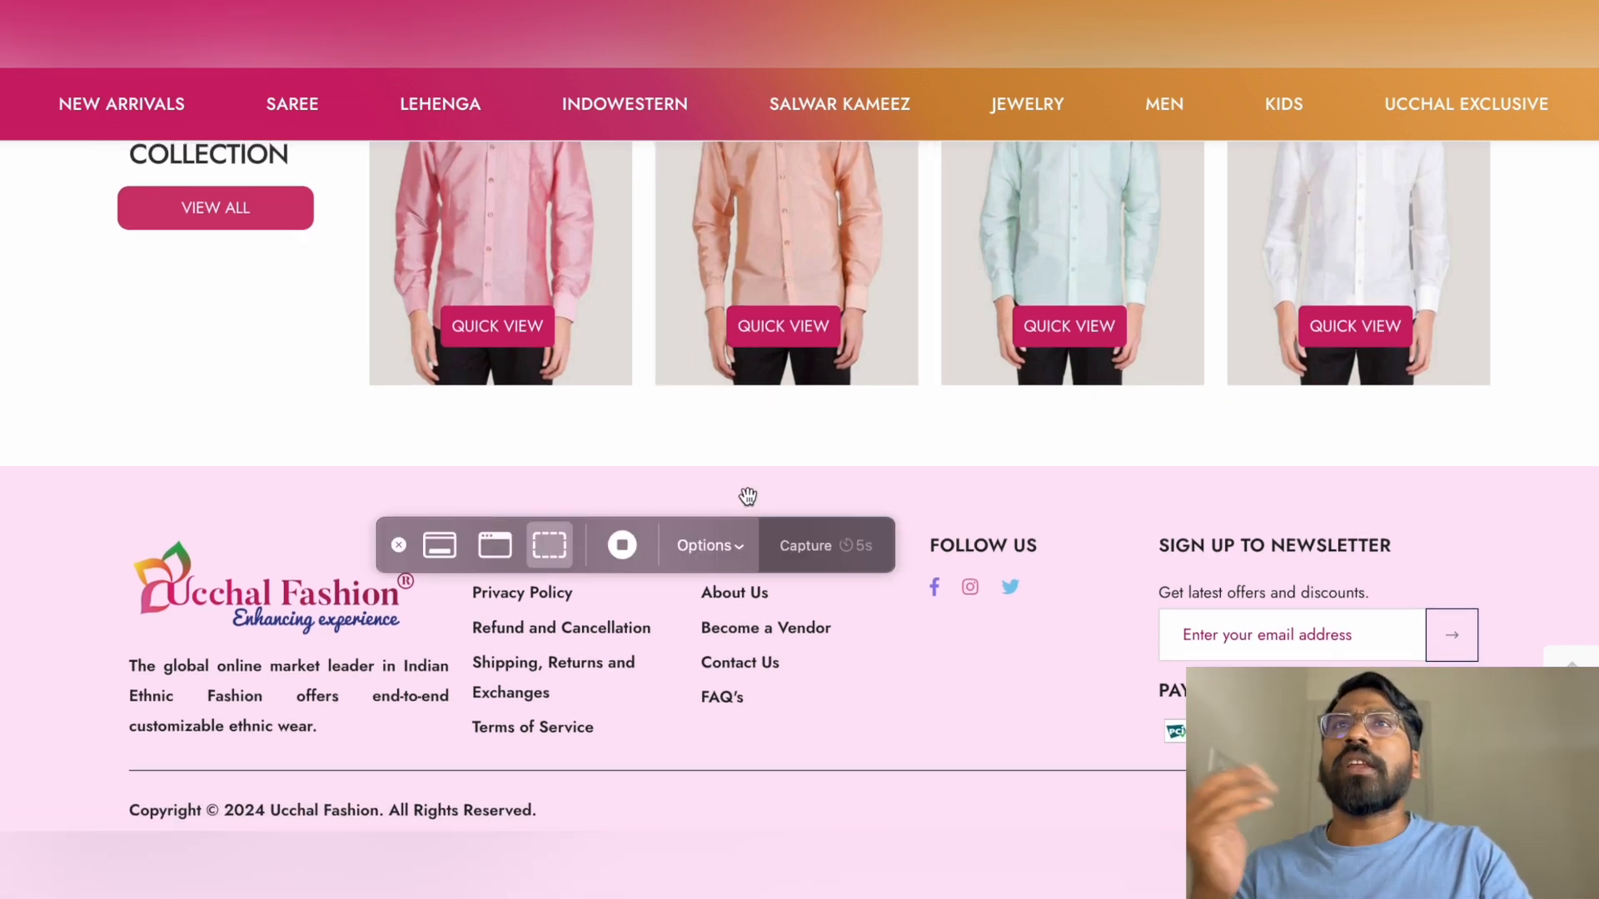
pyautogui.click(622, 545)
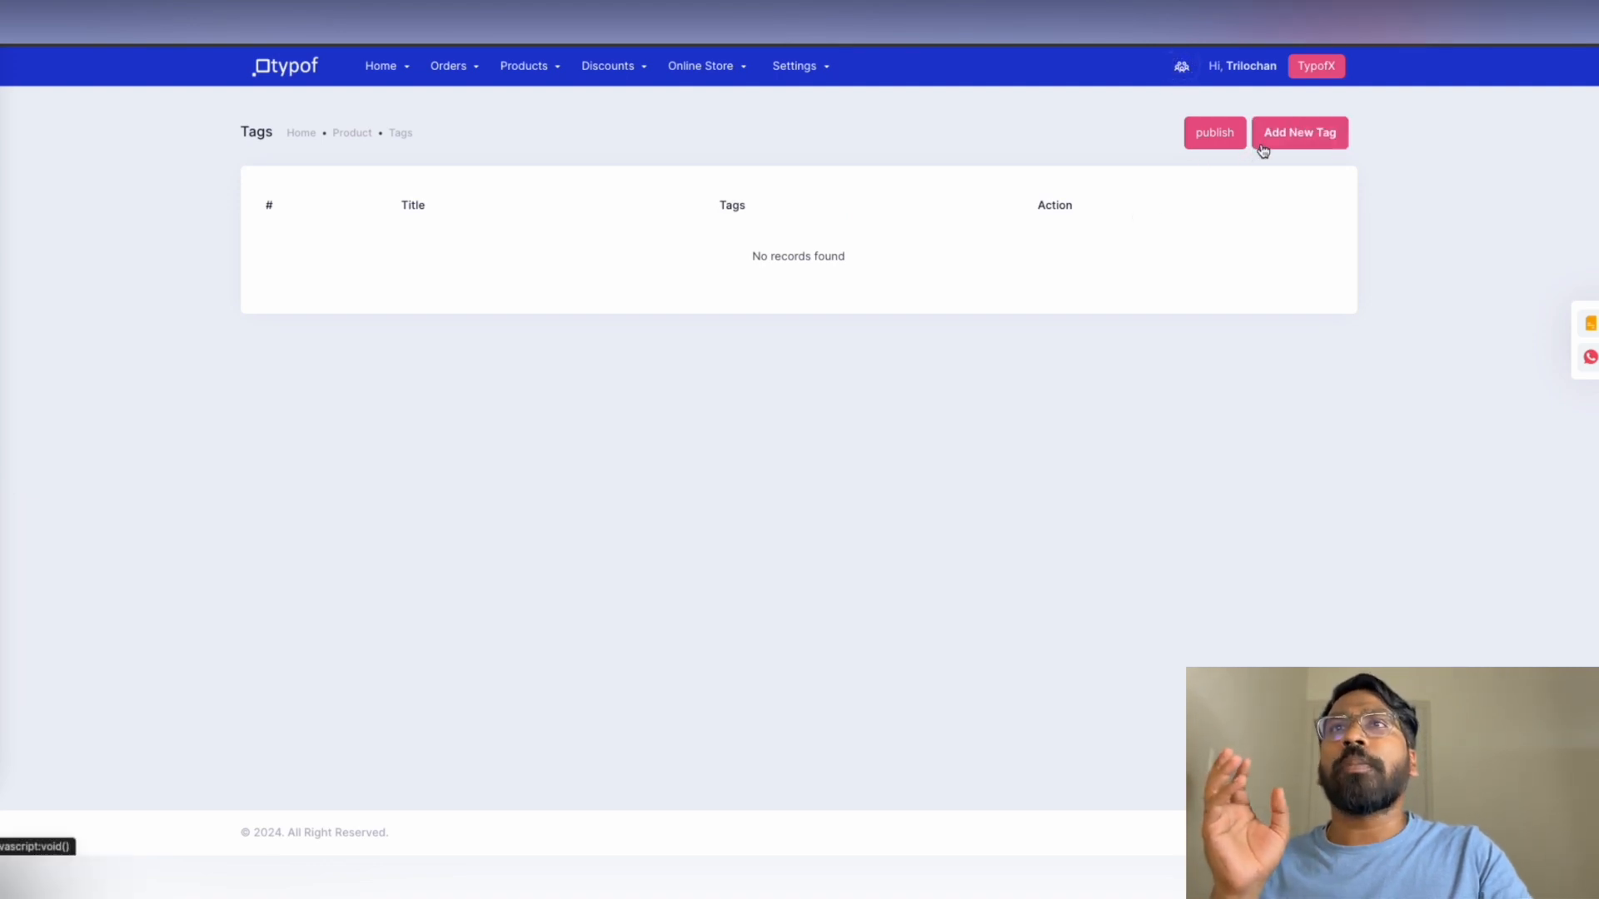
# Go to Discounts > Coupons and start a new coupon to view the Discount coupon form
pyautogui.click(551, 68)
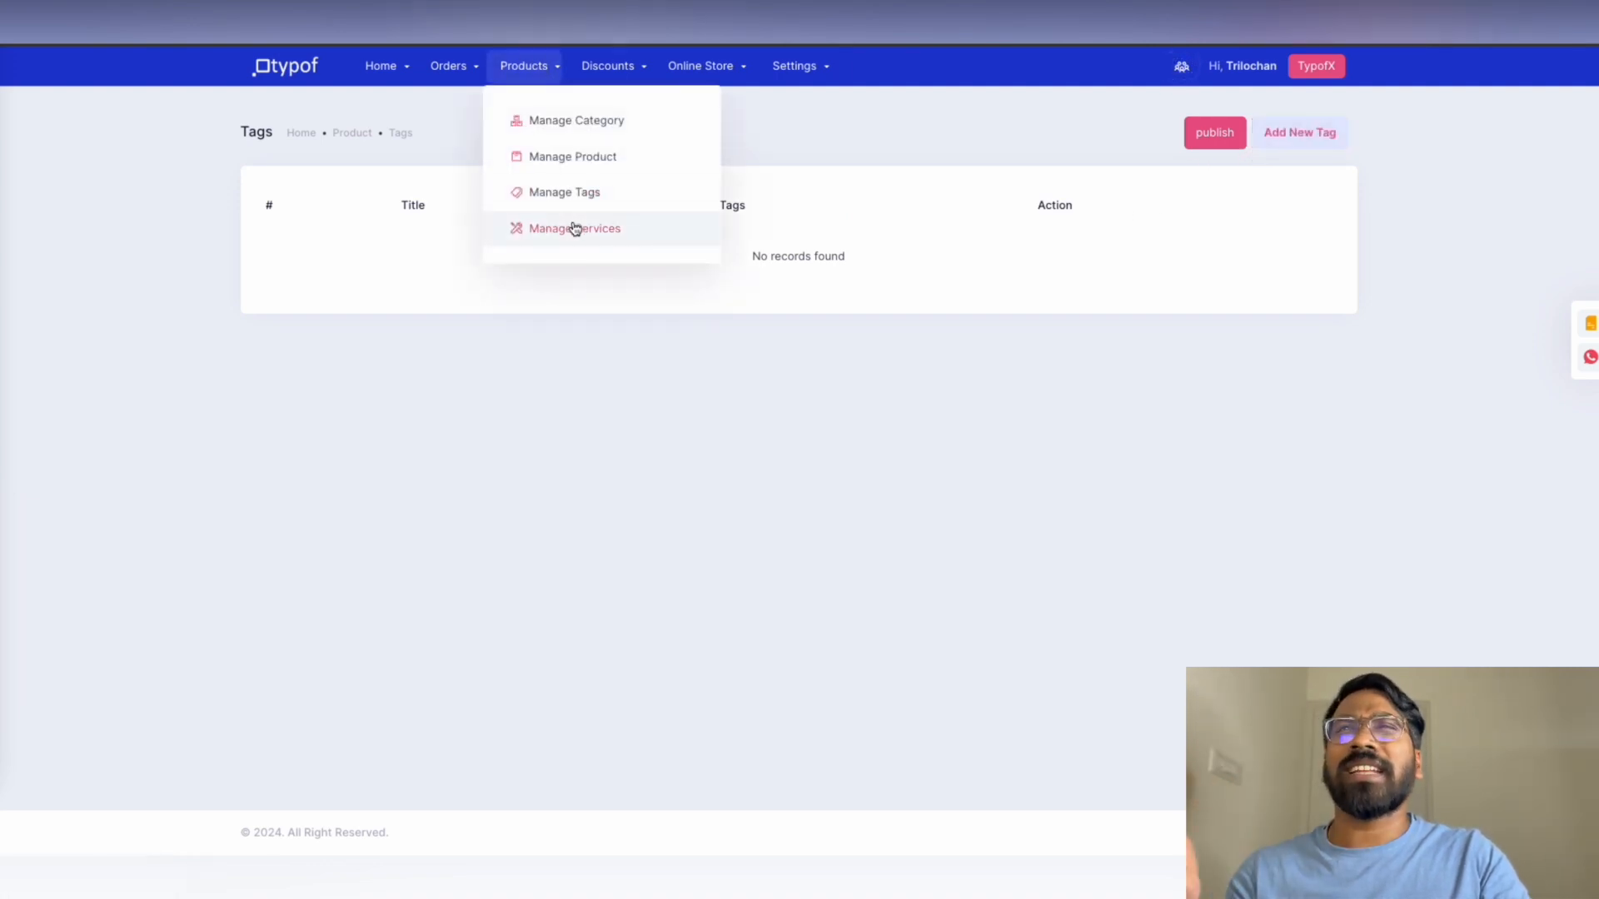
pyautogui.click(593, 70)
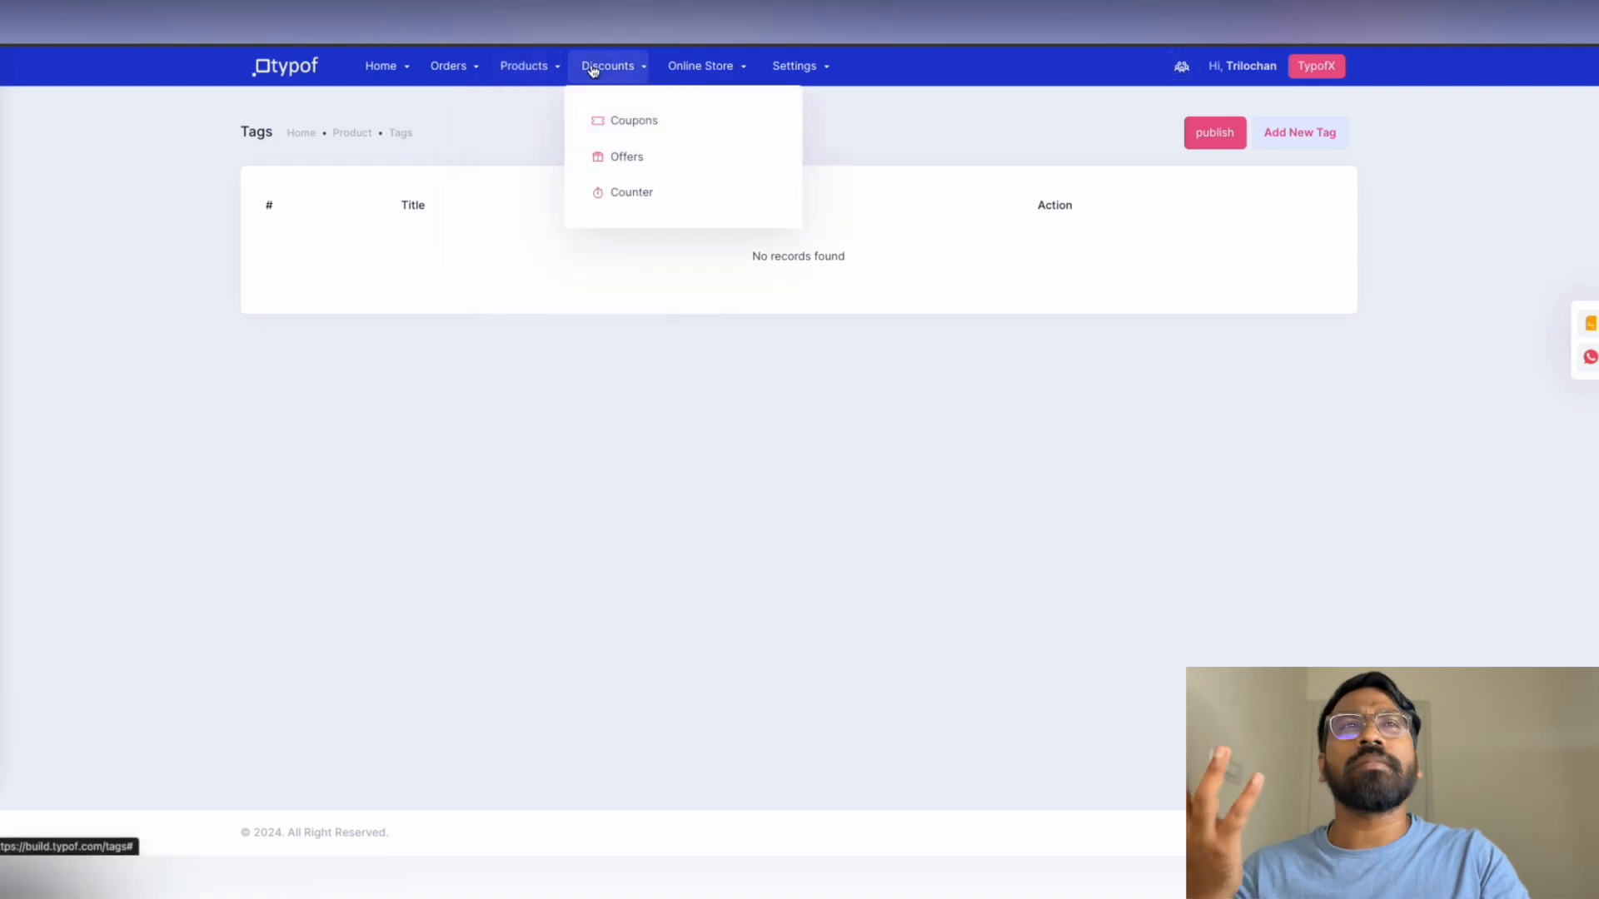
pyautogui.click(640, 121)
pyautogui.click(1333, 135)
pyautogui.click(1187, 135)
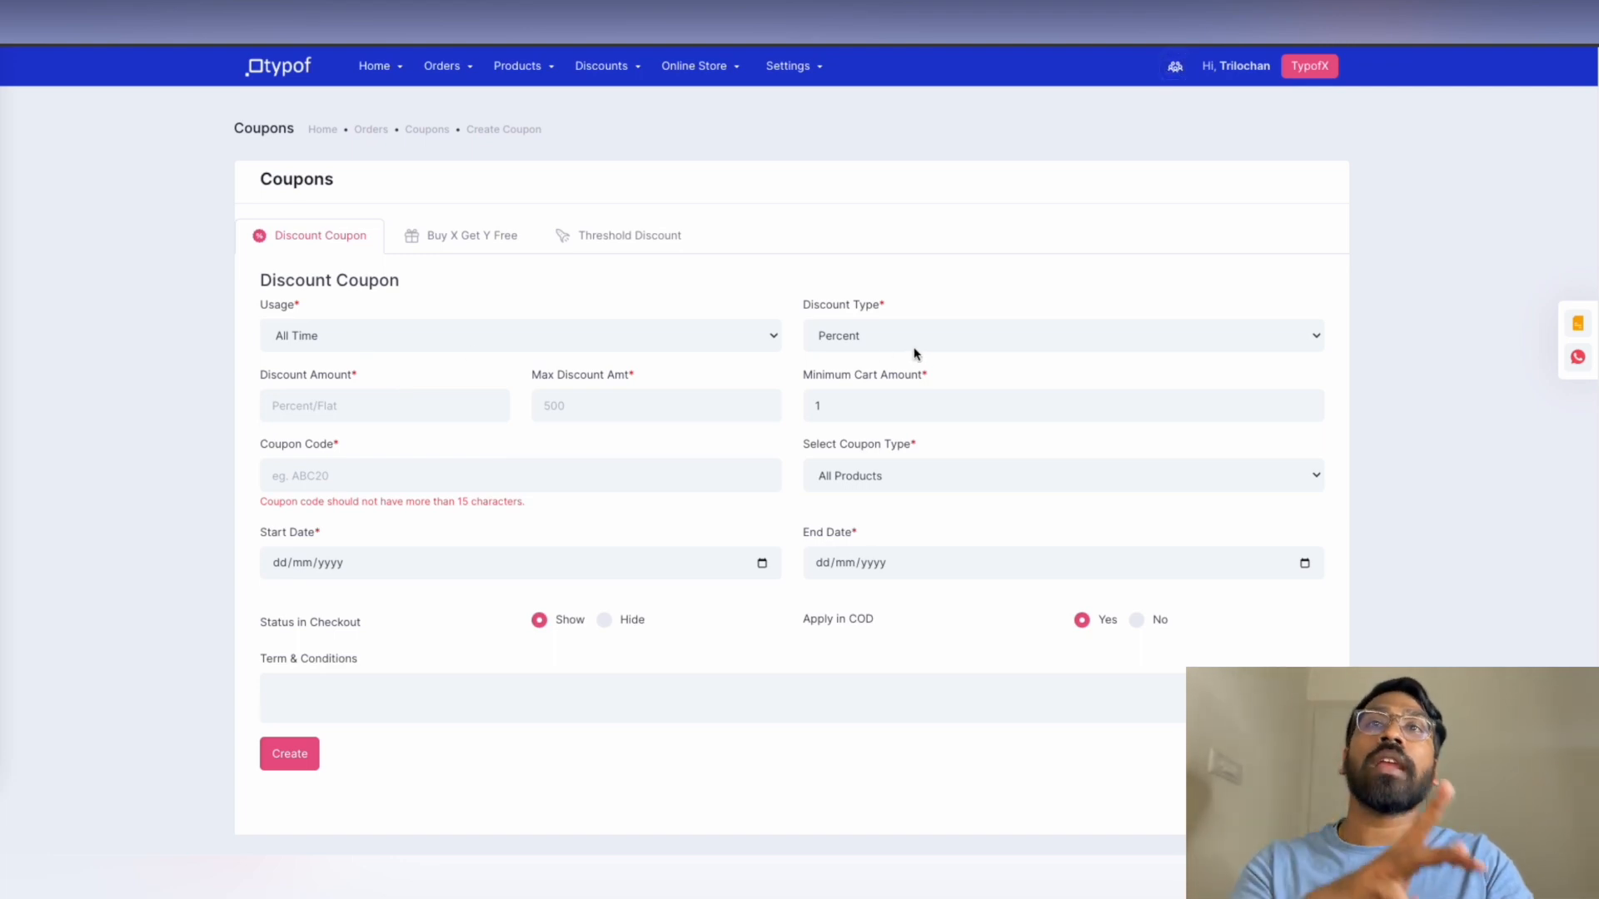
# Look at the Threshold Discount and Buy X Get Y Free forms, then open Discounts > Offers
pyautogui.click(630, 242)
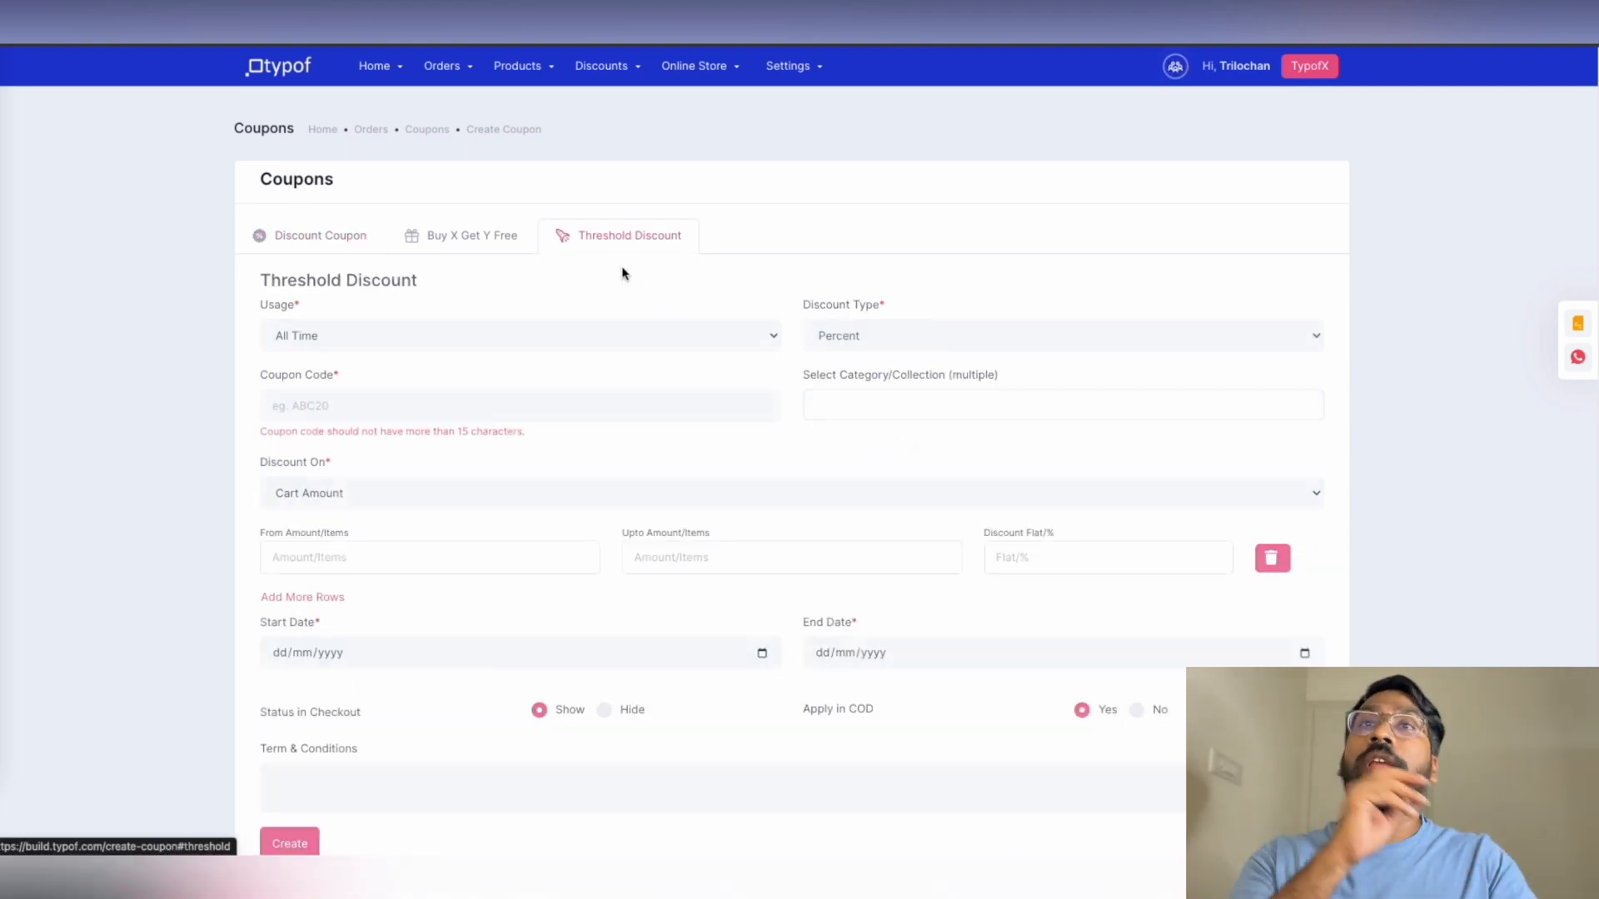
pyautogui.click(489, 243)
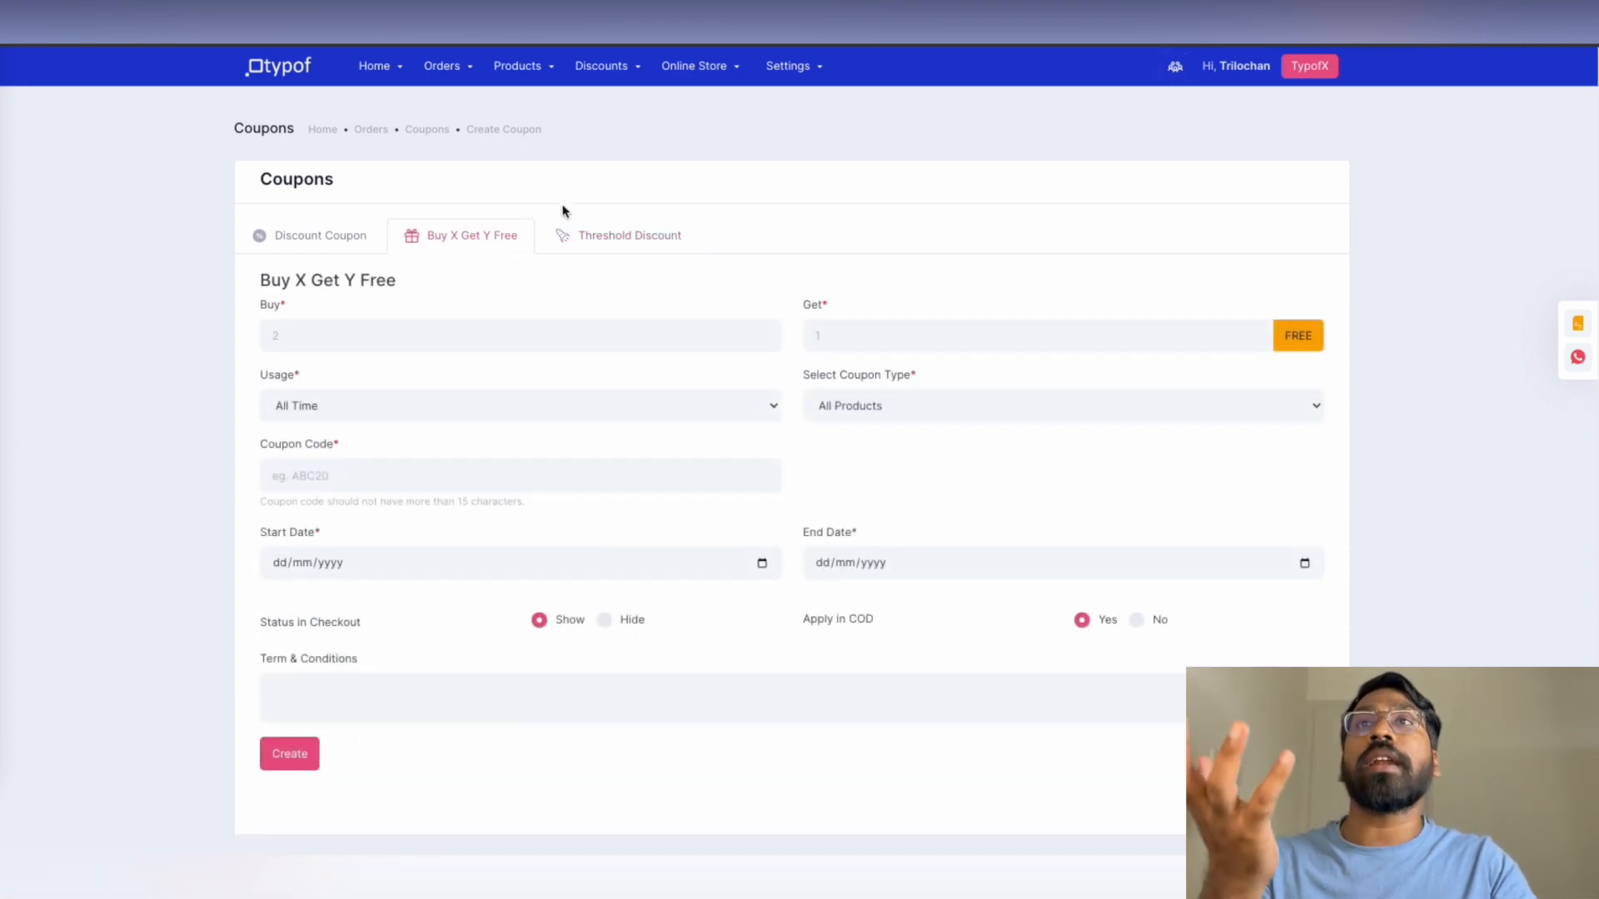
pyautogui.click(625, 67)
pyautogui.click(618, 157)
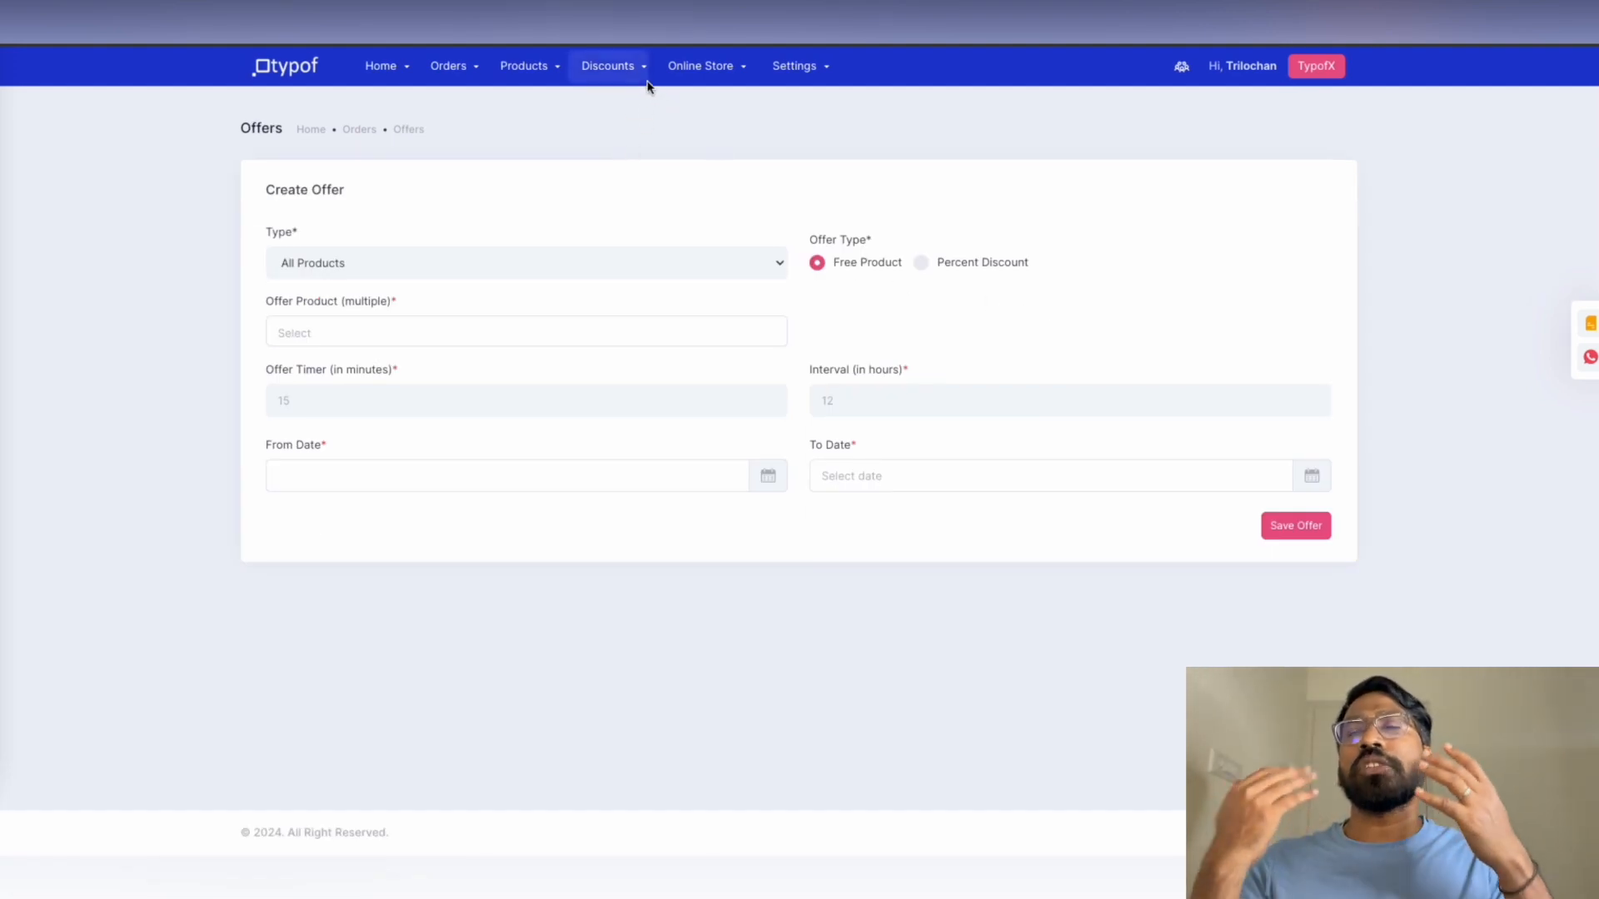
# Open the Discounts > Counter form and click into its Message field
pyautogui.click(625, 67)
pyautogui.click(642, 191)
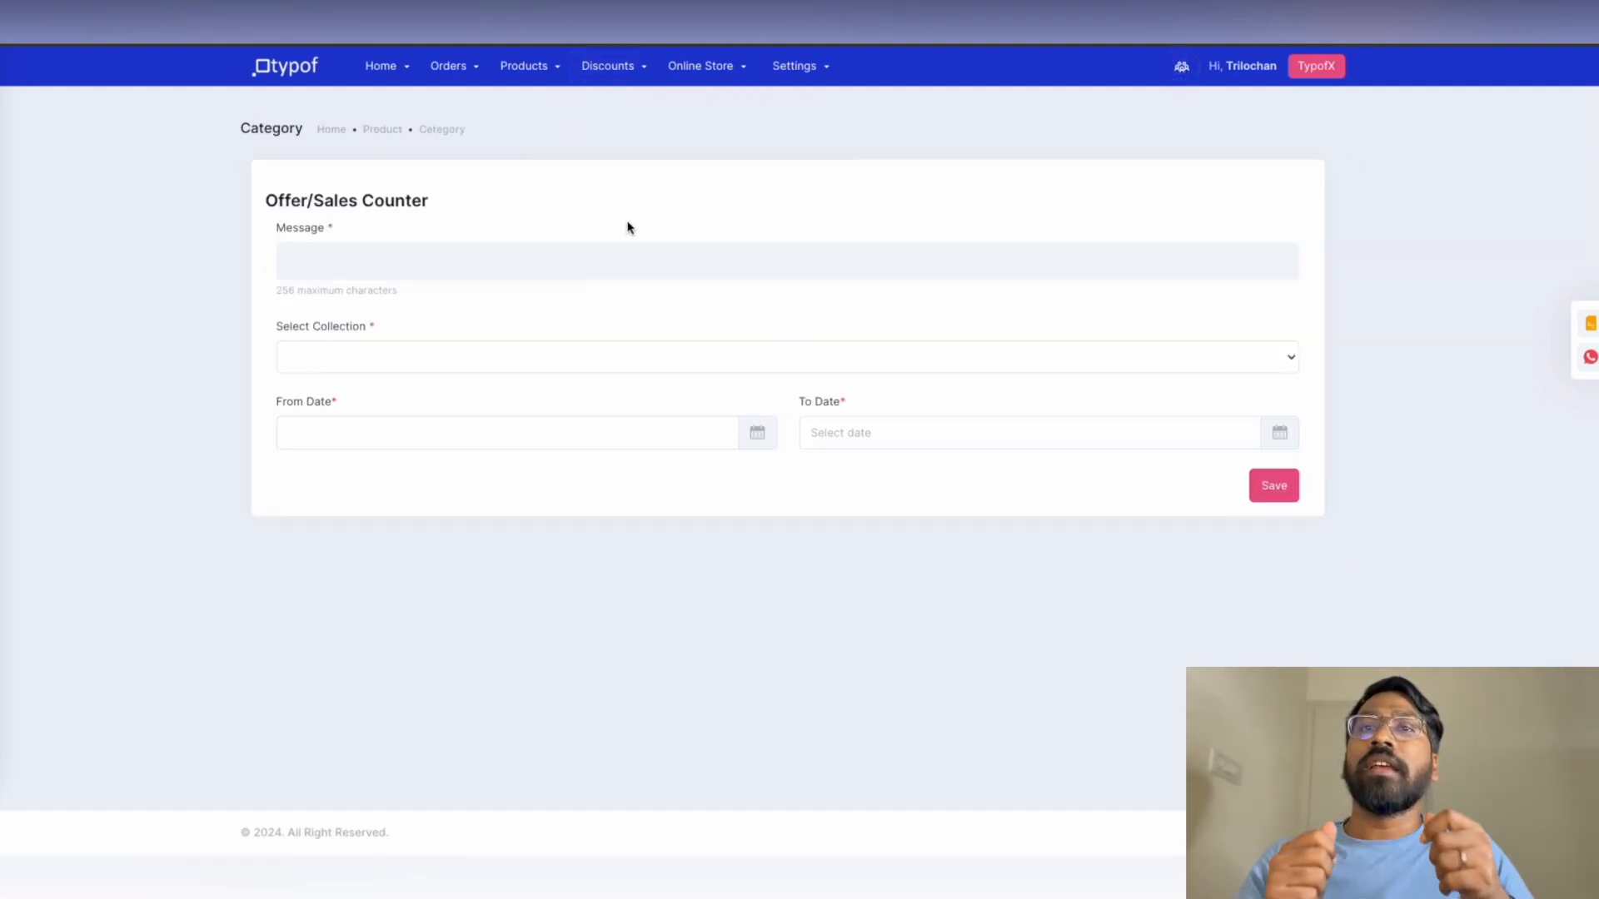
pyautogui.click(380, 273)
# Navigate via the Orders and Home menus to the store Analytics page
pyautogui.click(448, 66)
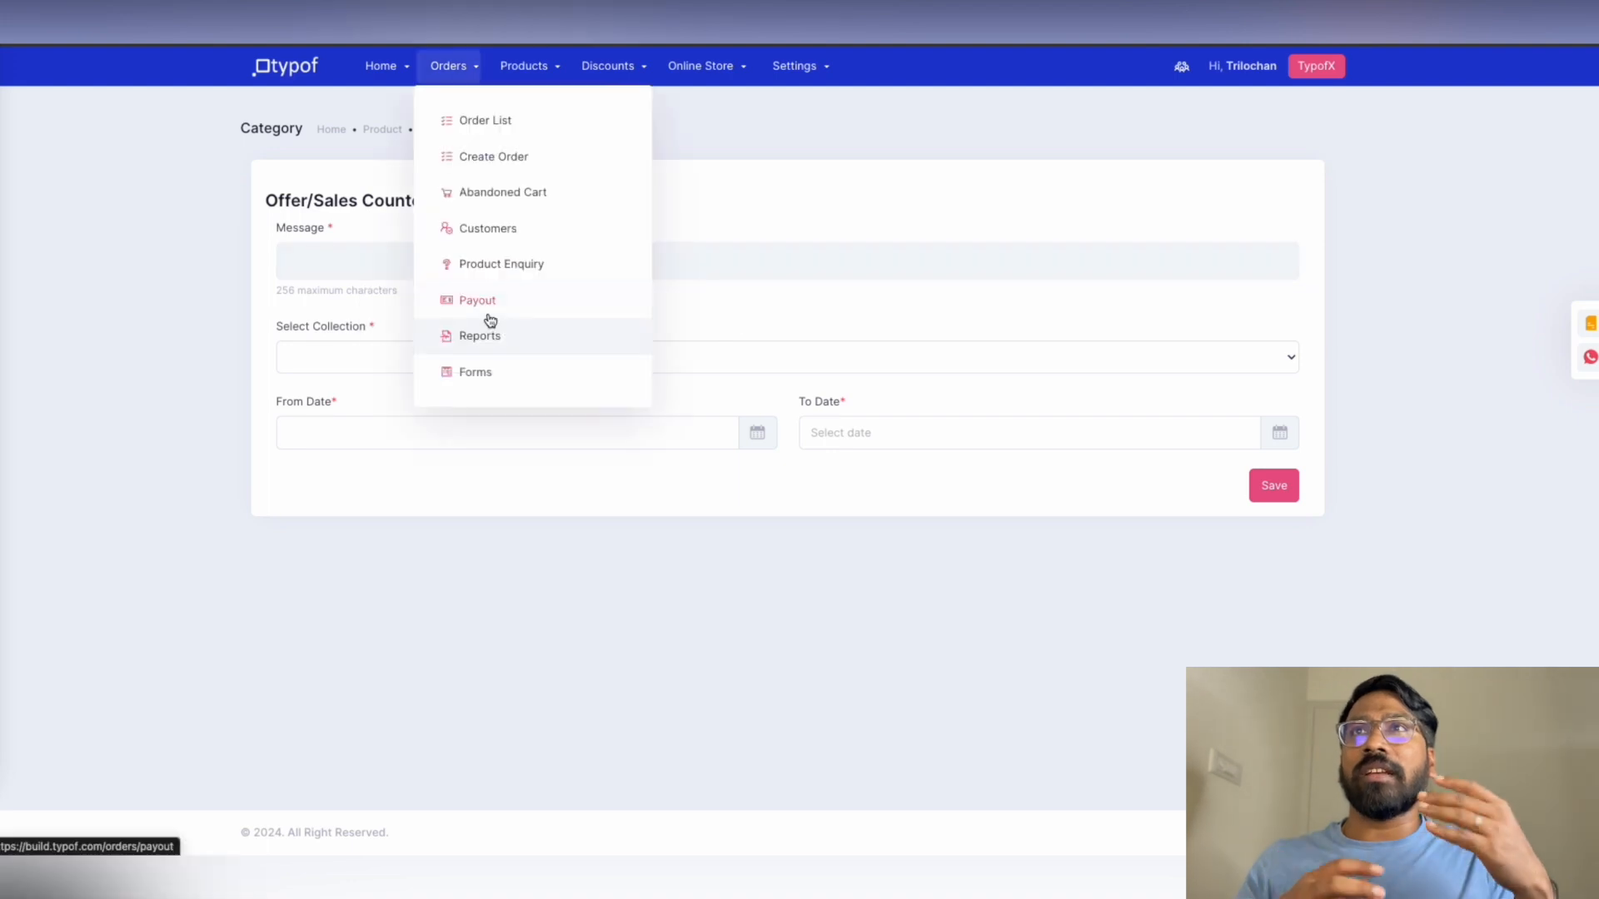
pyautogui.click(381, 66)
pyautogui.click(410, 154)
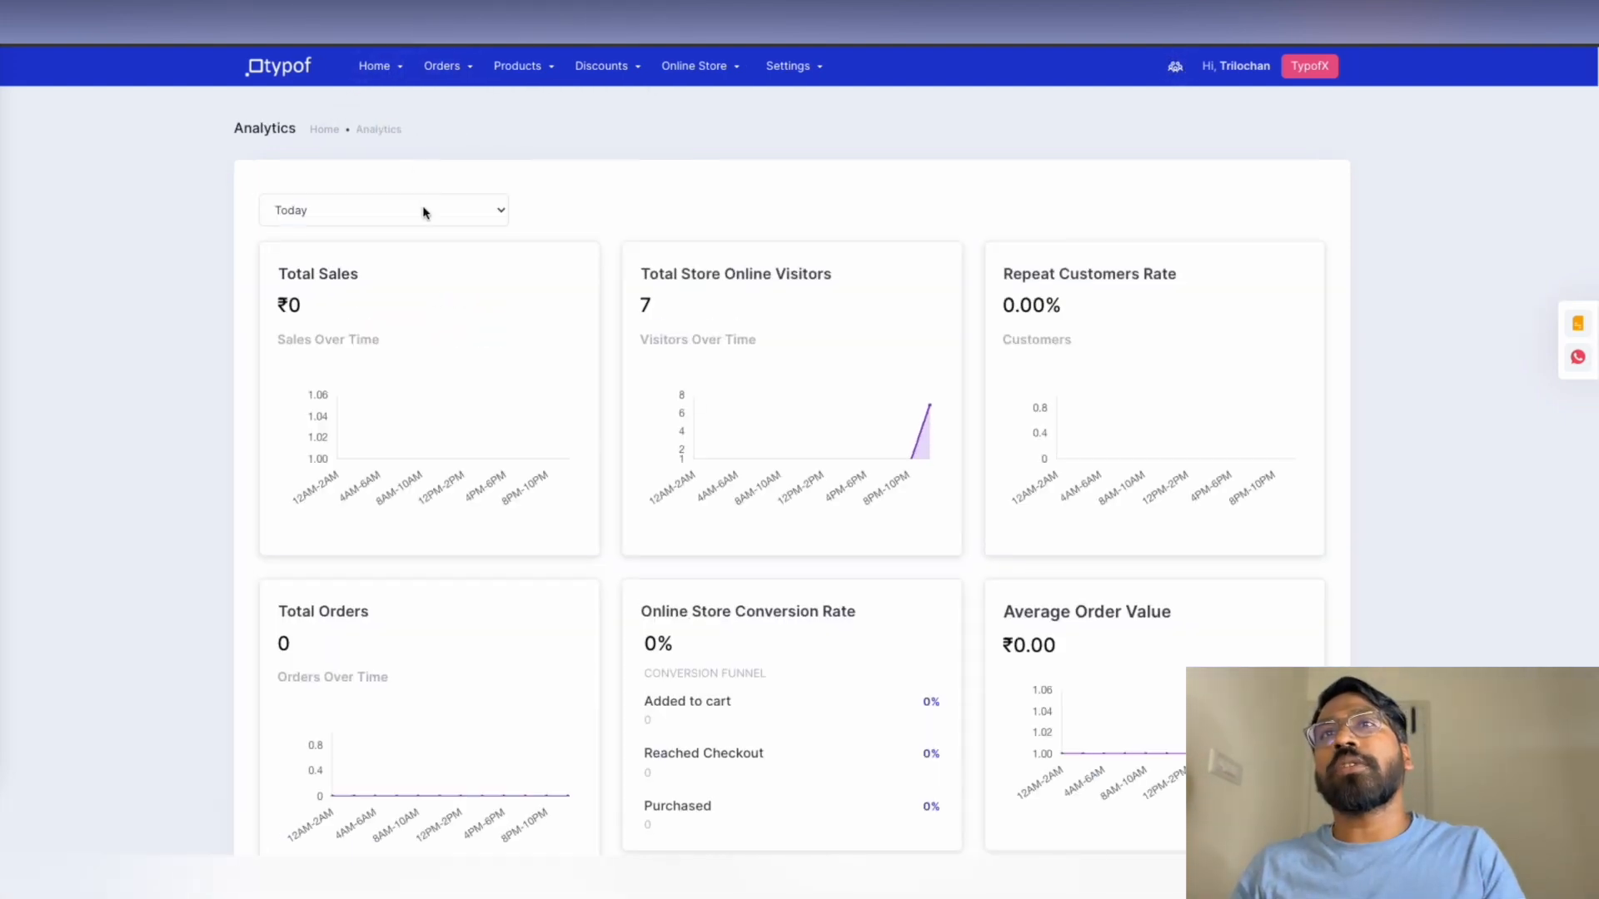
# Scroll through the sales, visitors, conversion funnel and online-source cards, then back up
pyautogui.scroll(-1, 691, 331)
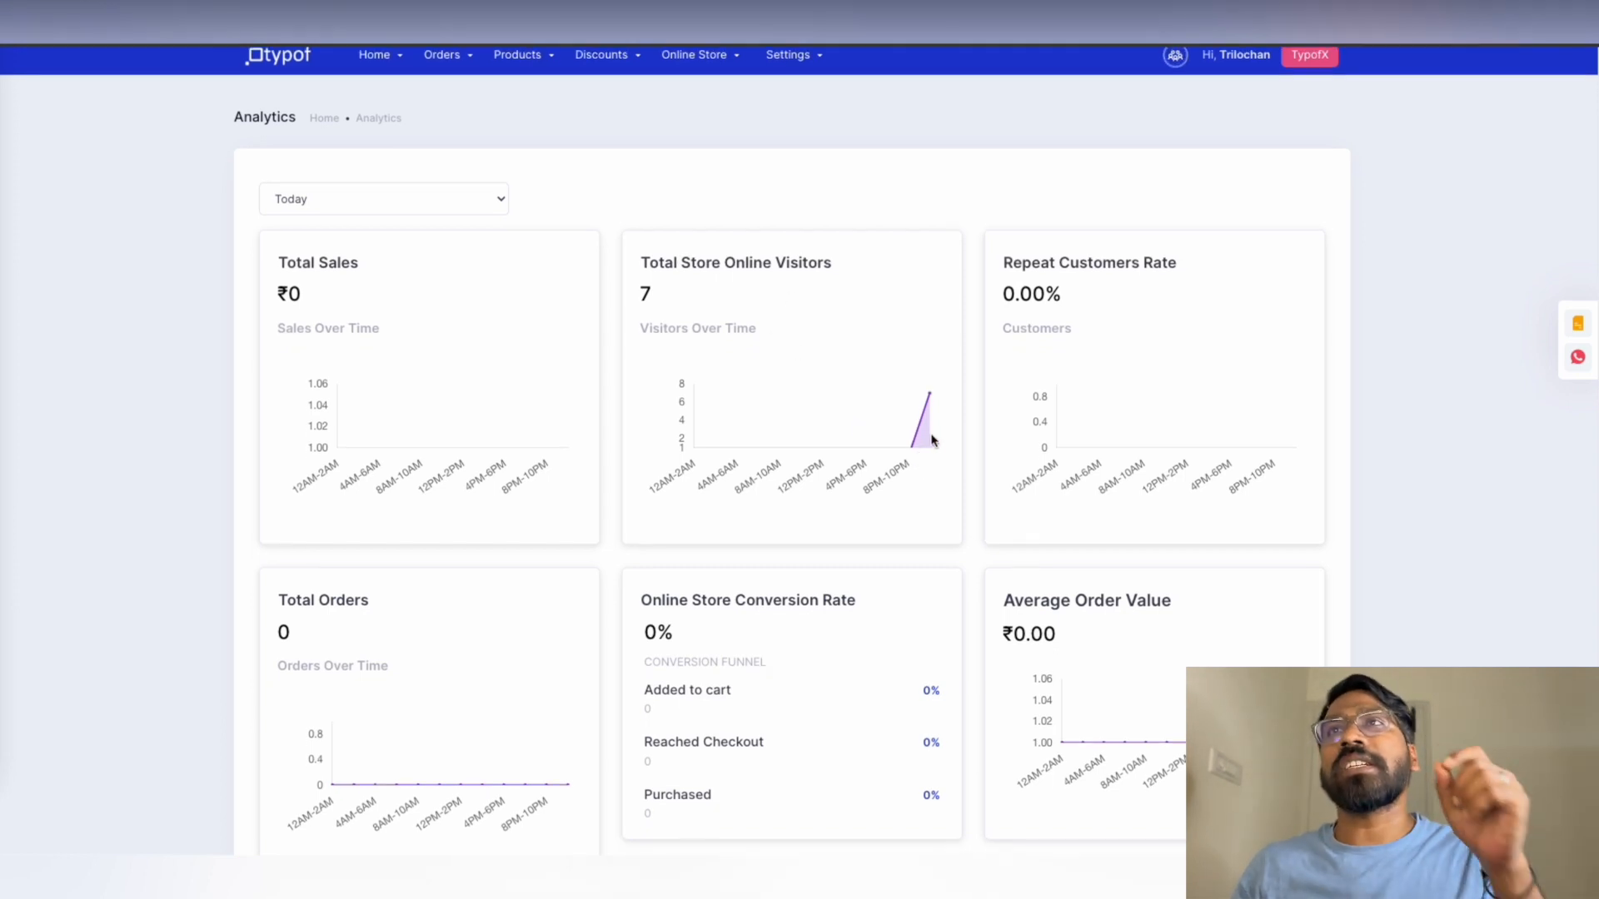
pyautogui.scroll(-3, 933, 439)
pyautogui.scroll(-1, 935, 435)
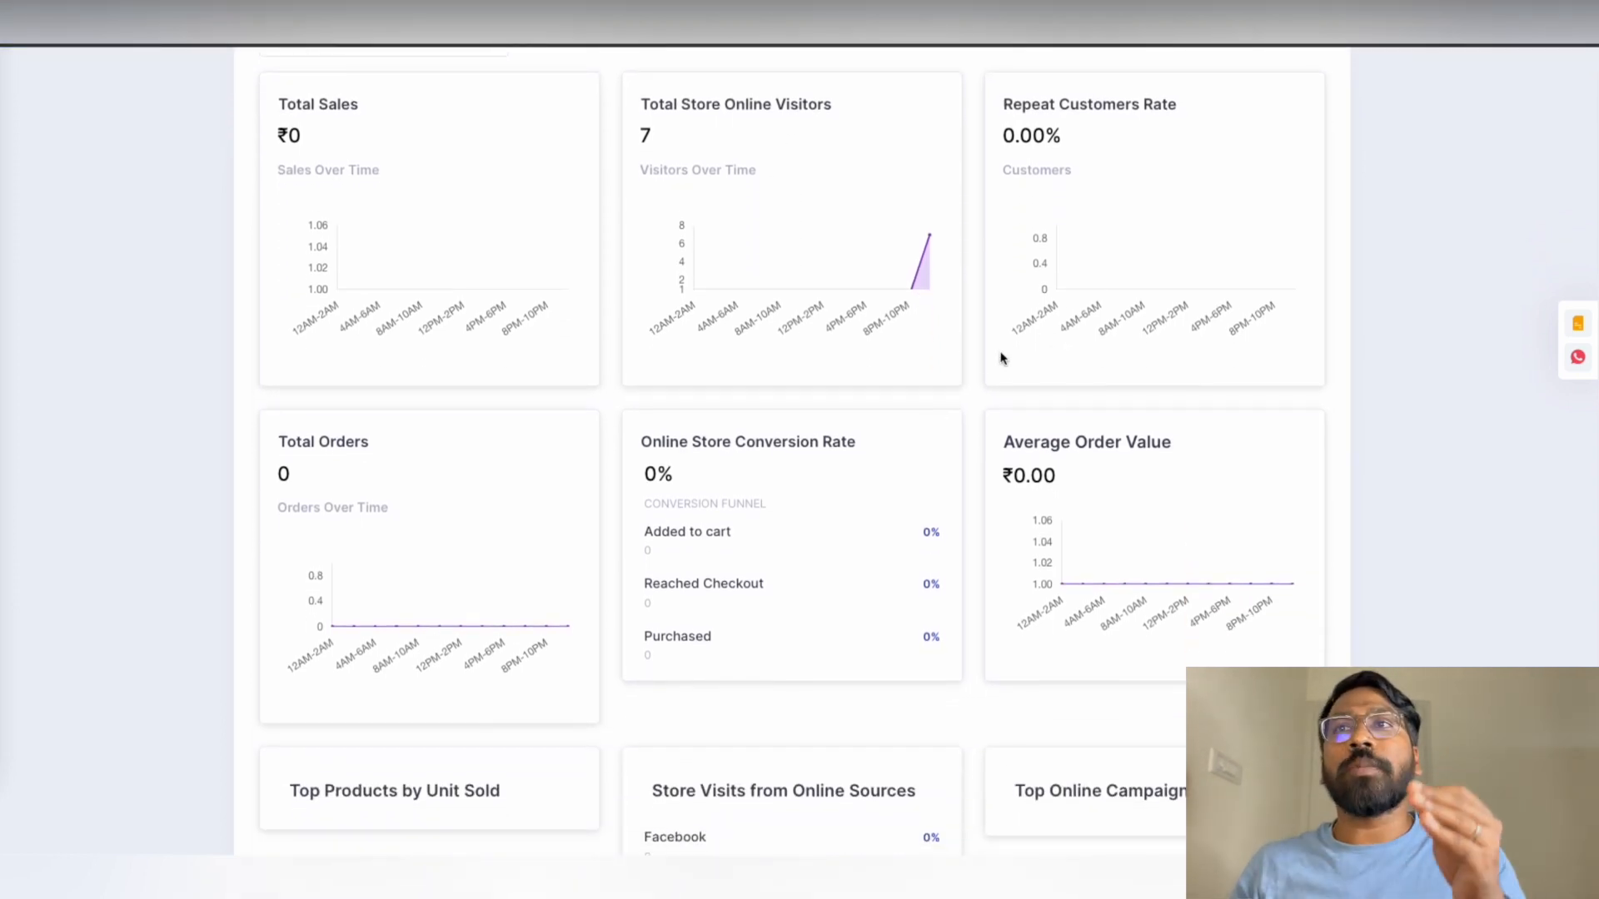
pyautogui.scroll(-4, 915, 377)
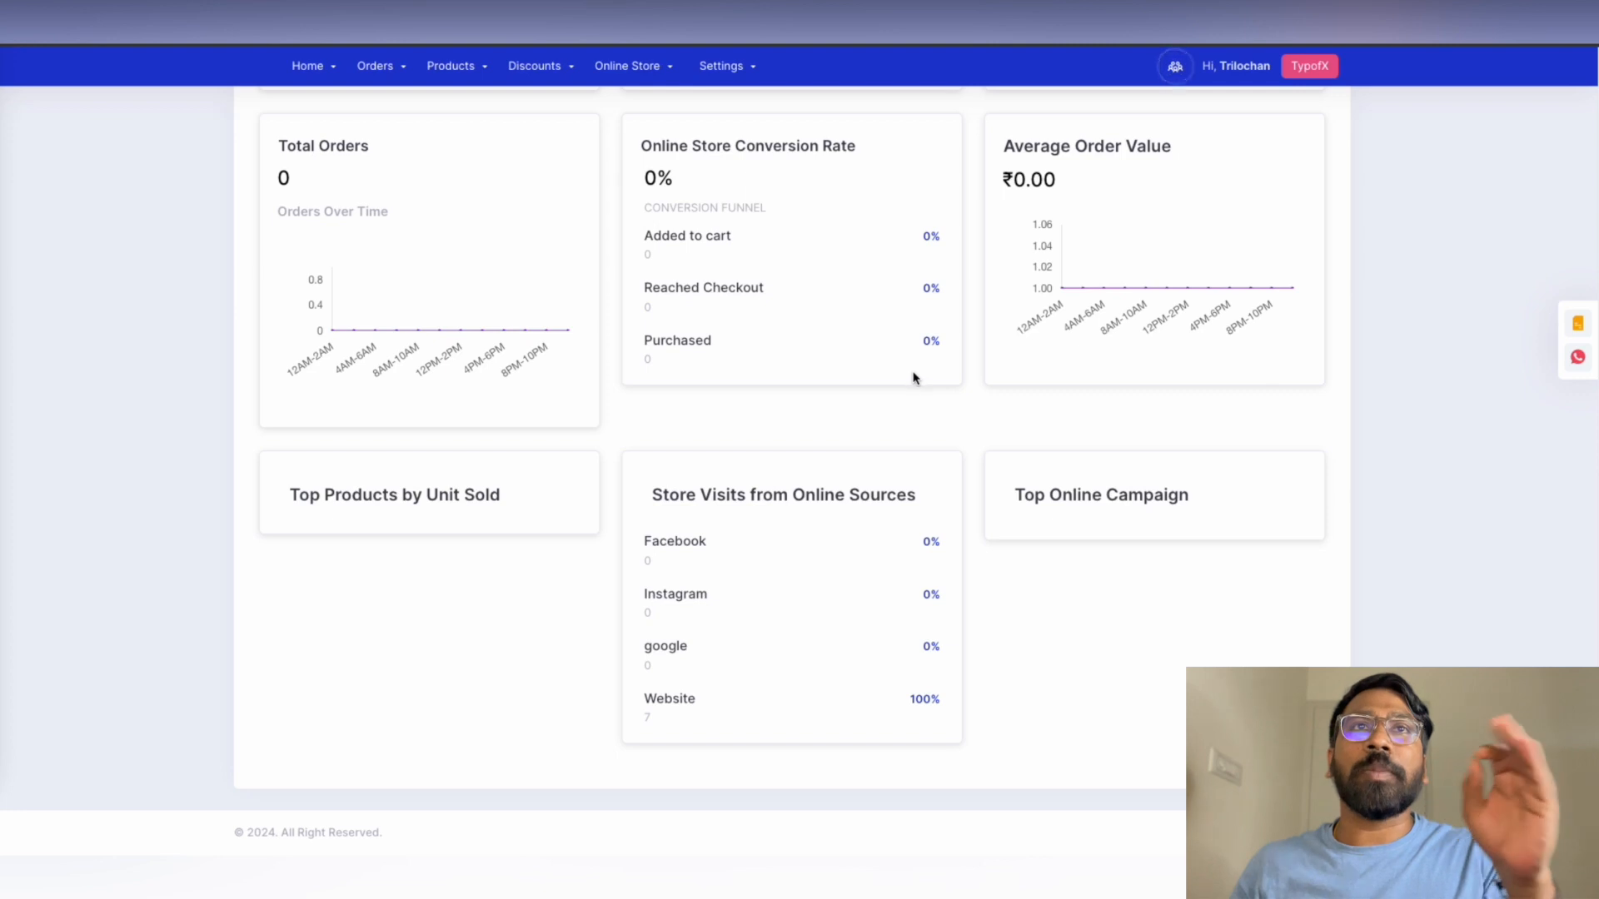
pyautogui.scroll(8, 915, 376)
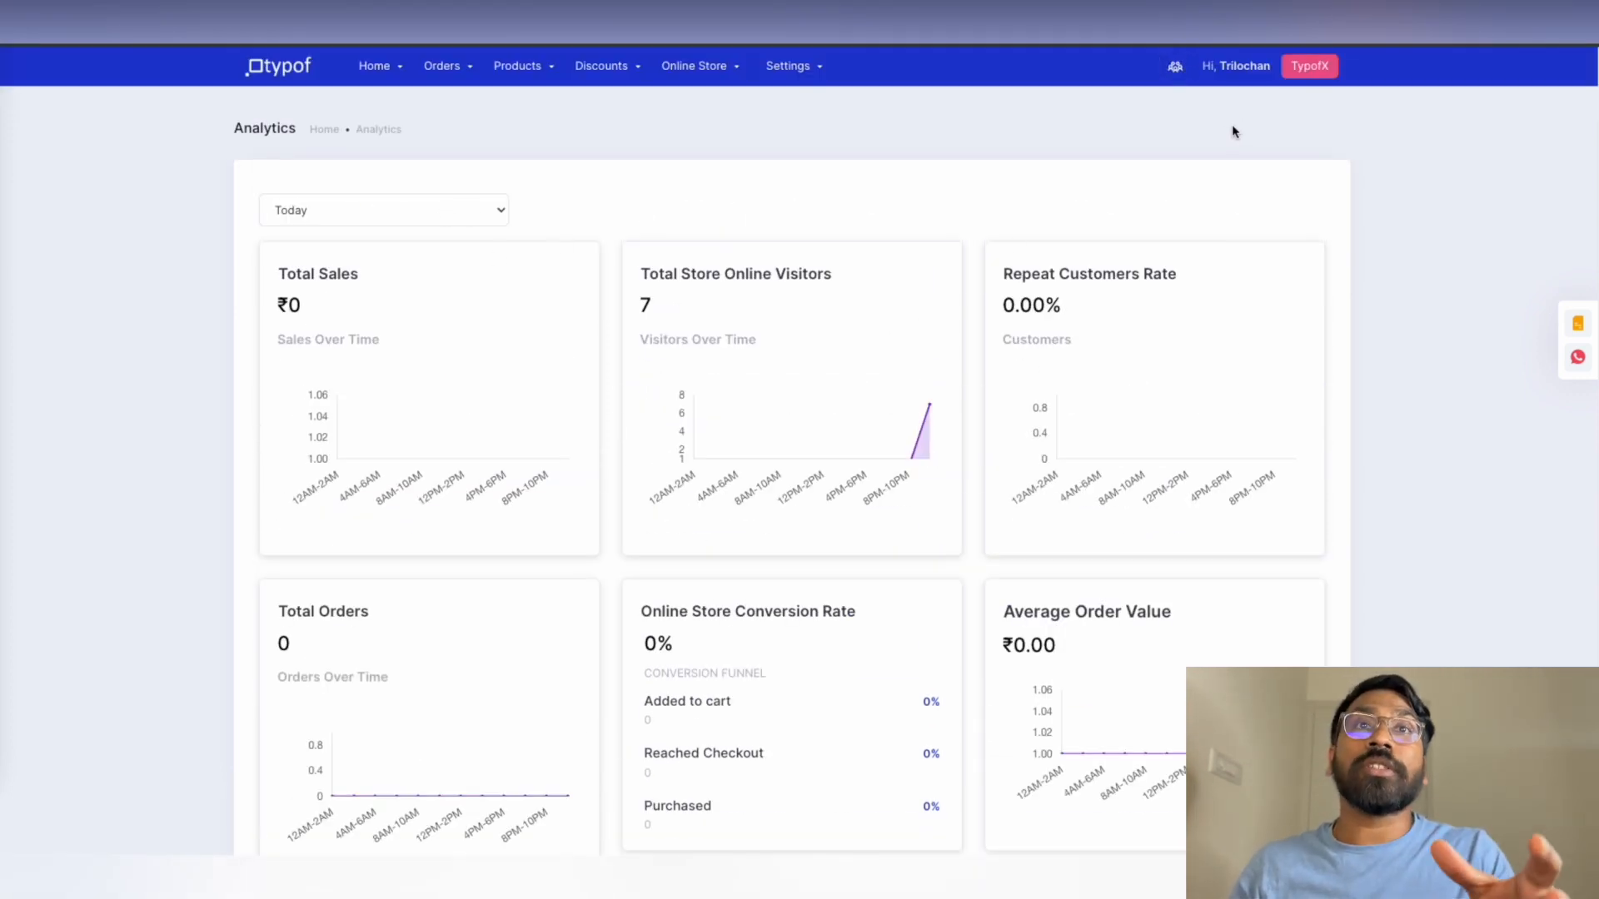
# View the My Profile settings form from the account panel, then reopen the panel
pyautogui.click(1247, 73)
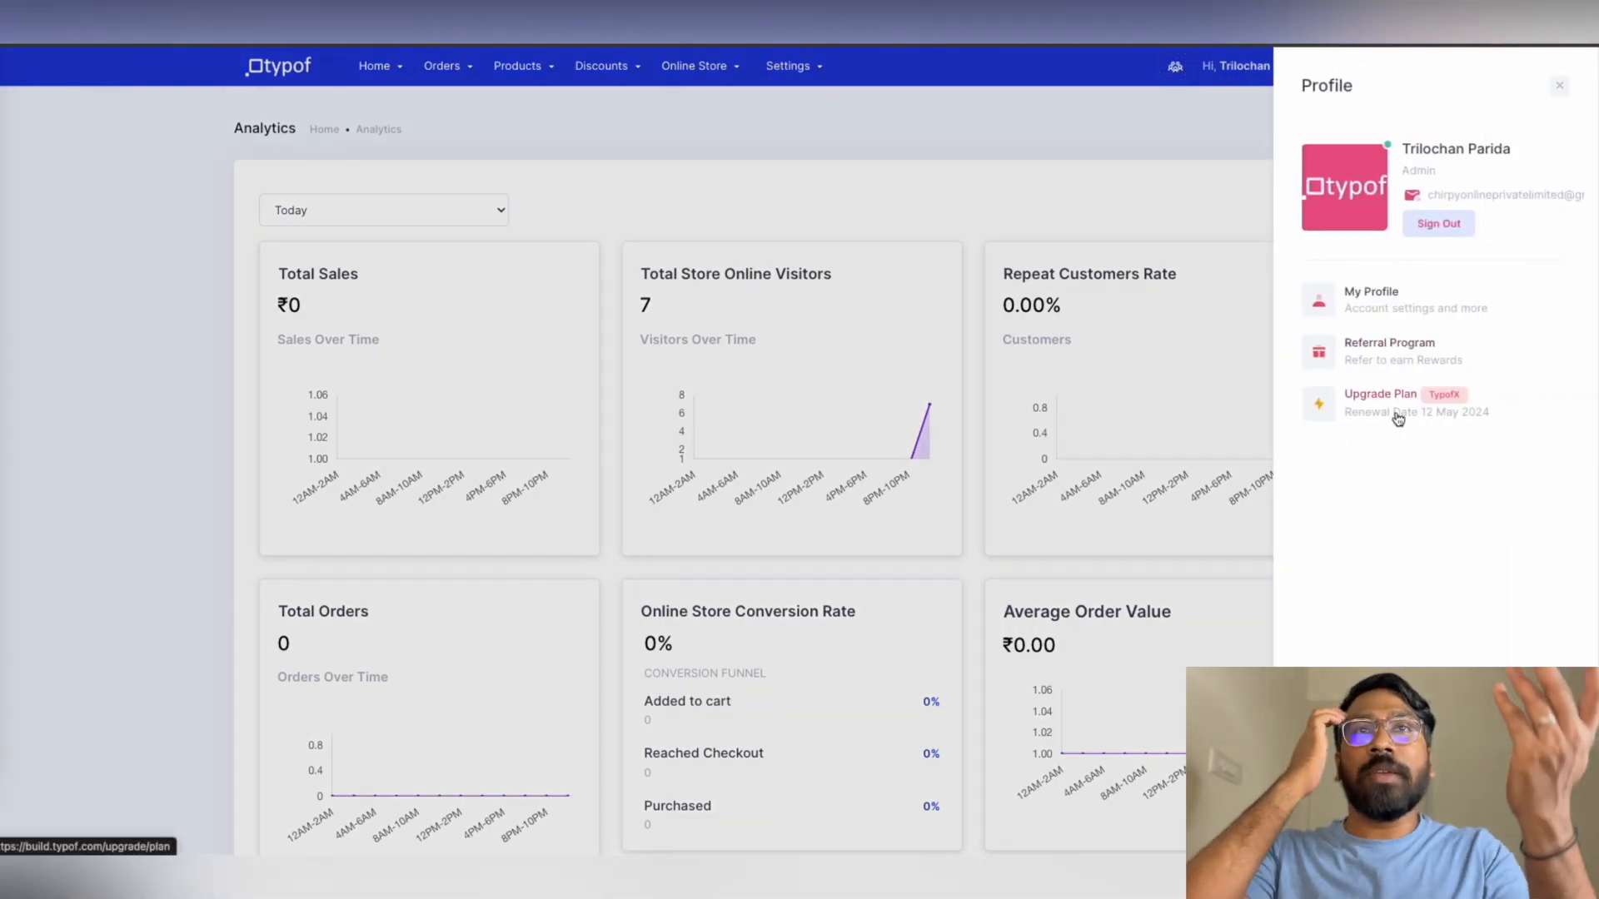
pyautogui.click(1396, 313)
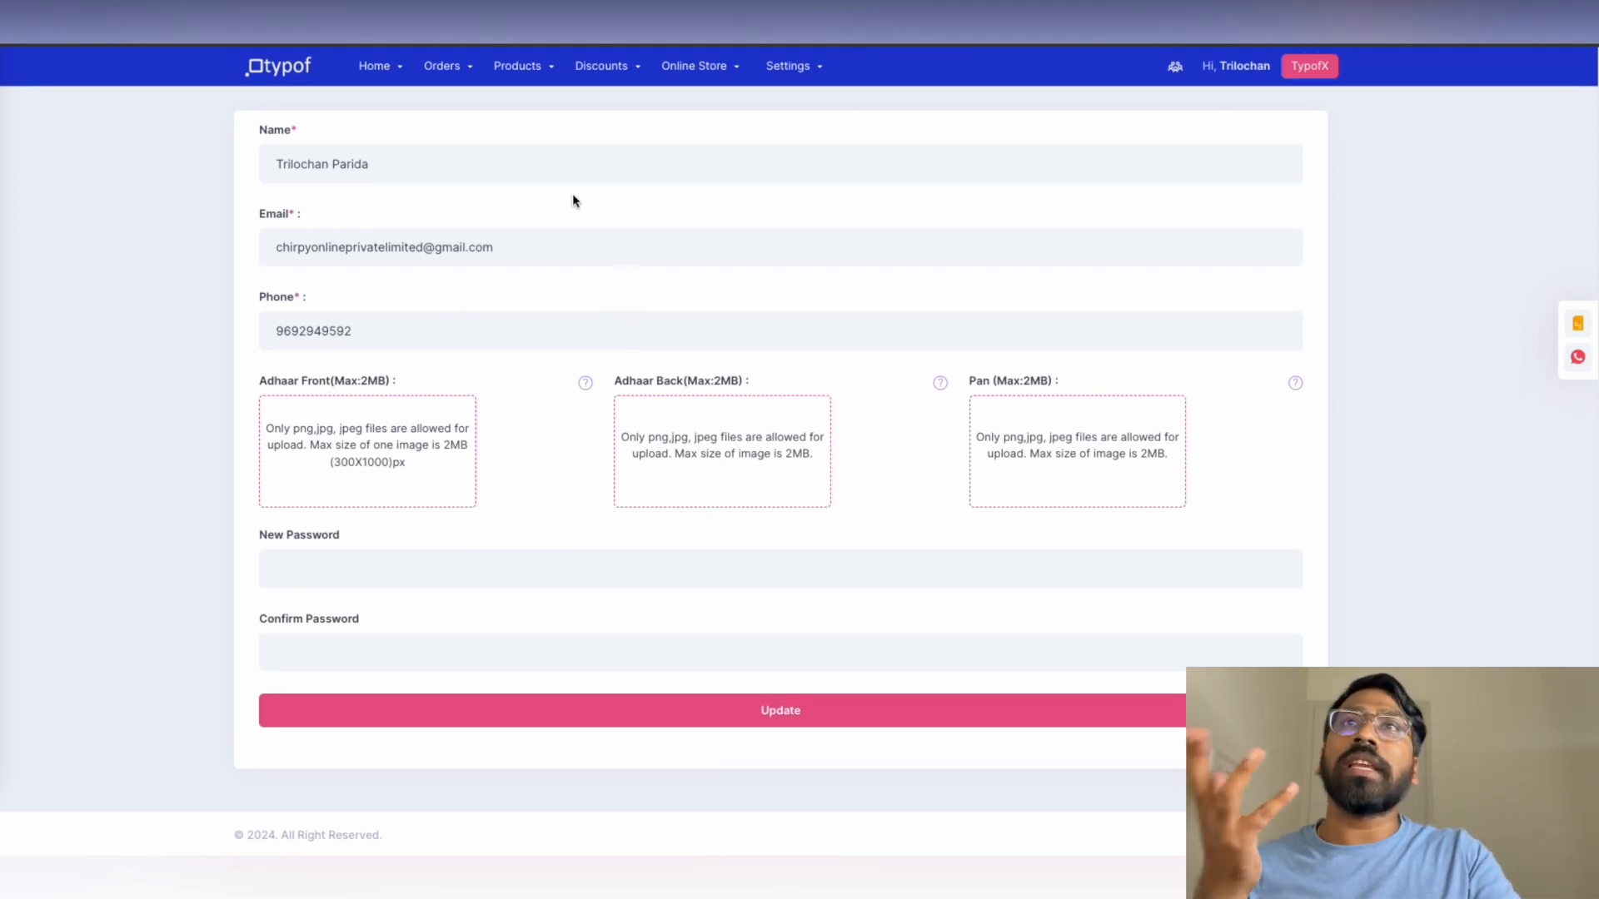
pyautogui.click(1253, 73)
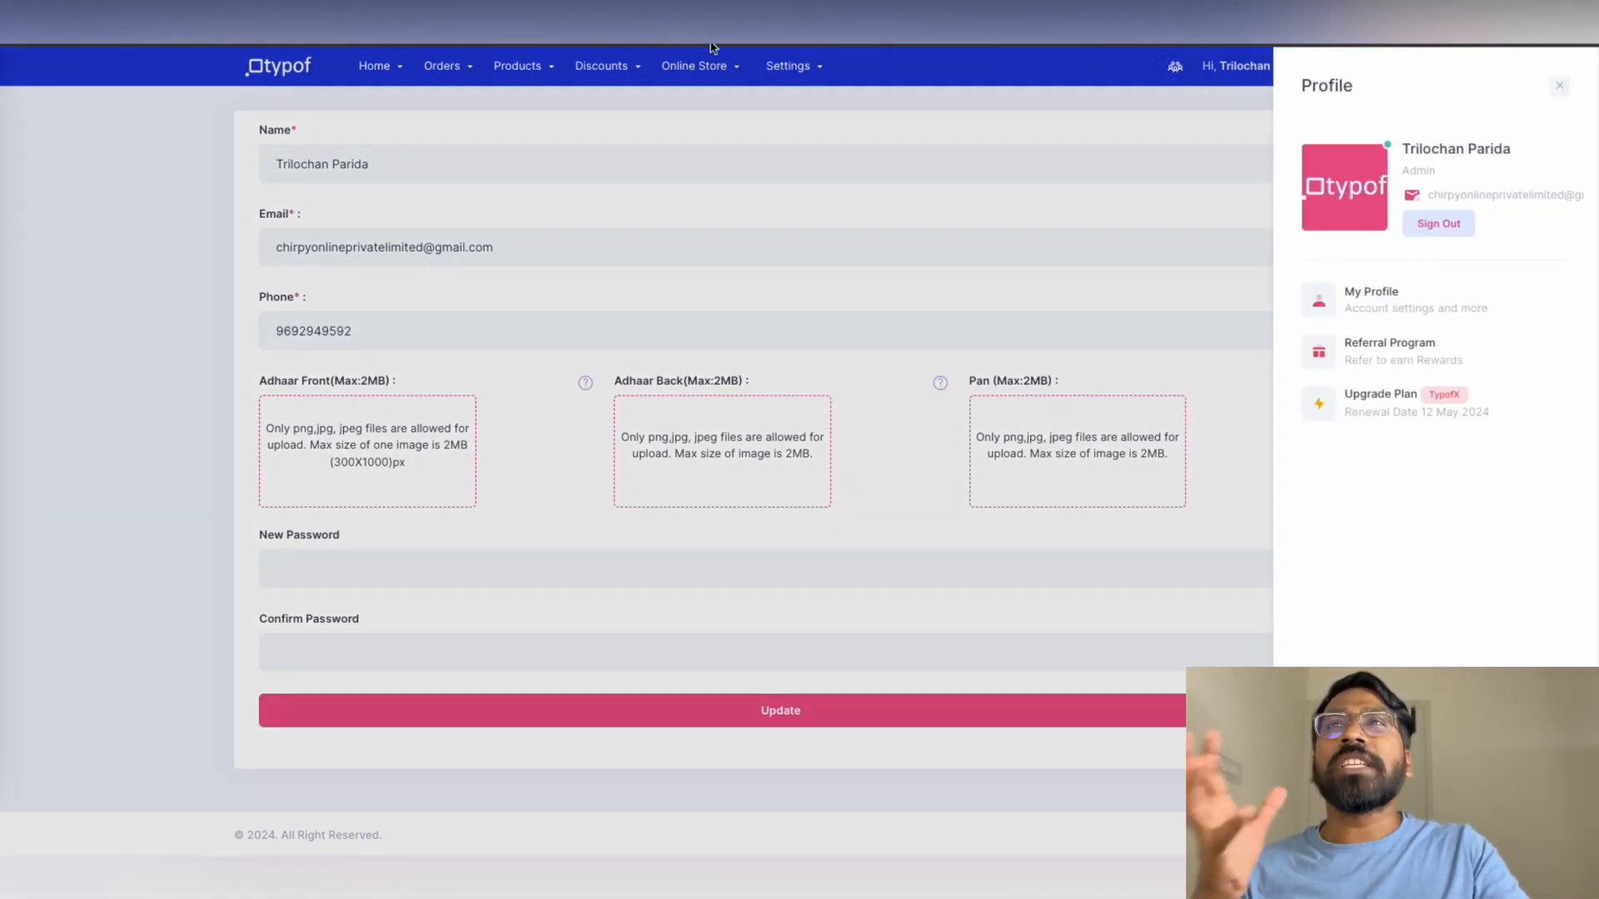
# Return to Home > Dashboard showing 88.9% visited, 11.1% added to cart and no orders
pyautogui.click(401, 73)
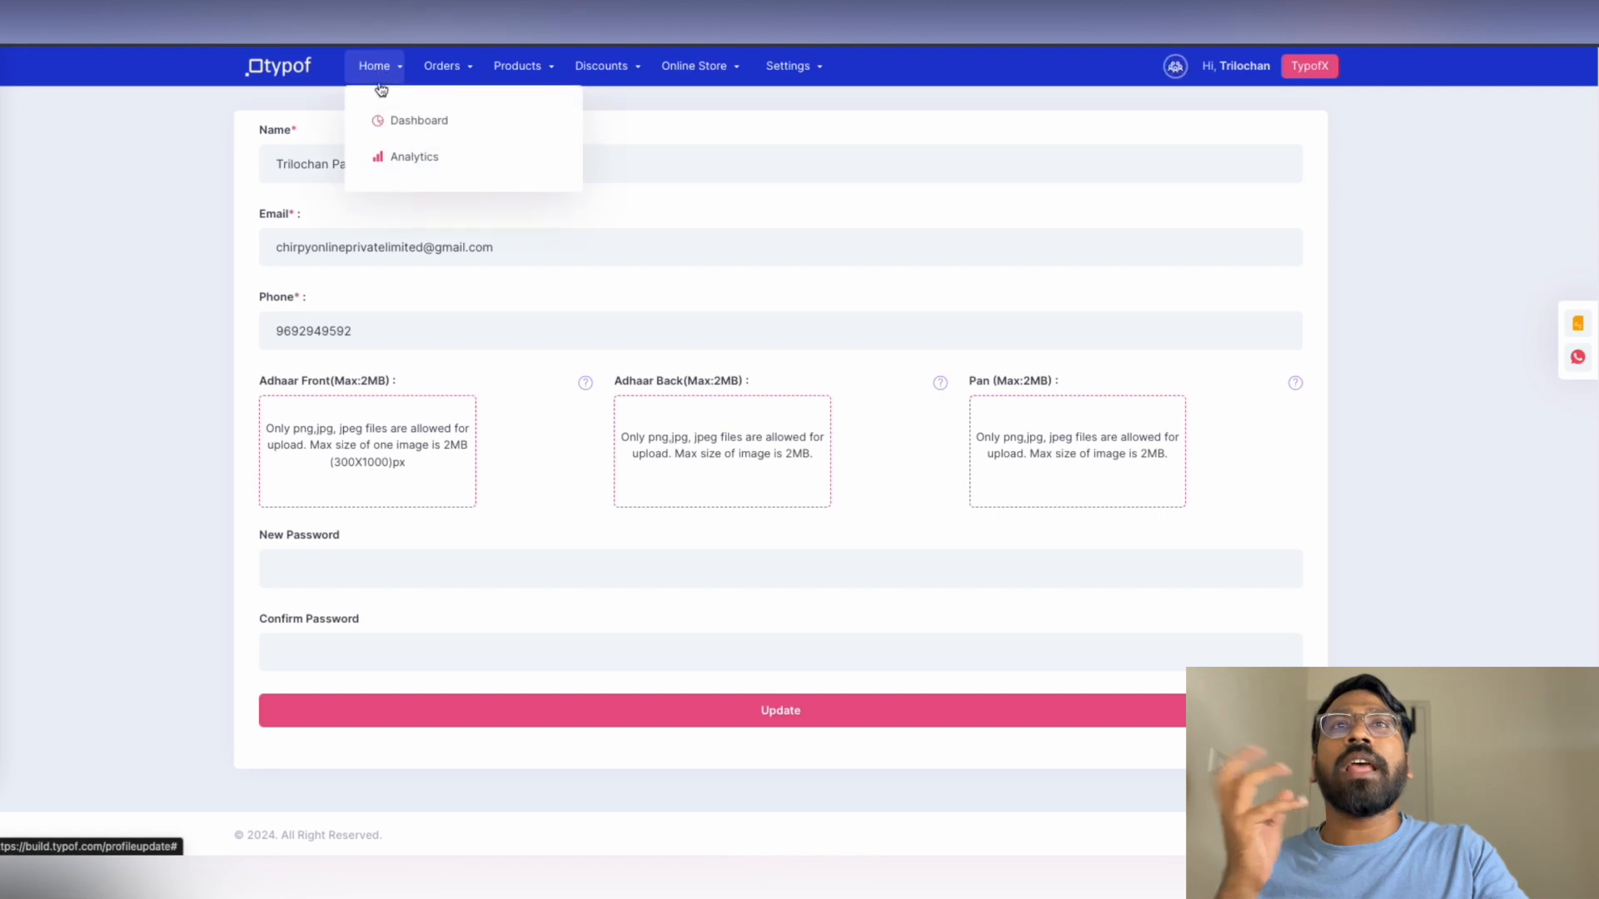
pyautogui.click(431, 130)
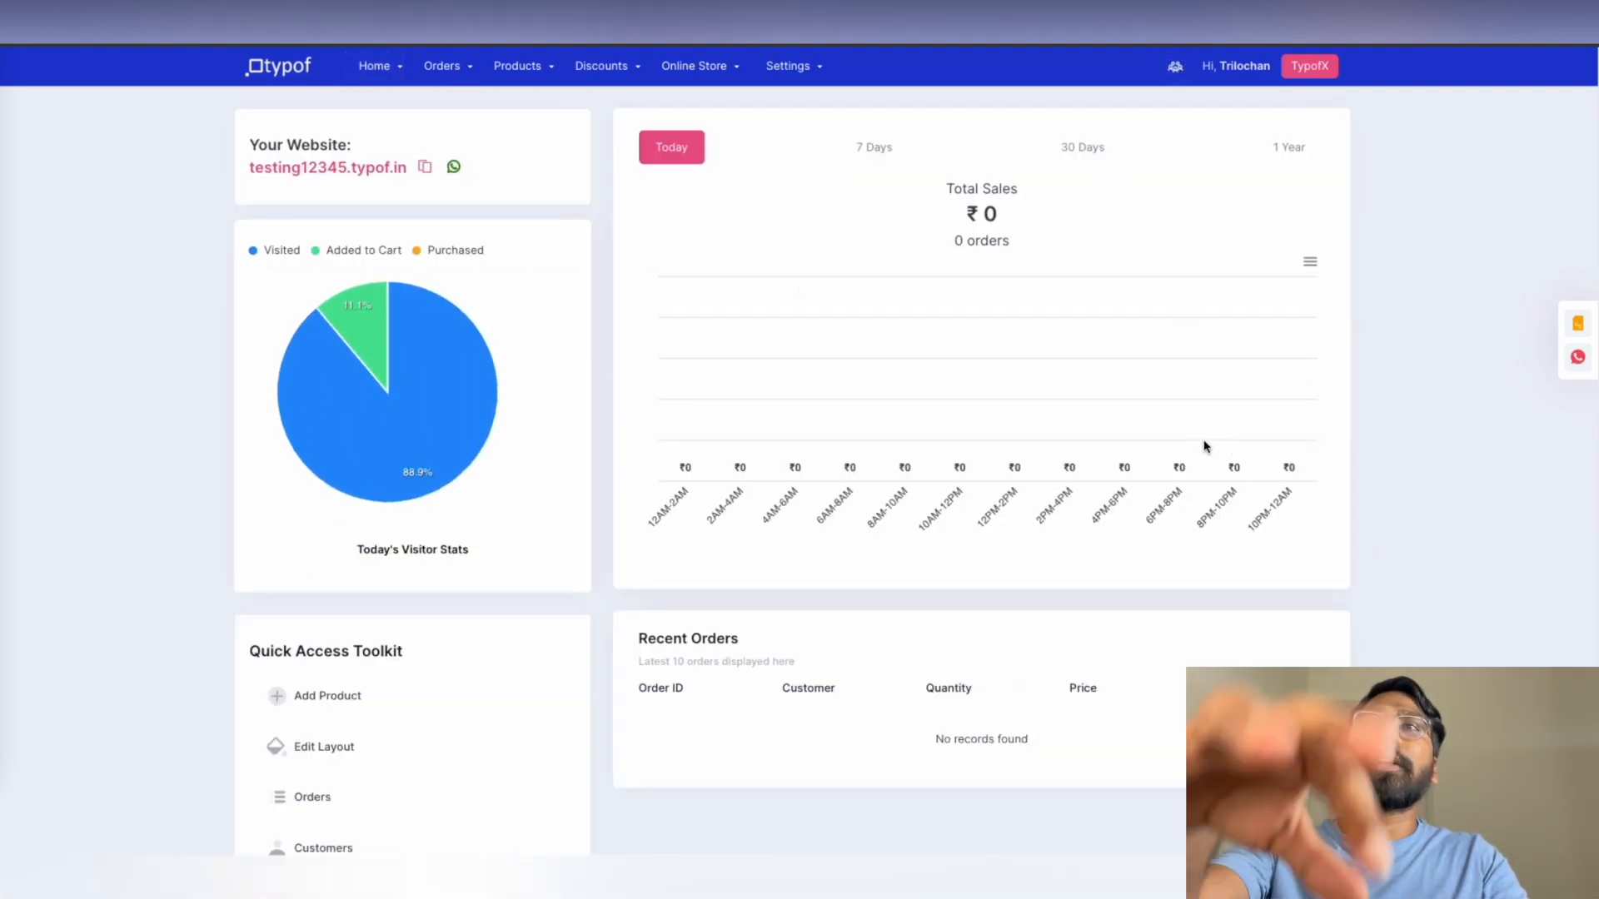
pyautogui.scroll(-3, 1121, 447)
pyautogui.scroll(3, 1120, 441)
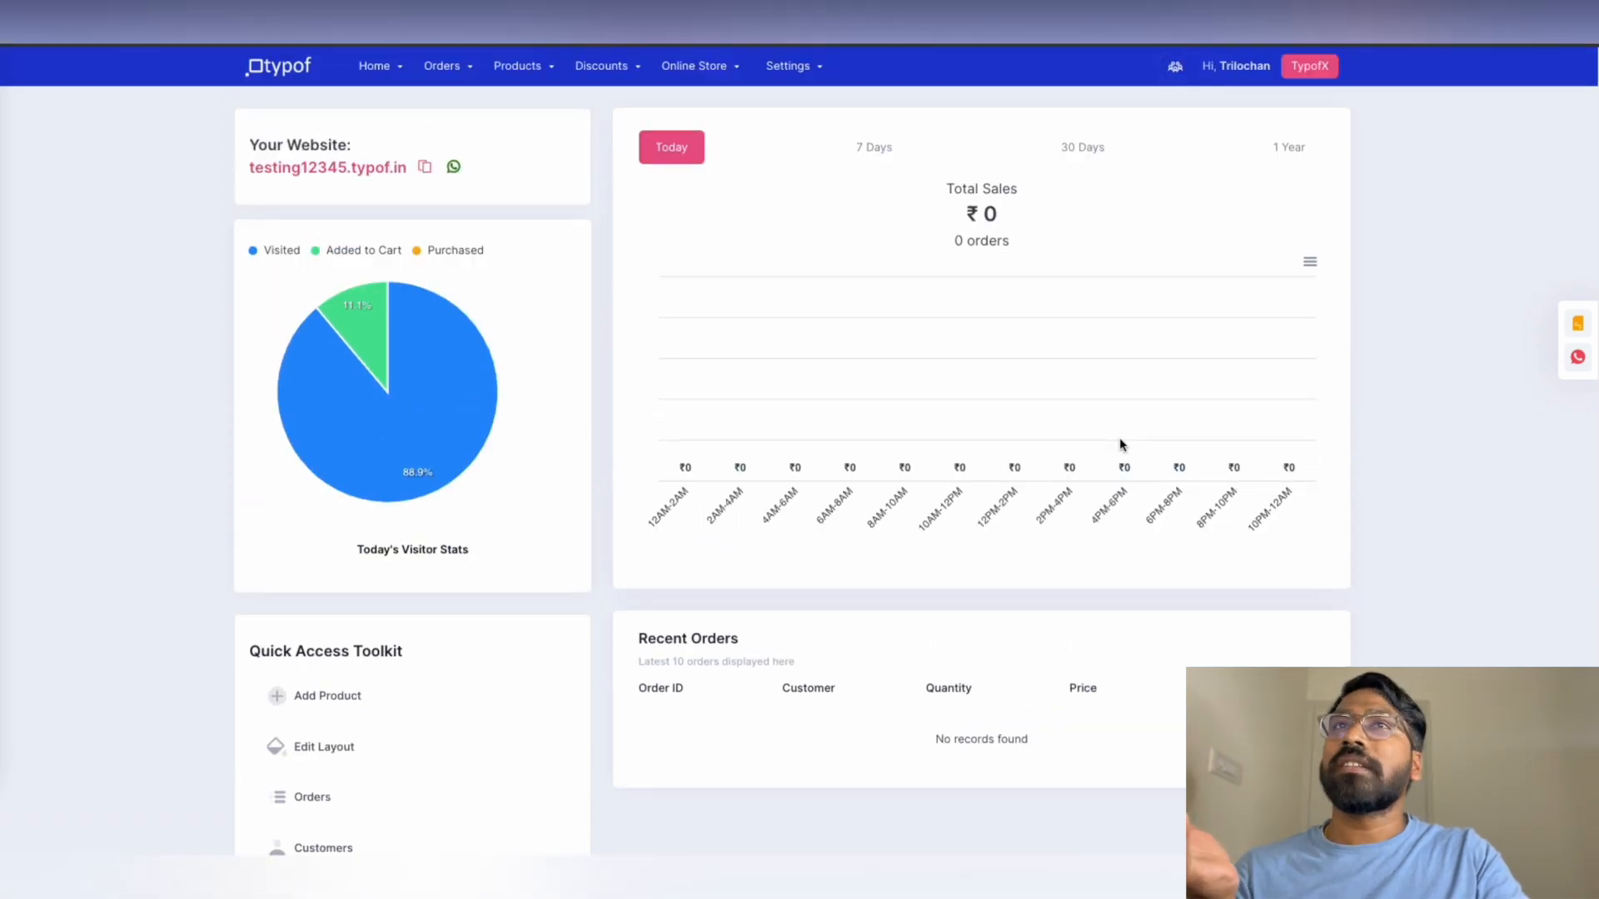